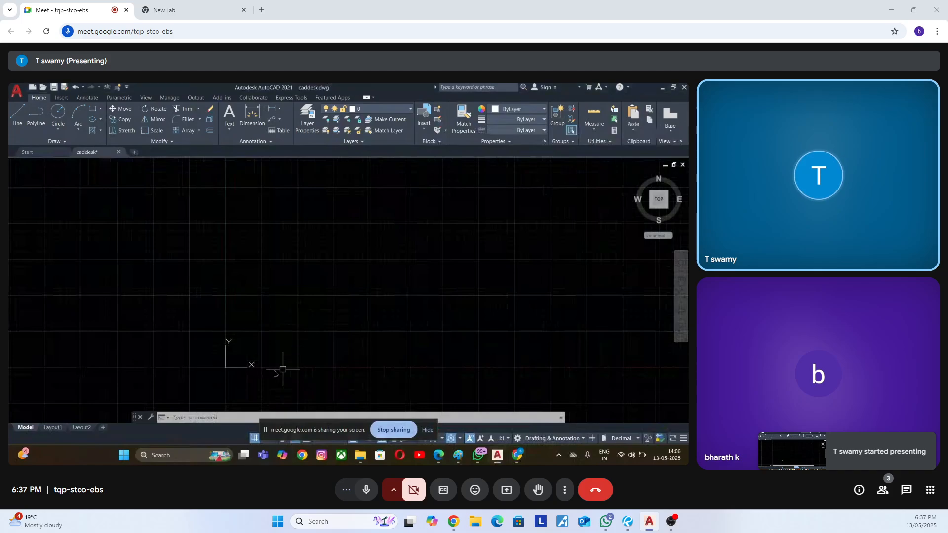
Configure the drawing units to Engineering length type with 0'-0.00" precision.
{"action": "key", "text": "Return"}
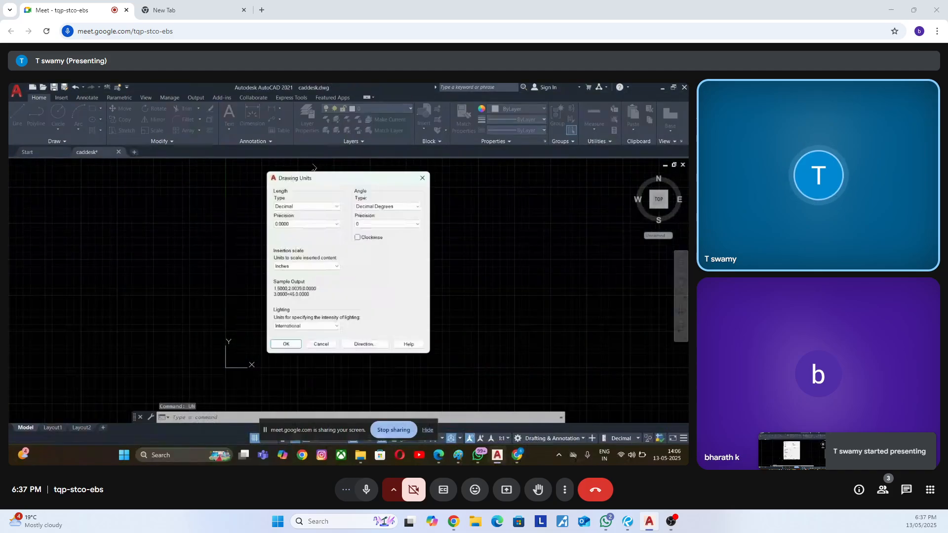
{"action": "left_click", "coordinate": [304, 206]}
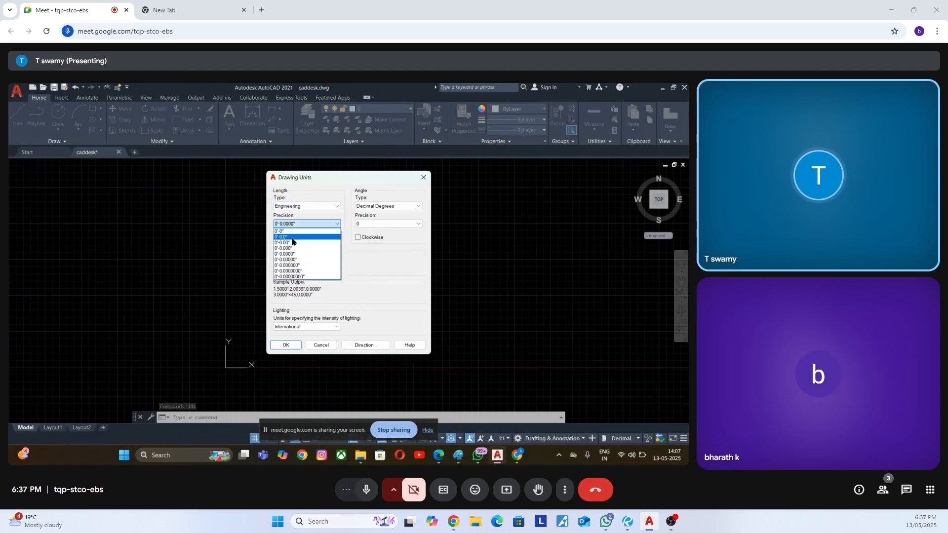
{"action": "left_click", "coordinate": [292, 243]}
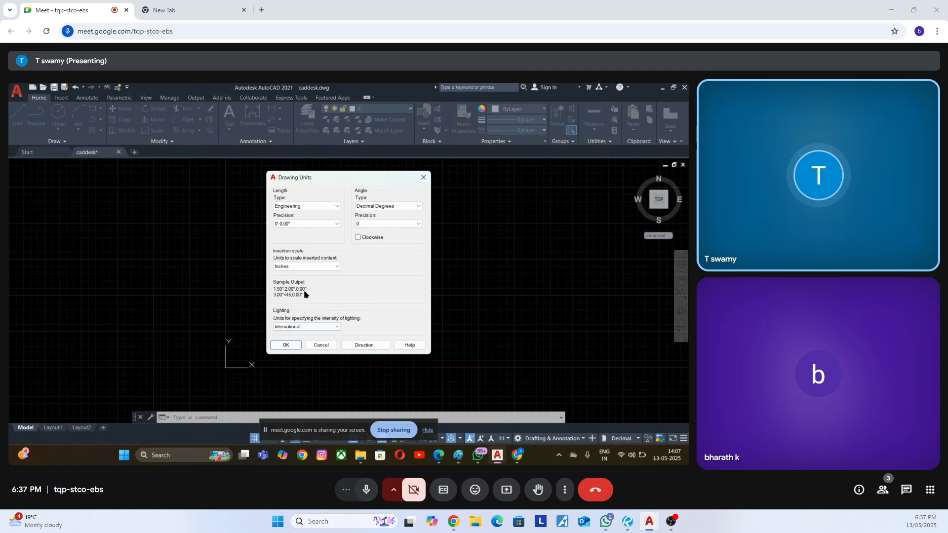
{"action": "left_click", "coordinate": [286, 345]}
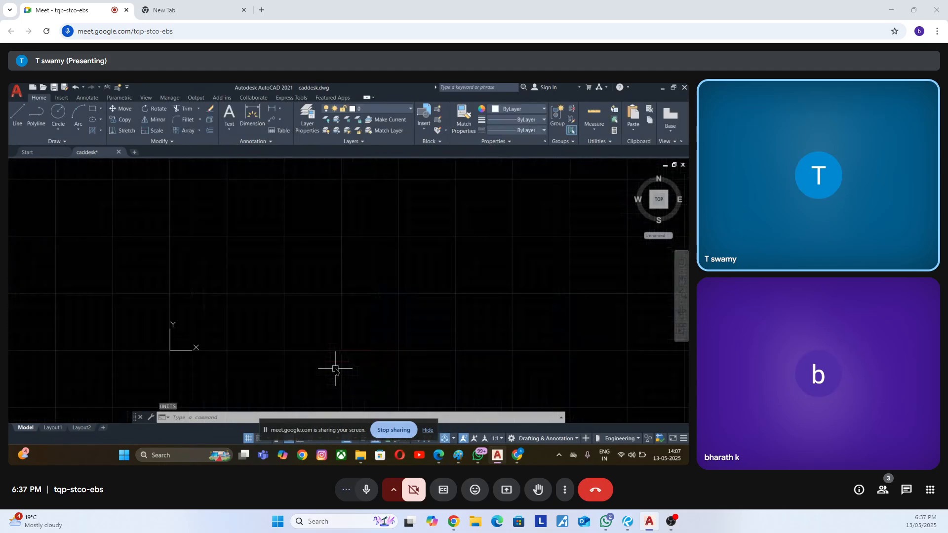
{"action": "scroll", "coordinate": [317, 316], "scroll_direction": "up", "scroll_amount": 3}
{"action": "scroll", "coordinate": [301, 360], "scroll_direction": "down", "scroll_amount": 6}
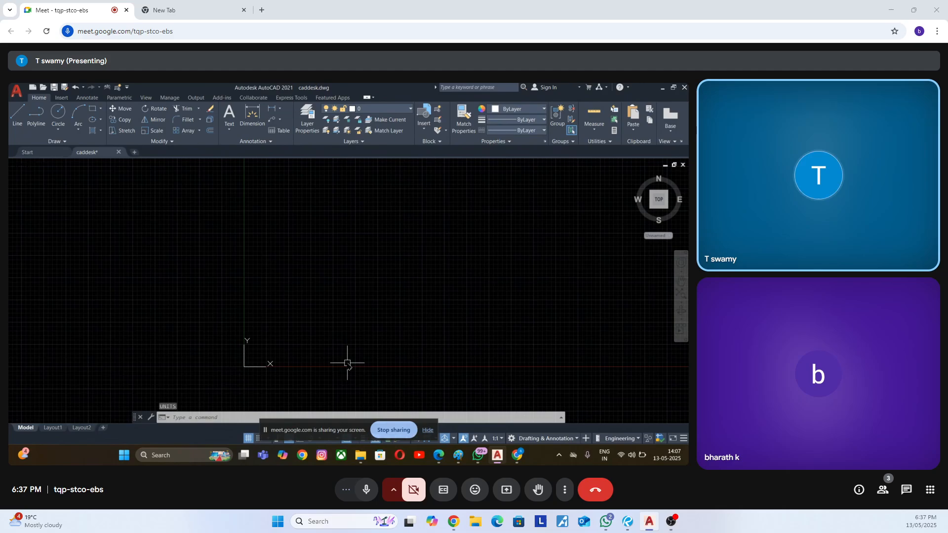
{"action": "type", "text": "rec"}
{"action": "key", "text": "Return"}
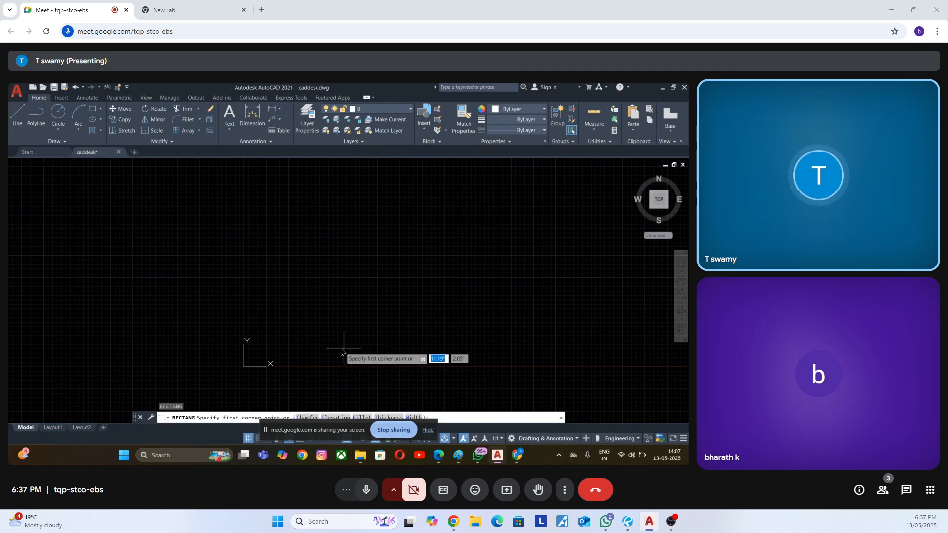
{"action": "scroll", "coordinate": [318, 350], "scroll_direction": "down", "scroll_amount": 1}
{"action": "scroll", "coordinate": [287, 340], "scroll_direction": "up", "scroll_amount": 3}
{"action": "scroll", "coordinate": [296, 341], "scroll_direction": "down", "scroll_amount": 4}
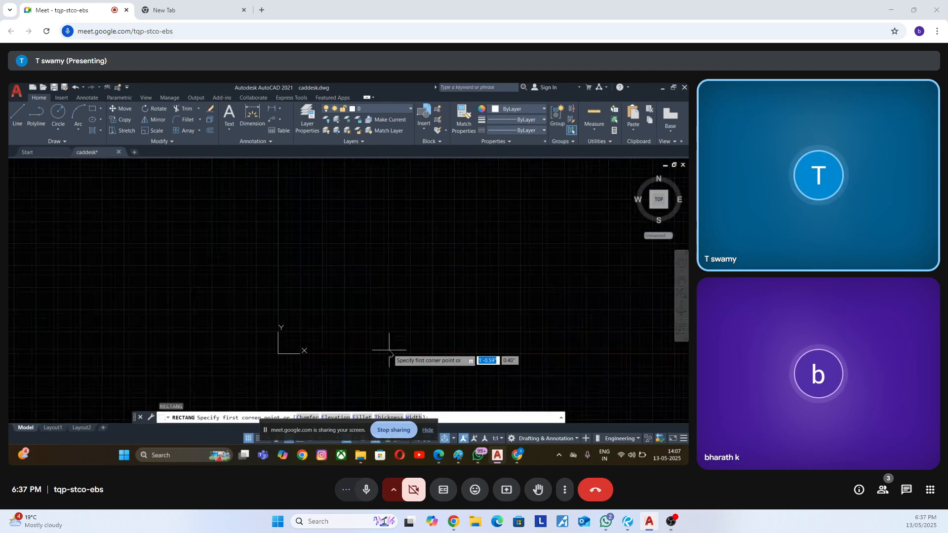
{"action": "scroll", "coordinate": [317, 328], "scroll_direction": "up", "scroll_amount": 4}
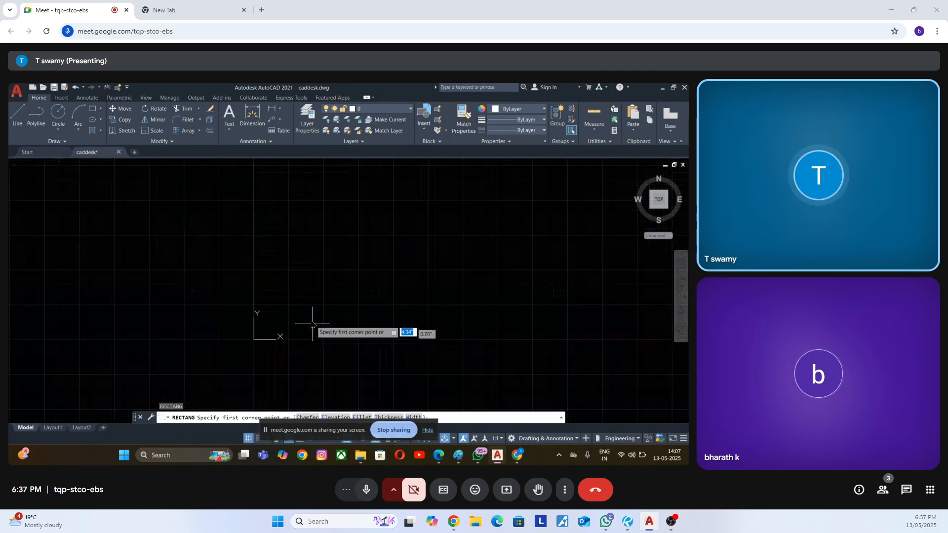
{"action": "scroll", "coordinate": [316, 323], "scroll_direction": "down", "scroll_amount": 2}
{"action": "left_click", "coordinate": [427, 431]}
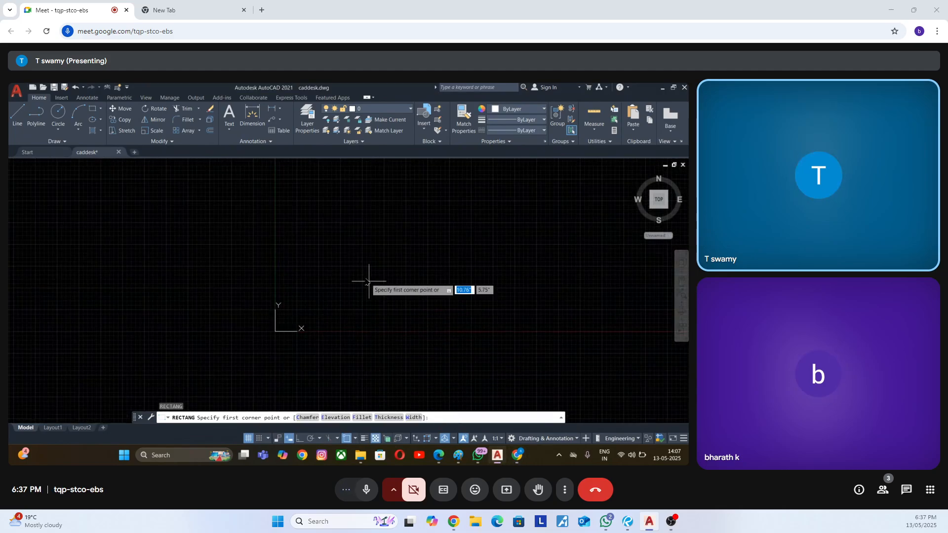
{"action": "type", "text": "d"}
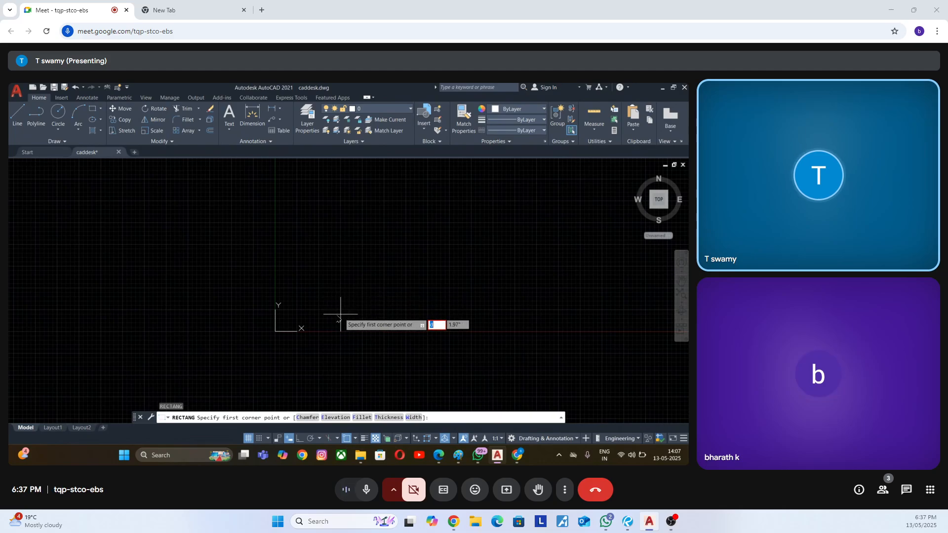
{"action": "left_click", "coordinate": [333, 297]}
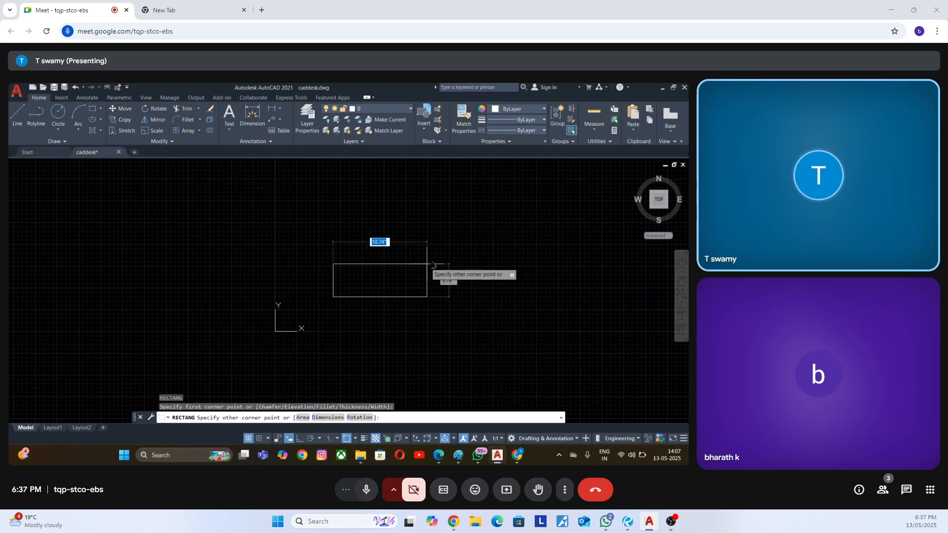
{"action": "key", "text": "Return"}
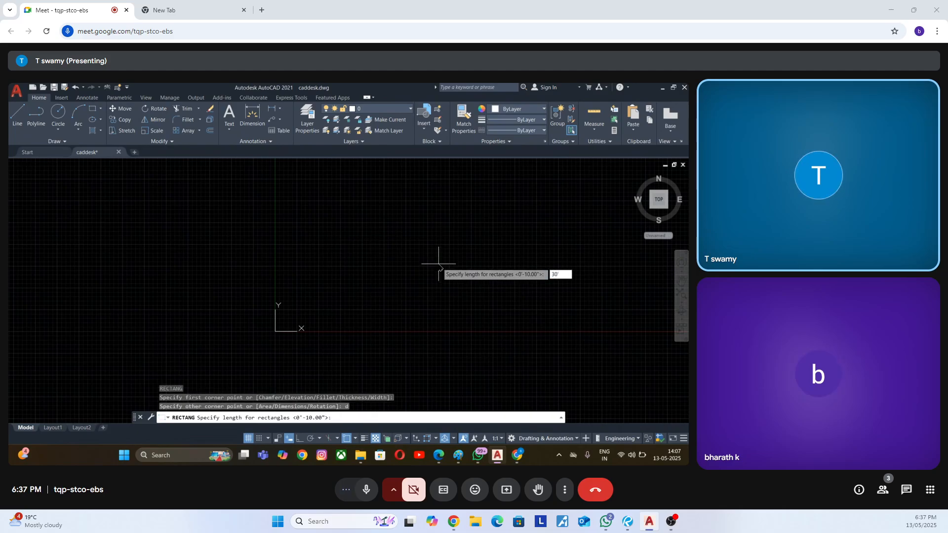
{"action": "type", "text": "30'"}
{"action": "key", "text": "Return"}
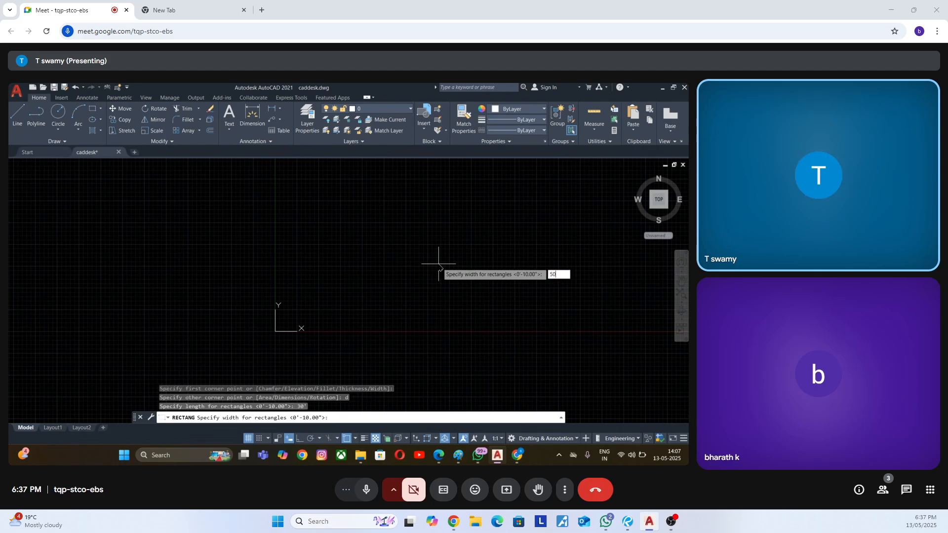
{"action": "type", "text": "50"}
{"action": "key", "text": "Return"}
{"action": "scroll", "coordinate": [470, 228], "scroll_direction": "down", "scroll_amount": 5}
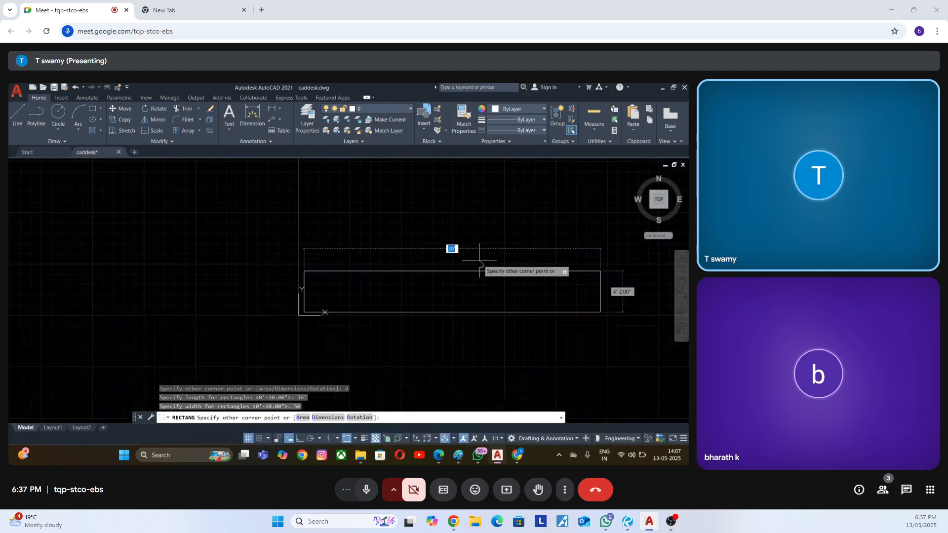
{"action": "key", "text": "Escape"}
Draw a rectangle 30' long and 50' wide, up and to the right of the origin.
{"action": "scroll", "coordinate": [407, 307], "scroll_direction": "down", "scroll_amount": 4}
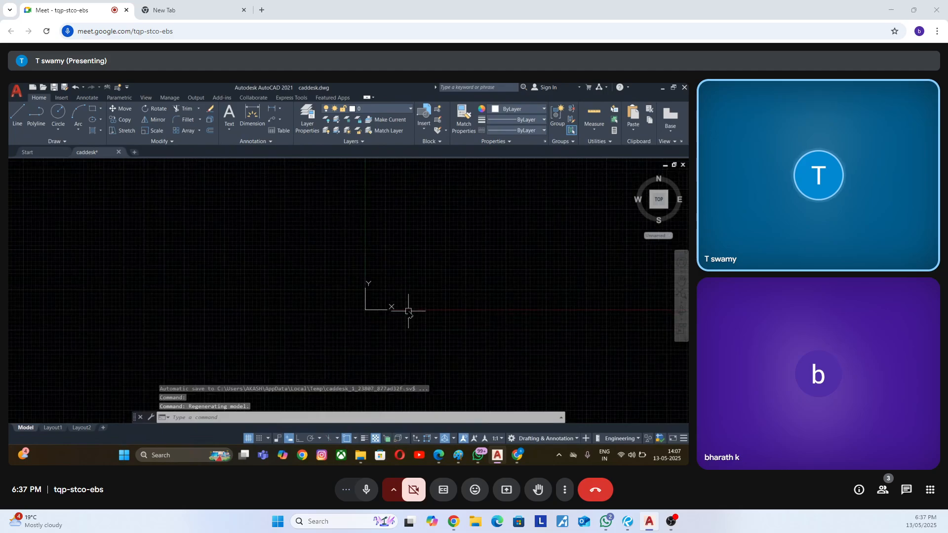
{"action": "type", "text": "rec"}
{"action": "key", "text": "Return"}
{"action": "left_click", "coordinate": [410, 276]}
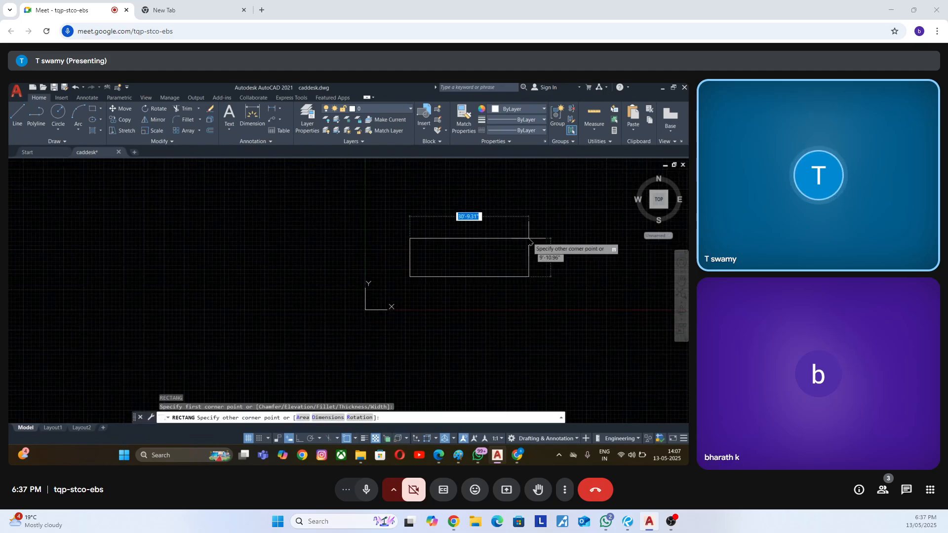
{"action": "type", "text": "d"}
{"action": "key", "text": "Return"}
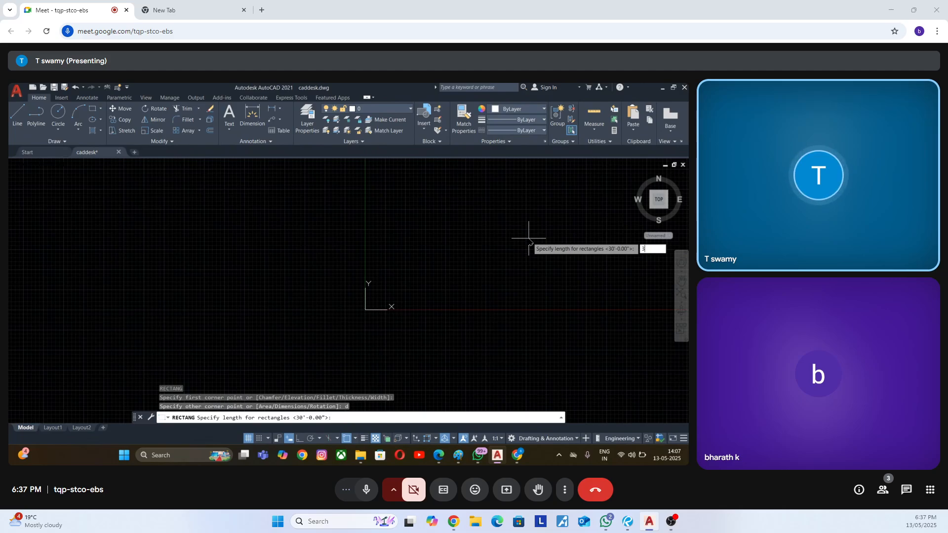
{"action": "type", "text": "30'"}
{"action": "key", "text": "Return"}
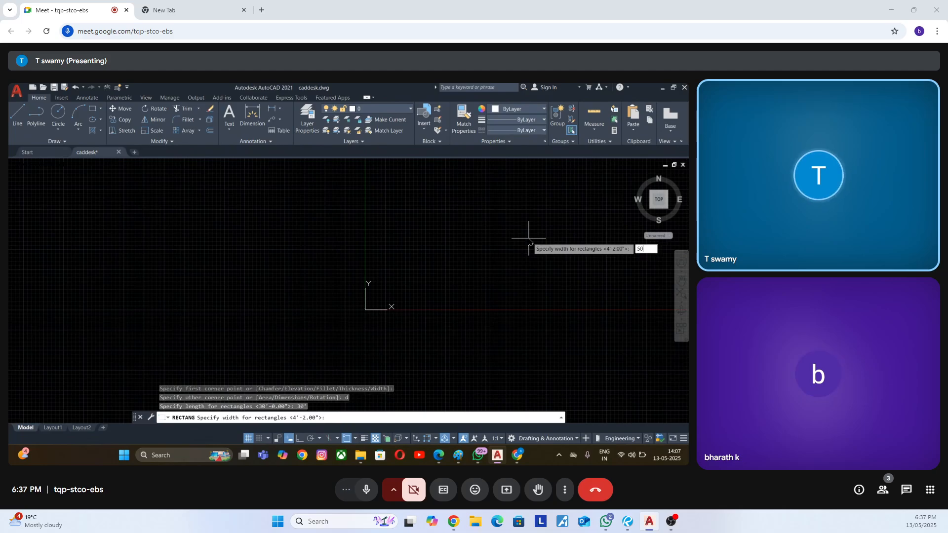
{"action": "type", "text": "50'"}
{"action": "key", "text": "Return"}
{"action": "scroll", "coordinate": [529, 253], "scroll_direction": "down", "scroll_amount": 3}
{"action": "scroll", "coordinate": [548, 253], "scroll_direction": "up", "scroll_amount": 6}
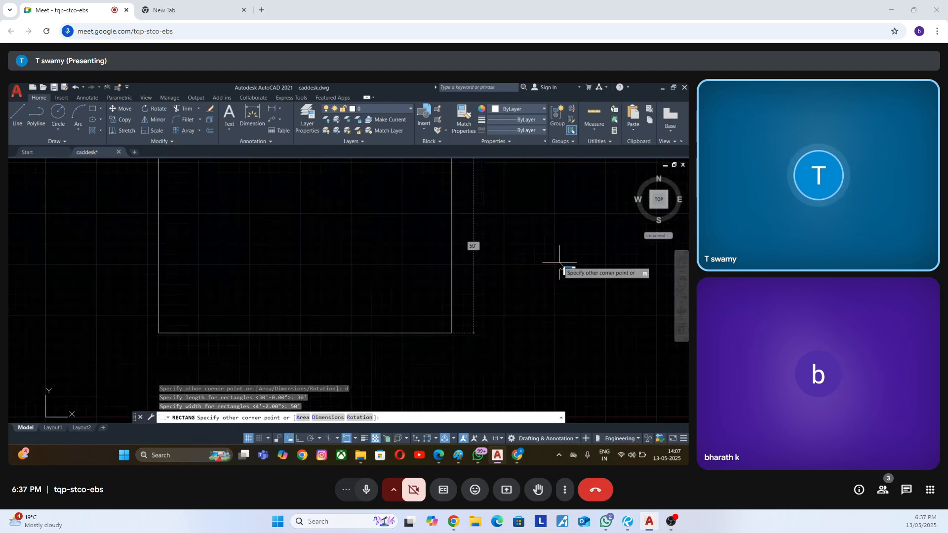
{"action": "left_click", "coordinate": [559, 263]}
{"action": "scroll", "coordinate": [353, 333], "scroll_direction": "down", "scroll_amount": 6}
{"action": "scroll", "coordinate": [346, 319], "scroll_direction": "up", "scroll_amount": 10}
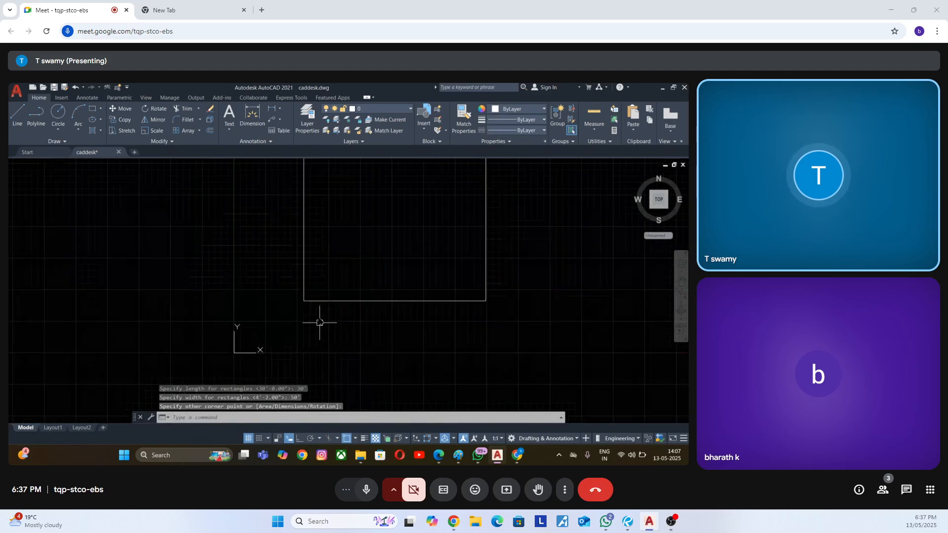
{"action": "scroll", "coordinate": [313, 316], "scroll_direction": "down", "scroll_amount": 8}
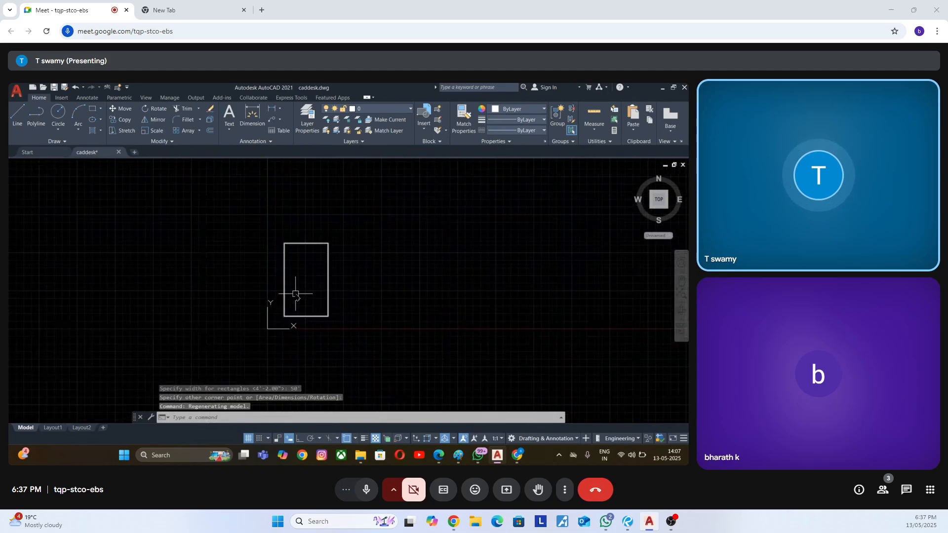
{"action": "scroll", "coordinate": [298, 286], "scroll_direction": "up", "scroll_amount": 4}
{"action": "scroll", "coordinate": [303, 287], "scroll_direction": "up", "scroll_amount": 2}
{"action": "scroll", "coordinate": [338, 303], "scroll_direction": "down", "scroll_amount": 6}
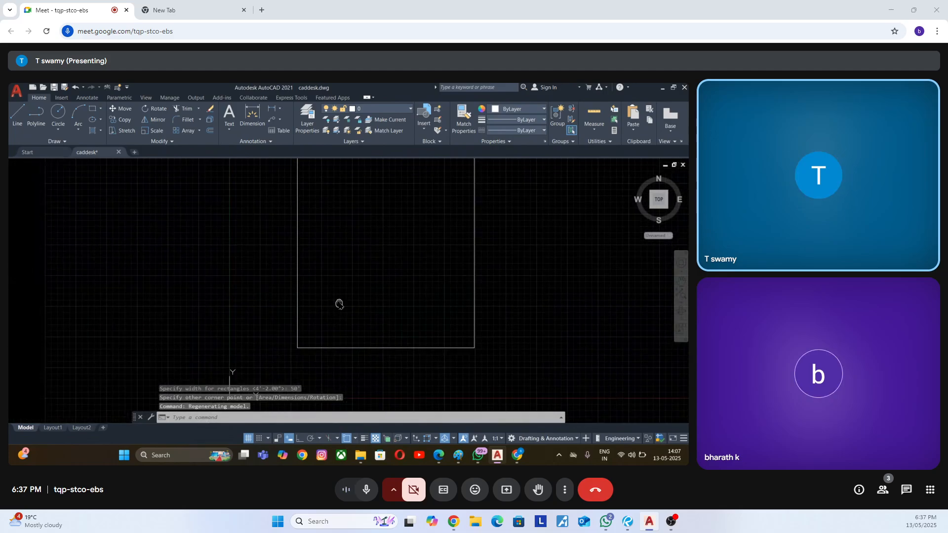
{"action": "scroll", "coordinate": [339, 303], "scroll_direction": "up", "scroll_amount": 4}
{"action": "scroll", "coordinate": [328, 237], "scroll_direction": "down", "scroll_amount": 2}
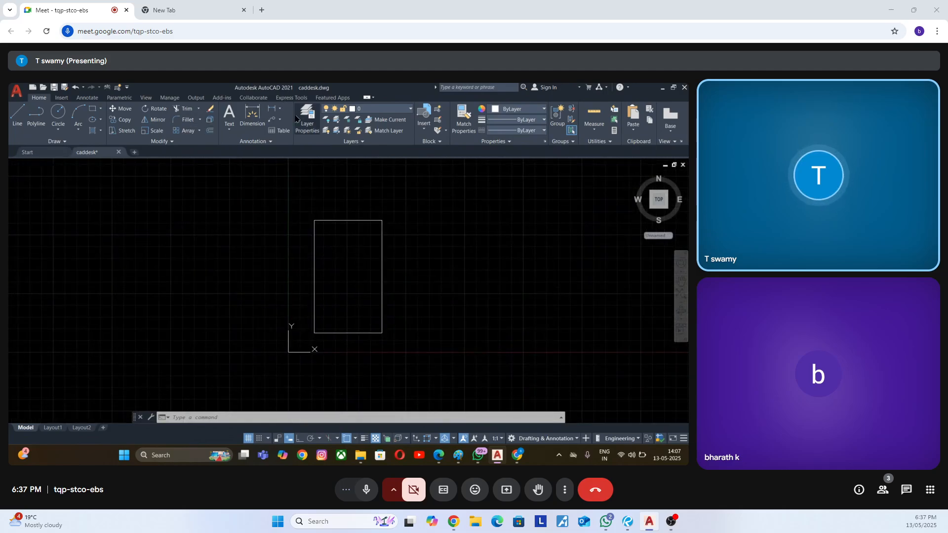
Show the available array types: Rectangular Array, Path Array and Polar Array.
{"action": "left_click", "coordinate": [199, 132]}
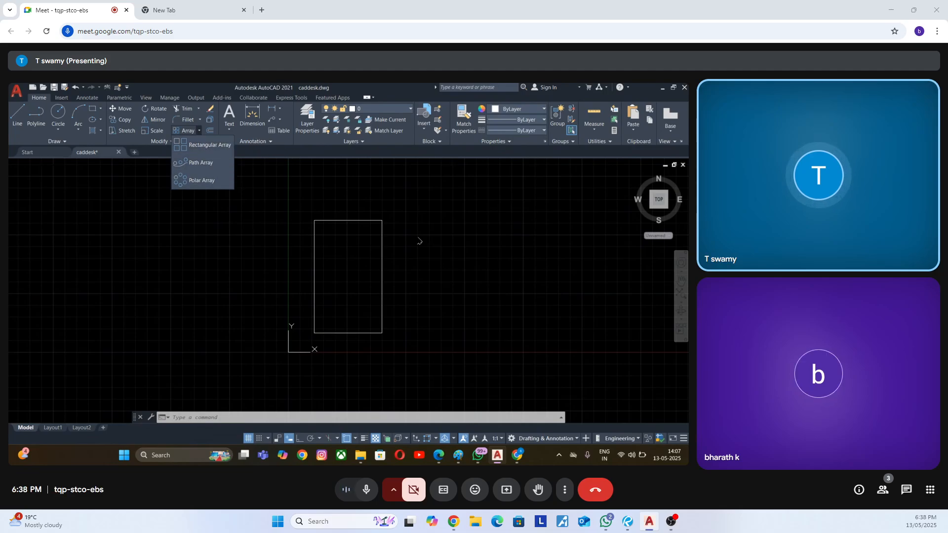
{"action": "scroll", "coordinate": [299, 259], "scroll_direction": "up", "scroll_amount": 2}
{"action": "scroll", "coordinate": [326, 222], "scroll_direction": "up", "scroll_amount": 4}
{"action": "scroll", "coordinate": [317, 197], "scroll_direction": "down", "scroll_amount": 6}
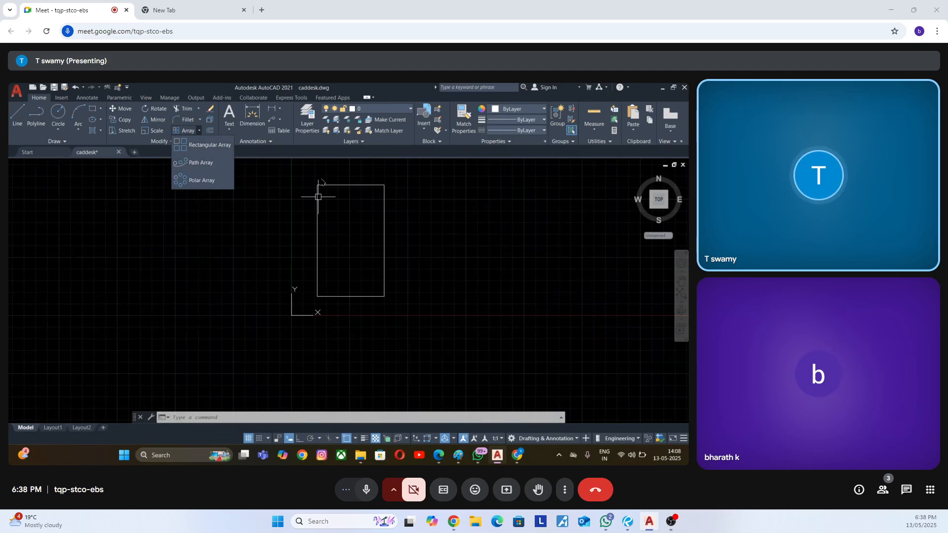
{"action": "scroll", "coordinate": [318, 197], "scroll_direction": "up", "scroll_amount": 2}
{"action": "scroll", "coordinate": [305, 205], "scroll_direction": "down", "scroll_amount": 4}
{"action": "scroll", "coordinate": [300, 193], "scroll_direction": "up", "scroll_amount": 2}
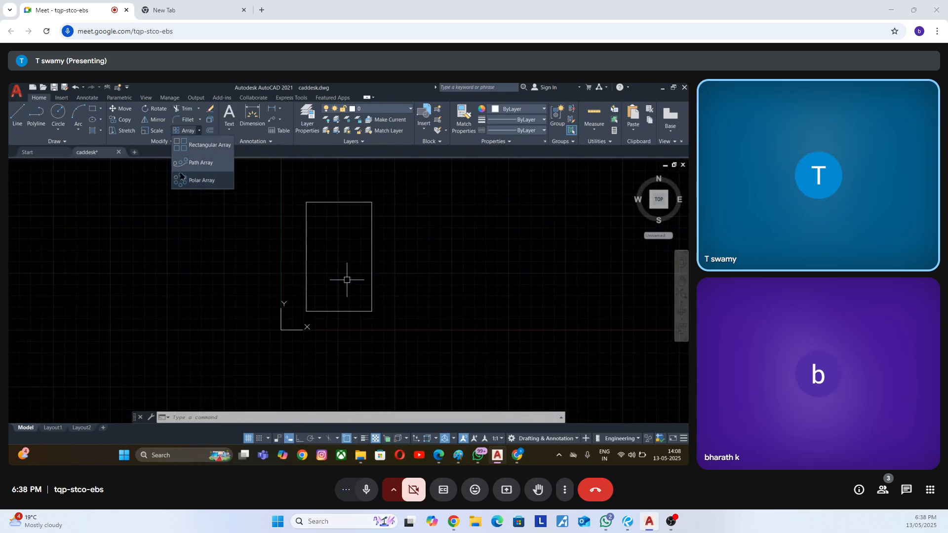
{"action": "scroll", "coordinate": [202, 197], "scroll_direction": "down", "scroll_amount": 2}
{"action": "scroll", "coordinate": [269, 205], "scroll_direction": "up", "scroll_amount": 4}
{"action": "scroll", "coordinate": [425, 236], "scroll_direction": "down", "scroll_amount": 2}
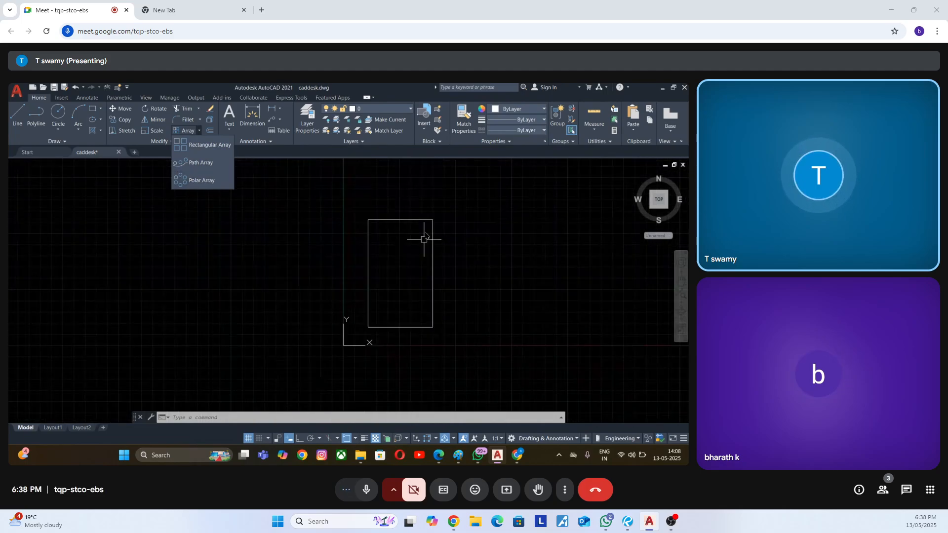
{"action": "scroll", "coordinate": [346, 264], "scroll_direction": "up", "scroll_amount": 4}
{"action": "scroll", "coordinate": [205, 194], "scroll_direction": "down", "scroll_amount": 4}
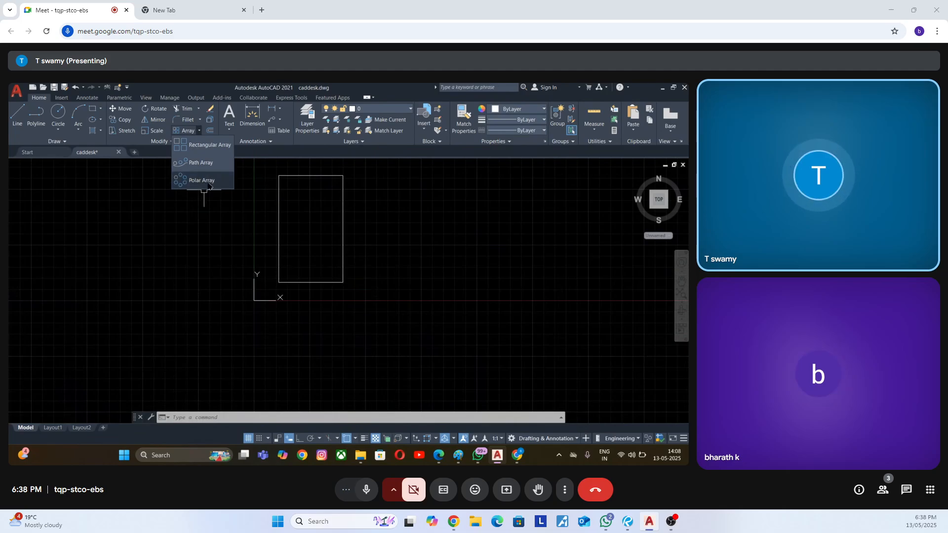
{"action": "scroll", "coordinate": [256, 247], "scroll_direction": "down", "scroll_amount": 2}
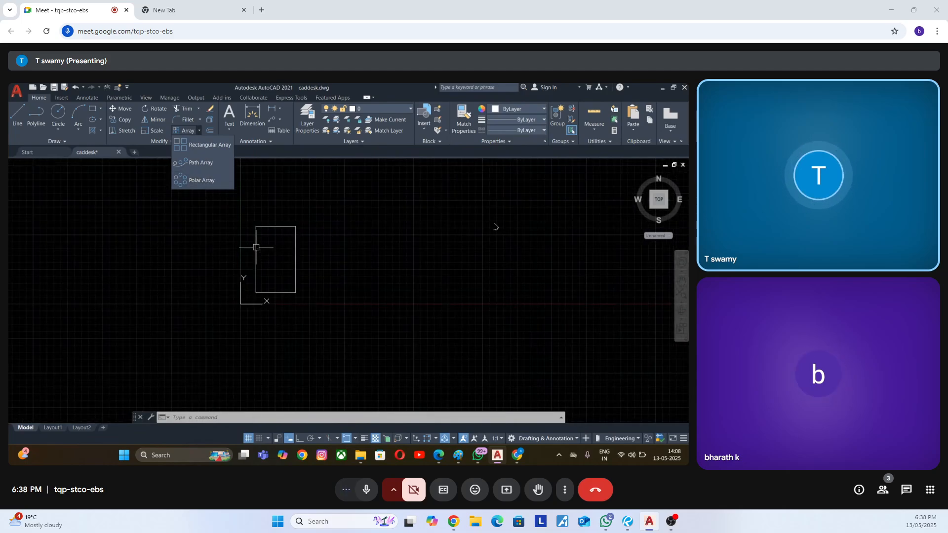
{"action": "scroll", "coordinate": [493, 202], "scroll_direction": "up", "scroll_amount": 2}
{"action": "scroll", "coordinate": [380, 268], "scroll_direction": "down", "scroll_amount": 2}
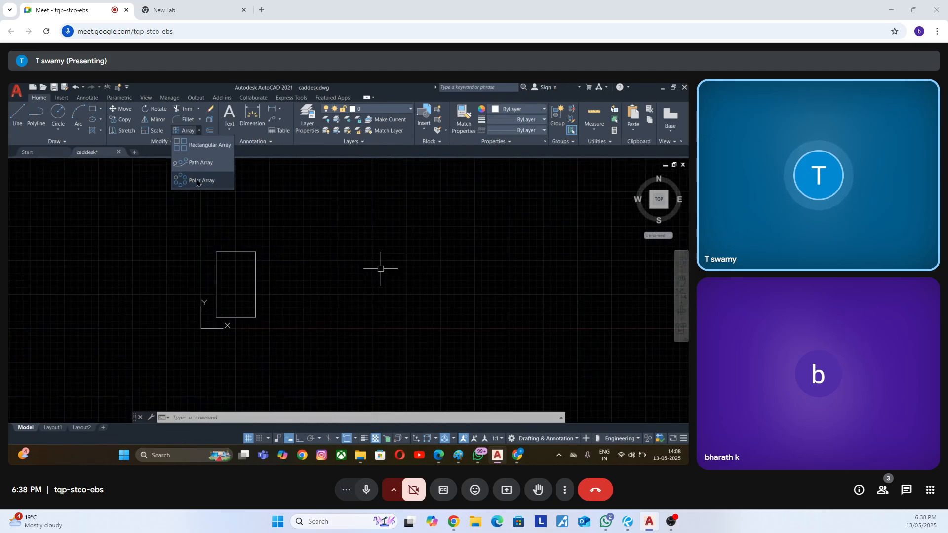
{"action": "scroll", "coordinate": [281, 174], "scroll_direction": "up", "scroll_amount": 2}
{"action": "scroll", "coordinate": [355, 195], "scroll_direction": "down", "scroll_amount": 2}
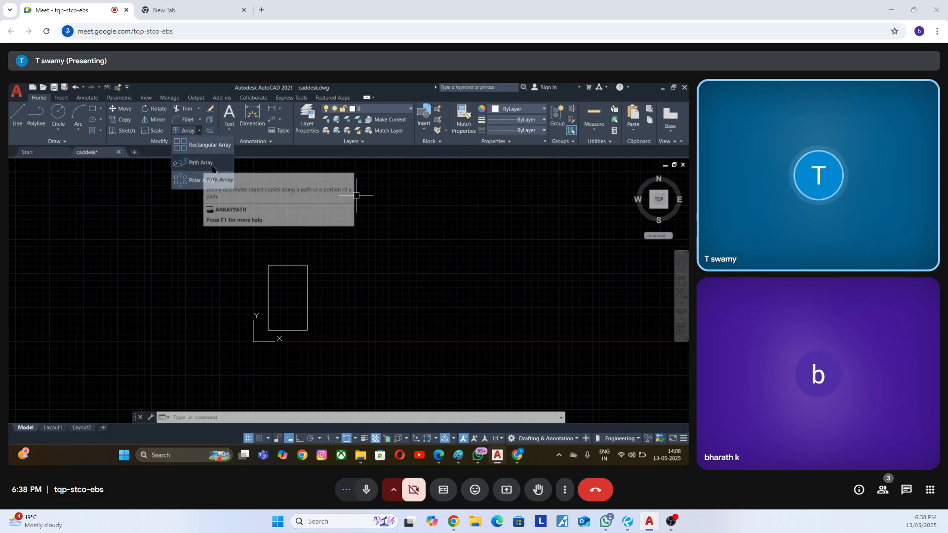
{"action": "scroll", "coordinate": [254, 218], "scroll_direction": "down", "scroll_amount": 3}
{"action": "scroll", "coordinate": [270, 245], "scroll_direction": "up", "scroll_amount": 3}
{"action": "scroll", "coordinate": [254, 254], "scroll_direction": "up", "scroll_amount": 3}
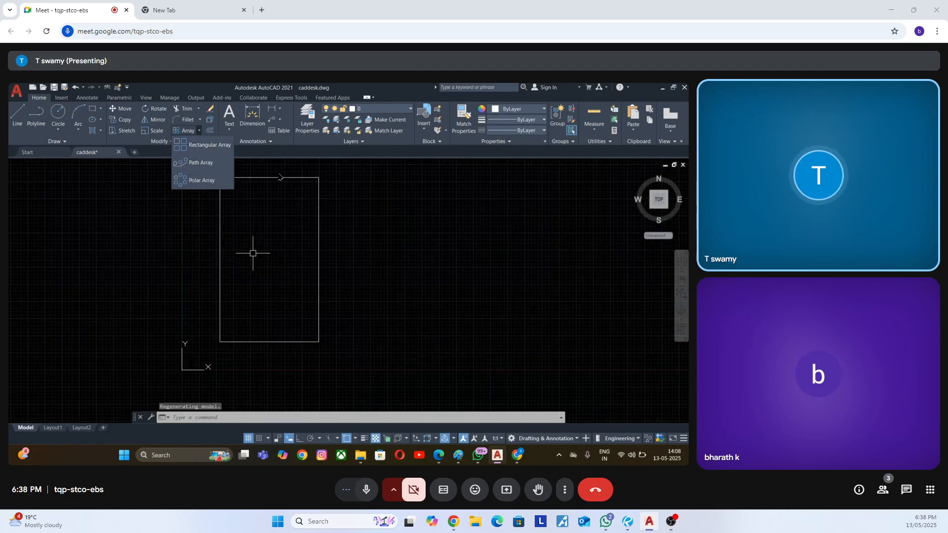
{"action": "left_click", "coordinate": [219, 146]}
{"action": "key", "text": "Escape"}
{"action": "scroll", "coordinate": [334, 296], "scroll_direction": "down", "scroll_amount": 3}
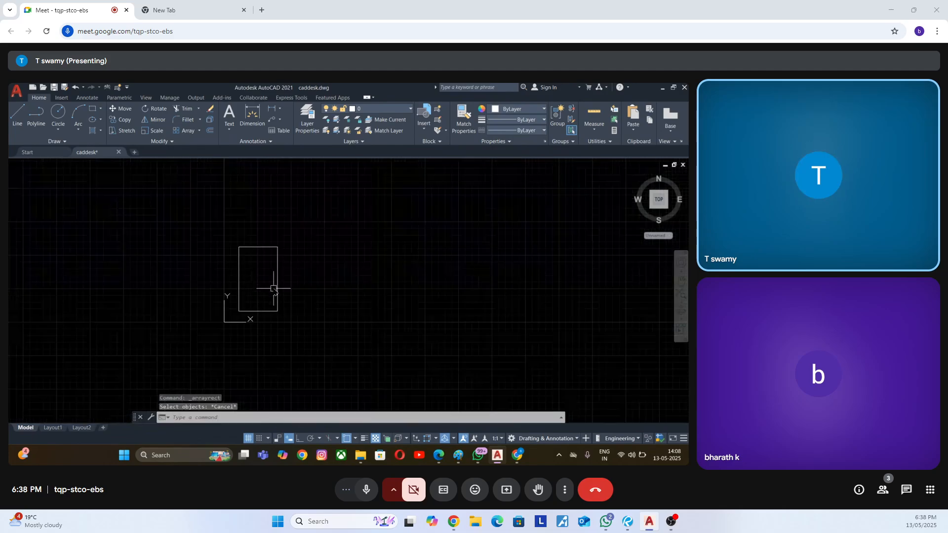
{"action": "middle_click_drag", "start_coordinate": [275, 286], "coordinate": [416, 269]}
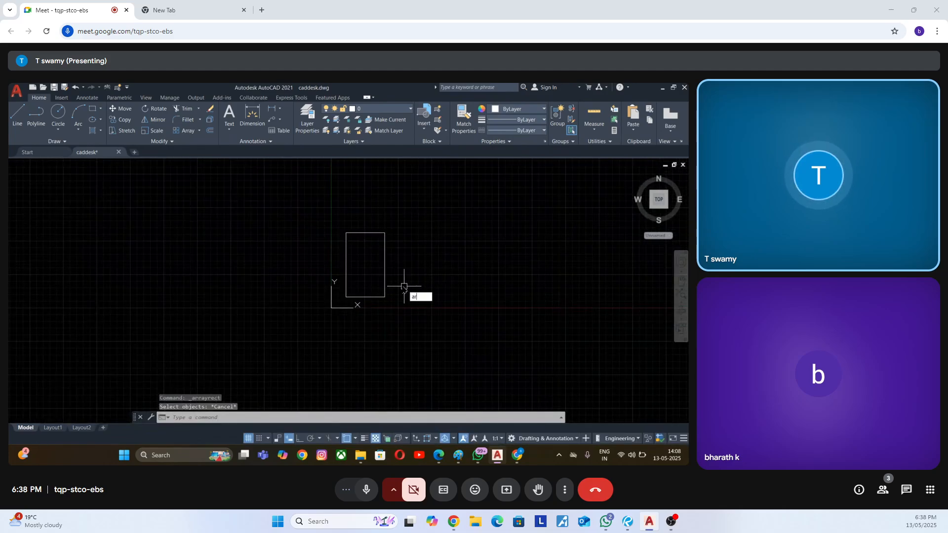
{"action": "key", "text": "Escape"}
{"action": "middle_click_drag", "start_coordinate": [377, 283], "coordinate": [319, 316]}
{"action": "scroll", "coordinate": [302, 332], "scroll_direction": "up", "scroll_amount": 3}
{"action": "scroll", "coordinate": [302, 333], "scroll_direction": "down", "scroll_amount": 3}
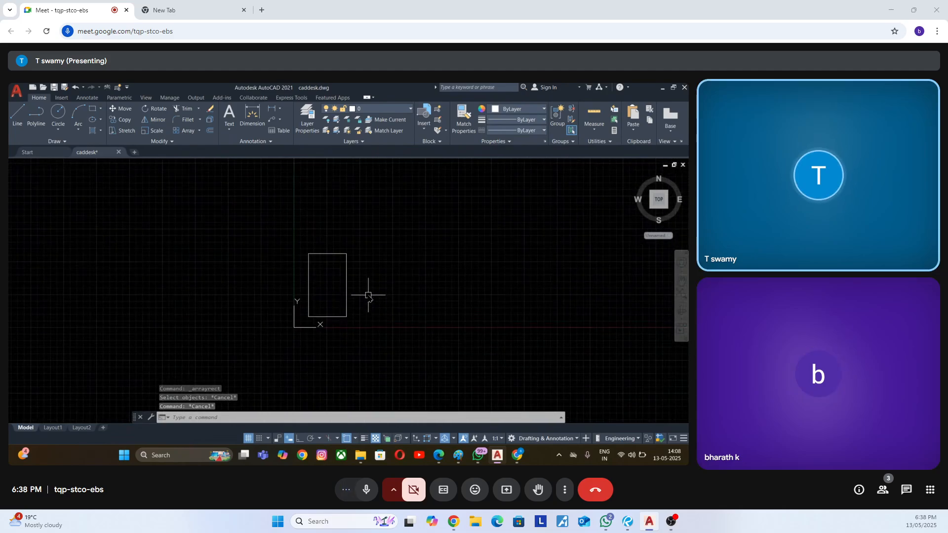
Insert the Chair - Desk block from the Home - Space Planner.dwg DesignCenter sample to the right of the rectangle.
{"action": "key", "text": "ctrl+3"}
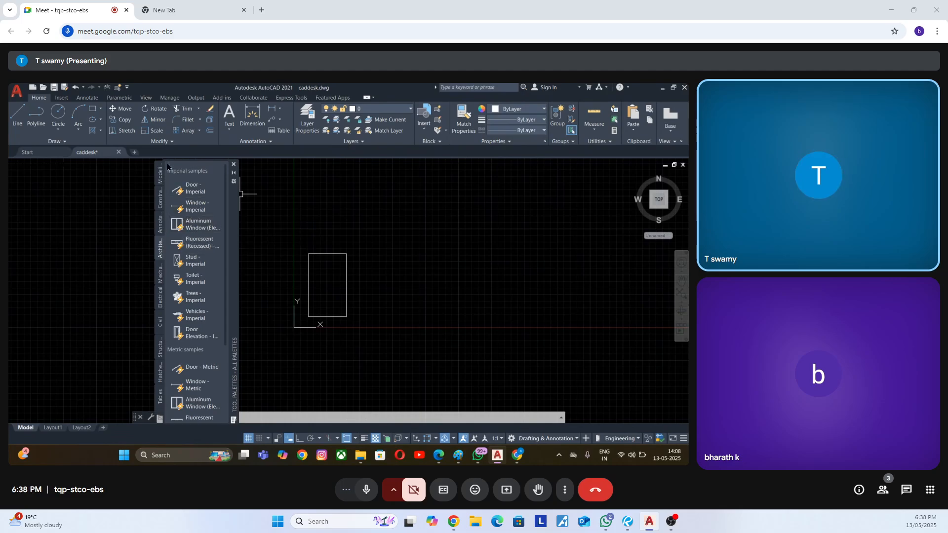
{"action": "left_click", "coordinate": [234, 165]}
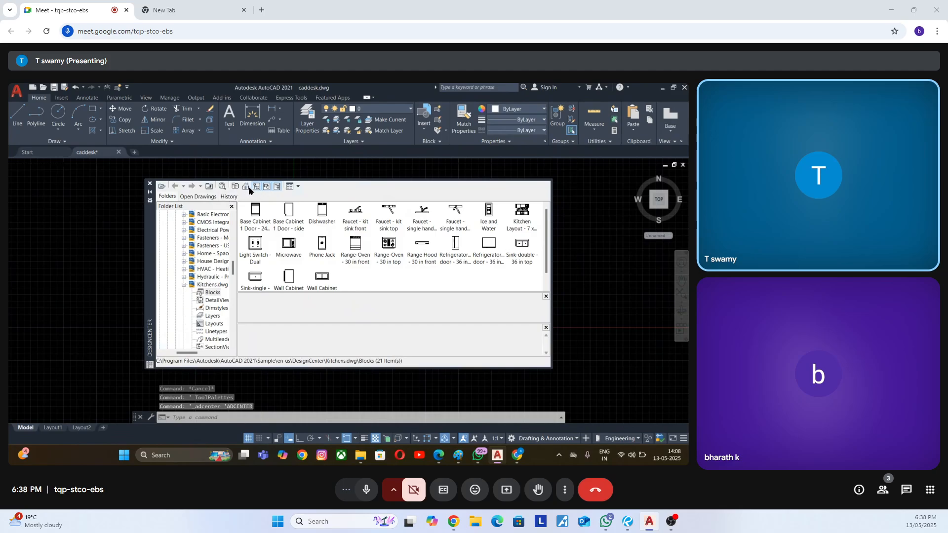
{"action": "left_click", "coordinate": [246, 188]}
{"action": "double_click", "coordinate": [326, 221]}
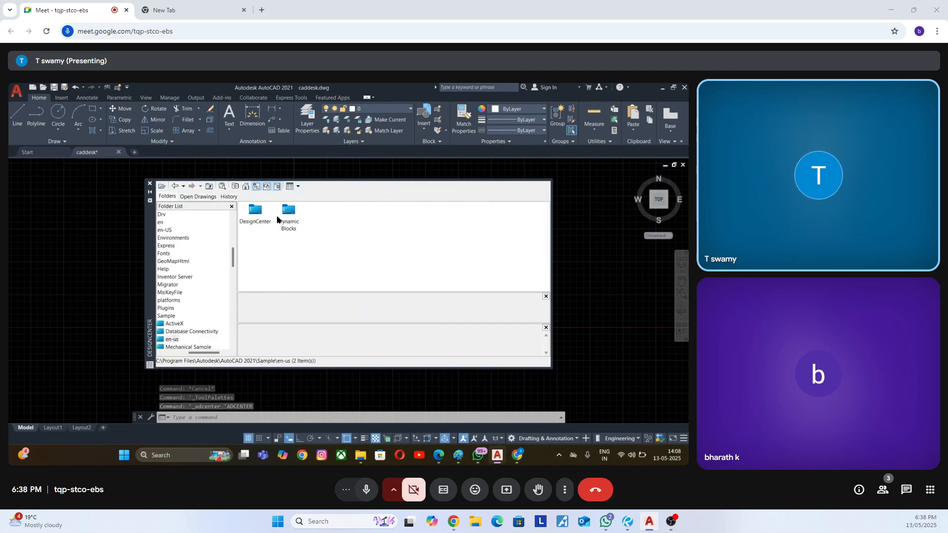
{"action": "double_click", "coordinate": [258, 213]}
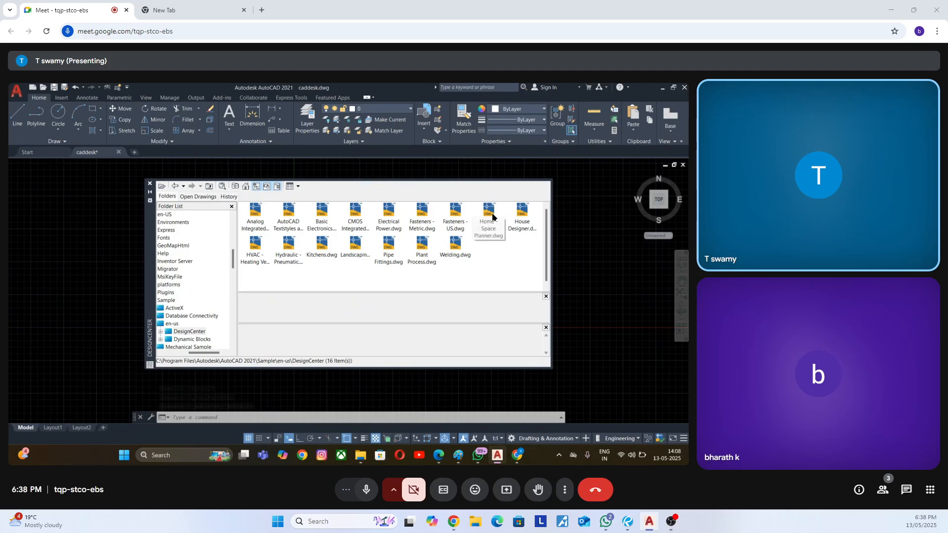
{"action": "double_click", "coordinate": [490, 212]}
{"action": "double_click", "coordinate": [260, 210]}
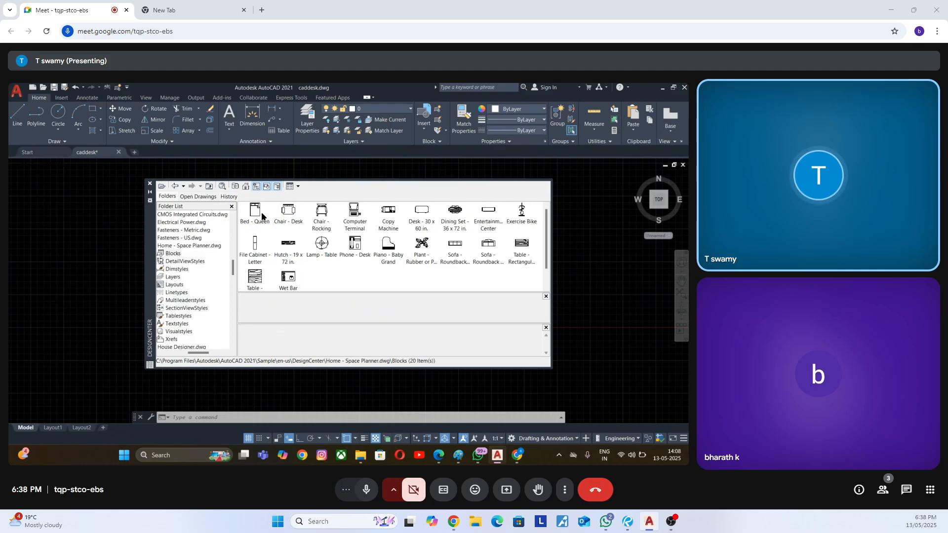
{"action": "left_click", "coordinate": [294, 213]}
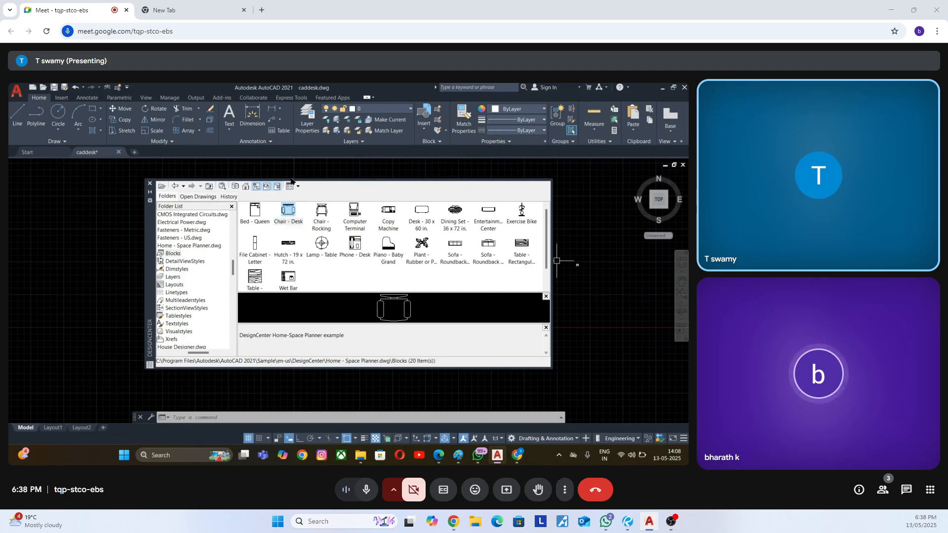
{"action": "left_click", "coordinate": [149, 184]}
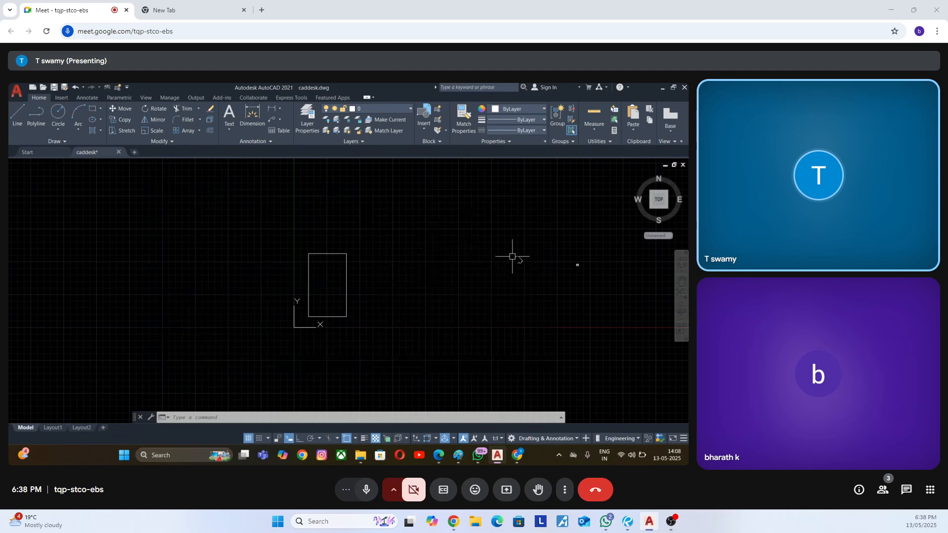
Move the desk chair by the middle of its backrest to just inside the rectangle's lower-left corner.
{"action": "scroll", "coordinate": [598, 264], "scroll_direction": "up", "scroll_amount": 5}
{"action": "left_click", "coordinate": [460, 241]}
{"action": "left_click", "coordinate": [553, 303]}
{"action": "scroll", "coordinate": [501, 271], "scroll_direction": "up", "scroll_amount": 7}
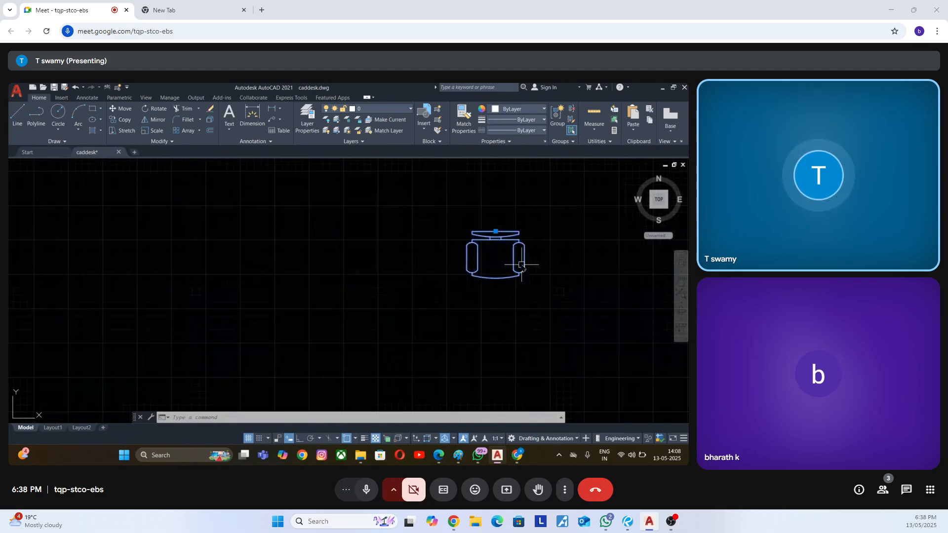
{"action": "key", "text": "Return"}
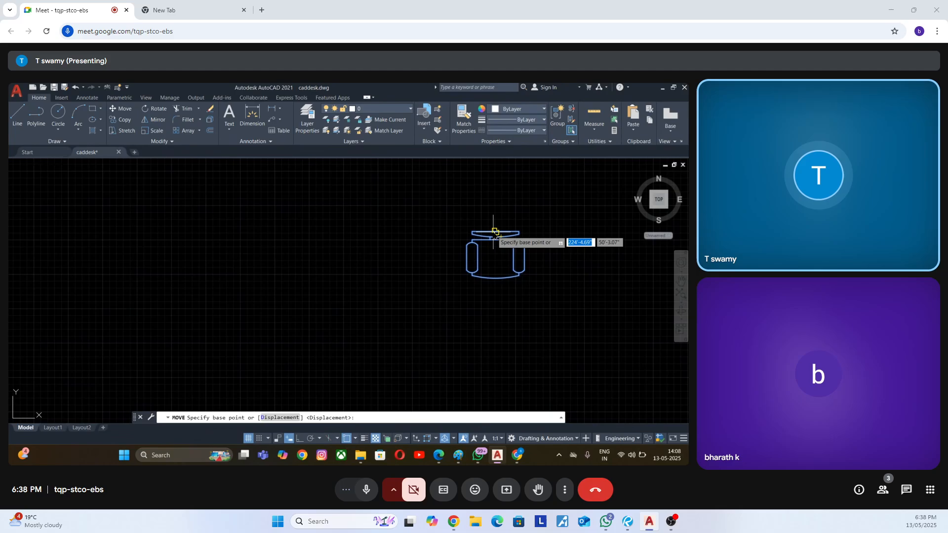
{"action": "left_click", "coordinate": [495, 232]}
{"action": "scroll", "coordinate": [527, 223], "scroll_direction": "down", "scroll_amount": 10}
{"action": "scroll", "coordinate": [296, 269], "scroll_direction": "down", "scroll_amount": 2}
{"action": "scroll", "coordinate": [388, 262], "scroll_direction": "up", "scroll_amount": 12}
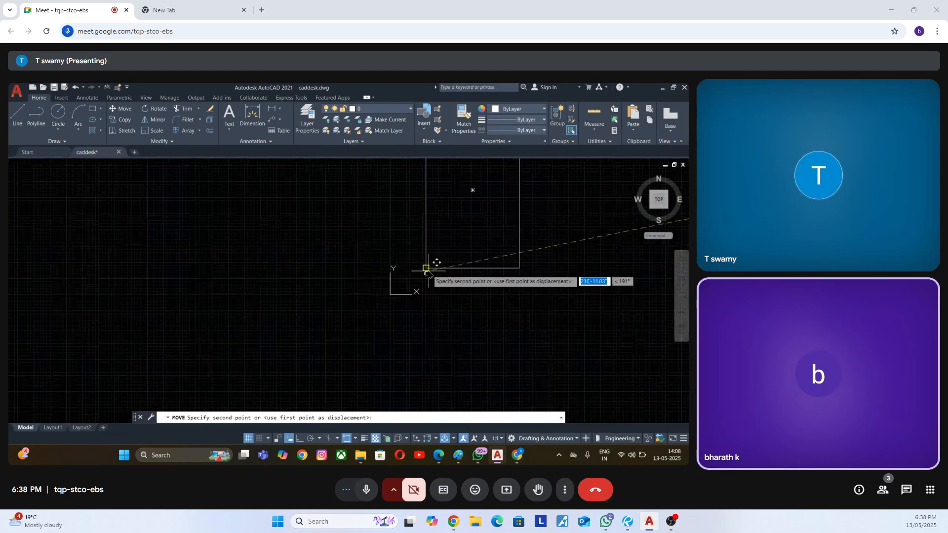
{"action": "scroll", "coordinate": [421, 253], "scroll_direction": "down", "scroll_amount": 2}
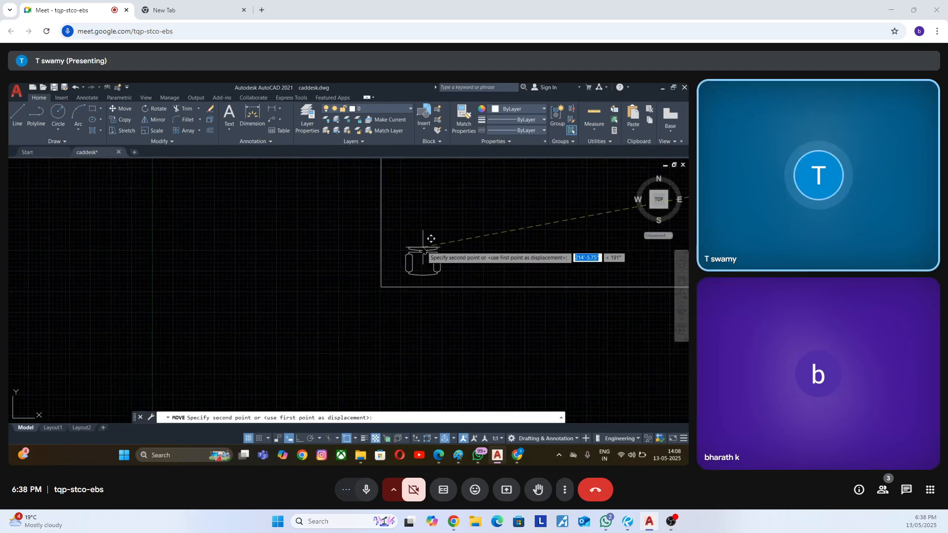
{"action": "scroll", "coordinate": [423, 247], "scroll_direction": "up", "scroll_amount": 2}
{"action": "left_click", "coordinate": [413, 246]}
{"action": "scroll", "coordinate": [430, 266], "scroll_direction": "down", "scroll_amount": 4}
{"action": "scroll", "coordinate": [437, 271], "scroll_direction": "up", "scroll_amount": 4}
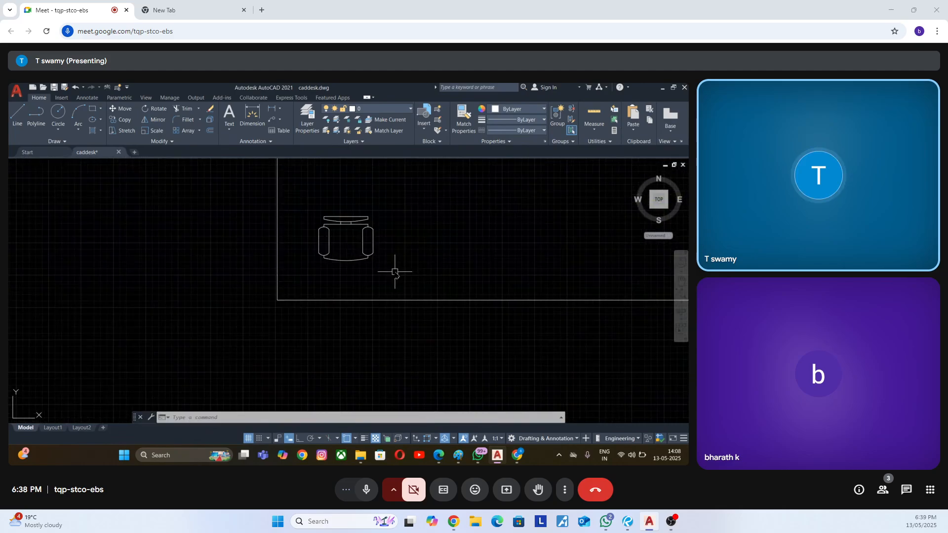
{"action": "scroll", "coordinate": [395, 273], "scroll_direction": "down", "scroll_amount": 2}
{"action": "scroll", "coordinate": [381, 274], "scroll_direction": "up", "scroll_amount": 5}
{"action": "scroll", "coordinate": [409, 268], "scroll_direction": "down", "scroll_amount": 5}
{"action": "left_click", "coordinate": [402, 292]}
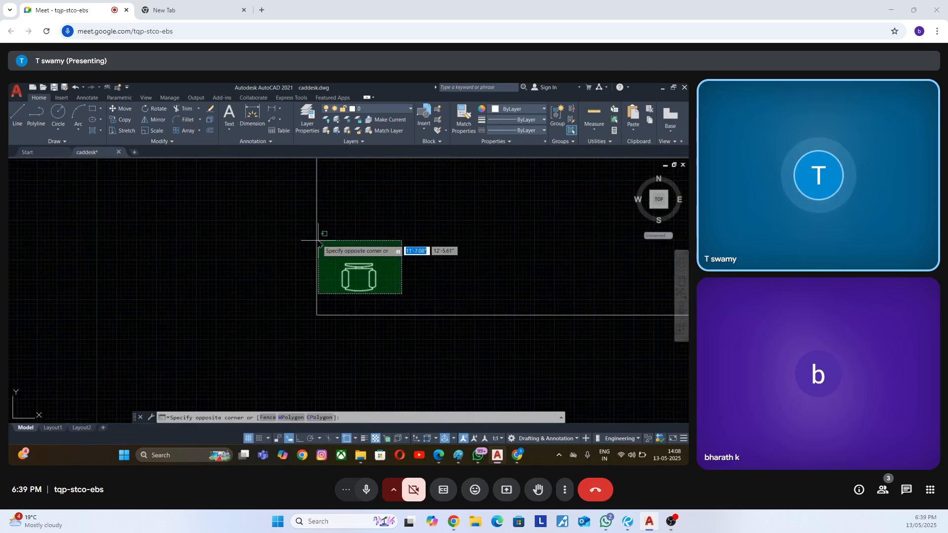
{"action": "left_click", "coordinate": [319, 249]}
{"action": "scroll", "coordinate": [341, 284], "scroll_direction": "up", "scroll_amount": 3}
{"action": "scroll", "coordinate": [358, 286], "scroll_direction": "down", "scroll_amount": 3}
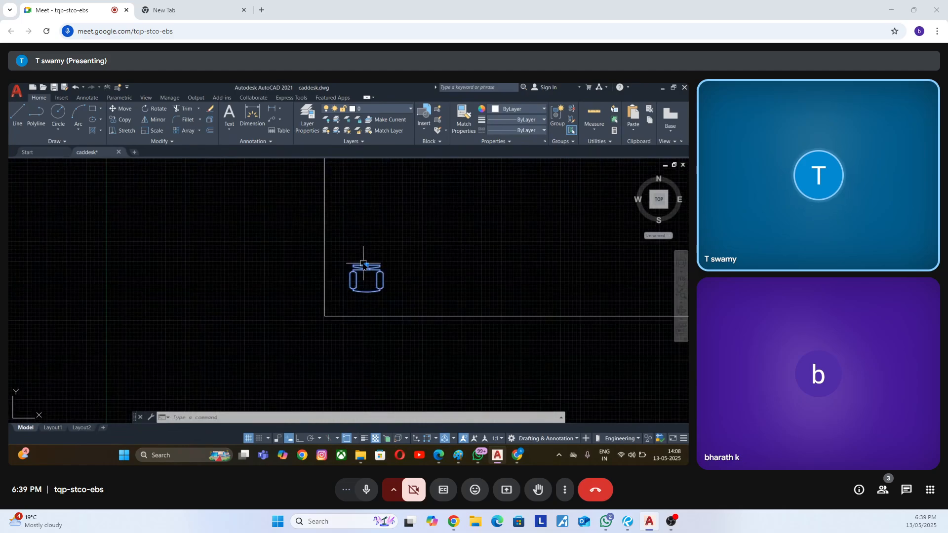
{"action": "key", "text": "Escape"}
{"action": "scroll", "coordinate": [367, 270], "scroll_direction": "up", "scroll_amount": 3}
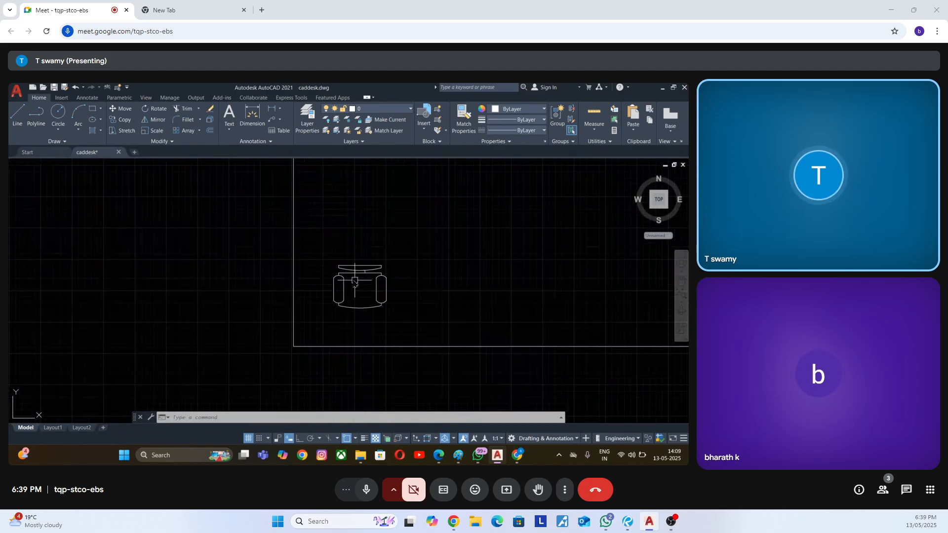
With Ortho on, draw guide lines from the rectangle's lower-left corner along its bottom edge and vertically upward.
{"action": "scroll", "coordinate": [350, 284], "scroll_direction": "down", "scroll_amount": 6}
{"action": "key", "text": "Return"}
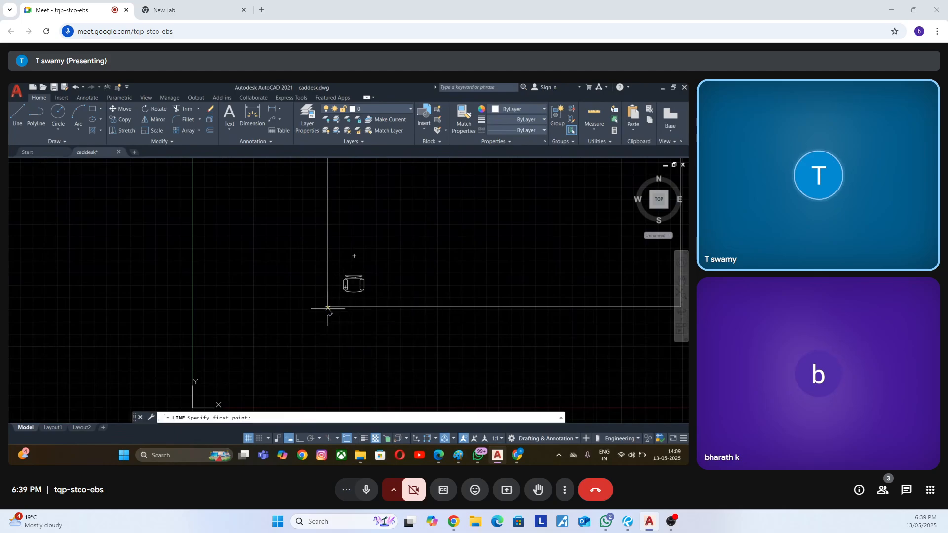
{"action": "left_click", "coordinate": [328, 308]}
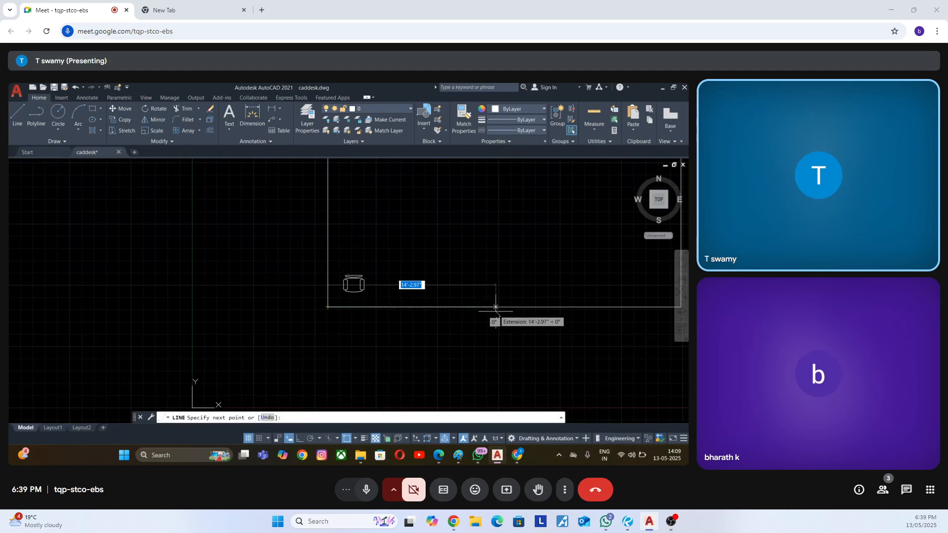
{"action": "key", "text": "F8"}
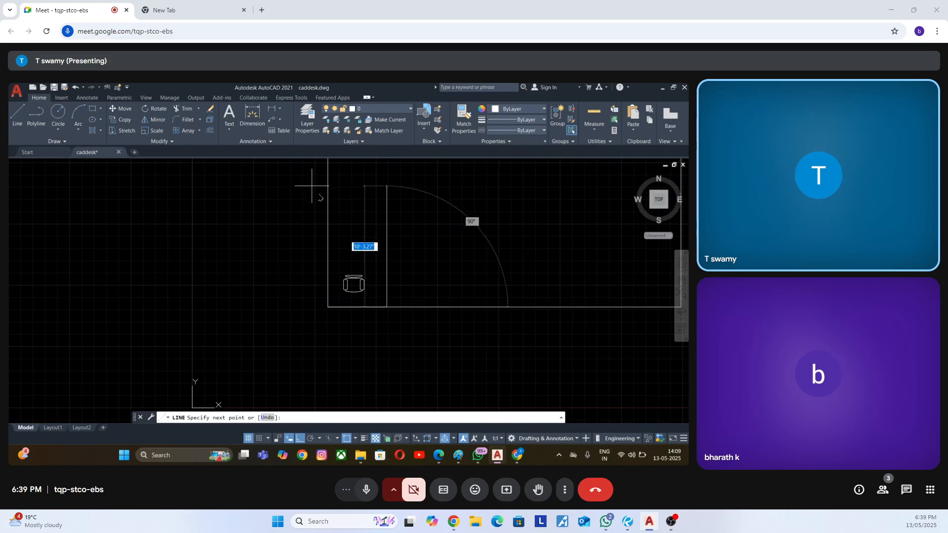
{"action": "key", "text": "Return"}
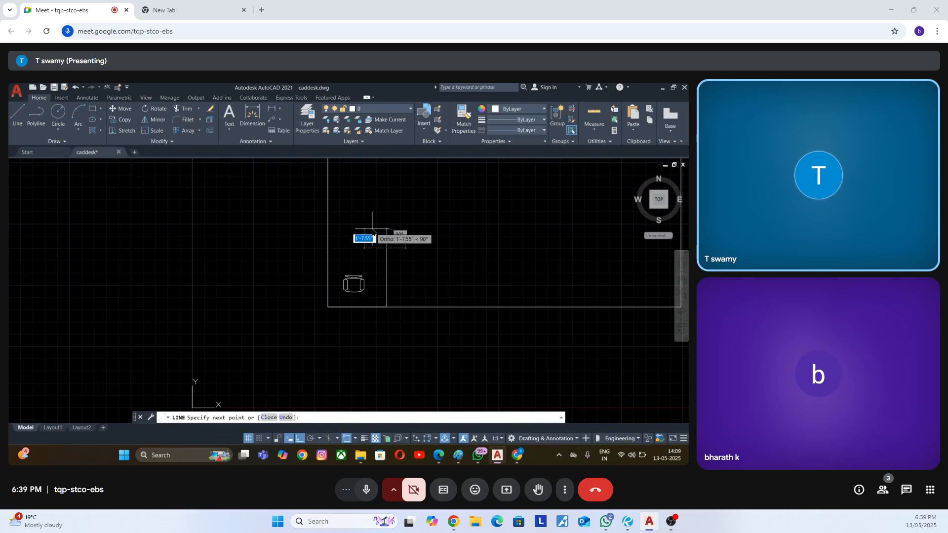
{"action": "key", "text": "Return"}
Move the desk chair by the upper-left corner of its backrest to the vertical guide line's top end.
{"action": "scroll", "coordinate": [409, 271], "scroll_direction": "up", "scroll_amount": 4}
{"action": "left_click", "coordinate": [316, 299]}
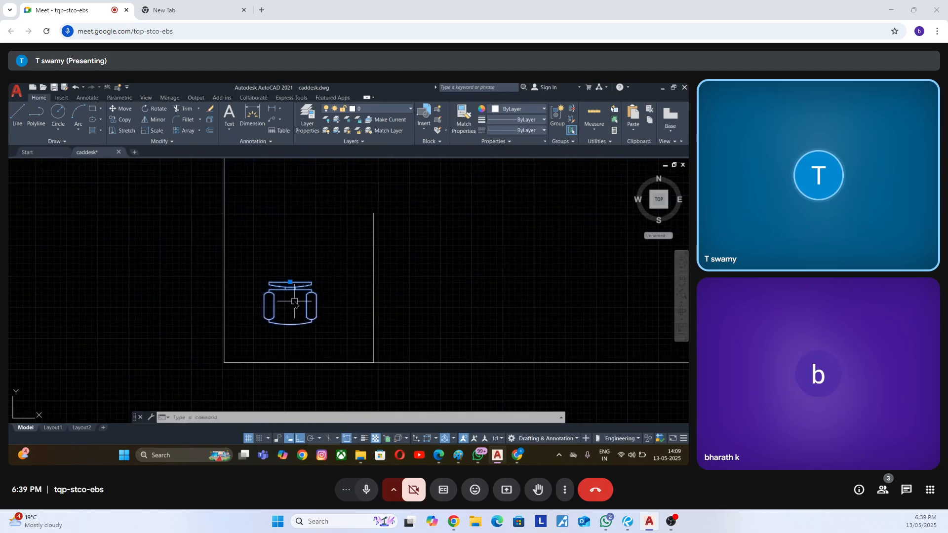
{"action": "type", "text": "m"}
{"action": "key", "text": "Return"}
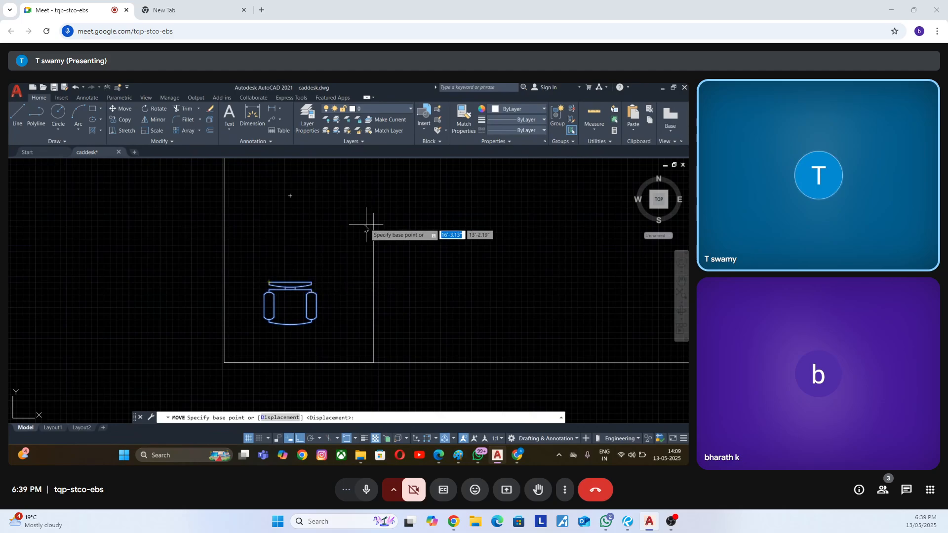
{"action": "left_click", "coordinate": [269, 283]}
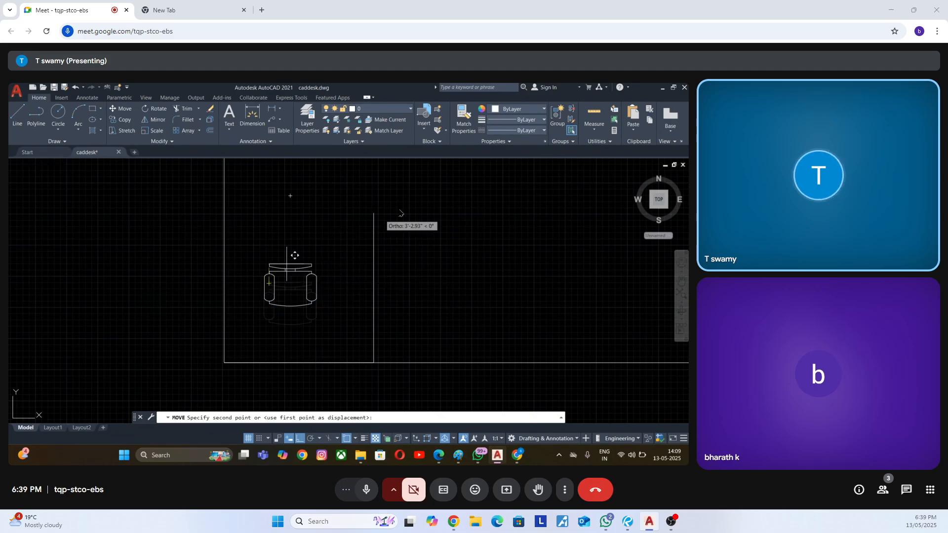
{"action": "left_click", "coordinate": [375, 215]}
{"action": "scroll", "coordinate": [398, 256], "scroll_direction": "up", "scroll_amount": 4}
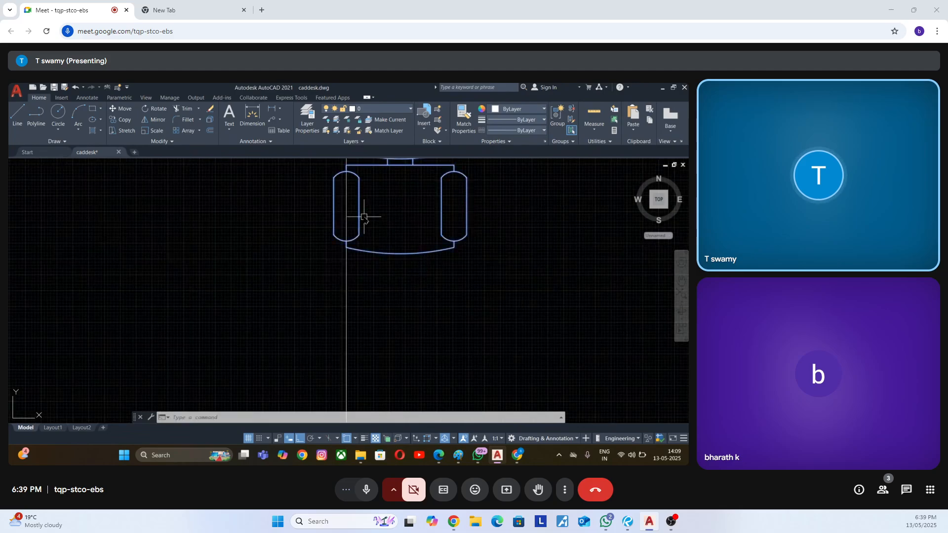
Move the chair by its seat's lower-left corner to the vertical guide line's top end, and erase that line.
{"action": "key", "text": "space"}
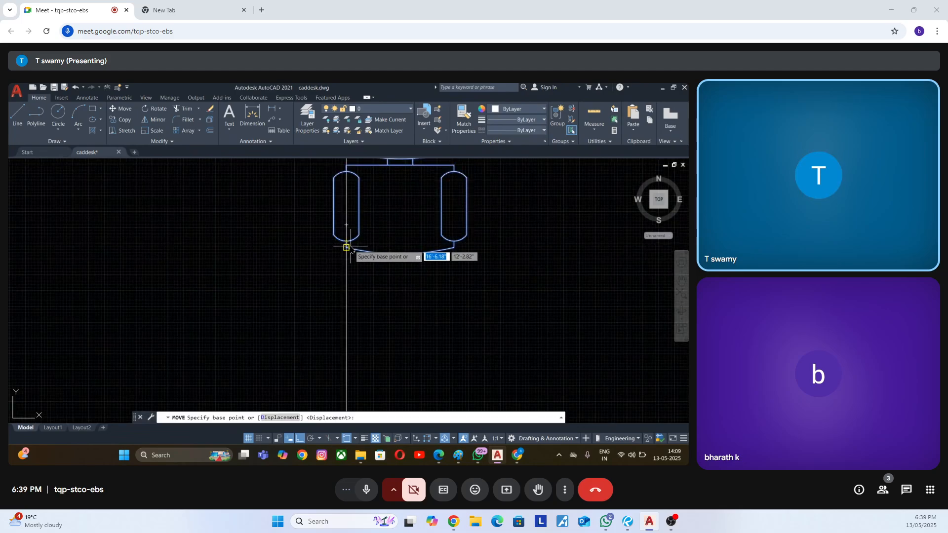
{"action": "left_click", "coordinate": [346, 247]}
{"action": "scroll", "coordinate": [348, 225], "scroll_direction": "down", "scroll_amount": 5}
{"action": "scroll", "coordinate": [350, 223], "scroll_direction": "up", "scroll_amount": 5}
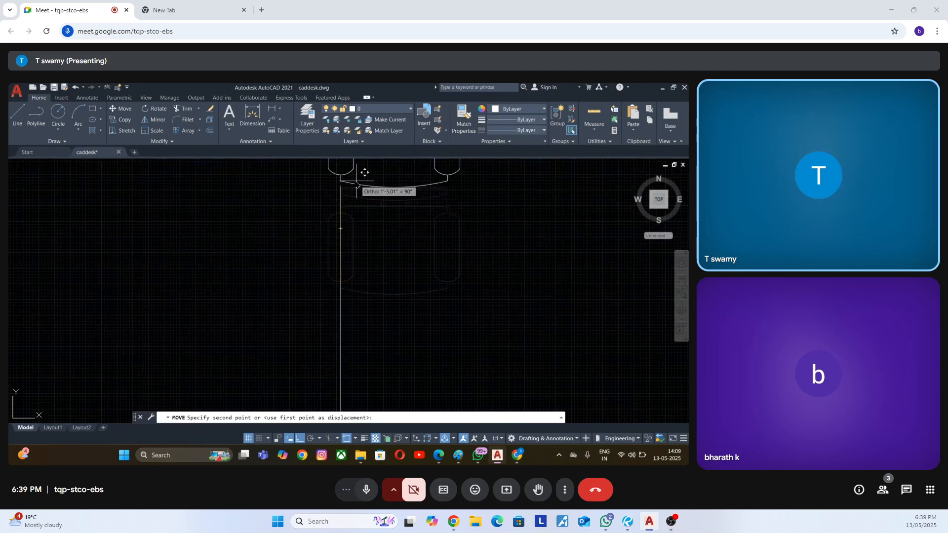
{"action": "left_click", "coordinate": [340, 191]}
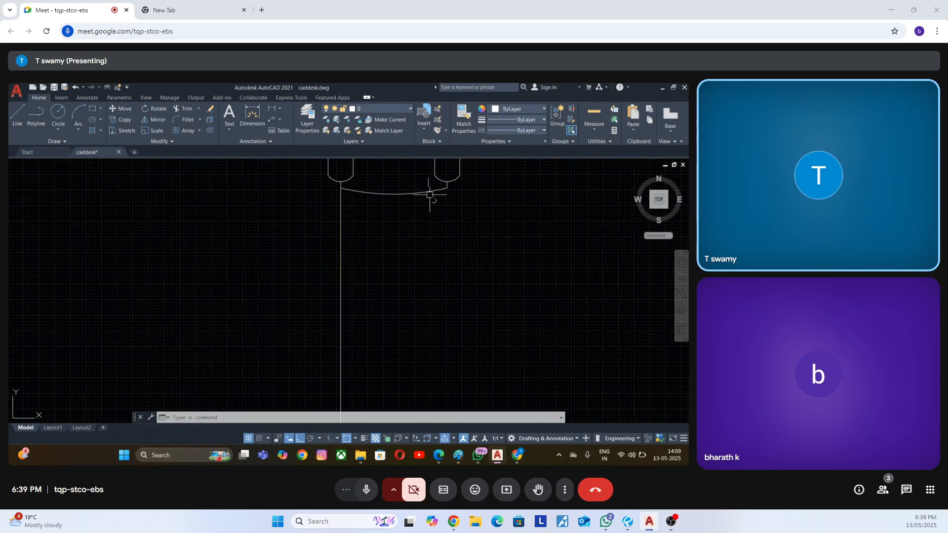
{"action": "scroll", "coordinate": [421, 236], "scroll_direction": "down", "scroll_amount": 2}
{"action": "scroll", "coordinate": [421, 235], "scroll_direction": "up", "scroll_amount": 2}
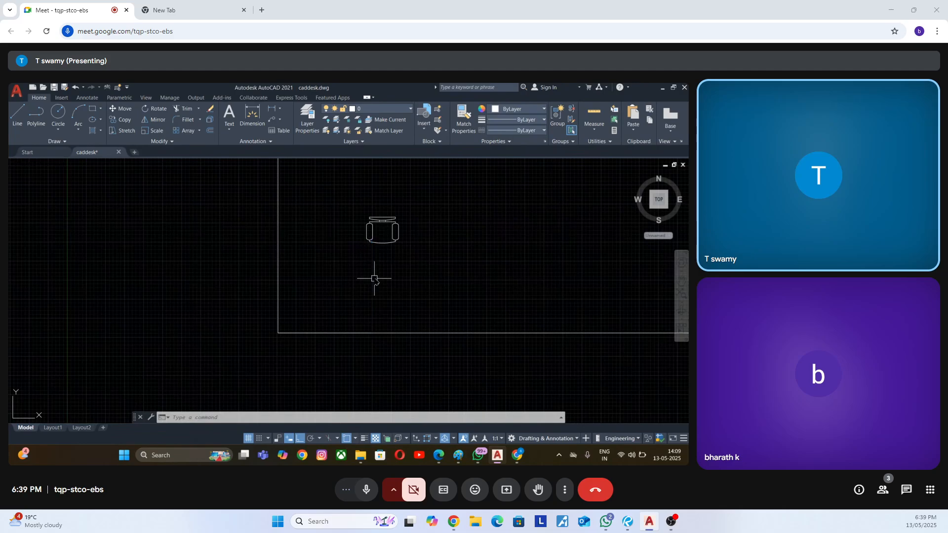
Create a rectangular array of the desk chair with the default 4 columns and 3 rows.
{"action": "scroll", "coordinate": [296, 291], "scroll_direction": "down", "scroll_amount": 4}
{"action": "scroll", "coordinate": [328, 309], "scroll_direction": "up", "scroll_amount": 2}
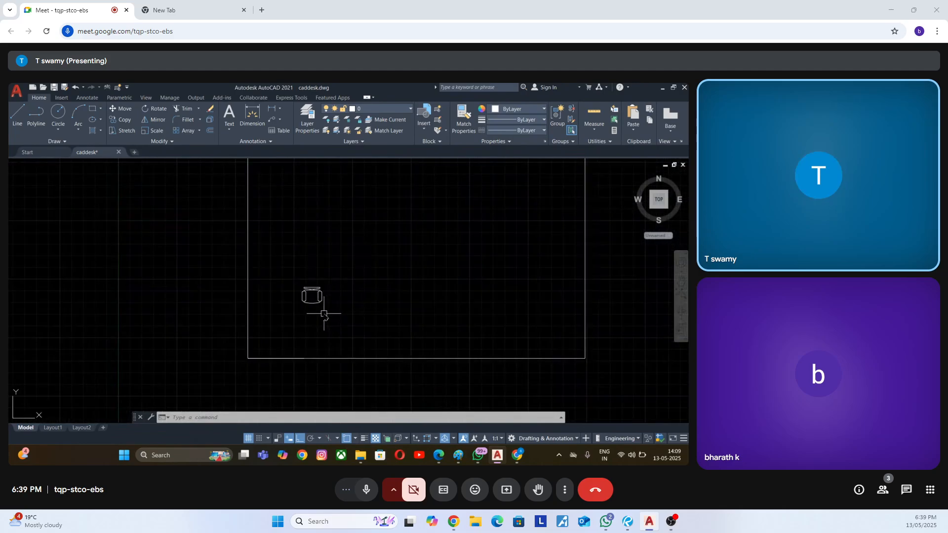
{"action": "left_click", "coordinate": [348, 315]}
{"action": "left_click", "coordinate": [321, 277]}
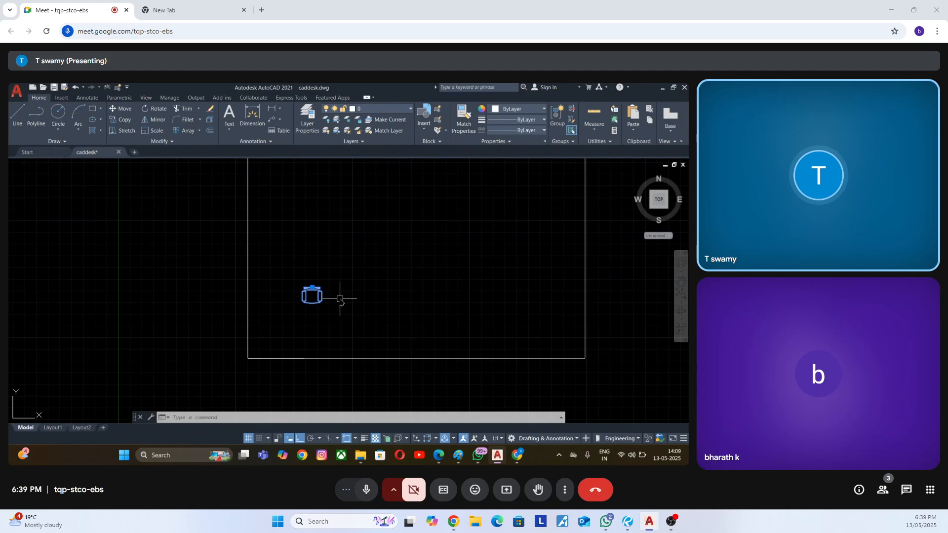
{"action": "key", "text": "Return"}
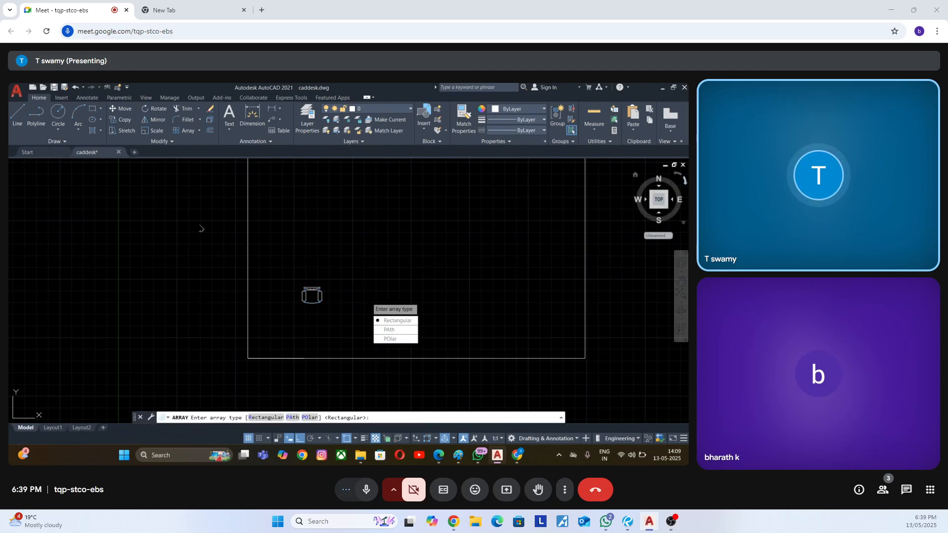
{"action": "left_click", "coordinate": [397, 322]}
Examine the chair array's rows, columns, spacing and editing grips.
{"action": "scroll", "coordinate": [333, 271], "scroll_direction": "down", "scroll_amount": 2}
{"action": "scroll", "coordinate": [346, 269], "scroll_direction": "up", "scroll_amount": 4}
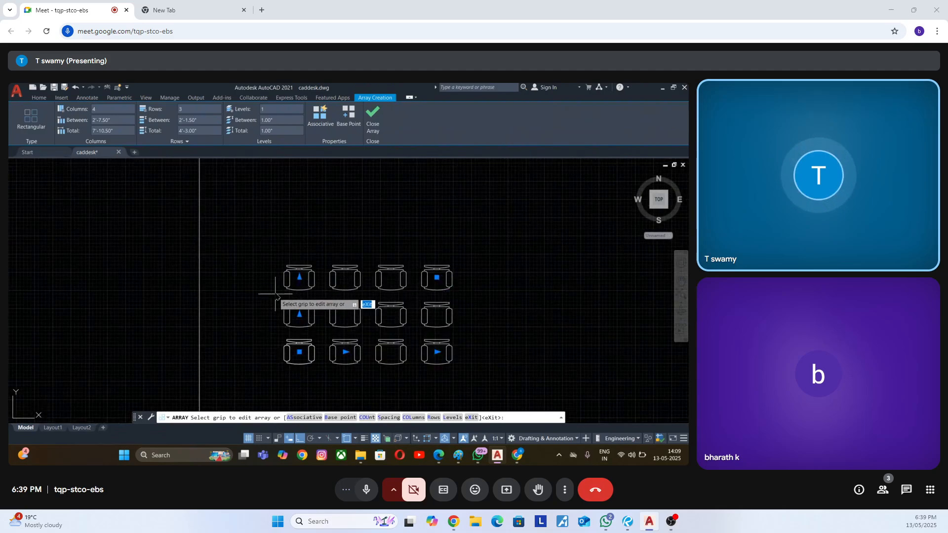
{"action": "scroll", "coordinate": [366, 291], "scroll_direction": "up", "scroll_amount": 5}
{"action": "scroll", "coordinate": [365, 291], "scroll_direction": "down", "scroll_amount": 5}
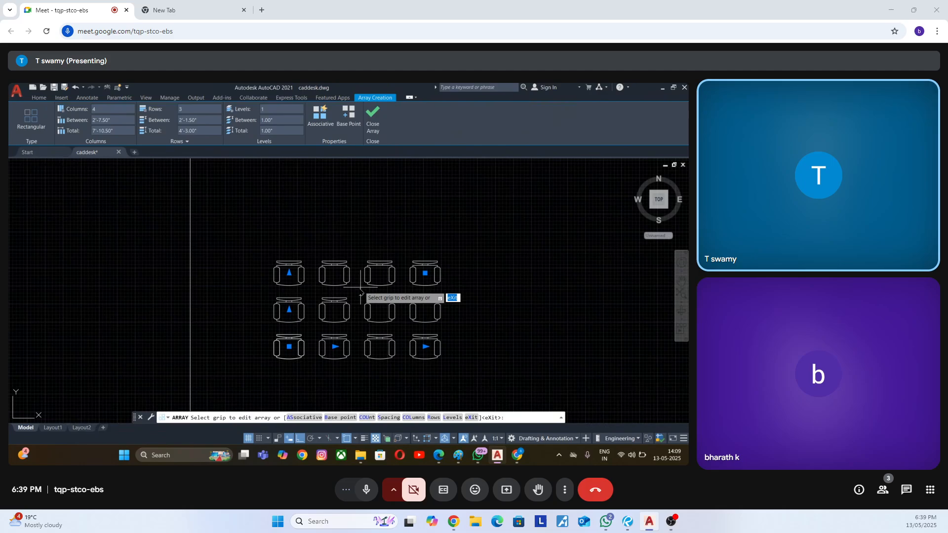
{"action": "scroll", "coordinate": [355, 272], "scroll_direction": "up", "scroll_amount": 2}
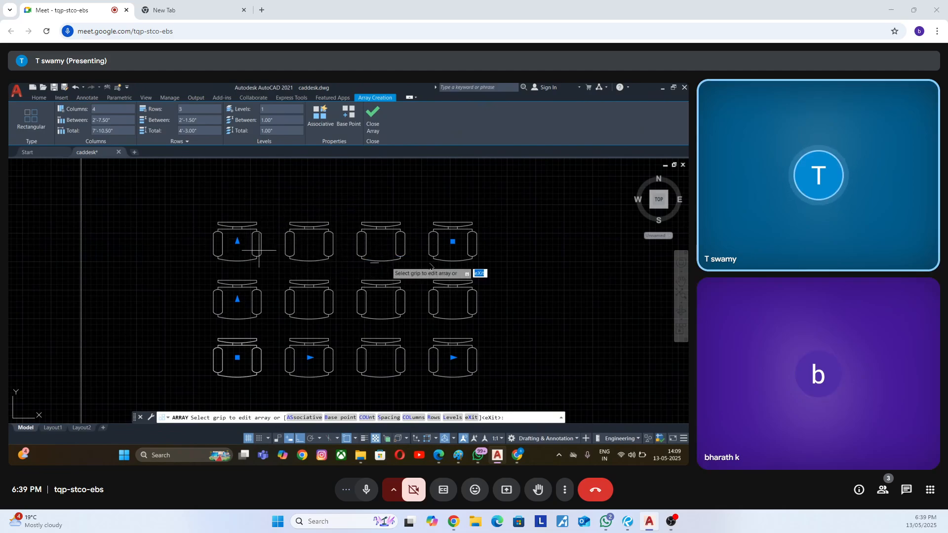
{"action": "scroll", "coordinate": [260, 282], "scroll_direction": "down", "scroll_amount": 4}
{"action": "scroll", "coordinate": [272, 284], "scroll_direction": "up", "scroll_amount": 8}
{"action": "scroll", "coordinate": [306, 304], "scroll_direction": "down", "scroll_amount": 6}
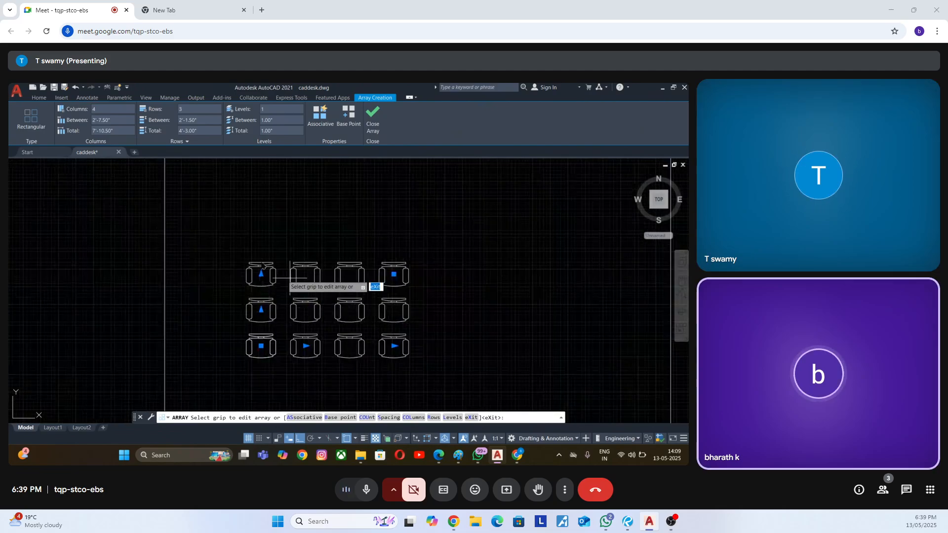
{"action": "scroll", "coordinate": [332, 298], "scroll_direction": "down", "scroll_amount": 3}
{"action": "scroll", "coordinate": [339, 266], "scroll_direction": "up", "scroll_amount": 4}
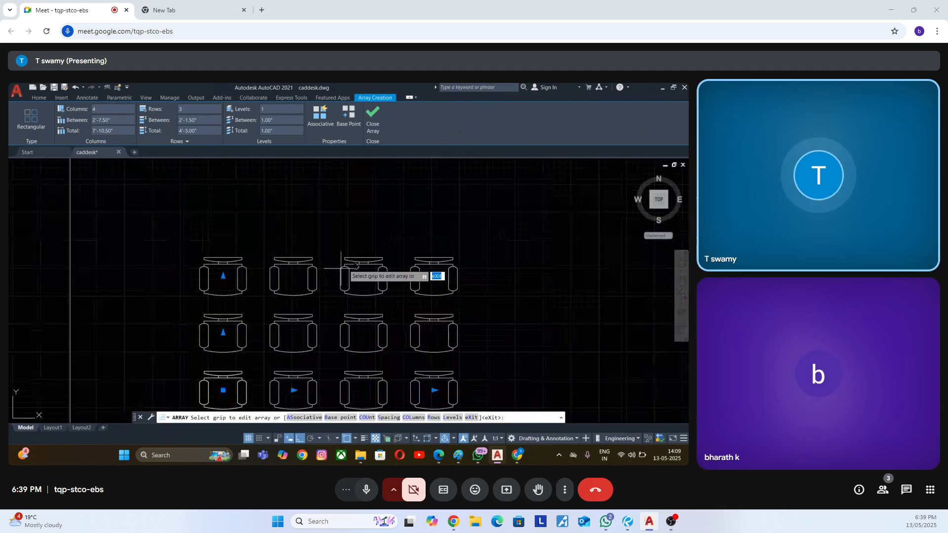
Set the desk chair array to 10 columns and 10 rows.
{"action": "scroll", "coordinate": [425, 277], "scroll_direction": "down", "scroll_amount": 6}
{"action": "scroll", "coordinate": [395, 272], "scroll_direction": "up", "scroll_amount": 4}
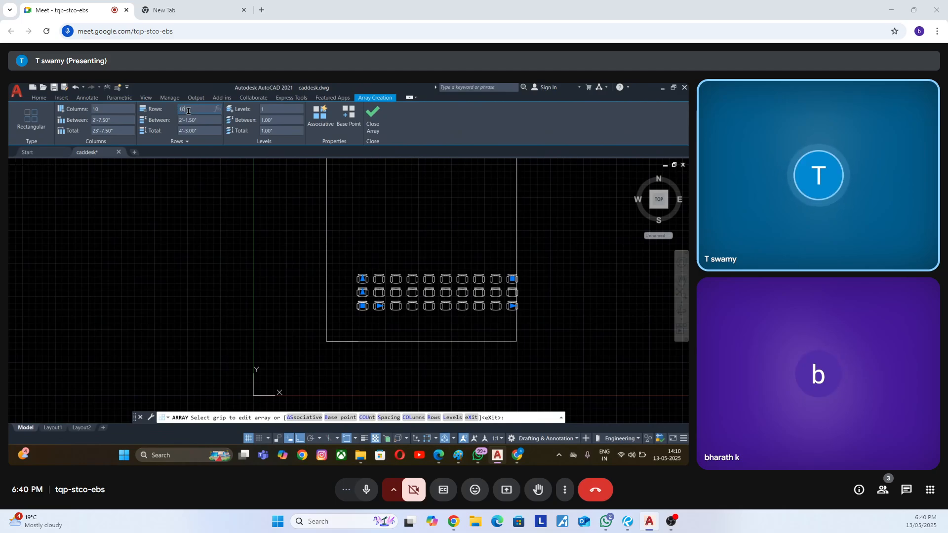
{"action": "scroll", "coordinate": [425, 271], "scroll_direction": "down", "scroll_amount": 4}
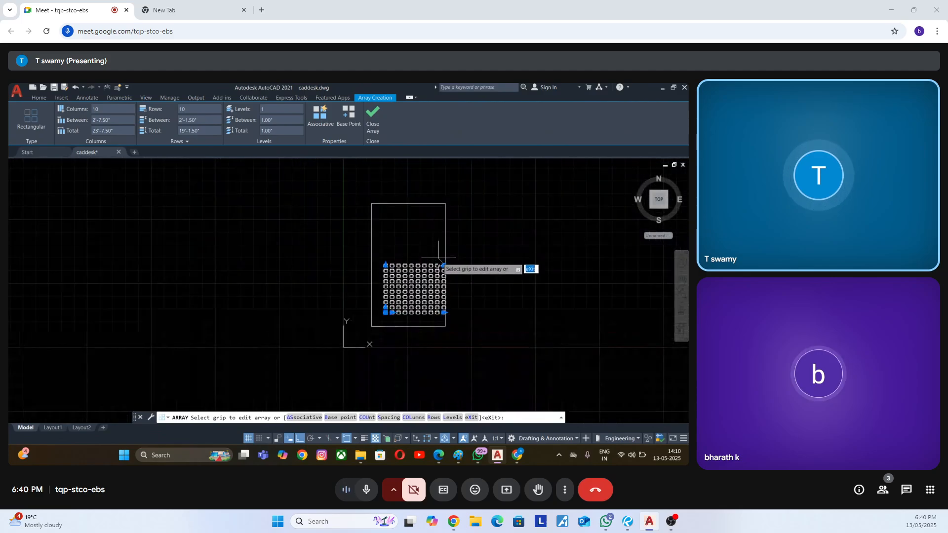
{"action": "scroll", "coordinate": [435, 277], "scroll_direction": "up", "scroll_amount": 7}
{"action": "scroll", "coordinate": [424, 213], "scroll_direction": "down", "scroll_amount": 7}
{"action": "scroll", "coordinate": [415, 198], "scroll_direction": "up", "scroll_amount": 6}
{"action": "scroll", "coordinate": [415, 199], "scroll_direction": "down", "scroll_amount": 4}
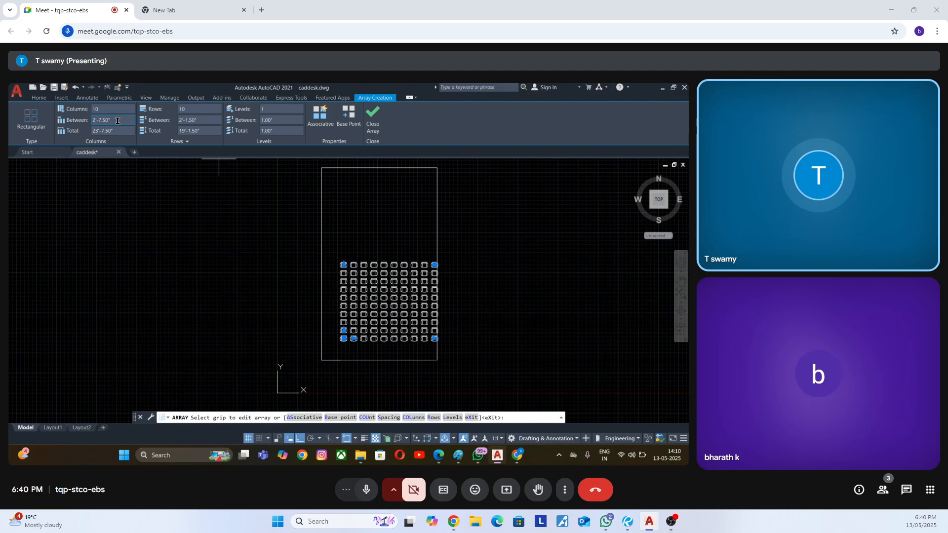
Set the distance between the array's columns to 2'.
{"action": "scroll", "coordinate": [360, 345], "scroll_direction": "up", "scroll_amount": 6}
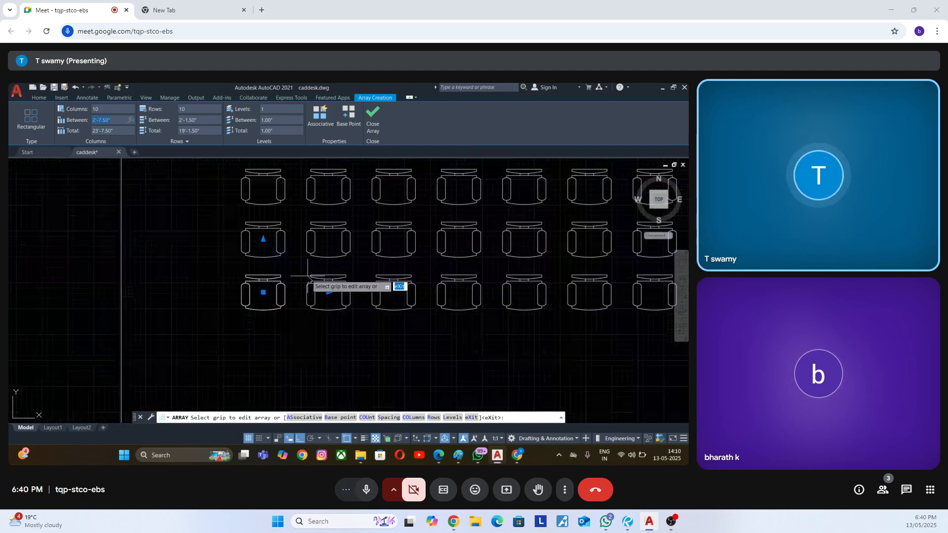
{"action": "scroll", "coordinate": [378, 315], "scroll_direction": "up", "scroll_amount": 4}
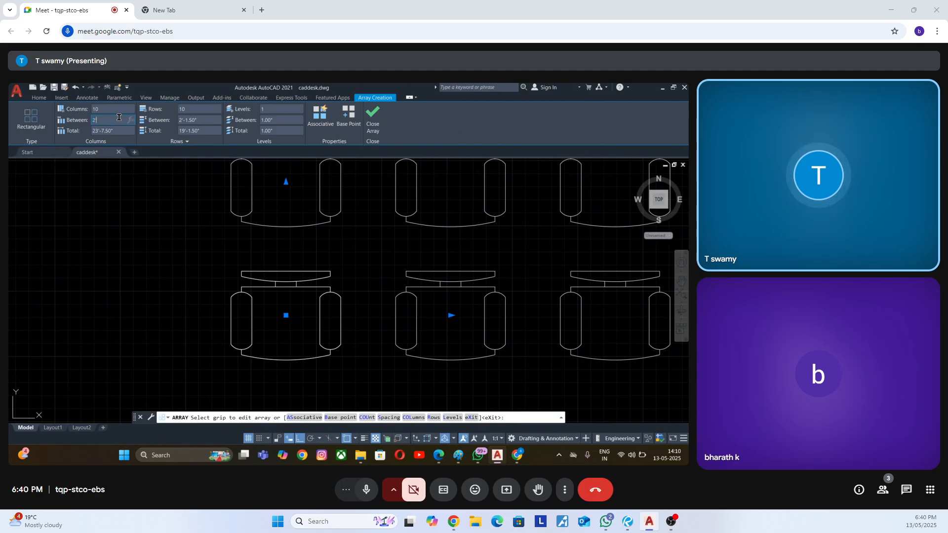
{"action": "key", "text": "Return"}
{"action": "scroll", "coordinate": [159, 217], "scroll_direction": "down", "scroll_amount": 6}
{"action": "scroll", "coordinate": [339, 244], "scroll_direction": "up", "scroll_amount": 6}
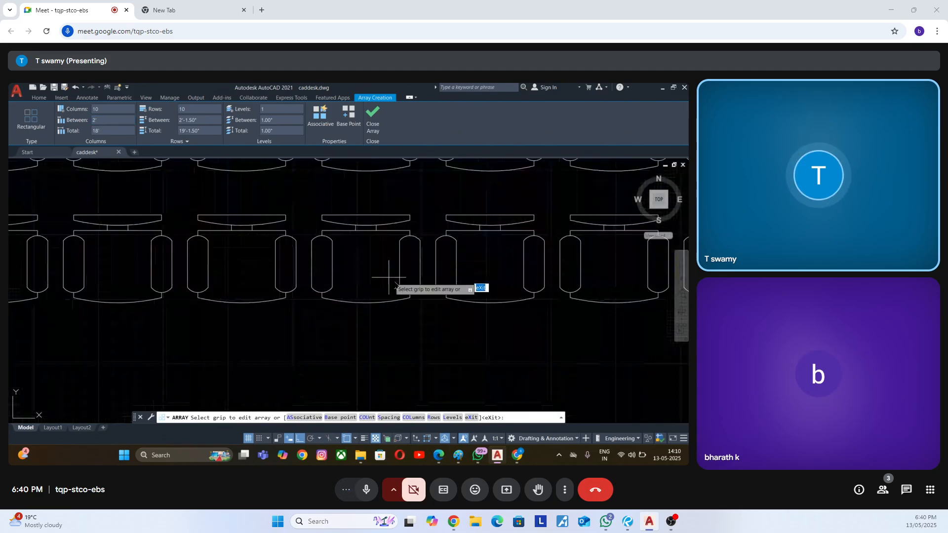
Set the array's column spacing to 3' and its number of columns to 8.
{"action": "scroll", "coordinate": [395, 286], "scroll_direction": "down", "scroll_amount": 5}
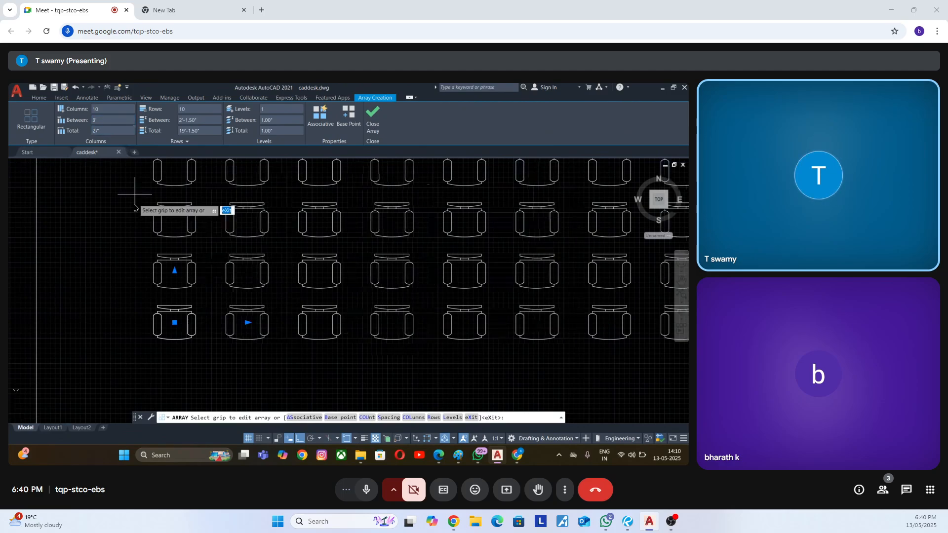
{"action": "scroll", "coordinate": [210, 235], "scroll_direction": "down", "scroll_amount": 4}
{"action": "scroll", "coordinate": [370, 309], "scroll_direction": "up", "scroll_amount": 6}
{"action": "scroll", "coordinate": [322, 203], "scroll_direction": "down", "scroll_amount": 6}
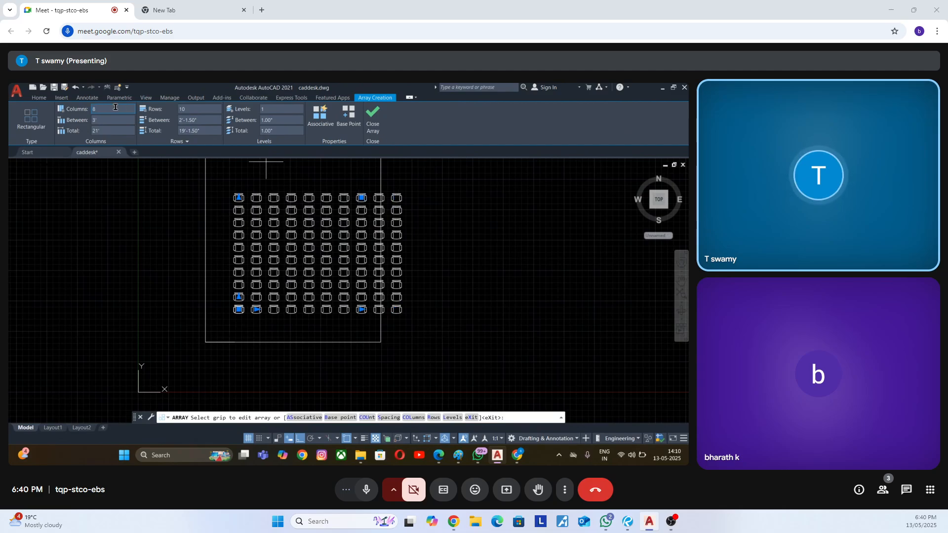
{"action": "scroll", "coordinate": [336, 222], "scroll_direction": "up", "scroll_amount": 6}
{"action": "scroll", "coordinate": [443, 260], "scroll_direction": "down", "scroll_amount": 8}
{"action": "scroll", "coordinate": [405, 228], "scroll_direction": "up", "scroll_amount": 2}
{"action": "scroll", "coordinate": [380, 220], "scroll_direction": "up", "scroll_amount": 1}
{"action": "scroll", "coordinate": [349, 296], "scroll_direction": "down", "scroll_amount": 1}
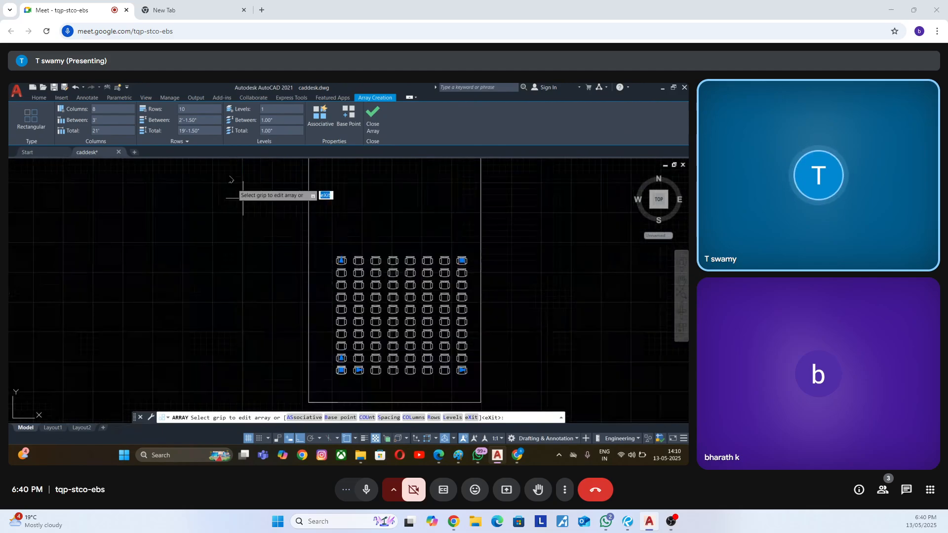
Set the number of rows in the chair array to 20.
{"action": "left_click", "coordinate": [197, 105]}
{"action": "type", "text": "20"}
{"action": "scroll", "coordinate": [212, 284], "scroll_direction": "down", "scroll_amount": 7}
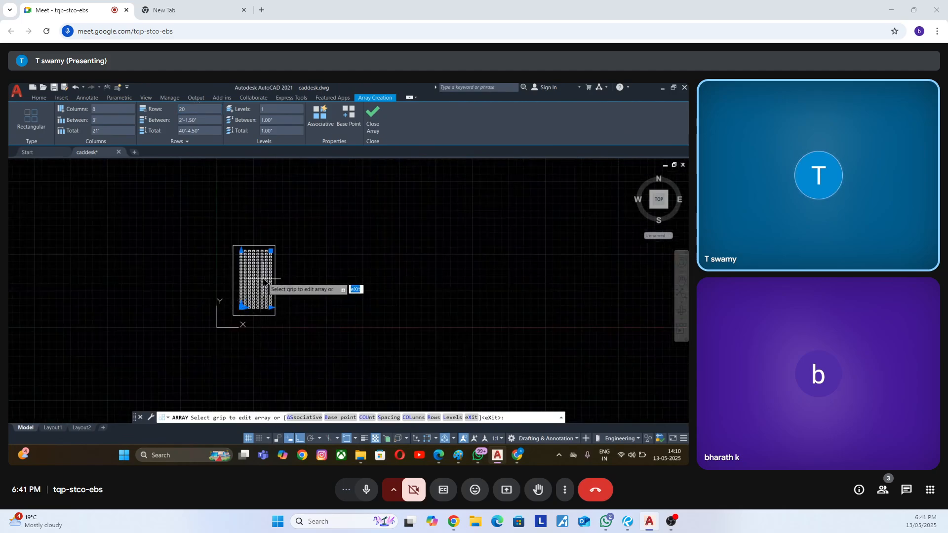
Examine how the chair array of 8 columns and 20 rows fits inside the rectangle.
{"action": "scroll", "coordinate": [276, 280], "scroll_direction": "up", "scroll_amount": 7}
{"action": "middle_click_drag", "start_coordinate": [331, 270], "coordinate": [408, 234]}
{"action": "scroll", "coordinate": [365, 285], "scroll_direction": "down", "scroll_amount": 3}
{"action": "scroll", "coordinate": [369, 290], "scroll_direction": "up", "scroll_amount": 3}
{"action": "middle_click_drag", "start_coordinate": [397, 319], "coordinate": [457, 264]}
{"action": "scroll", "coordinate": [339, 322], "scroll_direction": "up", "scroll_amount": 4}
{"action": "scroll", "coordinate": [296, 340], "scroll_direction": "down", "scroll_amount": 2}
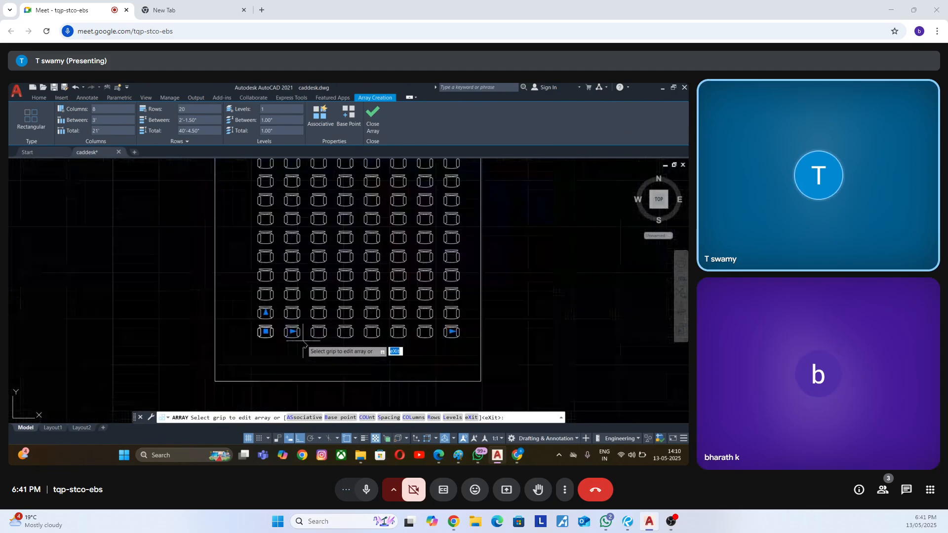
{"action": "scroll", "coordinate": [239, 344], "scroll_direction": "up", "scroll_amount": 3}
{"action": "scroll", "coordinate": [239, 344], "scroll_direction": "down", "scroll_amount": 2}
{"action": "scroll", "coordinate": [253, 340], "scroll_direction": "up", "scroll_amount": 1}
{"action": "scroll", "coordinate": [167, 353], "scroll_direction": "down", "scroll_amount": 4}
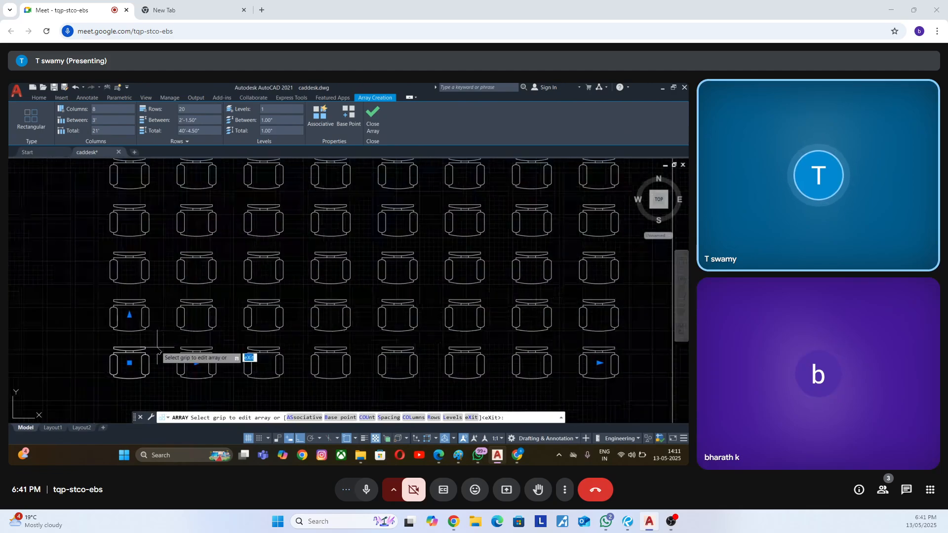
{"action": "middle_click_drag", "start_coordinate": [222, 351], "coordinate": [356, 348]}
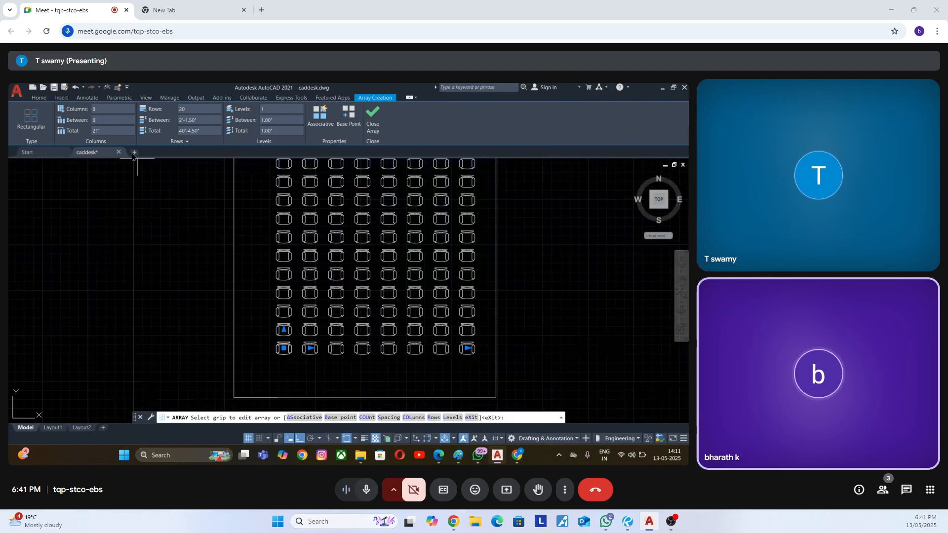
Examine the total column distance from the first chair to the last chair of the lowest row.
{"action": "left_click", "coordinate": [111, 131]}
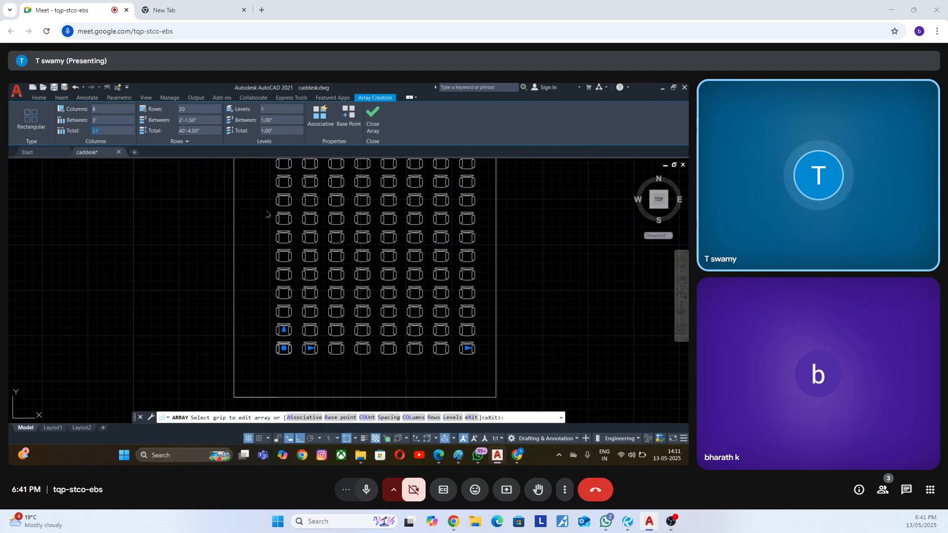
{"action": "scroll", "coordinate": [276, 349], "scroll_direction": "up", "scroll_amount": 5}
{"action": "scroll", "coordinate": [252, 335], "scroll_direction": "up", "scroll_amount": 2}
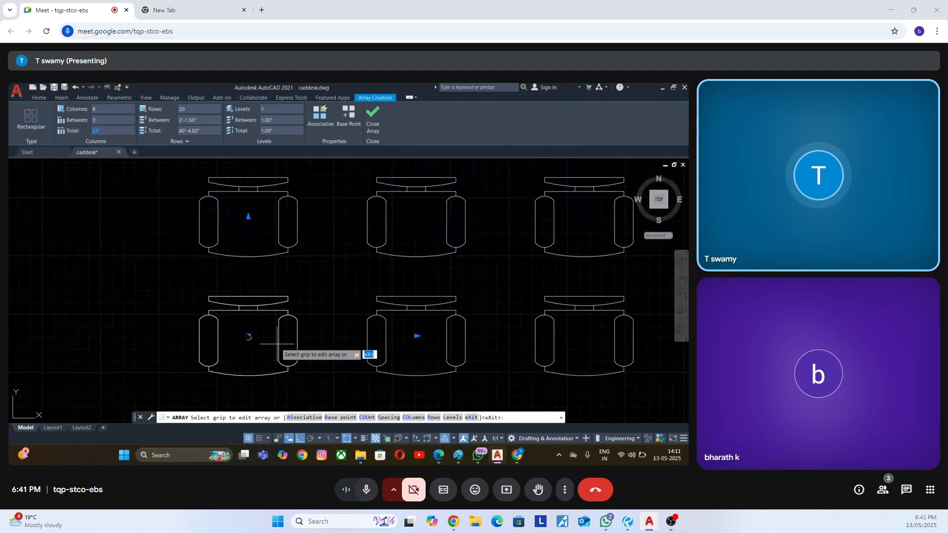
{"action": "scroll", "coordinate": [250, 331], "scroll_direction": "down", "scroll_amount": 3}
{"action": "scroll", "coordinate": [247, 335], "scroll_direction": "up", "scroll_amount": 6}
{"action": "scroll", "coordinate": [247, 336], "scroll_direction": "down", "scroll_amount": 4}
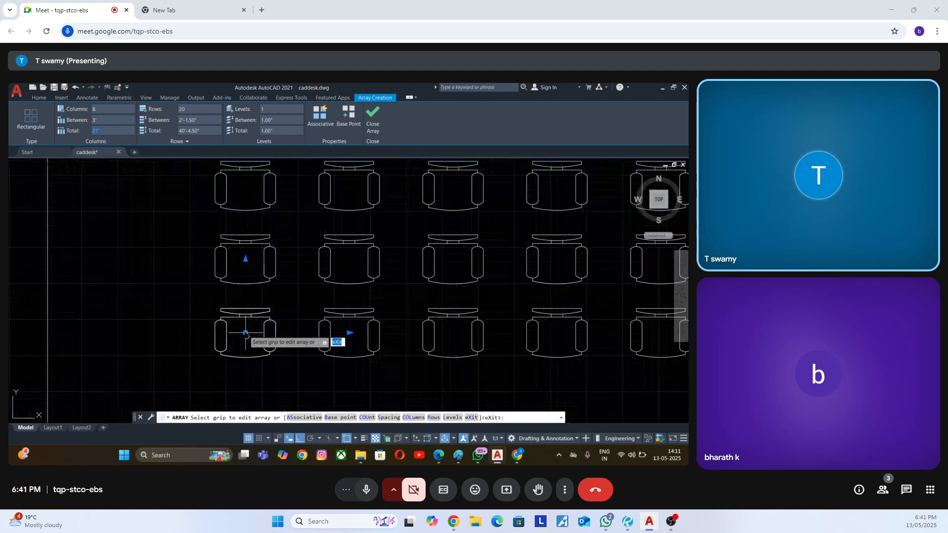
{"action": "scroll", "coordinate": [247, 336], "scroll_direction": "up", "scroll_amount": 4}
{"action": "scroll", "coordinate": [242, 337], "scroll_direction": "down", "scroll_amount": 4}
{"action": "scroll", "coordinate": [242, 338], "scroll_direction": "down", "scroll_amount": 4}
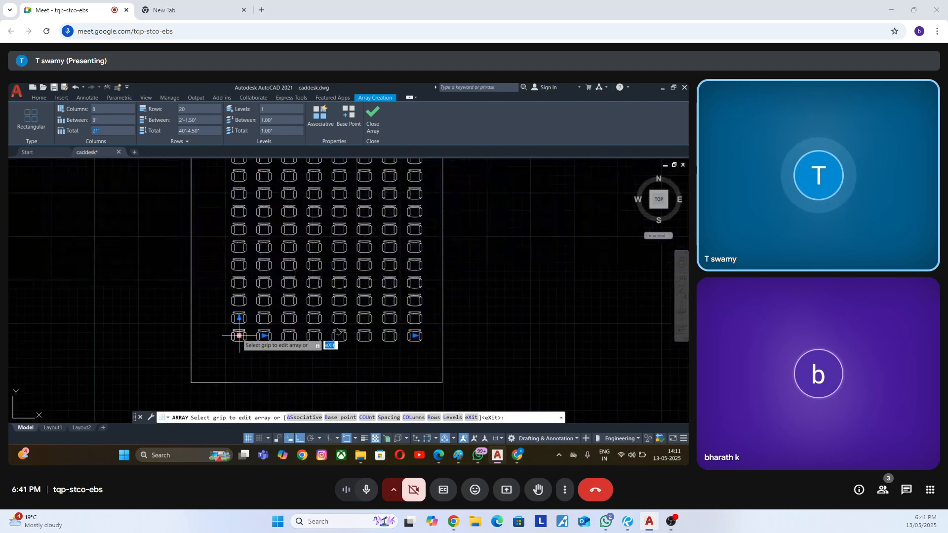
{"action": "scroll", "coordinate": [435, 341], "scroll_direction": "up", "scroll_amount": 4}
{"action": "scroll", "coordinate": [405, 337], "scroll_direction": "down", "scroll_amount": 4}
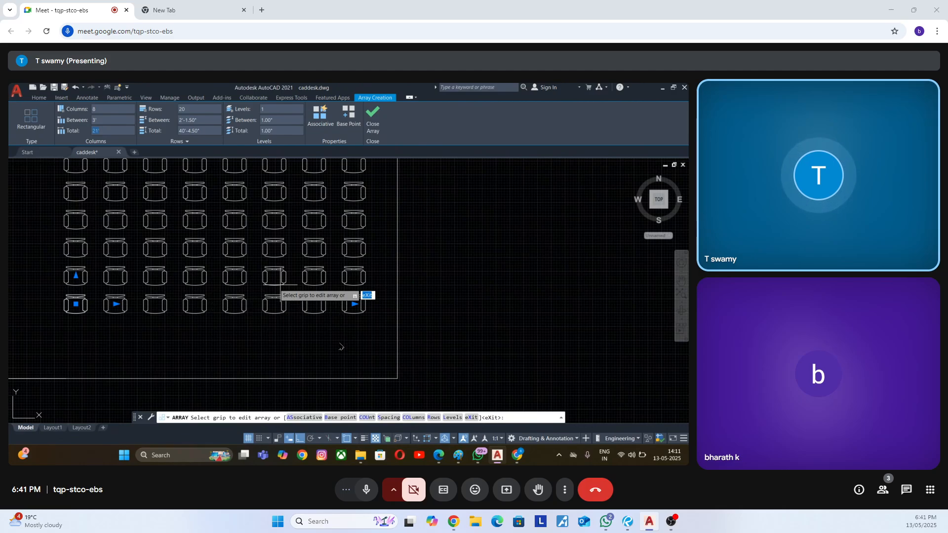
Set the array's total column distance to 25' and dismiss the WhatsApp notification.
{"action": "left_click", "coordinate": [113, 132]}
{"action": "type", "text": "25"}
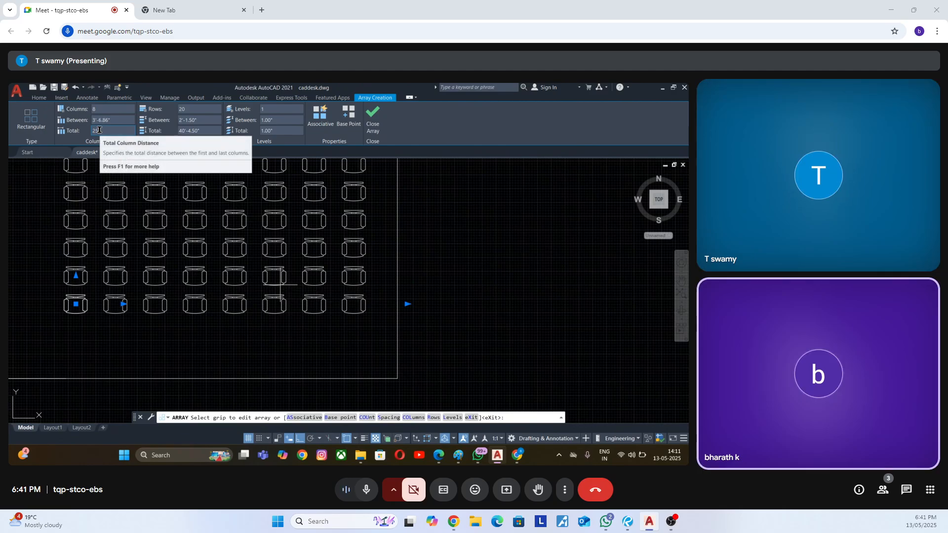
{"action": "key", "text": "Return"}
{"action": "scroll", "coordinate": [395, 296], "scroll_direction": "down", "scroll_amount": 4}
{"action": "scroll", "coordinate": [271, 300], "scroll_direction": "up", "scroll_amount": 6}
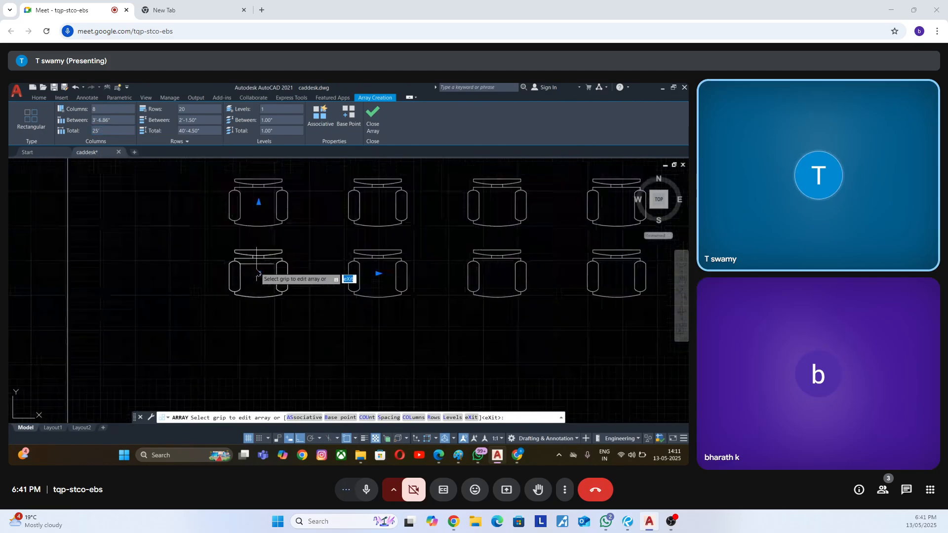
{"action": "scroll", "coordinate": [231, 282], "scroll_direction": "down", "scroll_amount": 4}
{"action": "scroll", "coordinate": [559, 285], "scroll_direction": "up", "scroll_amount": 1}
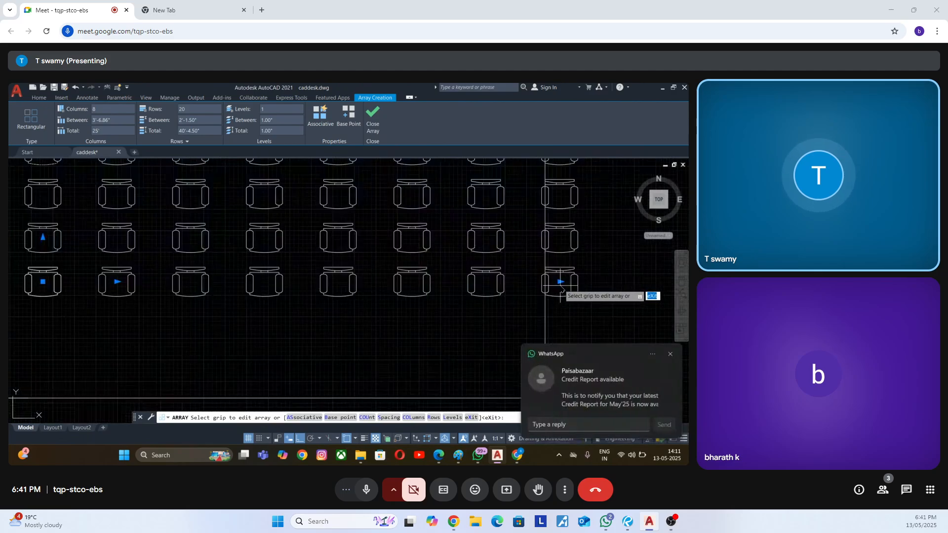
{"action": "scroll", "coordinate": [238, 304], "scroll_direction": "down", "scroll_amount": 4}
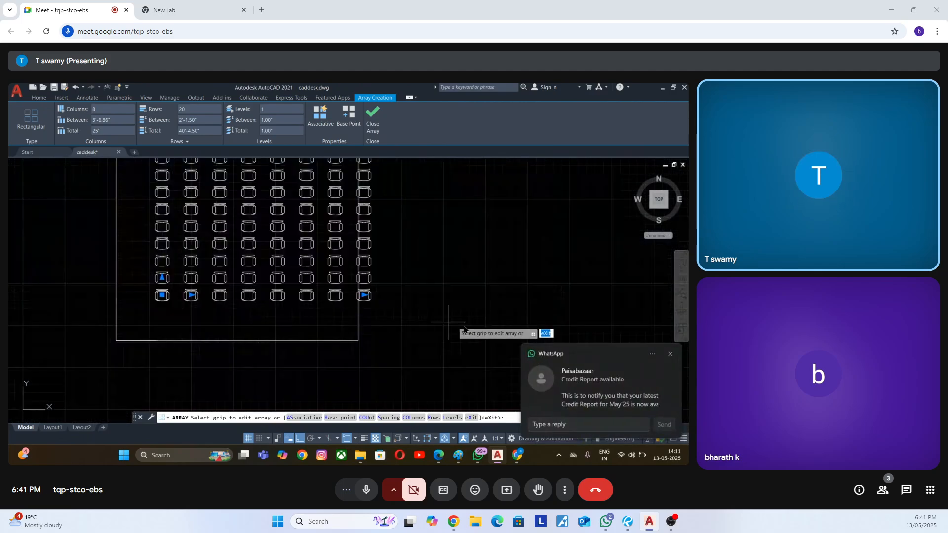
{"action": "left_click", "coordinate": [671, 355]}
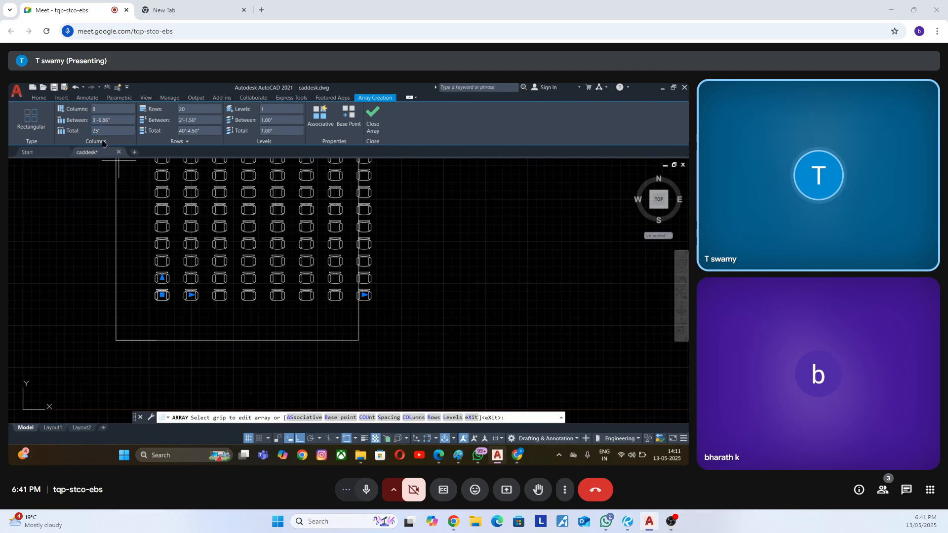
Set the distance between the chair array's columns to 5'.
{"action": "left_click", "coordinate": [114, 120]}
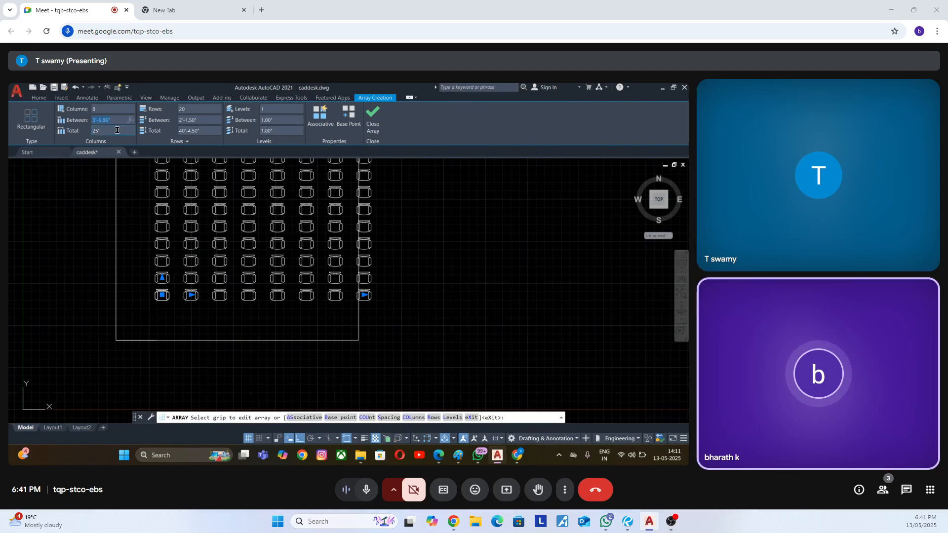
{"action": "left_click", "coordinate": [116, 130]}
{"action": "scroll", "coordinate": [182, 268], "scroll_direction": "up", "scroll_amount": 4}
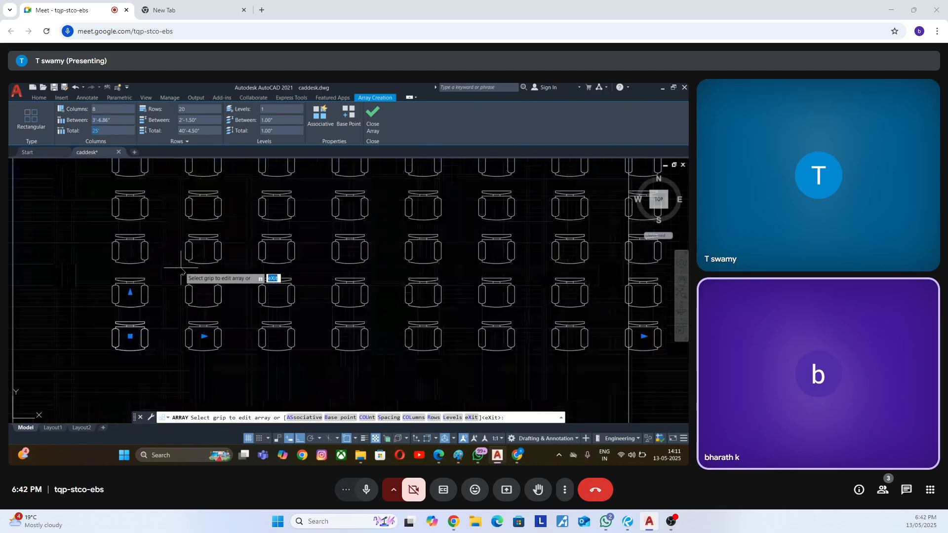
{"action": "left_click", "coordinate": [122, 123]}
{"action": "type", "text": "5'"}
{"action": "key", "text": "Return"}
{"action": "scroll", "coordinate": [169, 228], "scroll_direction": "down", "scroll_amount": 6}
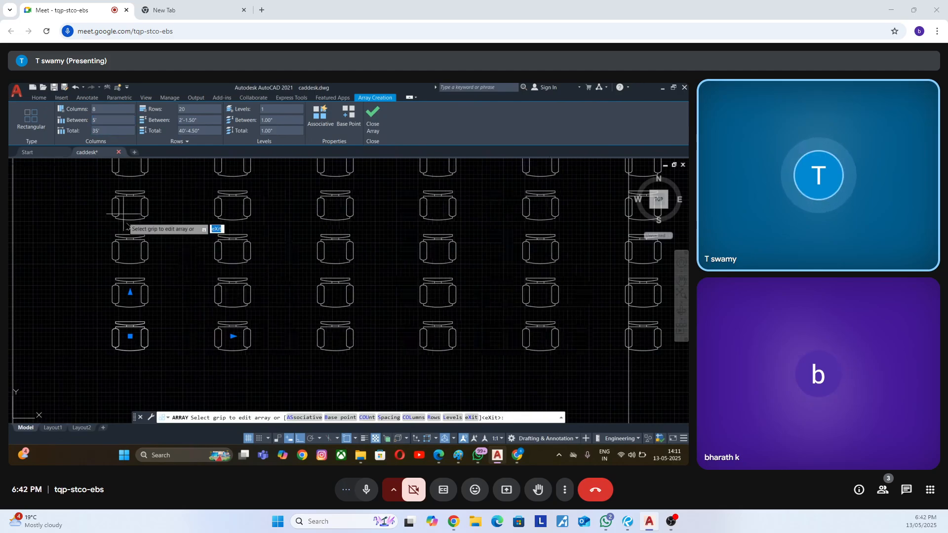
Examine the array's column spacing and total column distance against the rectangle's boundaries.
{"action": "scroll", "coordinate": [295, 302], "scroll_direction": "up", "scroll_amount": 3}
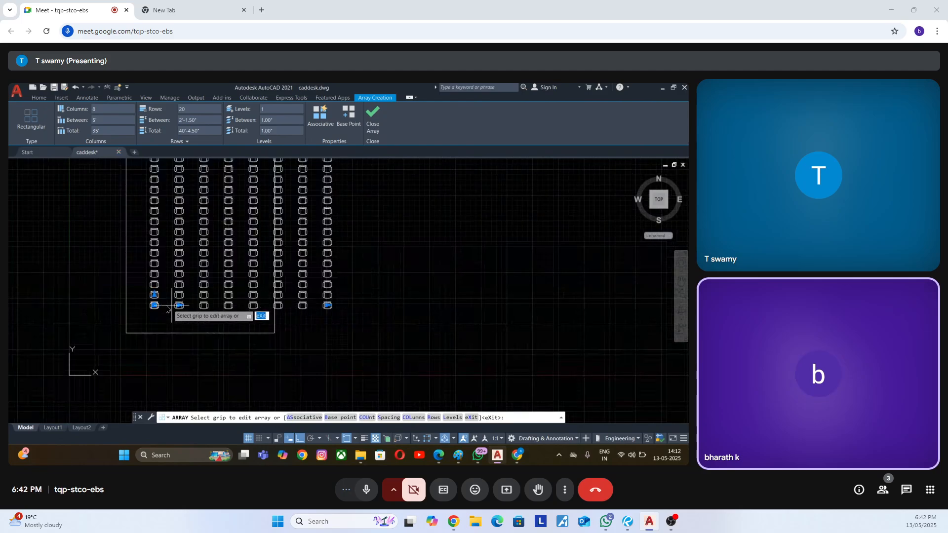
{"action": "scroll", "coordinate": [142, 307], "scroll_direction": "up", "scroll_amount": 5}
{"action": "scroll", "coordinate": [109, 296], "scroll_direction": "down", "scroll_amount": 5}
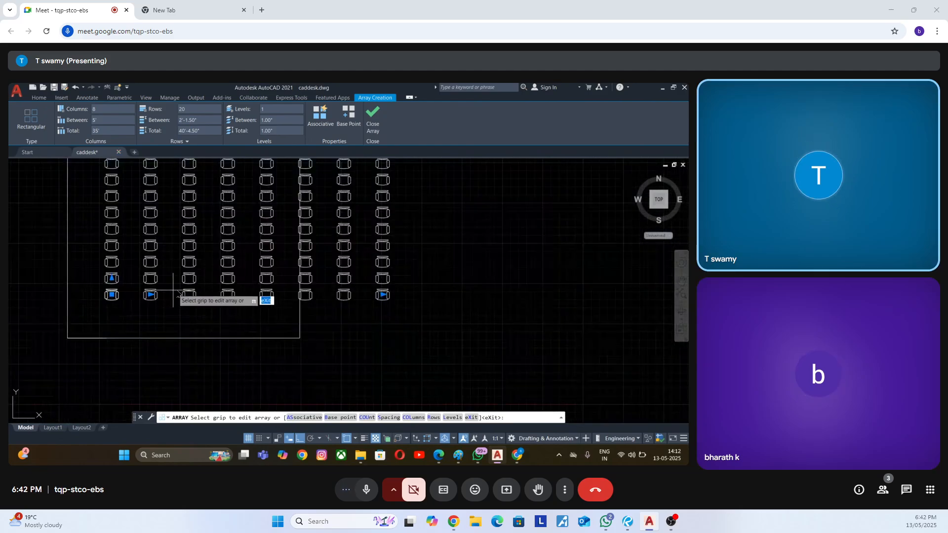
{"action": "scroll", "coordinate": [143, 297], "scroll_direction": "up", "scroll_amount": 3}
{"action": "scroll", "coordinate": [518, 281], "scroll_direction": "down", "scroll_amount": 3}
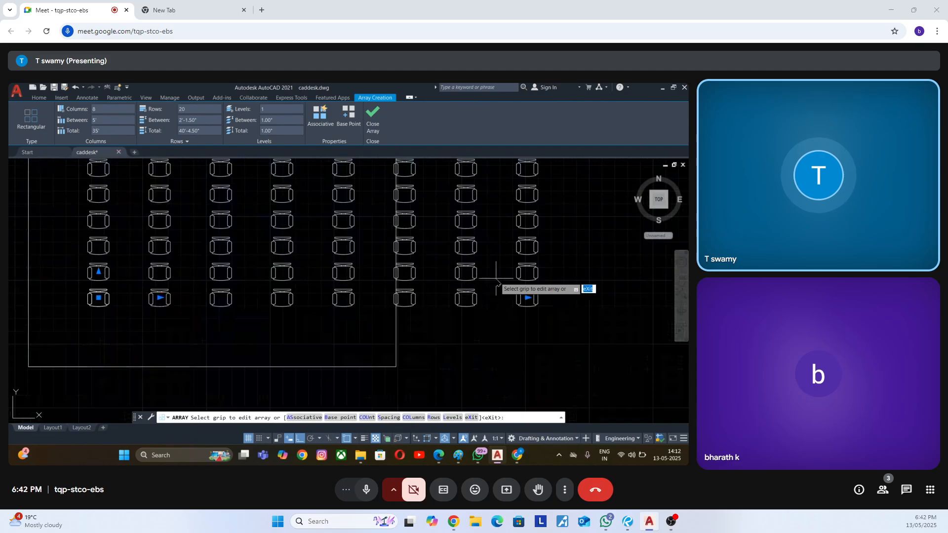
{"action": "scroll", "coordinate": [523, 303], "scroll_direction": "up", "scroll_amount": 2}
{"action": "scroll", "coordinate": [525, 303], "scroll_direction": "down", "scroll_amount": 3}
{"action": "scroll", "coordinate": [307, 323], "scroll_direction": "up", "scroll_amount": 4}
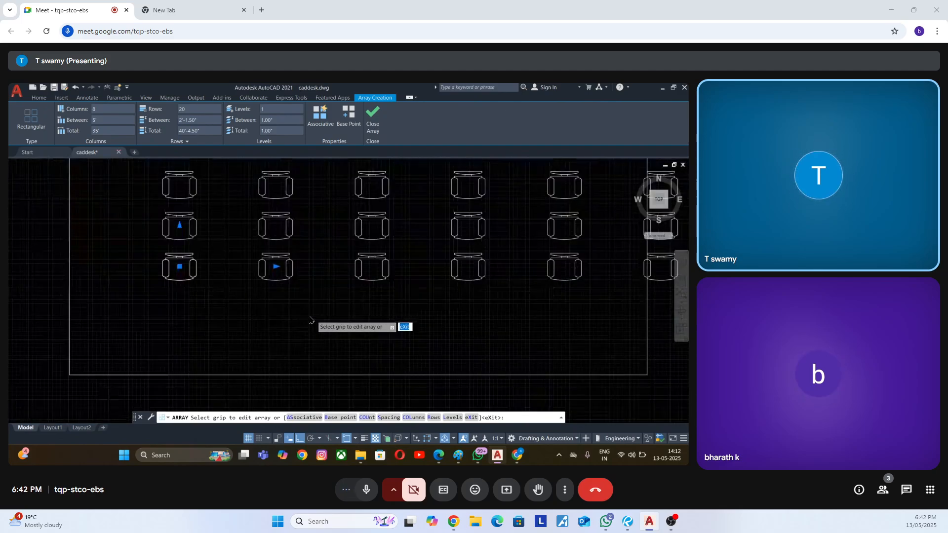
{"action": "scroll", "coordinate": [308, 319], "scroll_direction": "down", "scroll_amount": 4}
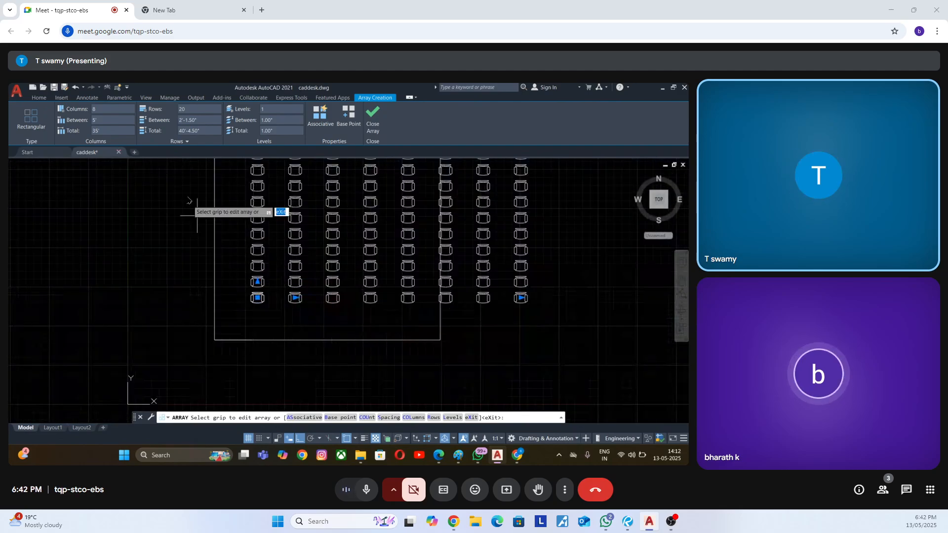
{"action": "left_click", "coordinate": [112, 131]}
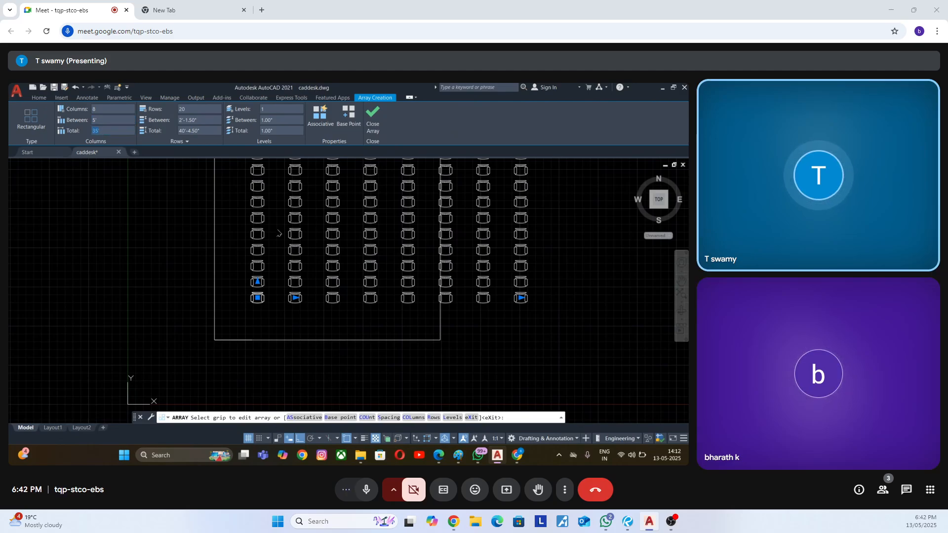
{"action": "scroll", "coordinate": [296, 284], "scroll_direction": "down", "scroll_amount": 3}
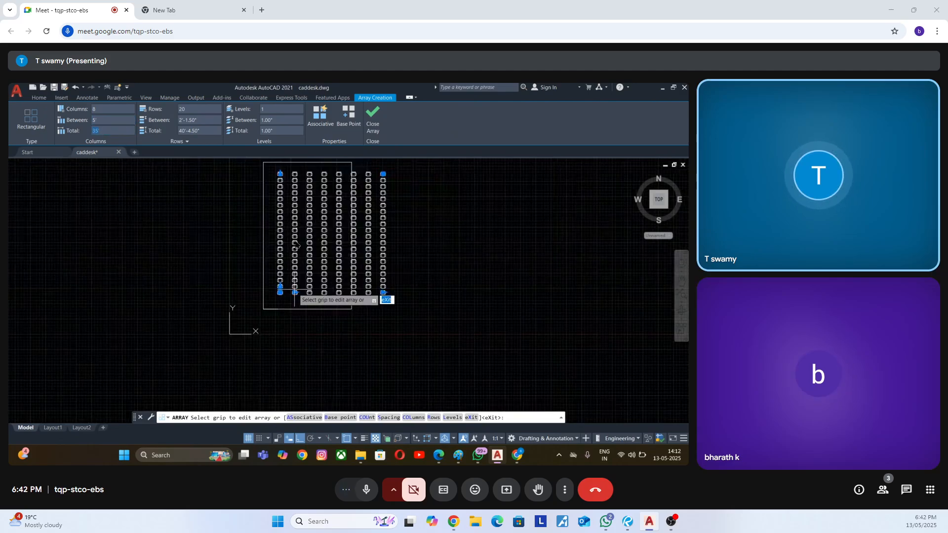
{"action": "scroll", "coordinate": [294, 276], "scroll_direction": "up", "scroll_amount": 4}
{"action": "scroll", "coordinate": [284, 266], "scroll_direction": "down", "scroll_amount": 3}
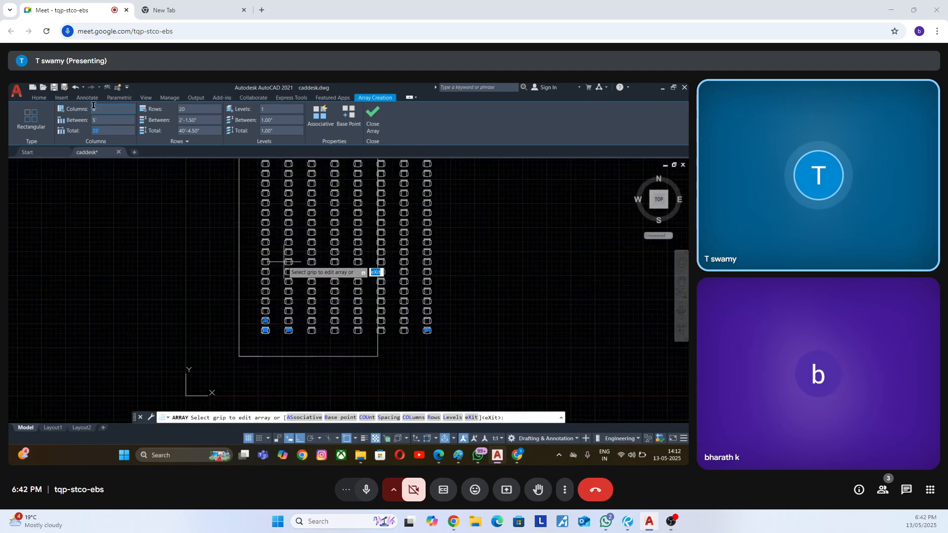
{"action": "scroll", "coordinate": [265, 292], "scroll_direction": "down", "scroll_amount": 2}
{"action": "scroll", "coordinate": [265, 292], "scroll_direction": "up", "scroll_amount": 3}
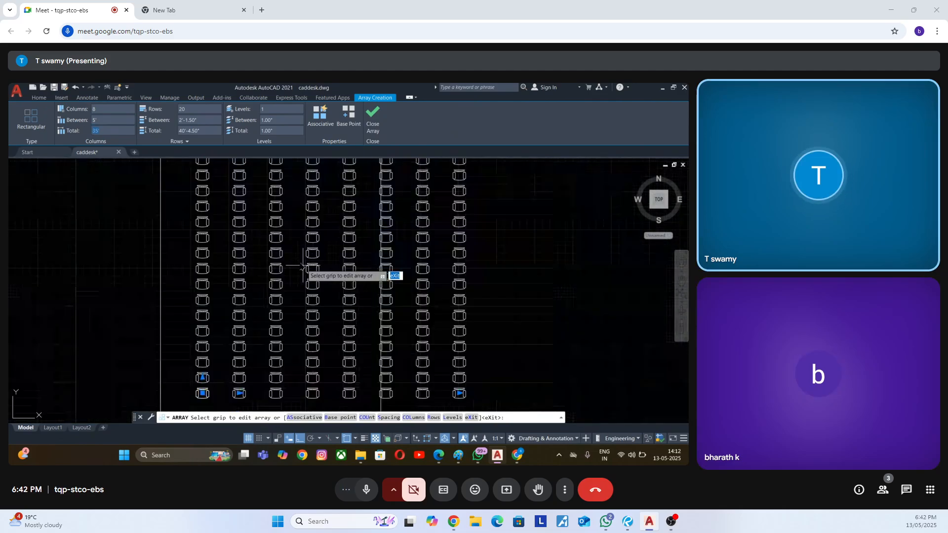
{"action": "scroll", "coordinate": [267, 316], "scroll_direction": "down", "scroll_amount": 2}
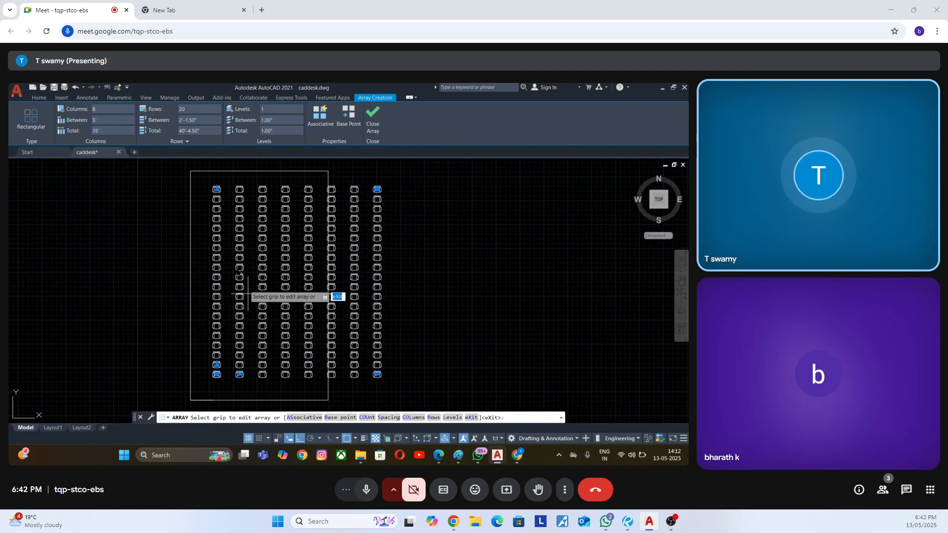
{"action": "scroll", "coordinate": [271, 326], "scroll_direction": "up", "scroll_amount": 3}
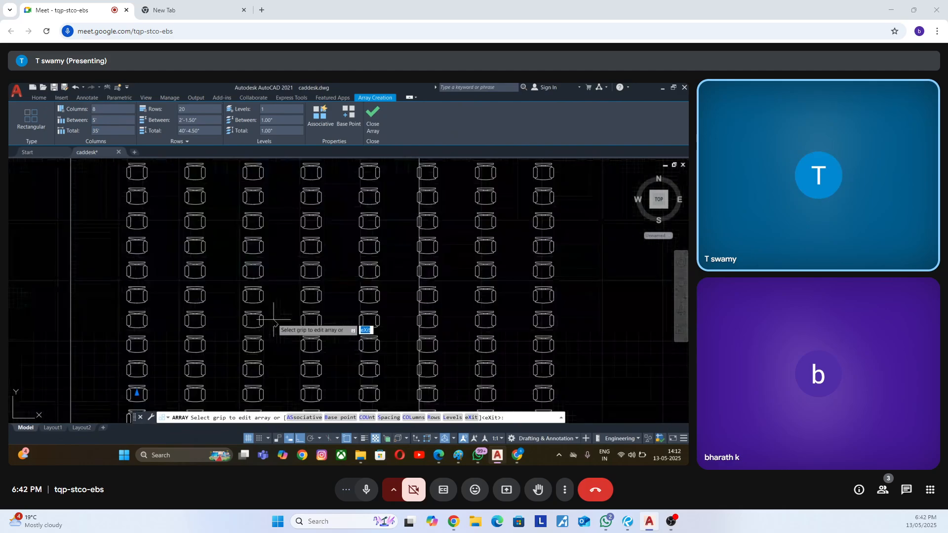
{"action": "scroll", "coordinate": [272, 267], "scroll_direction": "down", "scroll_amount": 3}
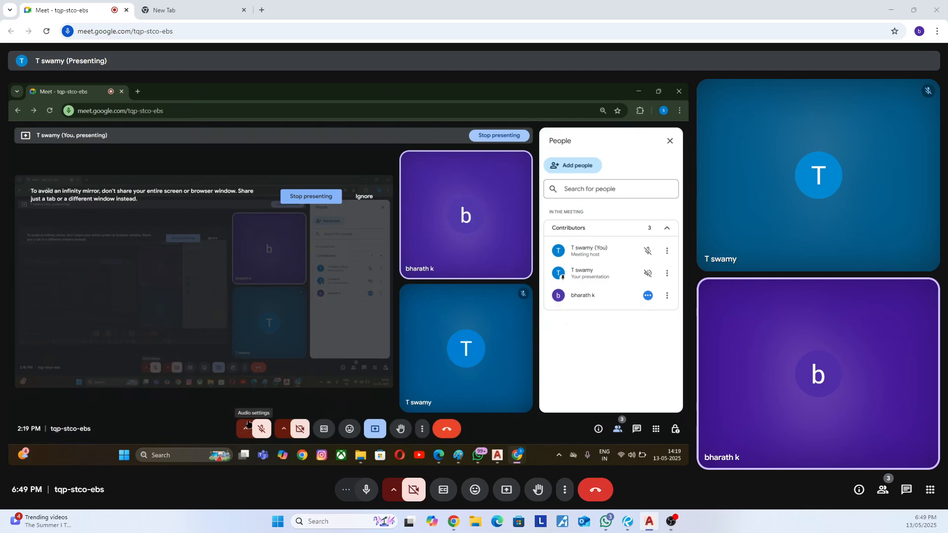
Unmute the microphone in the Google Meet call and switch back to the AutoCAD drawing.
{"action": "left_click", "coordinate": [262, 428]}
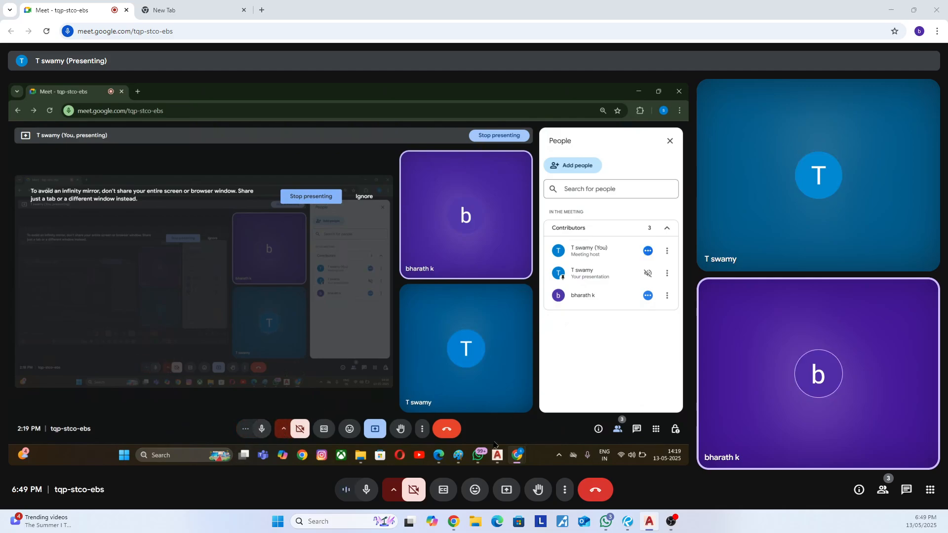
{"action": "left_click", "coordinate": [479, 455]}
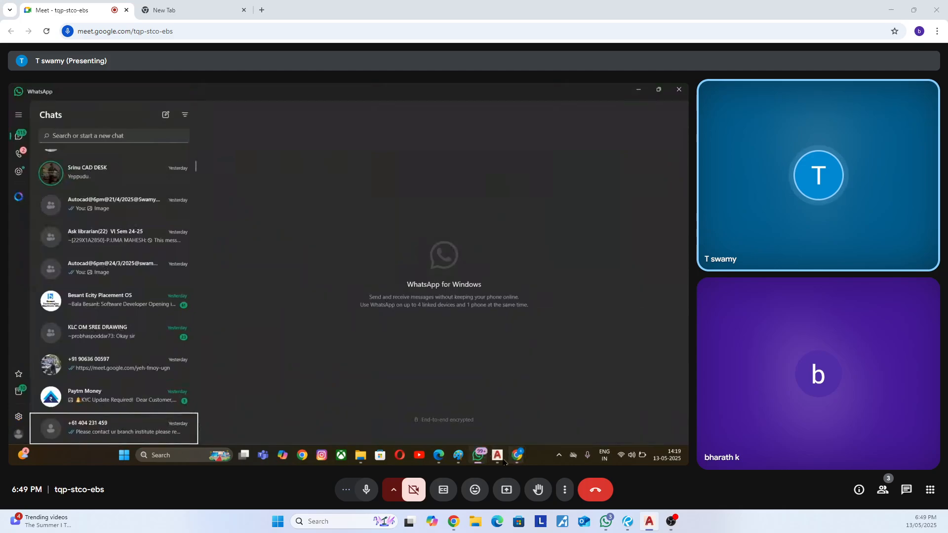
{"action": "left_click", "coordinate": [497, 455]}
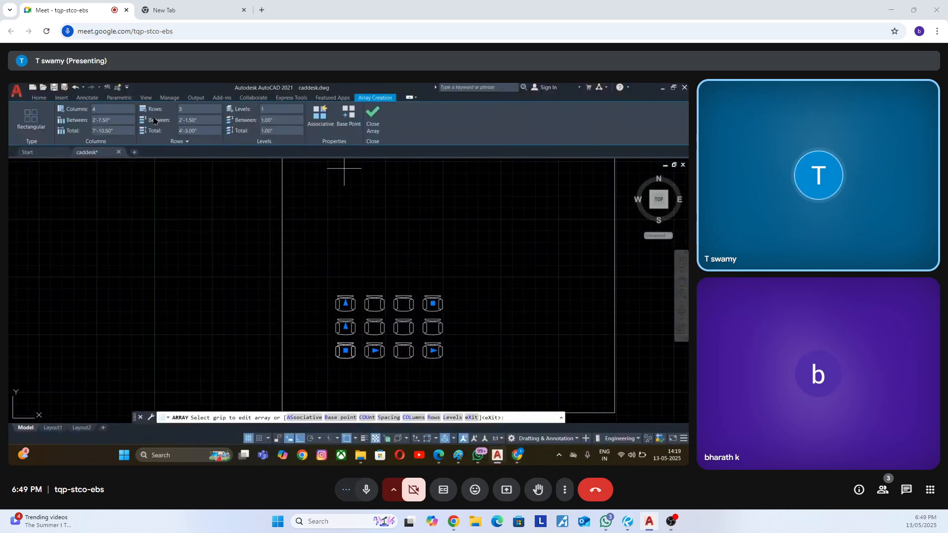
Set the new chair array inside the rectangle to 8 columns and 15 rows.
{"action": "left_click", "coordinate": [120, 110]}
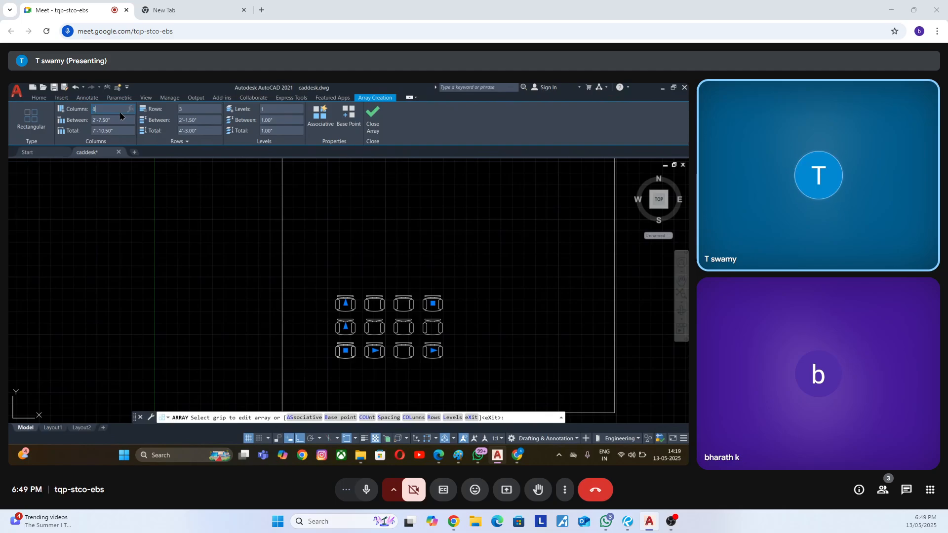
{"action": "type", "text": "8"}
{"action": "key", "text": "Return"}
{"action": "left_click", "coordinate": [198, 107]}
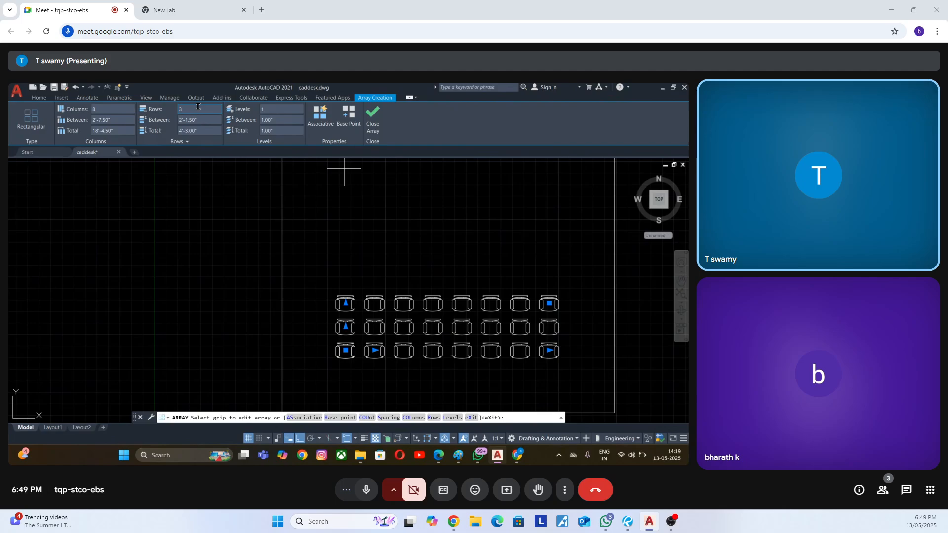
{"action": "type", "text": "15"}
{"action": "key", "text": "Return"}
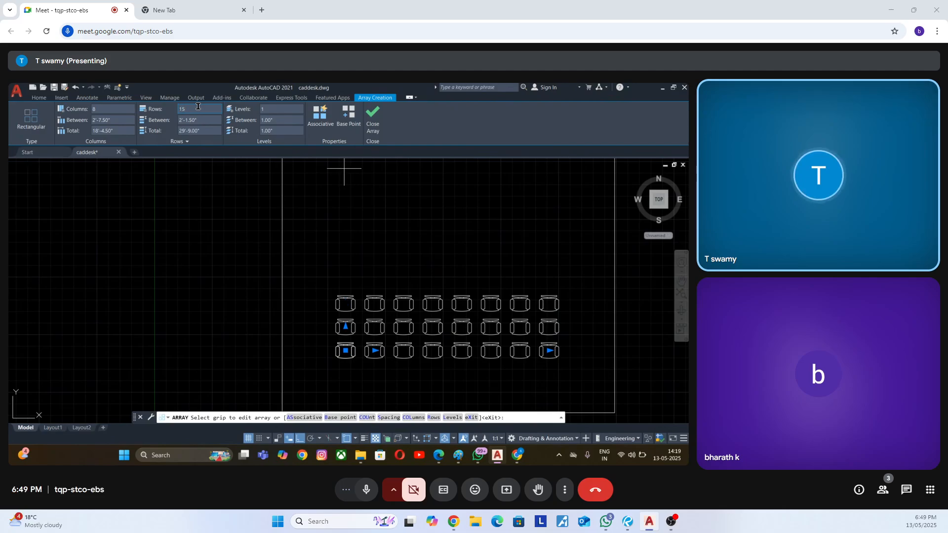
{"action": "scroll", "coordinate": [265, 232], "scroll_direction": "down", "scroll_amount": 5}
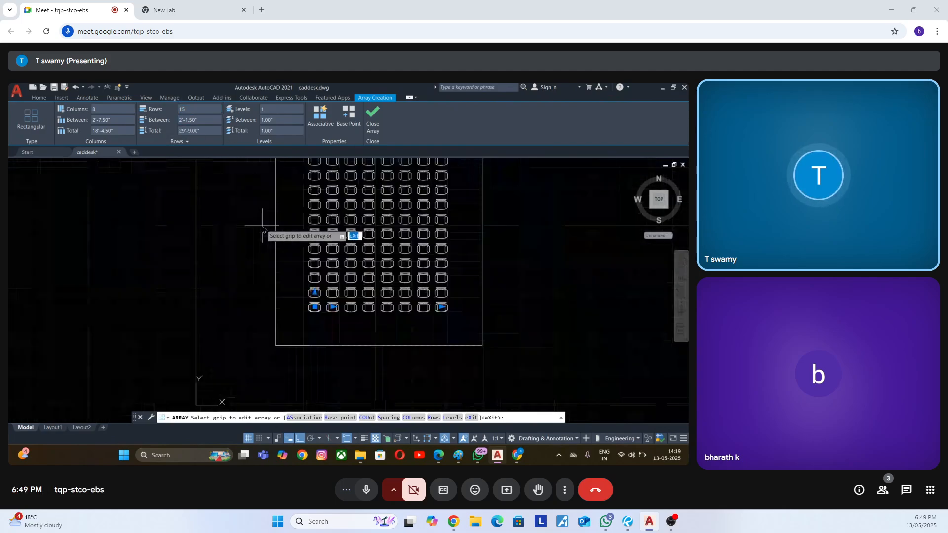
Set the distance between the chair array's columns to 3' and between its rows to 3'.
{"action": "left_click", "coordinate": [117, 119]}
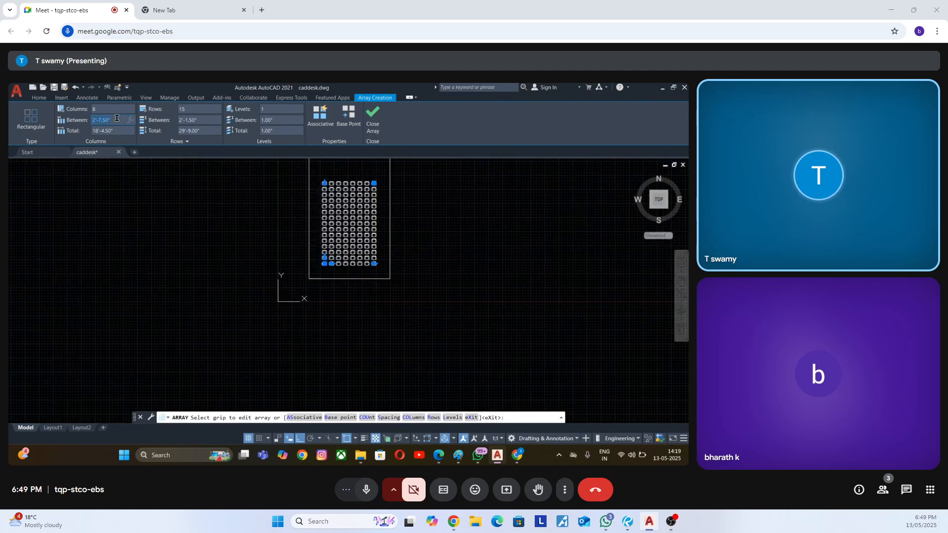
{"action": "type", "text": "3"}
{"action": "key", "text": "Return"}
{"action": "scroll", "coordinate": [254, 170], "scroll_direction": "down", "scroll_amount": 2}
{"action": "left_click", "coordinate": [215, 120]}
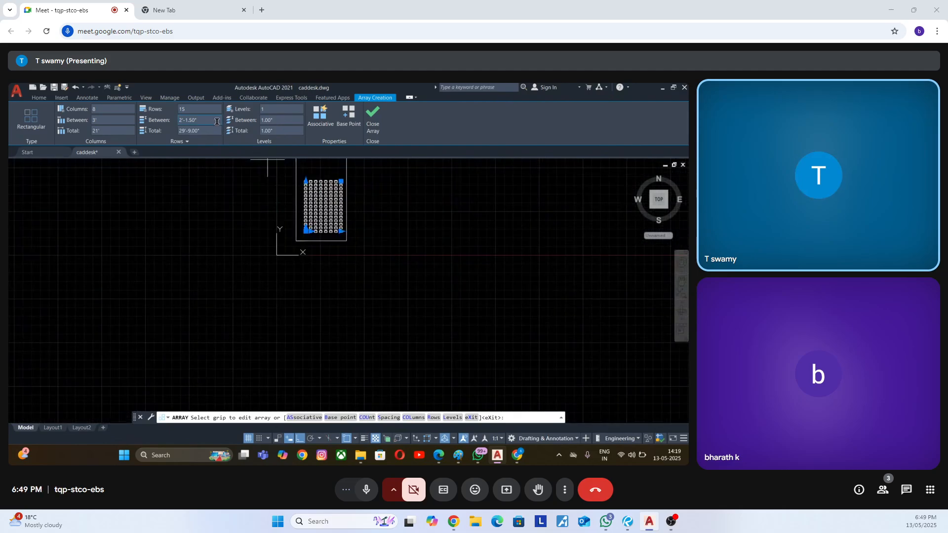
{"action": "type", "text": "3"}
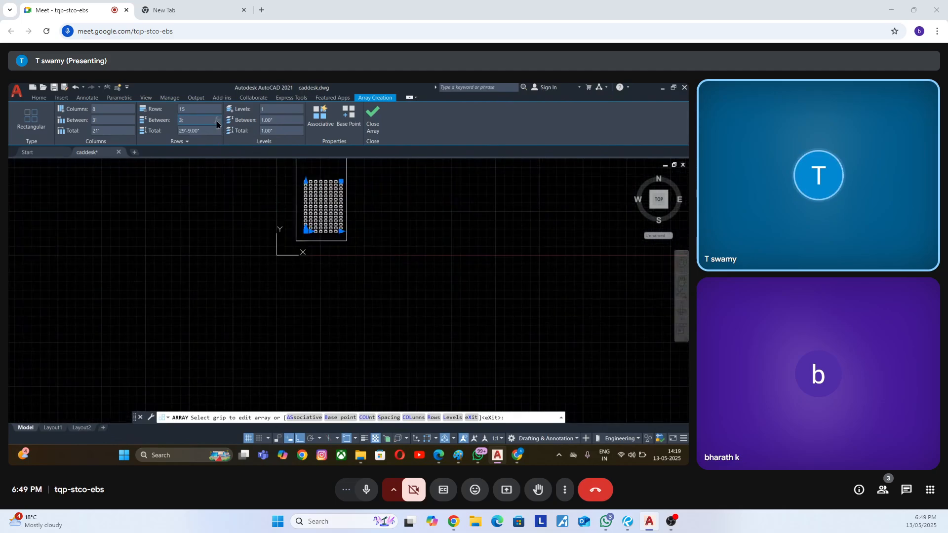
{"action": "key", "text": "Return"}
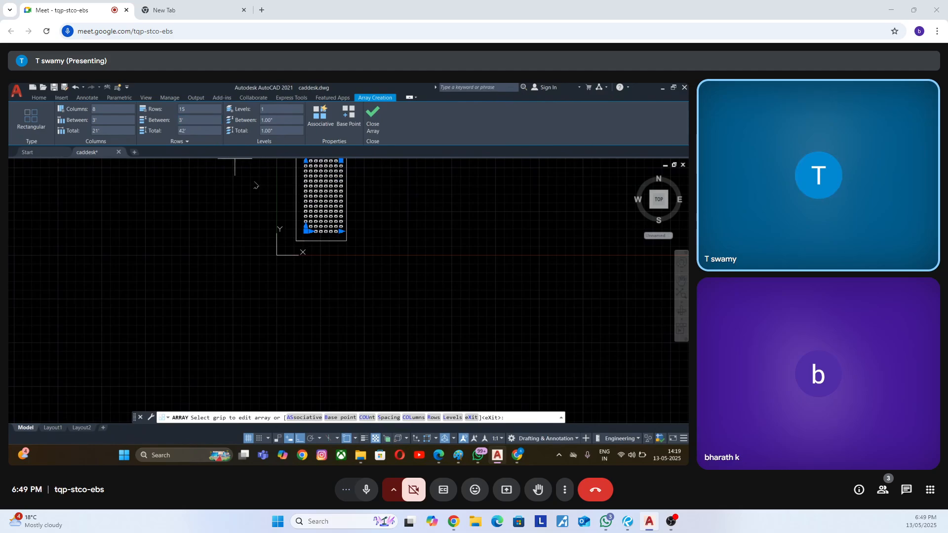
Set the chair array's number of levels to 2.
{"action": "scroll", "coordinate": [280, 201], "scroll_direction": "up", "scroll_amount": 4}
{"action": "scroll", "coordinate": [299, 296], "scroll_direction": "down", "scroll_amount": 6}
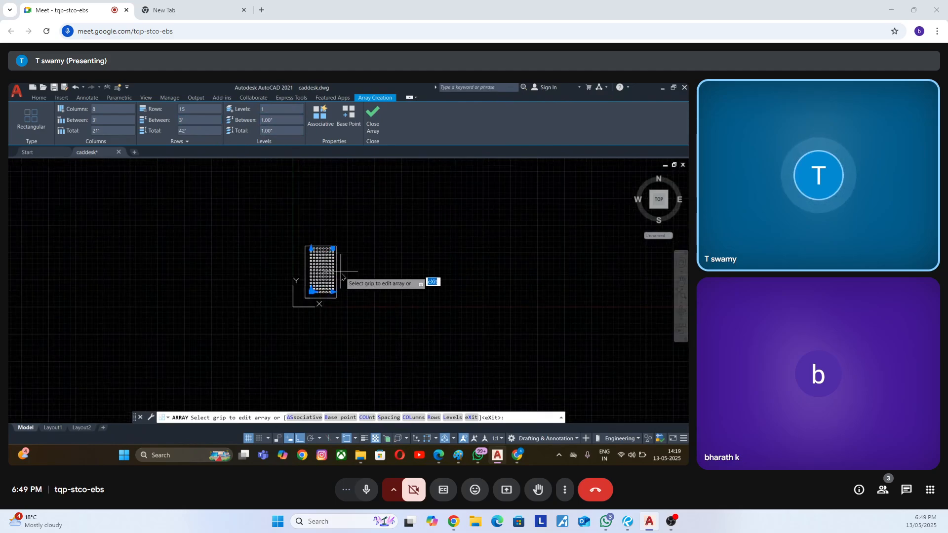
{"action": "middle_click_drag", "start_coordinate": [355, 278], "coordinate": [301, 282], "text": "shift"}
{"action": "scroll", "coordinate": [296, 280], "scroll_direction": "up", "scroll_amount": 6}
{"action": "scroll", "coordinate": [279, 278], "scroll_direction": "down", "scroll_amount": 5}
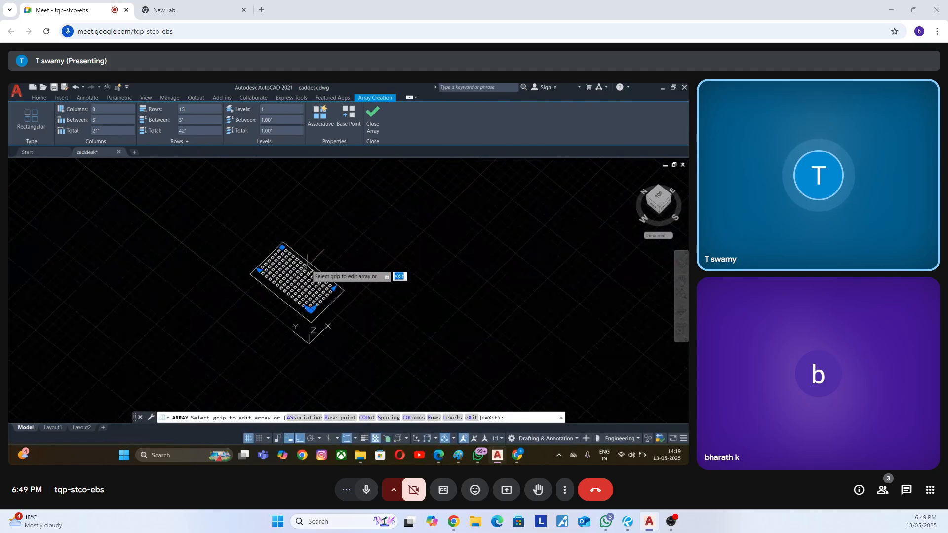
{"action": "scroll", "coordinate": [307, 269], "scroll_direction": "up", "scroll_amount": 4}
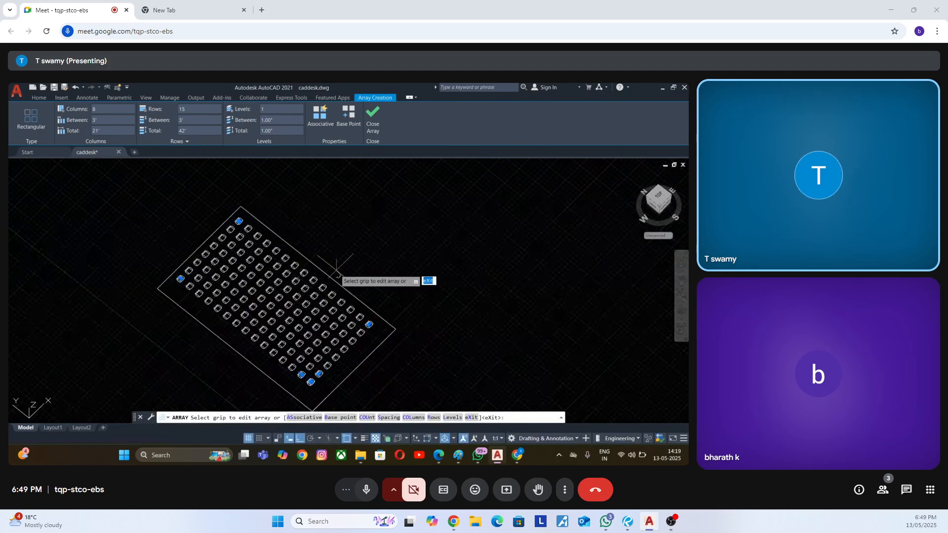
{"action": "left_click", "coordinate": [285, 117]}
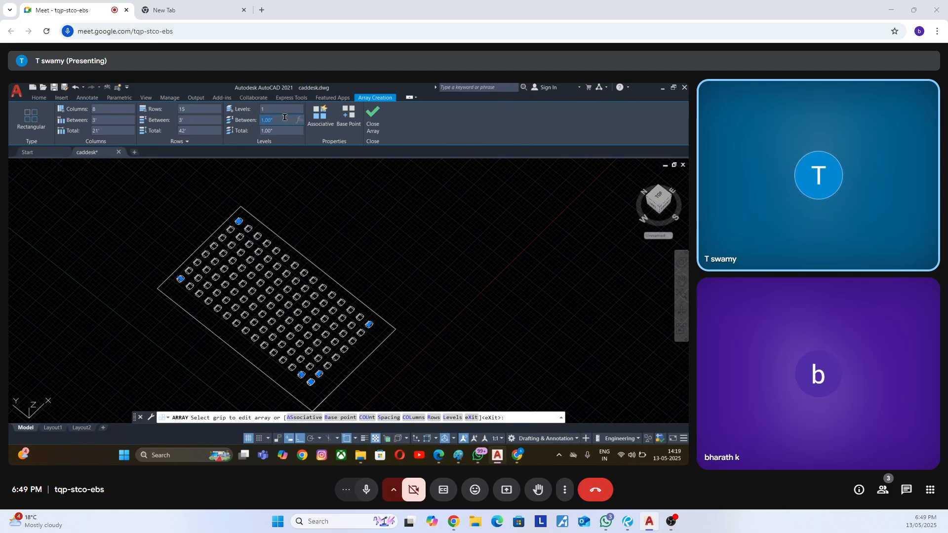
{"action": "left_click", "coordinate": [283, 109]}
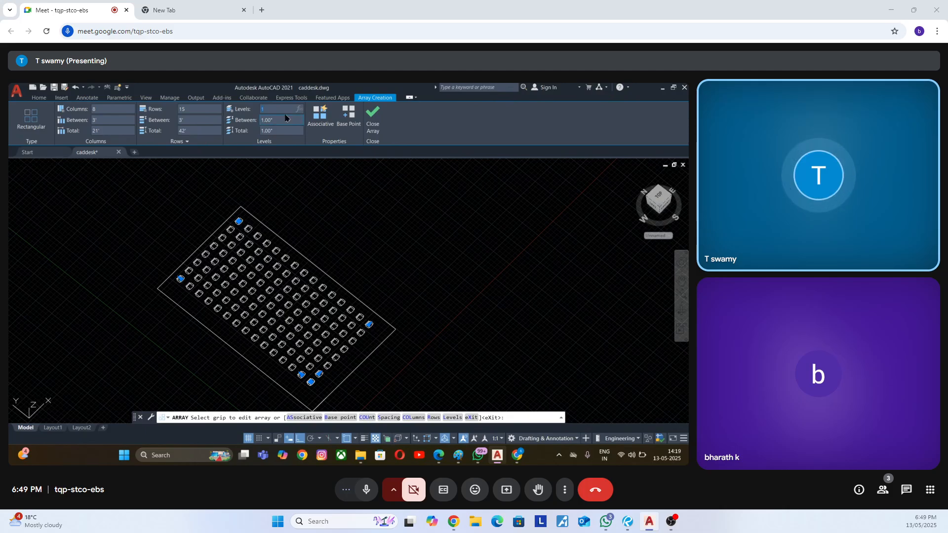
{"action": "type", "text": "2"}
{"action": "key", "text": "Return"}
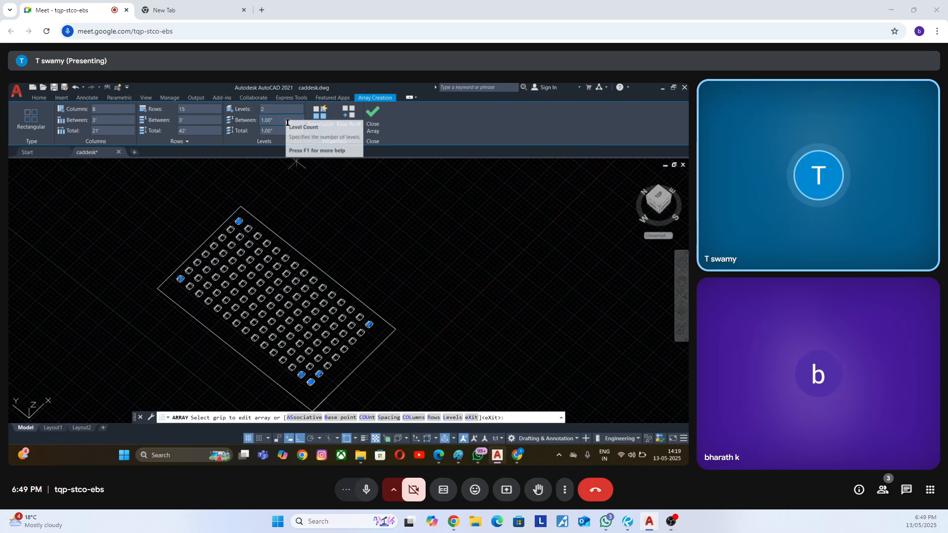
Set the distance between the chair array's two levels to 10'.
{"action": "scroll", "coordinate": [191, 279], "scroll_direction": "up", "scroll_amount": 3}
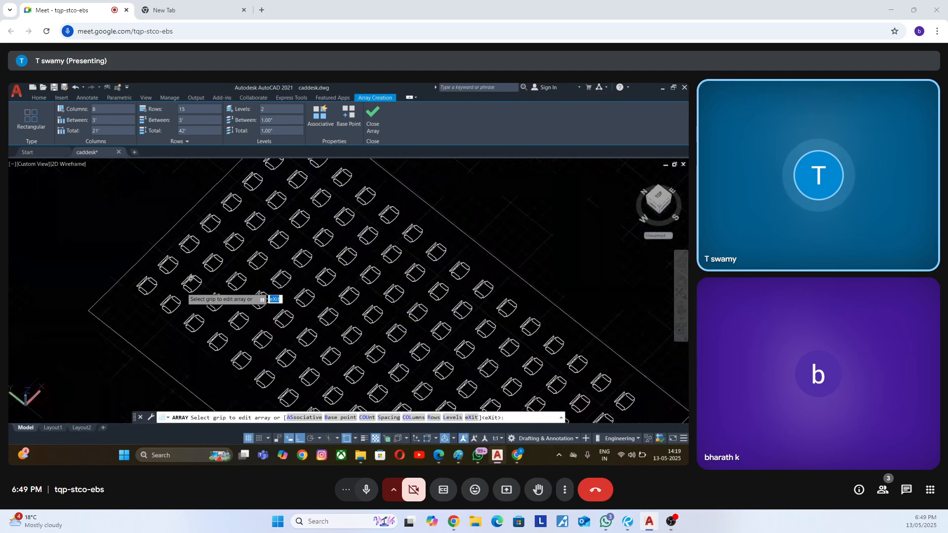
{"action": "middle_click_drag", "start_coordinate": [190, 279], "coordinate": [207, 296], "text": "shift"}
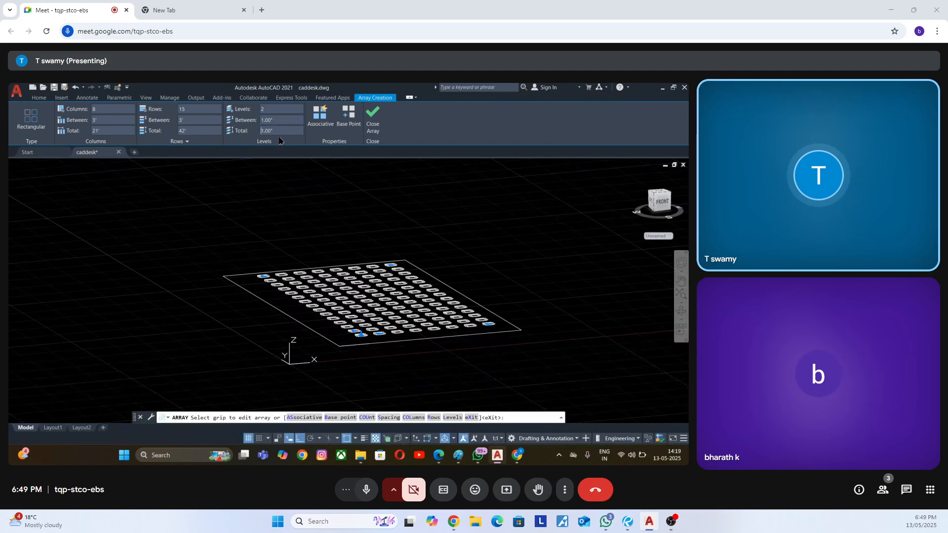
{"action": "middle_click_drag", "start_coordinate": [245, 212], "coordinate": [300, 166], "text": "shift"}
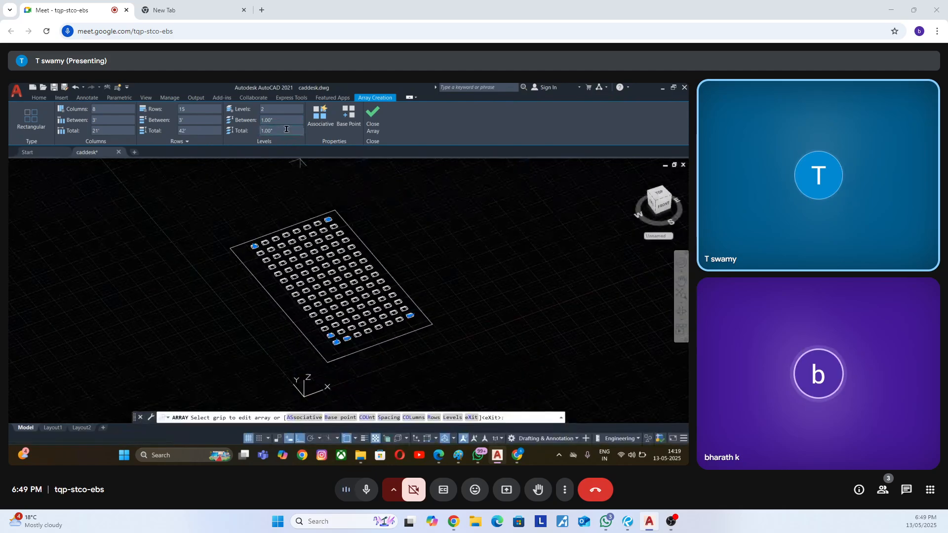
{"action": "left_click", "coordinate": [286, 124]}
{"action": "type", "text": "10"}
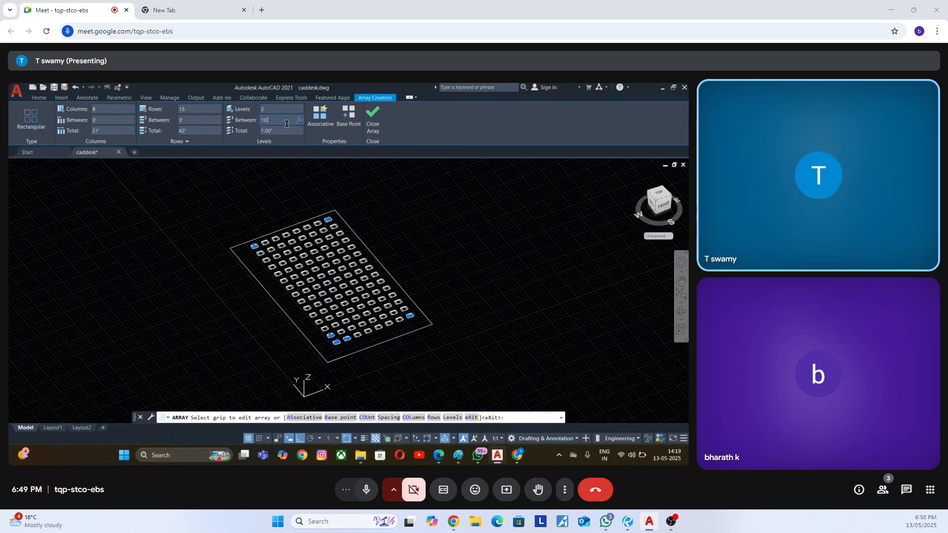
{"action": "key", "text": "Return"}
{"action": "scroll", "coordinate": [380, 291], "scroll_direction": "down", "scroll_amount": 2}
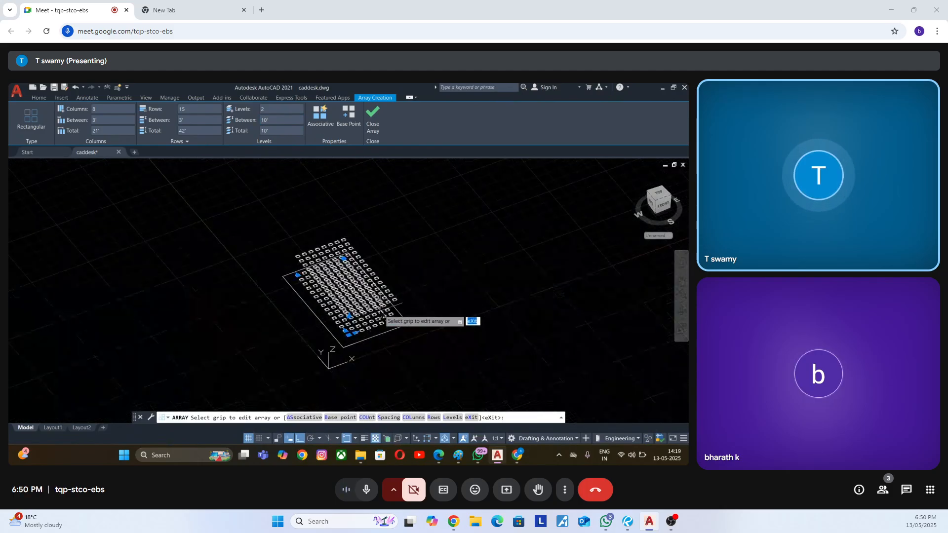
Examine the vertical separation of the two chair levels in 3D and in a front view.
{"action": "middle_click_drag", "start_coordinate": [382, 314], "coordinate": [285, 321], "text": "shift"}
{"action": "scroll", "coordinate": [347, 297], "scroll_direction": "up", "scroll_amount": 5}
{"action": "scroll", "coordinate": [341, 297], "scroll_direction": "down", "scroll_amount": 6}
{"action": "scroll", "coordinate": [343, 318], "scroll_direction": "up", "scroll_amount": 4}
{"action": "scroll", "coordinate": [304, 308], "scroll_direction": "down", "scroll_amount": 2}
{"action": "scroll", "coordinate": [283, 326], "scroll_direction": "up", "scroll_amount": 6}
{"action": "scroll", "coordinate": [275, 296], "scroll_direction": "down", "scroll_amount": 7}
{"action": "scroll", "coordinate": [274, 288], "scroll_direction": "up", "scroll_amount": 5}
{"action": "scroll", "coordinate": [252, 280], "scroll_direction": "down", "scroll_amount": 3}
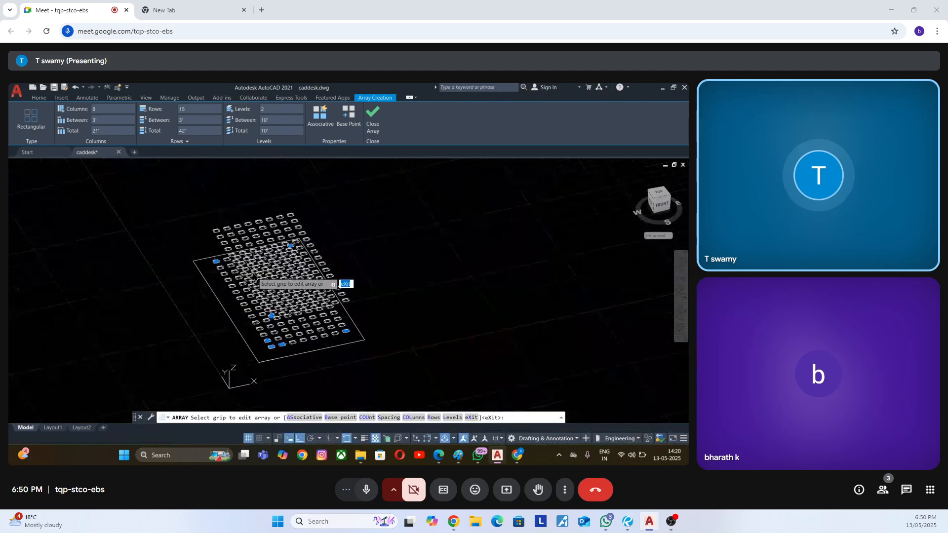
{"action": "scroll", "coordinate": [289, 264], "scroll_direction": "up", "scroll_amount": 4}
{"action": "scroll", "coordinate": [295, 252], "scroll_direction": "down", "scroll_amount": 4}
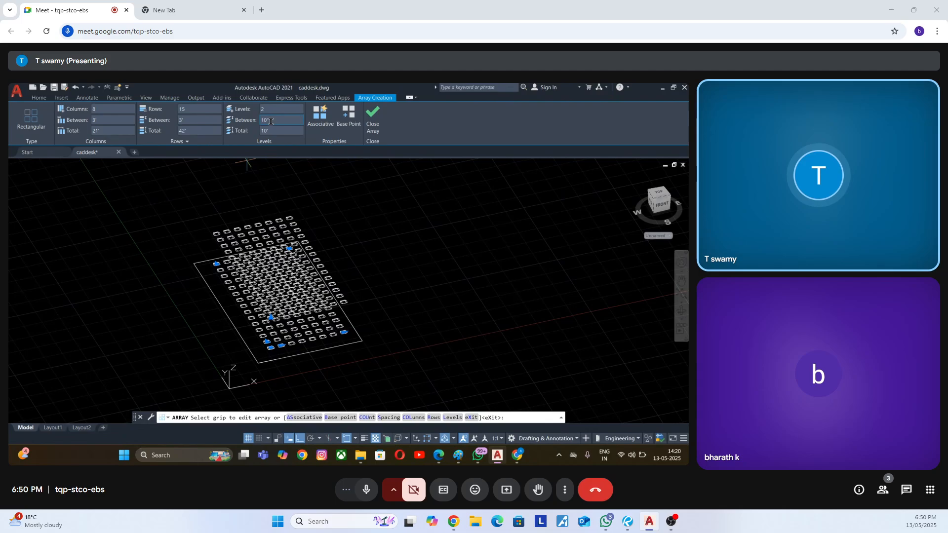
{"action": "scroll", "coordinate": [269, 189], "scroll_direction": "up", "scroll_amount": 2}
{"action": "scroll", "coordinate": [259, 202], "scroll_direction": "down", "scroll_amount": 2}
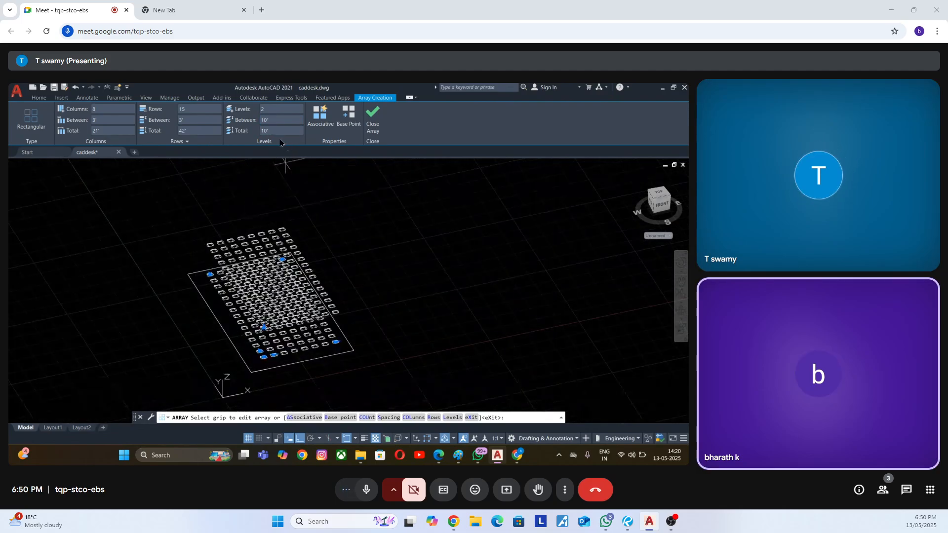
{"action": "left_click_drag", "start_coordinate": [660, 203], "coordinate": [469, 246]}
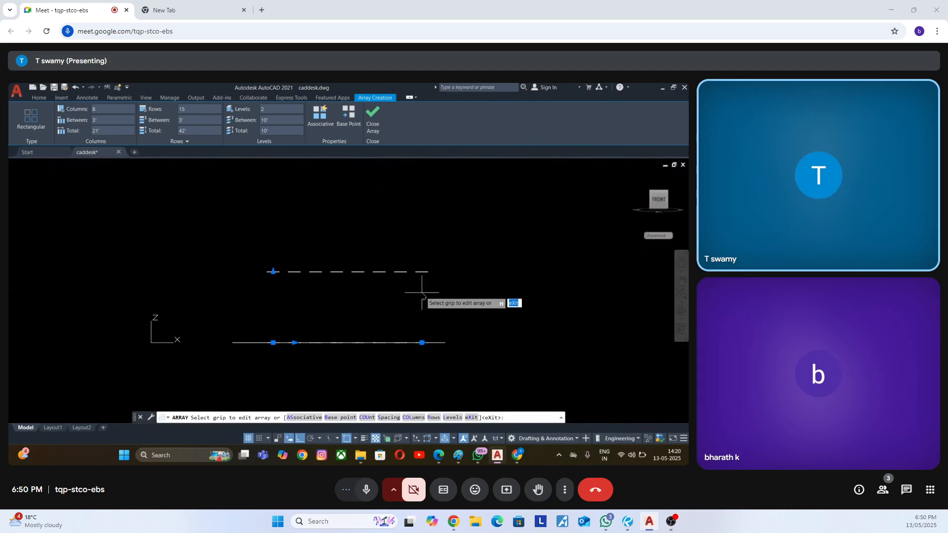
{"action": "scroll", "coordinate": [257, 220], "scroll_direction": "down", "scroll_amount": 4}
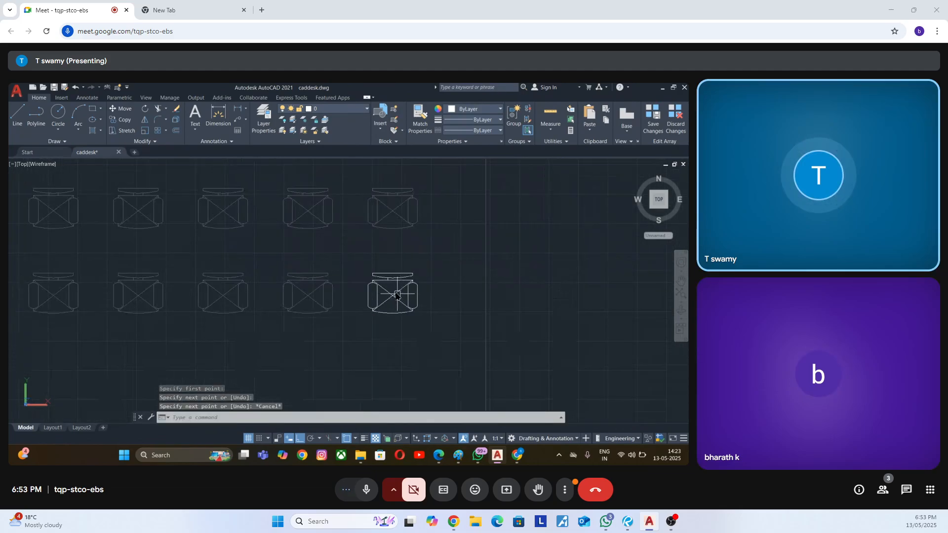
Compare the crossed diagonal lines on the source chair with the other chairs of the array being edited.
{"action": "scroll", "coordinate": [303, 280], "scroll_direction": "down", "scroll_amount": 4}
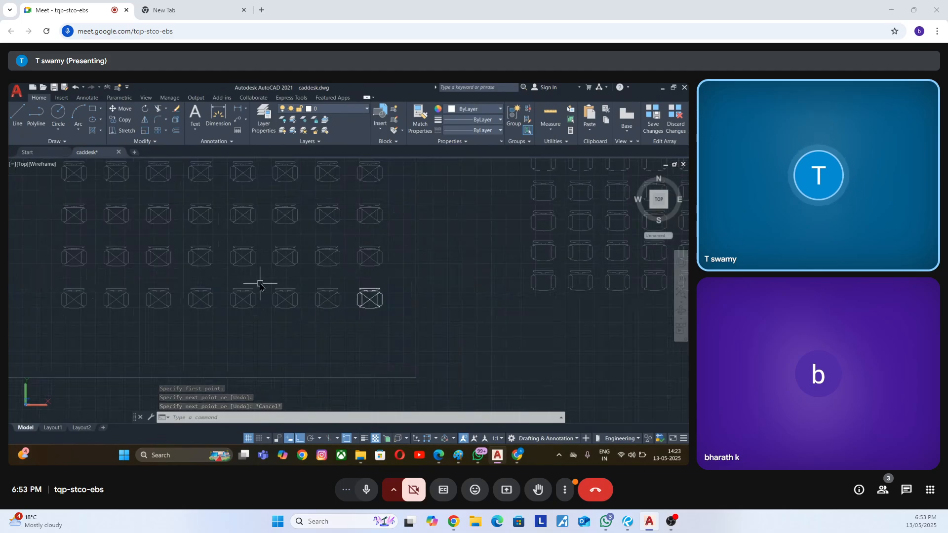
{"action": "scroll", "coordinate": [260, 283], "scroll_direction": "up", "scroll_amount": 6}
{"action": "scroll", "coordinate": [286, 298], "scroll_direction": "down", "scroll_amount": 8}
{"action": "scroll", "coordinate": [287, 298], "scroll_direction": "up", "scroll_amount": 3}
{"action": "middle_click_drag", "start_coordinate": [312, 296], "coordinate": [352, 308]}
{"action": "scroll", "coordinate": [382, 312], "scroll_direction": "down", "scroll_amount": 4}
{"action": "scroll", "coordinate": [360, 250], "scroll_direction": "up", "scroll_amount": 3}
{"action": "scroll", "coordinate": [335, 297], "scroll_direction": "up", "scroll_amount": 3}
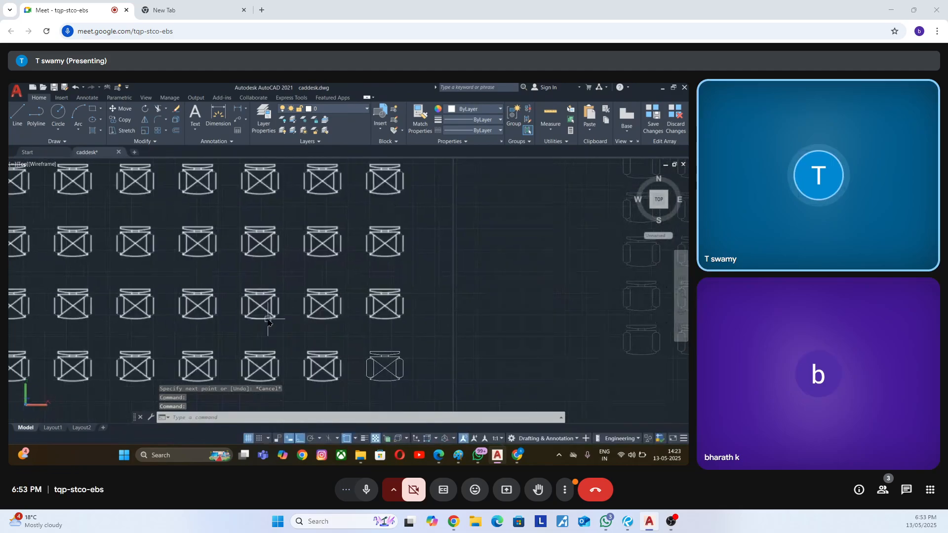
{"action": "scroll", "coordinate": [302, 335], "scroll_direction": "down", "scroll_amount": 4}
{"action": "scroll", "coordinate": [327, 343], "scroll_direction": "up", "scroll_amount": 3}
{"action": "scroll", "coordinate": [354, 327], "scroll_direction": "up", "scroll_amount": 2}
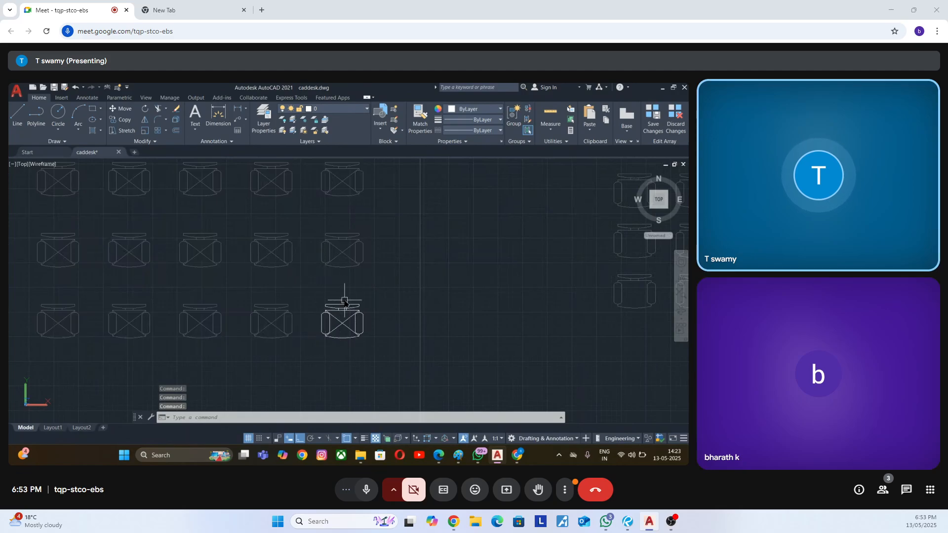
{"action": "scroll", "coordinate": [211, 229], "scroll_direction": "down", "scroll_amount": 4}
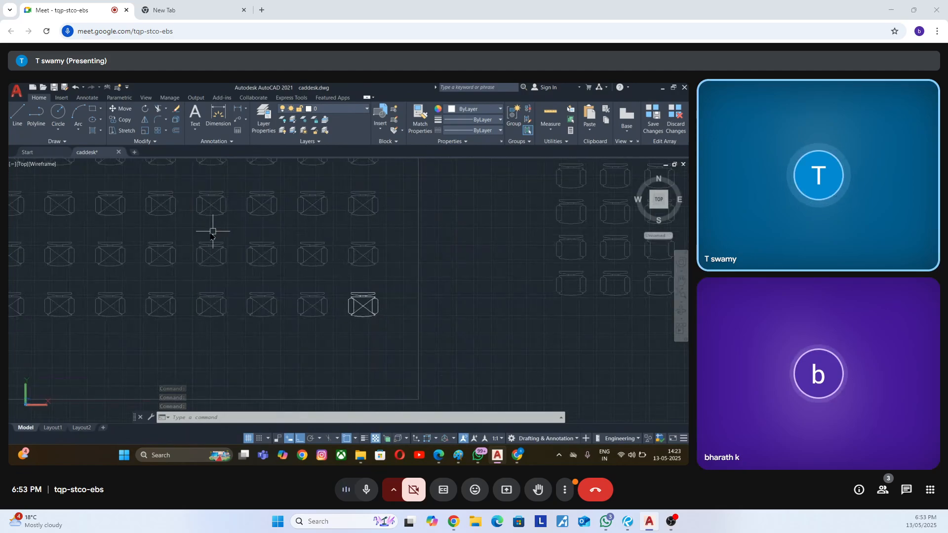
{"action": "scroll", "coordinate": [275, 295], "scroll_direction": "up", "scroll_amount": 5}
{"action": "scroll", "coordinate": [275, 294], "scroll_direction": "down", "scroll_amount": 3}
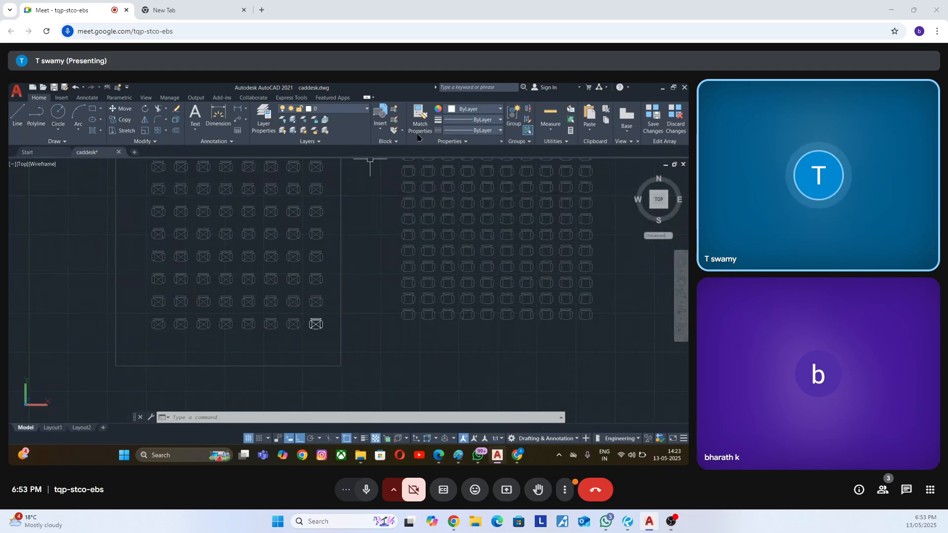
Discard the crossed-line changes to the source chair and leave array editing.
{"action": "scroll", "coordinate": [314, 324], "scroll_direction": "up", "scroll_amount": 5}
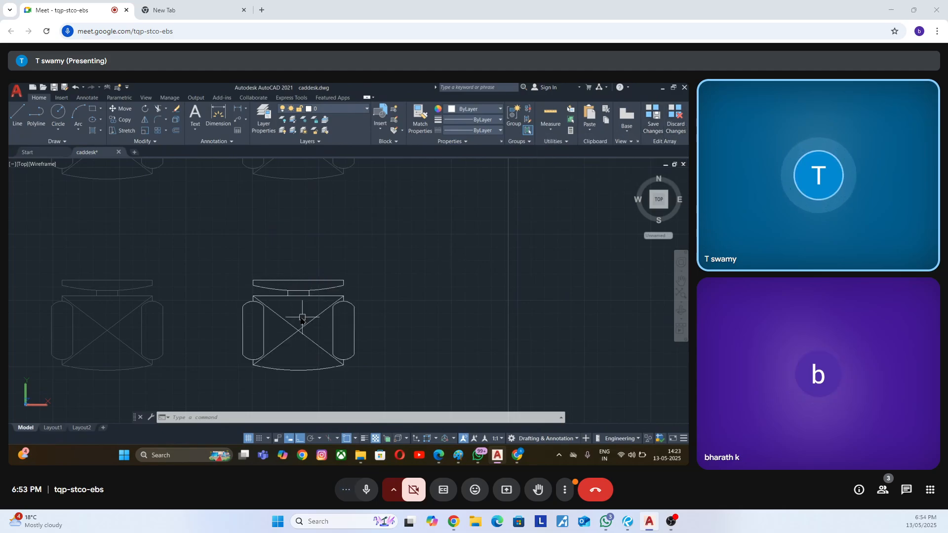
{"action": "left_click", "coordinate": [676, 130]}
{"action": "scroll", "coordinate": [323, 332], "scroll_direction": "down", "scroll_amount": 5}
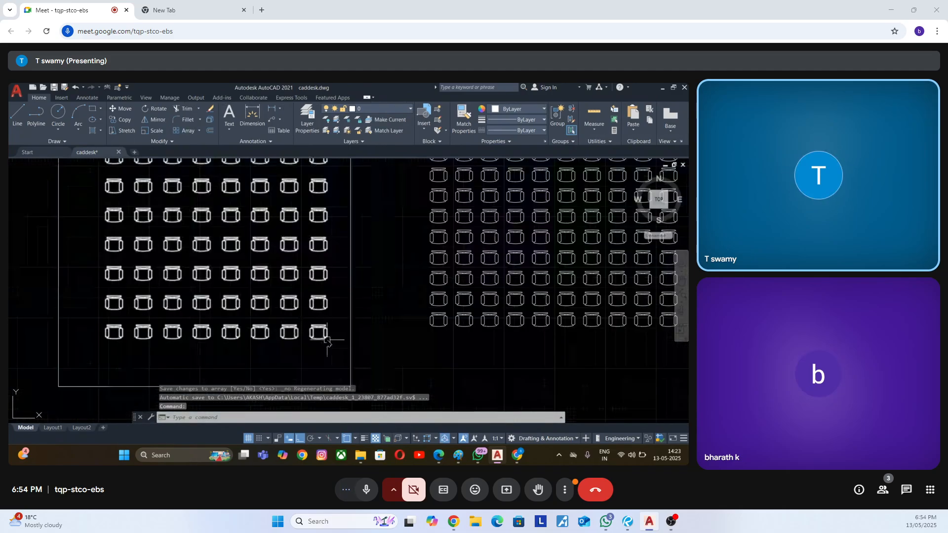
{"action": "scroll", "coordinate": [327, 340], "scroll_direction": "down", "scroll_amount": 2}
{"action": "scroll", "coordinate": [326, 338], "scroll_direction": "up", "scroll_amount": 5}
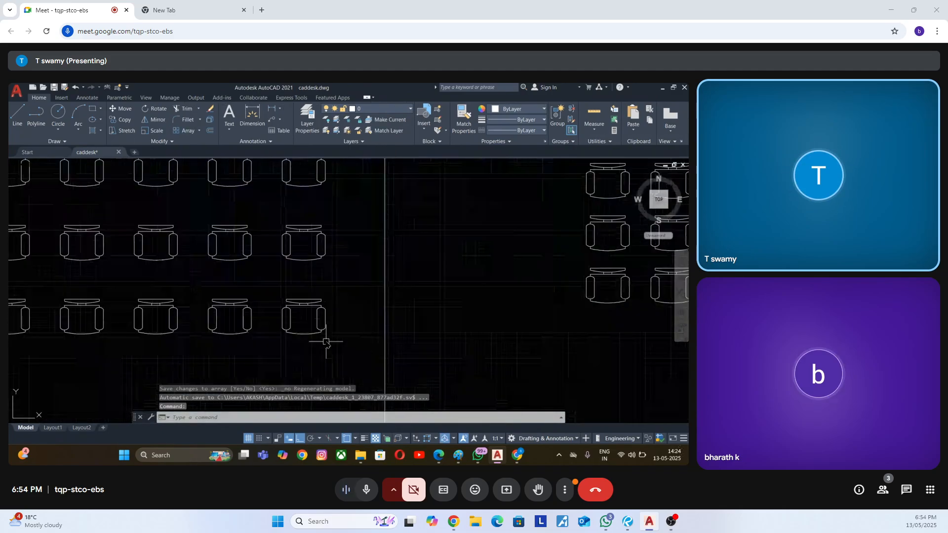
Edit the source objects of the chair array through the chair in its lower-right corner.
{"action": "left_click", "coordinate": [316, 305]}
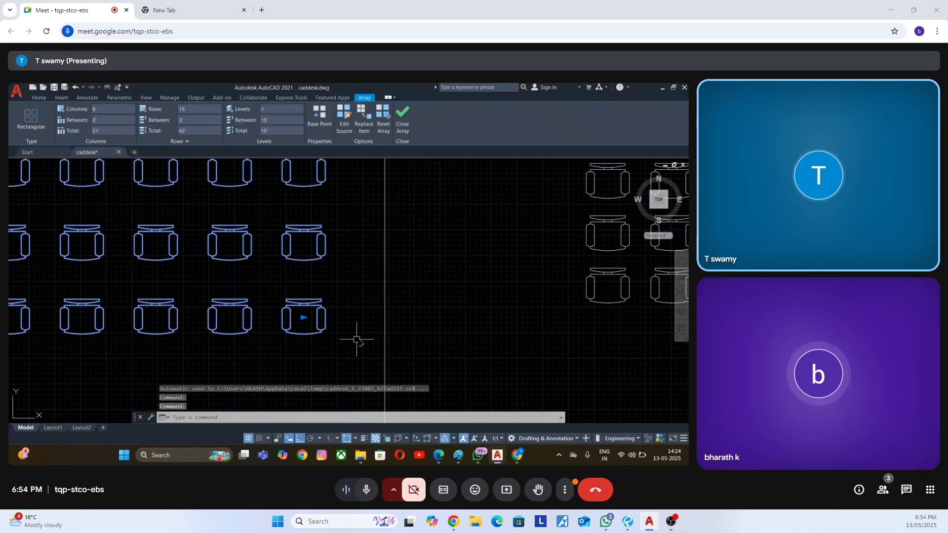
{"action": "left_click", "coordinate": [345, 124]}
{"action": "left_click", "coordinate": [312, 299]}
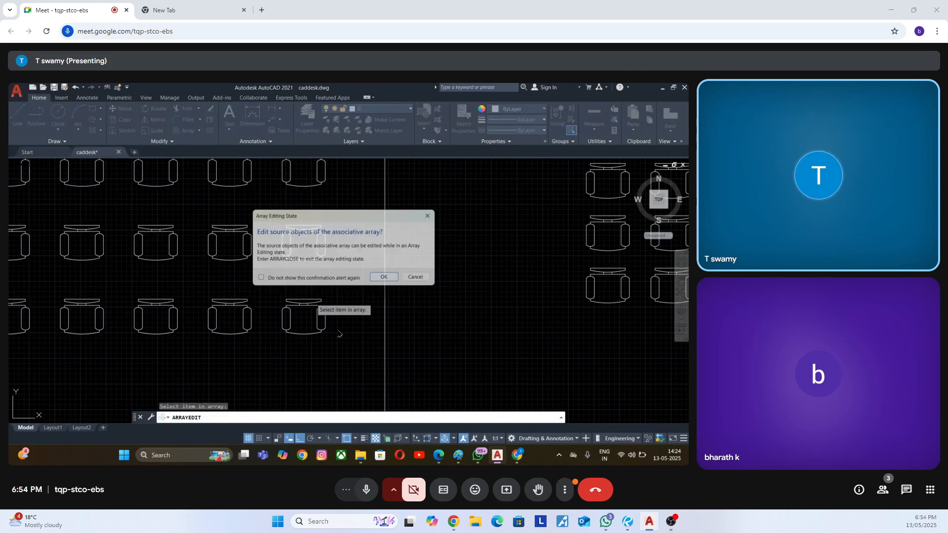
{"action": "left_click", "coordinate": [385, 280]}
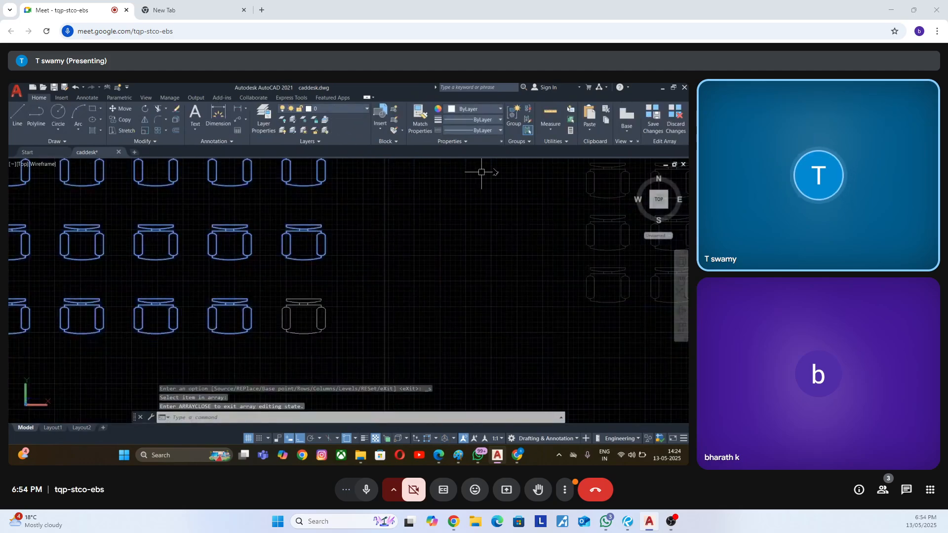
{"action": "type", "text": "l"}
{"action": "key", "text": "Return"}
{"action": "scroll", "coordinate": [316, 299], "scroll_direction": "up", "scroll_amount": 4}
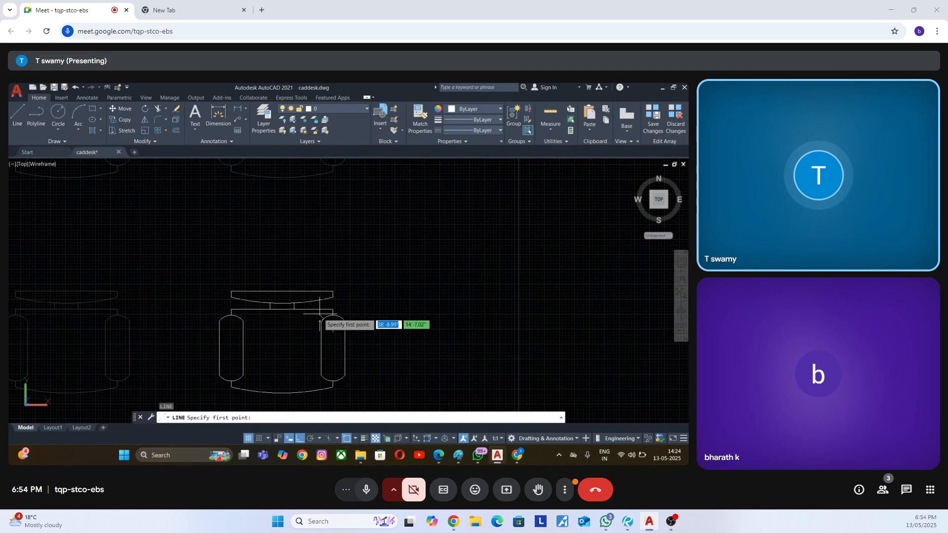
{"action": "key", "text": "Escape"}
Draw a small circle on the source chair, centred on the midpoint of the seat's back edge.
{"action": "type", "text": "c"}
{"action": "key", "text": "Return"}
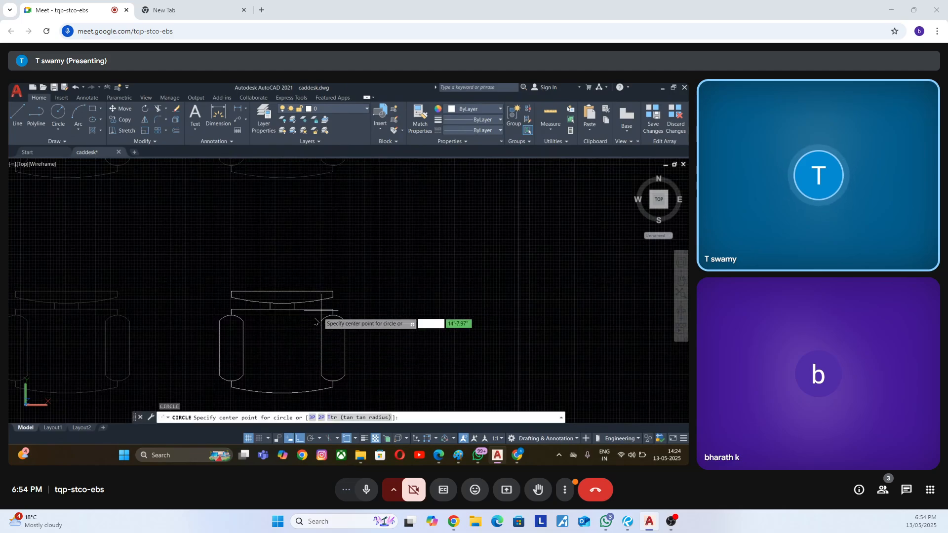
{"action": "scroll", "coordinate": [284, 346], "scroll_direction": "down", "scroll_amount": 4}
{"action": "scroll", "coordinate": [278, 324], "scroll_direction": "up", "scroll_amount": 3}
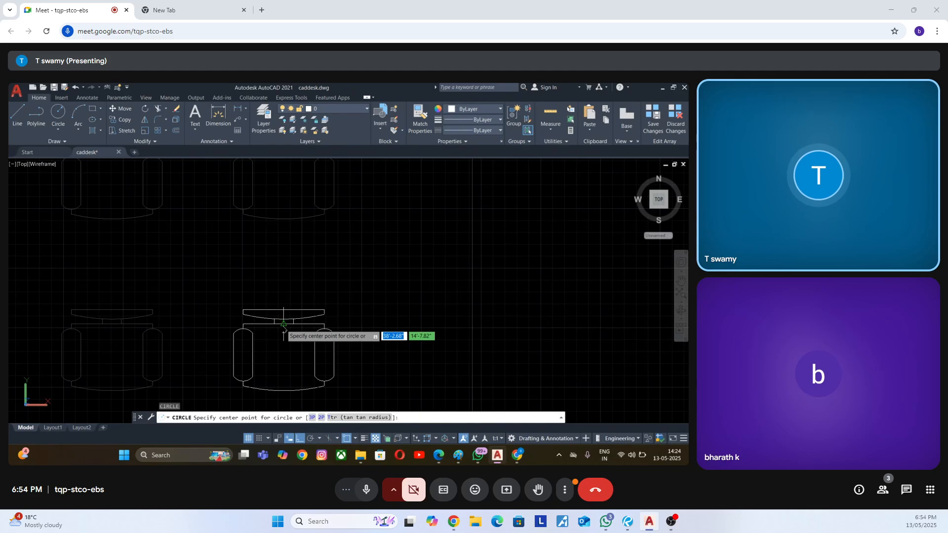
{"action": "left_click", "coordinate": [283, 324]}
{"action": "left_click", "coordinate": [298, 321]}
{"action": "scroll", "coordinate": [299, 321], "scroll_direction": "up", "scroll_amount": 2}
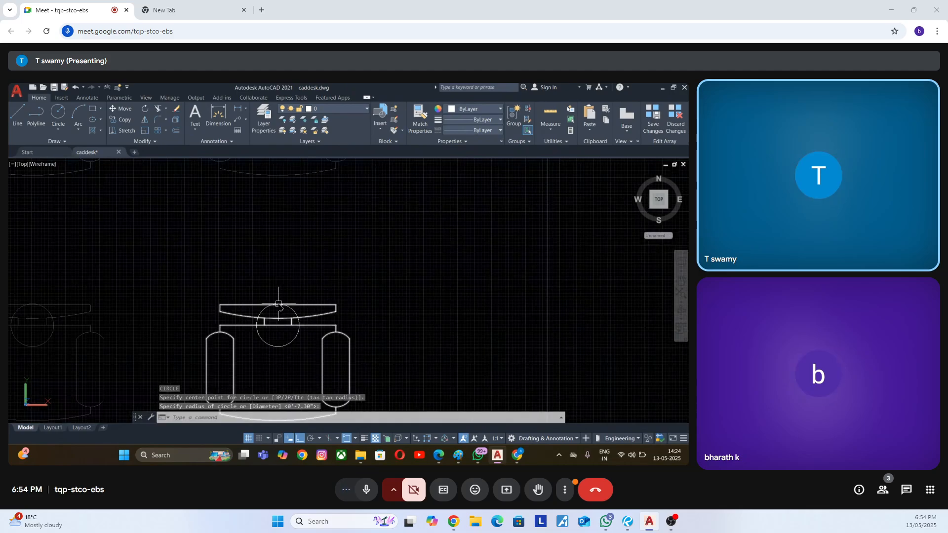
Move the circle from the seat's back edge down to the middle of the source chair's seat.
{"action": "left_click", "coordinate": [278, 304]}
{"action": "key", "text": "Escape"}
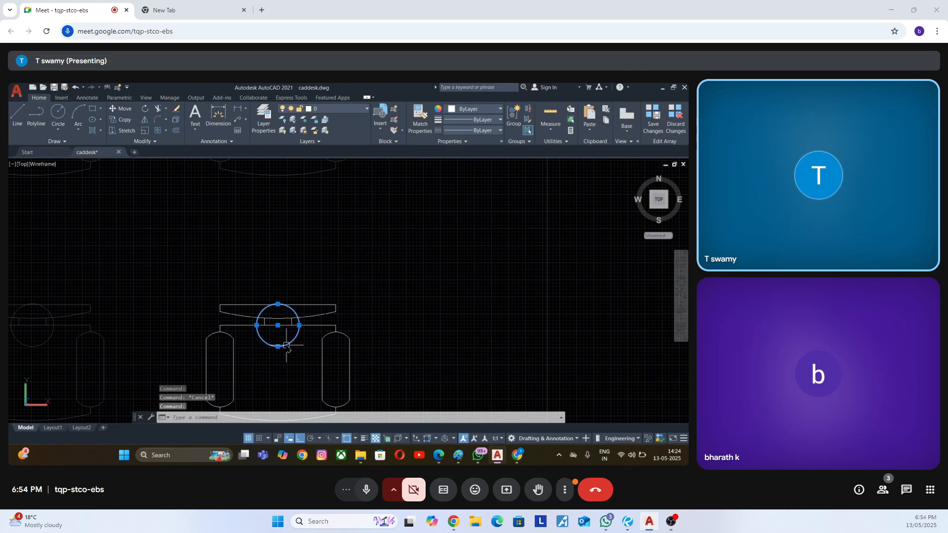
{"action": "type", "text": "m"}
{"action": "key", "text": "Return"}
{"action": "left_click", "coordinate": [278, 325]}
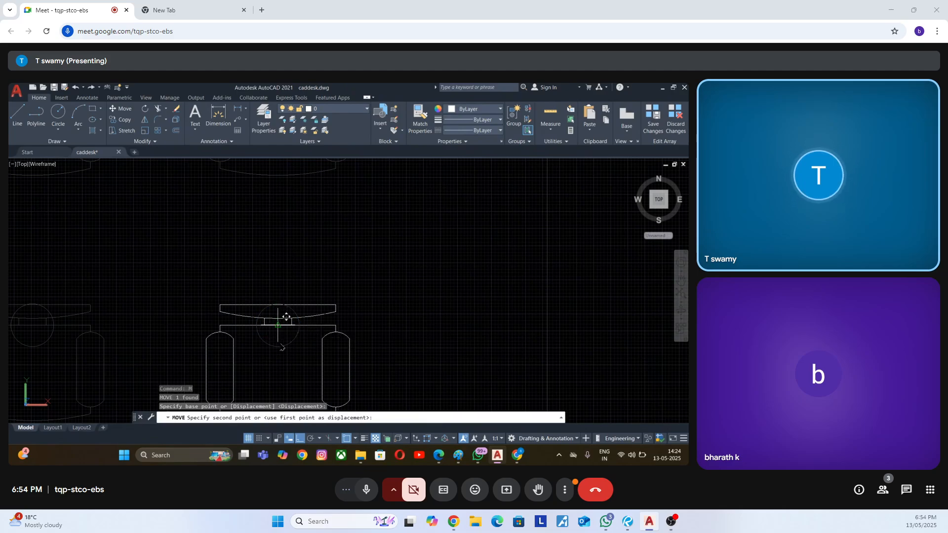
{"action": "scroll", "coordinate": [279, 359], "scroll_direction": "down", "scroll_amount": 2}
{"action": "key", "text": "Escape"}
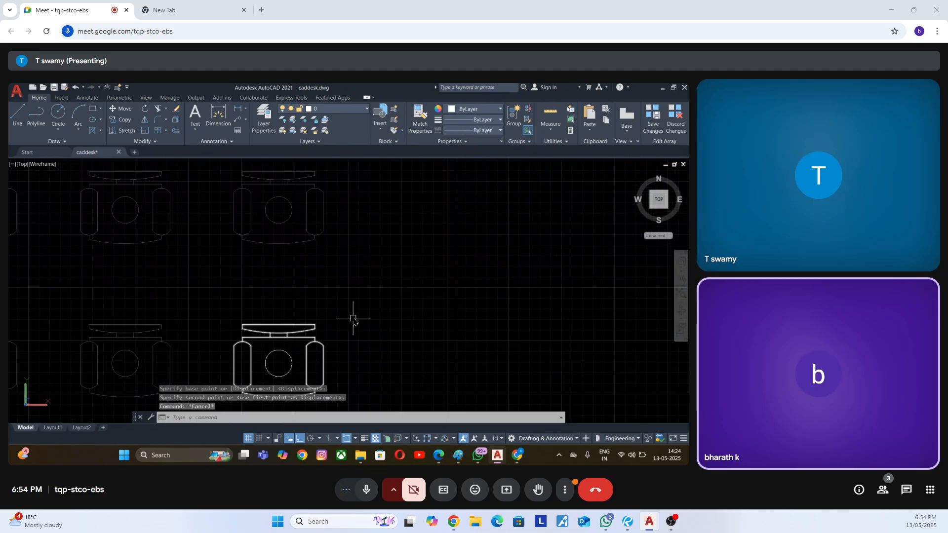
Save the source chair's changes to the array and leave array editing.
{"action": "scroll", "coordinate": [372, 339], "scroll_direction": "down", "scroll_amount": 4}
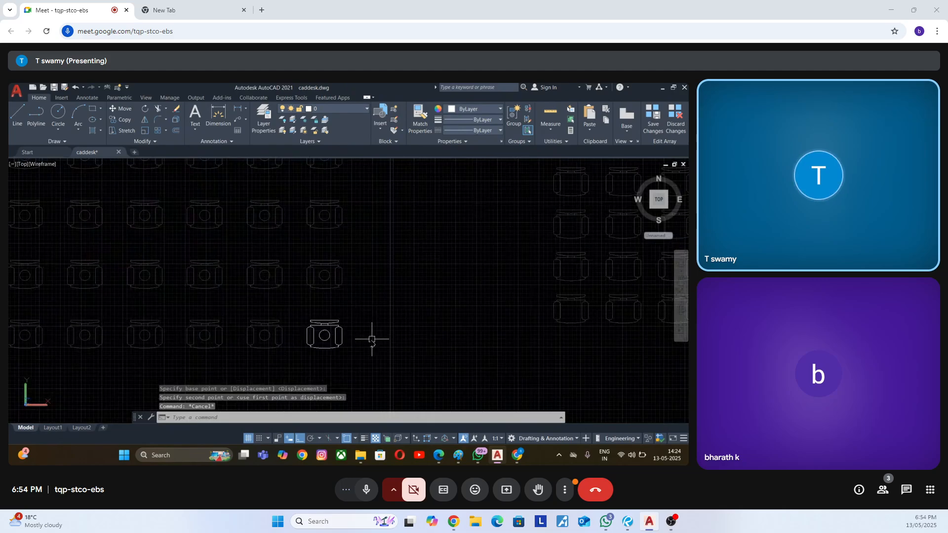
{"action": "left_click", "coordinate": [653, 125]}
{"action": "scroll", "coordinate": [419, 297], "scroll_direction": "down", "scroll_amount": 5}
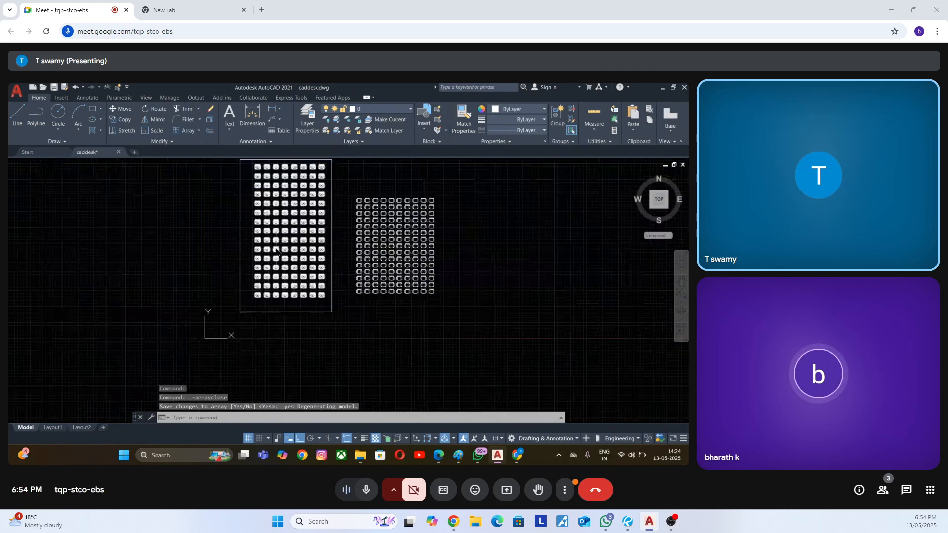
Examine the seat circles on the chairs across the edited array, both in overview and close up.
{"action": "scroll", "coordinate": [276, 250], "scroll_direction": "up", "scroll_amount": 8}
{"action": "middle_click_drag", "start_coordinate": [288, 244], "coordinate": [239, 302]}
{"action": "scroll", "coordinate": [237, 311], "scroll_direction": "down", "scroll_amount": 8}
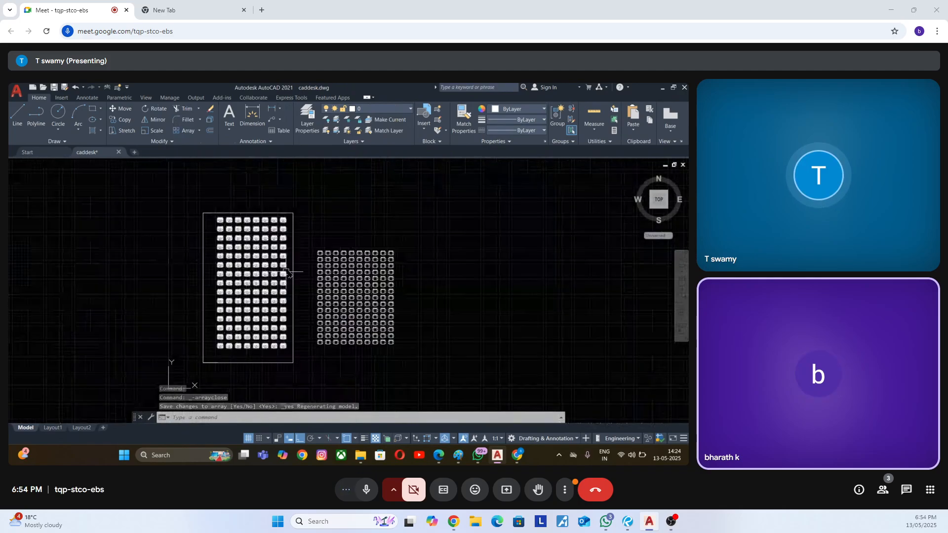
{"action": "scroll", "coordinate": [285, 273], "scroll_direction": "up", "scroll_amount": 8}
{"action": "scroll", "coordinate": [297, 235], "scroll_direction": "down", "scroll_amount": 6}
{"action": "left_click", "coordinate": [347, 244]}
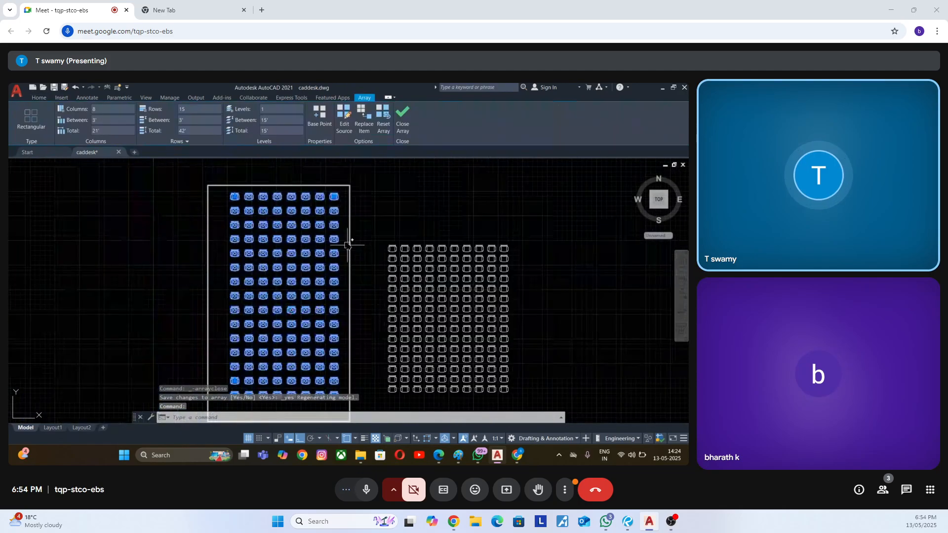
{"action": "scroll", "coordinate": [339, 218], "scroll_direction": "up", "scroll_amount": 6}
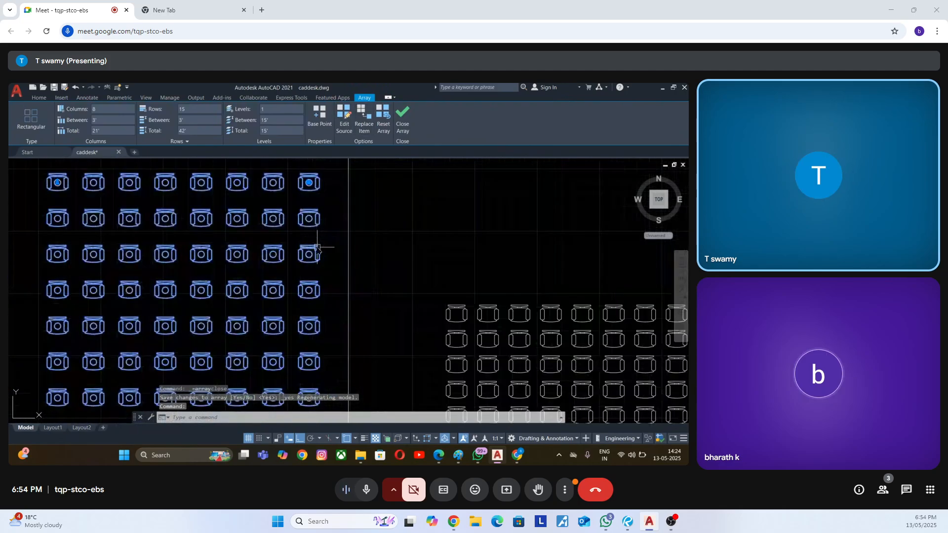
{"action": "middle_click_drag", "start_coordinate": [318, 247], "coordinate": [260, 212]}
{"action": "scroll", "coordinate": [296, 267], "scroll_direction": "down", "scroll_amount": 6}
{"action": "middle_click_drag", "start_coordinate": [323, 289], "coordinate": [364, 191]}
{"action": "scroll", "coordinate": [364, 191], "scroll_direction": "up", "scroll_amount": 3}
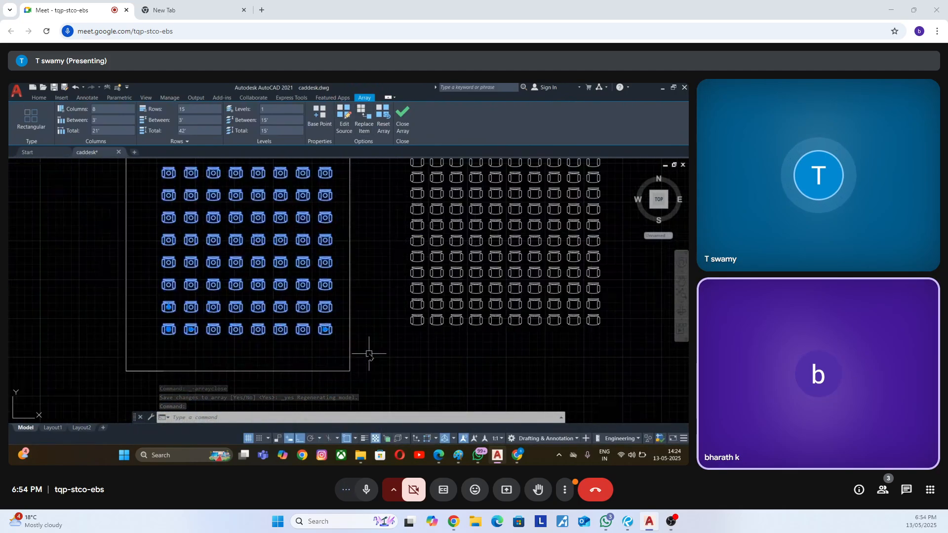
{"action": "scroll", "coordinate": [351, 239], "scroll_direction": "up", "scroll_amount": 3}
{"action": "key", "text": "Escape"}
{"action": "scroll", "coordinate": [293, 229], "scroll_direction": "down", "scroll_amount": 2}
{"action": "left_click", "coordinate": [239, 239]}
{"action": "scroll", "coordinate": [220, 241], "scroll_direction": "up", "scroll_amount": 2}
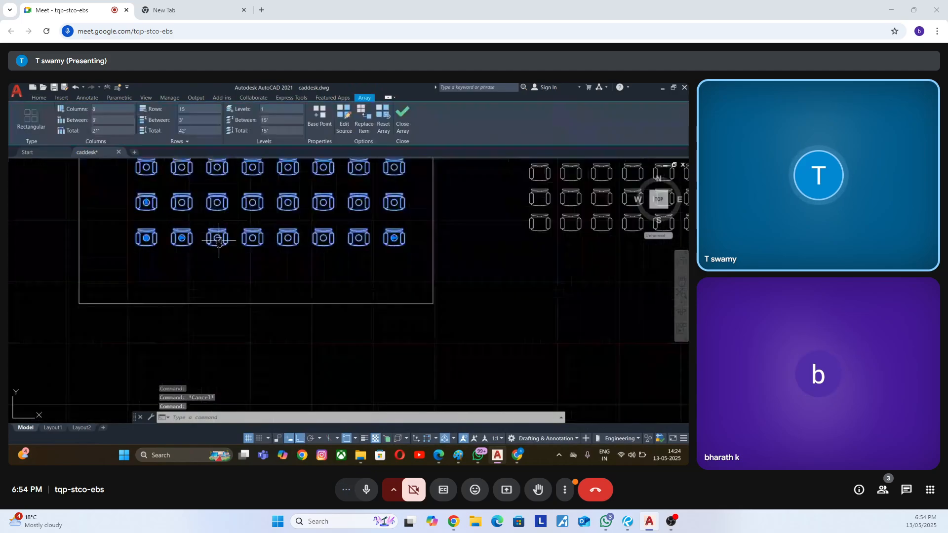
{"action": "scroll", "coordinate": [217, 239], "scroll_direction": "up", "scroll_amount": 4}
{"action": "middle_click_drag", "start_coordinate": [110, 237], "coordinate": [174, 246]}
{"action": "scroll", "coordinate": [276, 245], "scroll_direction": "down", "scroll_amount": 8}
{"action": "key", "text": "Escape"}
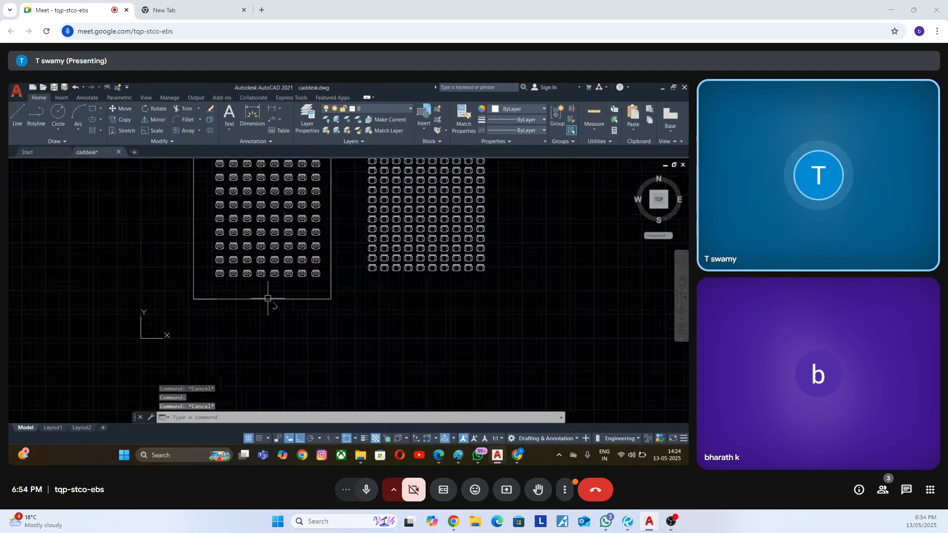
{"action": "type", "text": "c"}
{"action": "key", "text": "Return"}
{"action": "scroll", "coordinate": [263, 272], "scroll_direction": "up", "scroll_amount": 4}
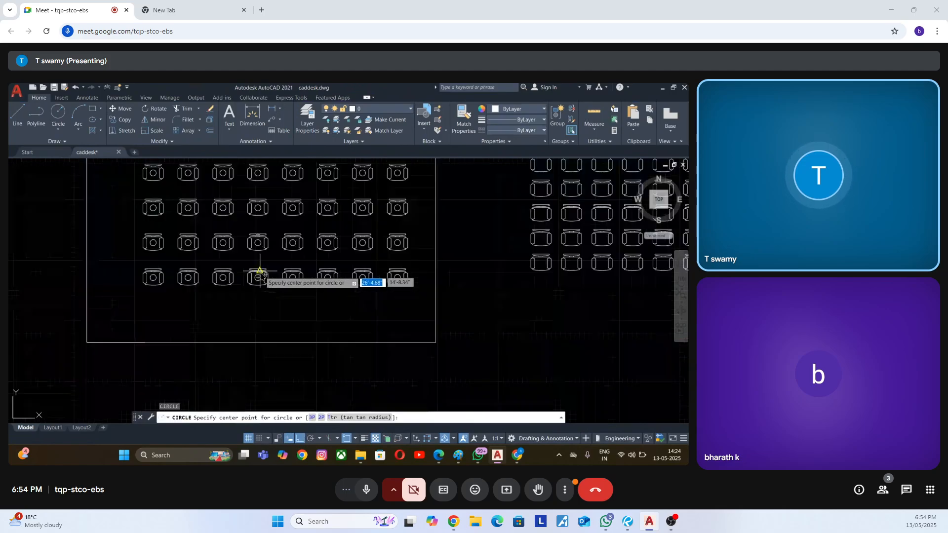
{"action": "key", "text": "Escape"}
{"action": "scroll", "coordinate": [158, 279], "scroll_direction": "down", "scroll_amount": 2}
{"action": "scroll", "coordinate": [199, 286], "scroll_direction": "up", "scroll_amount": 2}
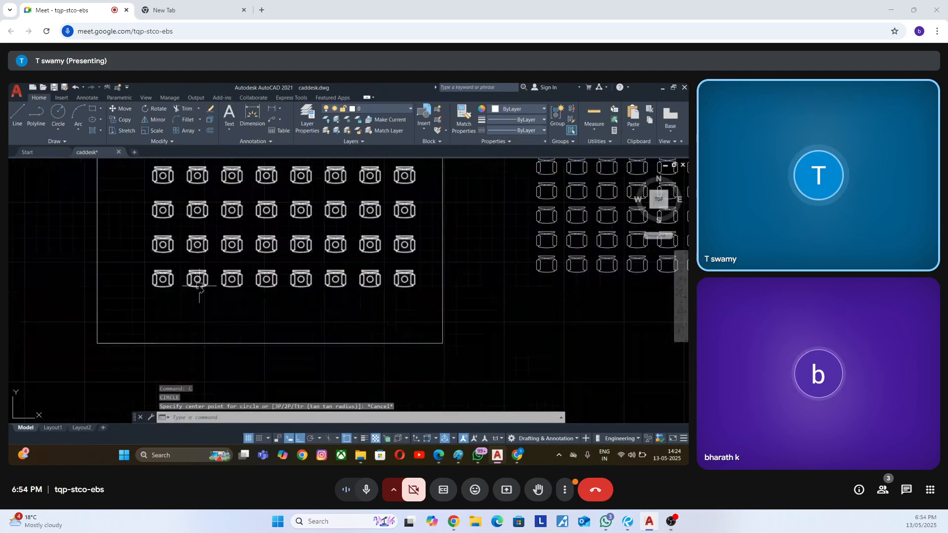
Insert the Chair - Rocking block from DesignCenter's Home - Space Planner drawing outside the rectangle, near its lower-right corner.
{"action": "key", "text": "ctrl+2"}
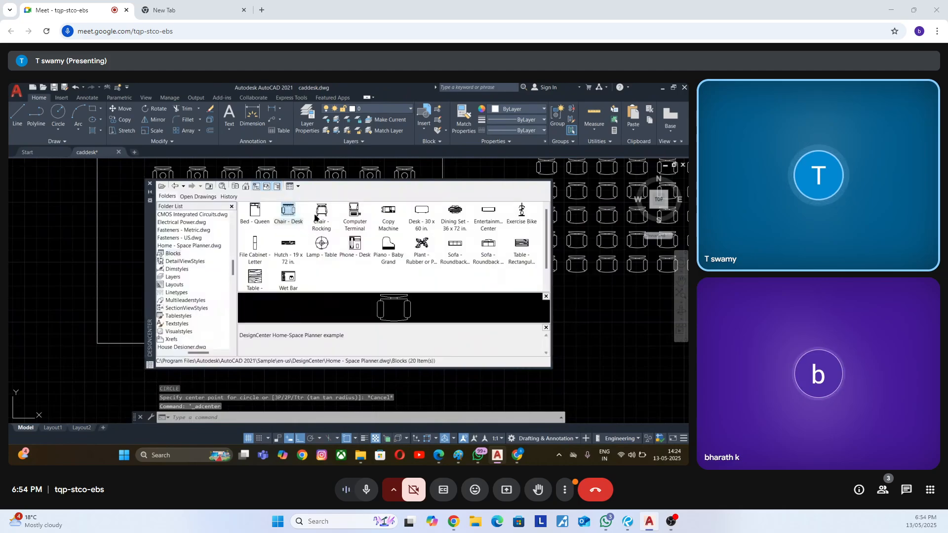
{"action": "left_click_drag", "start_coordinate": [322, 212], "coordinate": [523, 379]}
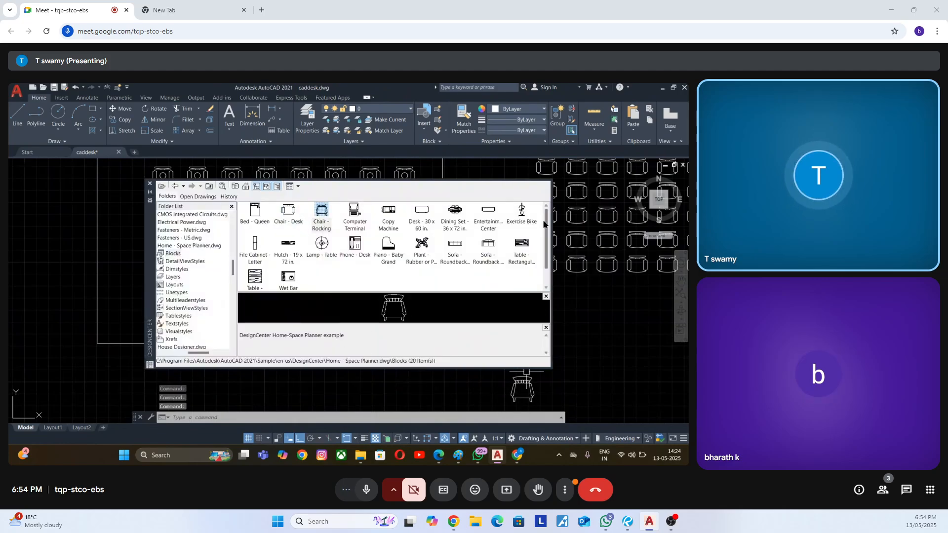
{"action": "left_click", "coordinate": [150, 183]}
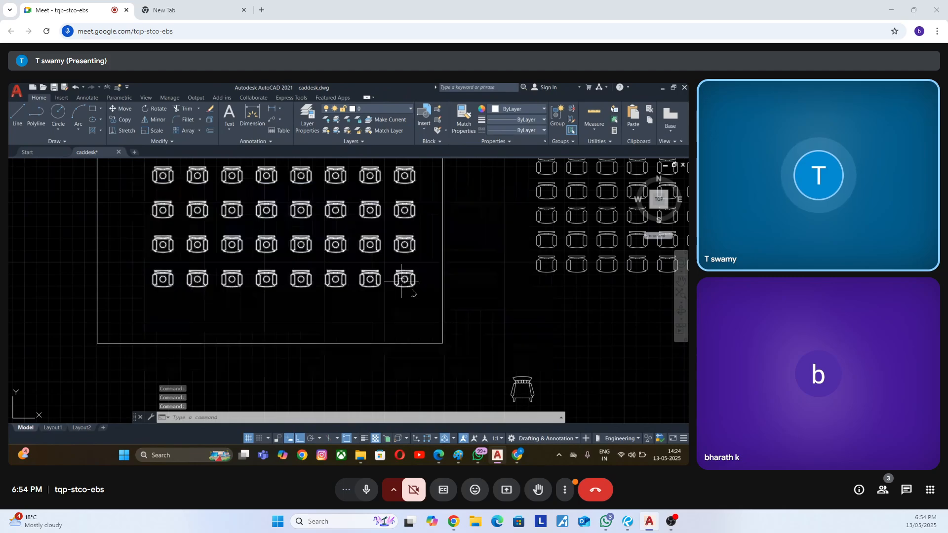
Compare the rocking chair's insertion grip position with the grips on the chair array.
{"action": "scroll", "coordinate": [527, 380], "scroll_direction": "up", "scroll_amount": 5}
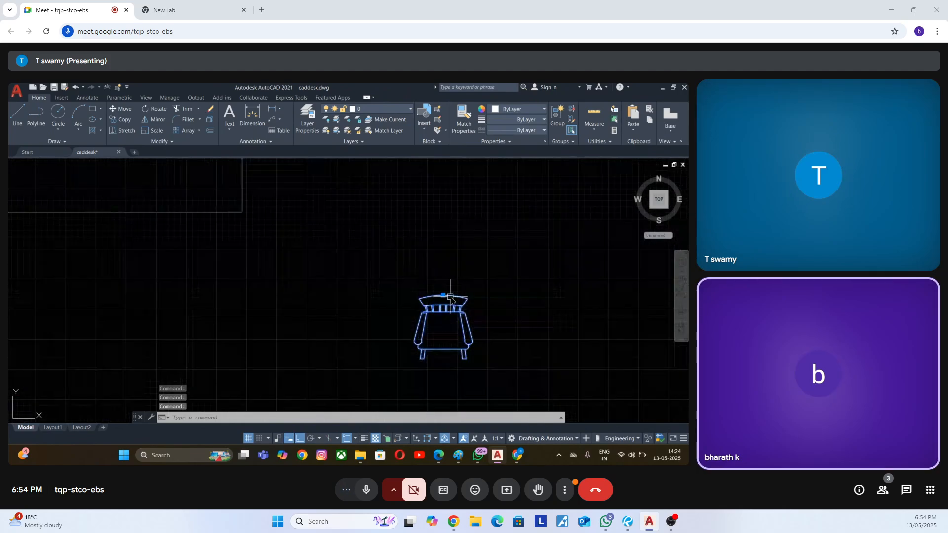
{"action": "scroll", "coordinate": [326, 257], "scroll_direction": "down", "scroll_amount": 5}
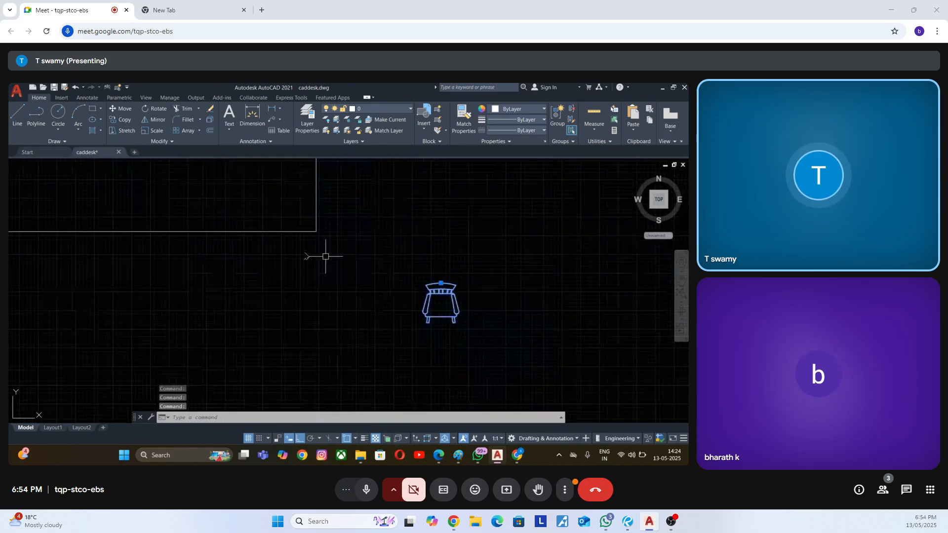
{"action": "scroll", "coordinate": [247, 217], "scroll_direction": "up", "scroll_amount": 4}
{"action": "scroll", "coordinate": [242, 236], "scroll_direction": "down", "scroll_amount": 5}
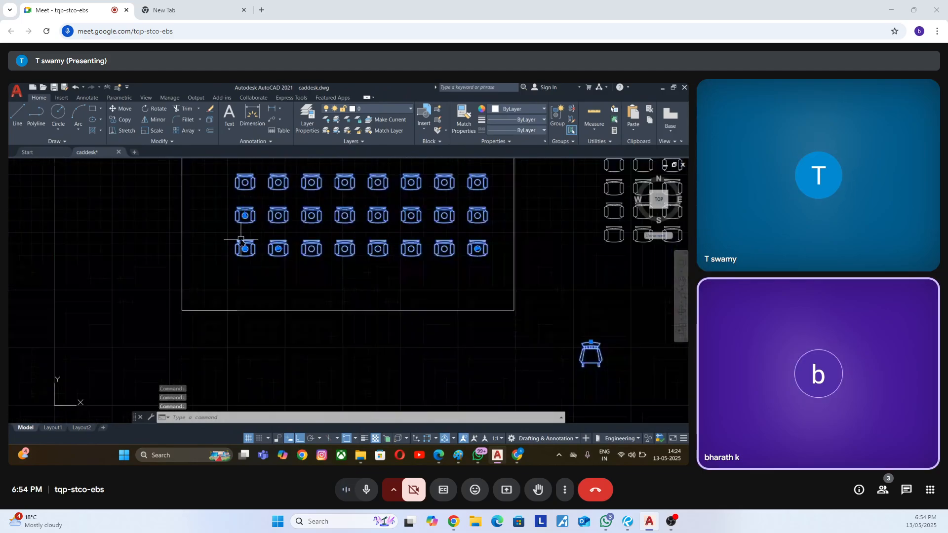
{"action": "scroll", "coordinate": [244, 243], "scroll_direction": "up", "scroll_amount": 5}
{"action": "scroll", "coordinate": [252, 229], "scroll_direction": "down", "scroll_amount": 2}
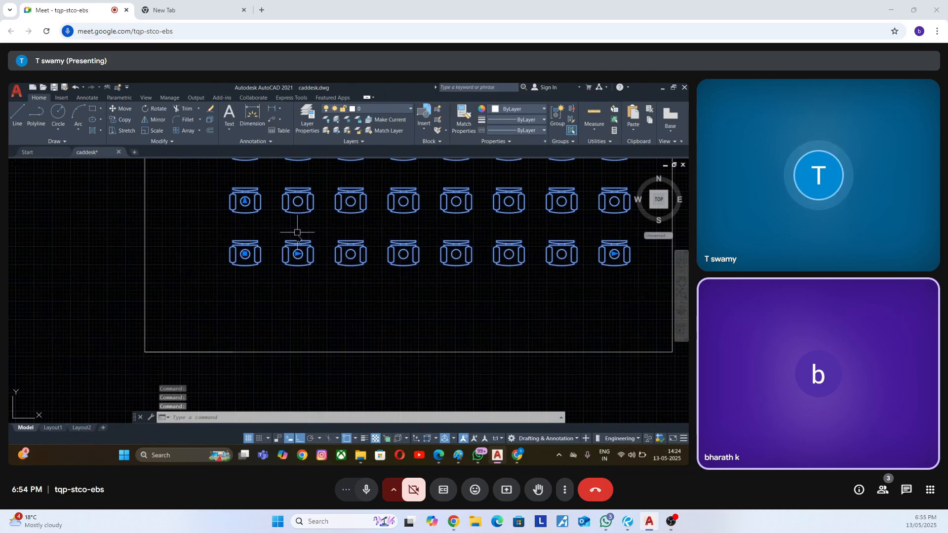
{"action": "scroll", "coordinate": [297, 232], "scroll_direction": "down", "scroll_amount": 2}
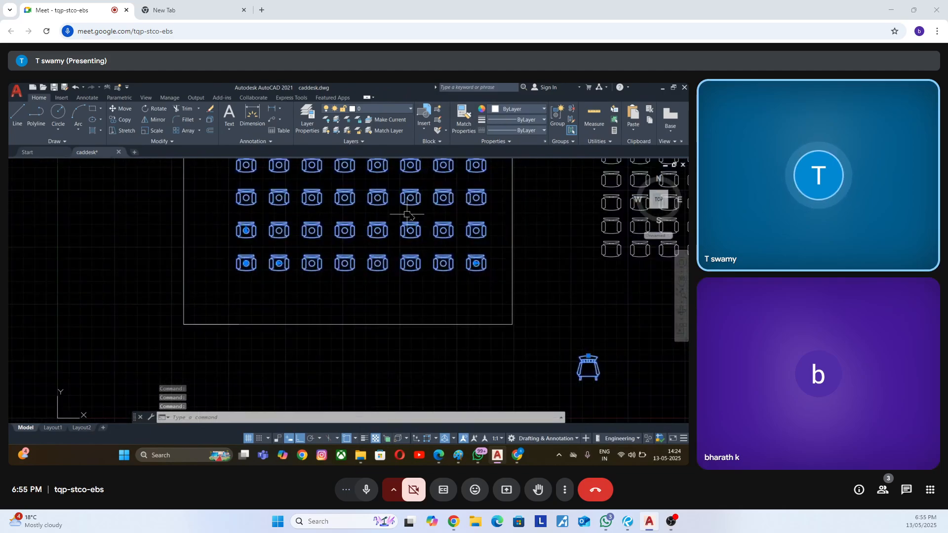
{"action": "scroll", "coordinate": [407, 216], "scroll_direction": "down", "scroll_amount": 4}
{"action": "scroll", "coordinate": [444, 228], "scroll_direction": "up", "scroll_amount": 2}
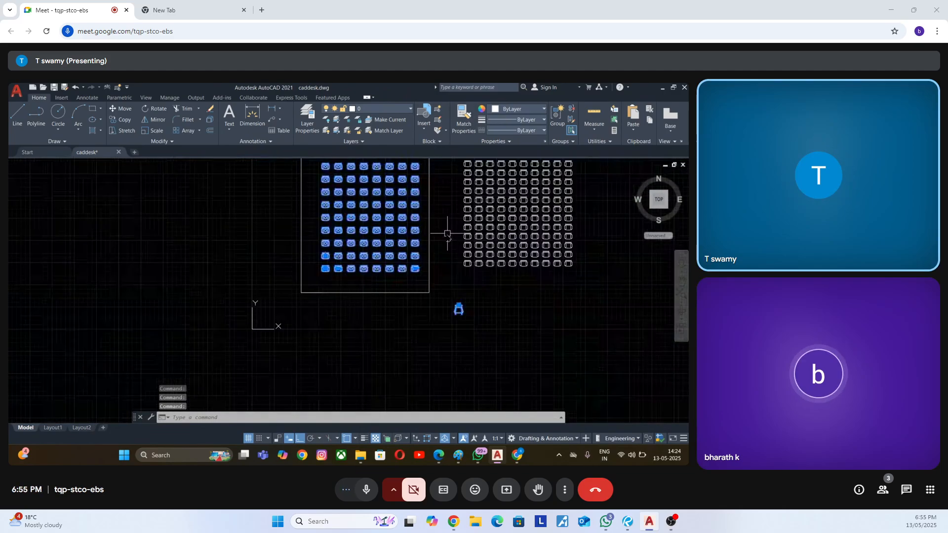
Set the chair array's base point on the top back edge of its lower-left chair.
{"action": "left_click", "coordinate": [404, 262]}
{"action": "scroll", "coordinate": [371, 271], "scroll_direction": "down", "scroll_amount": 2}
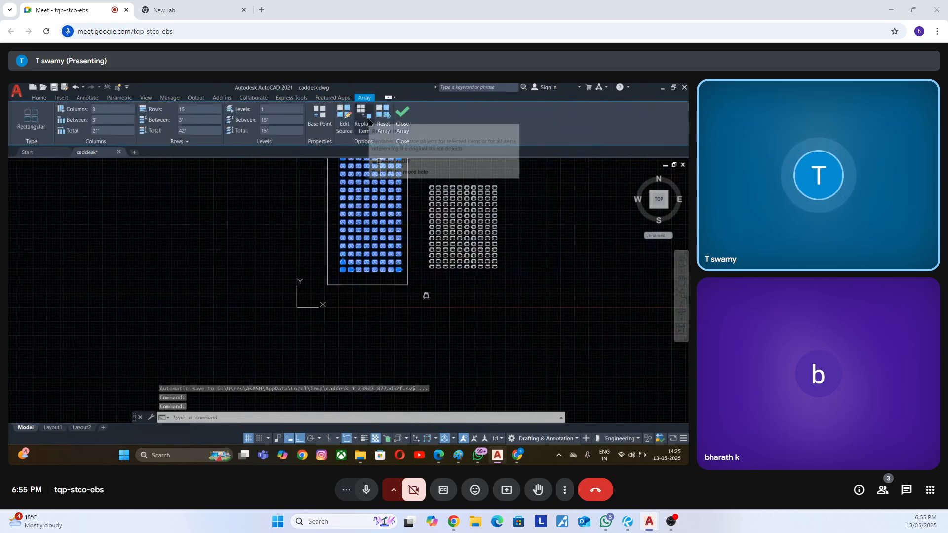
{"action": "left_click", "coordinate": [366, 125]}
{"action": "scroll", "coordinate": [343, 272], "scroll_direction": "up", "scroll_amount": 6}
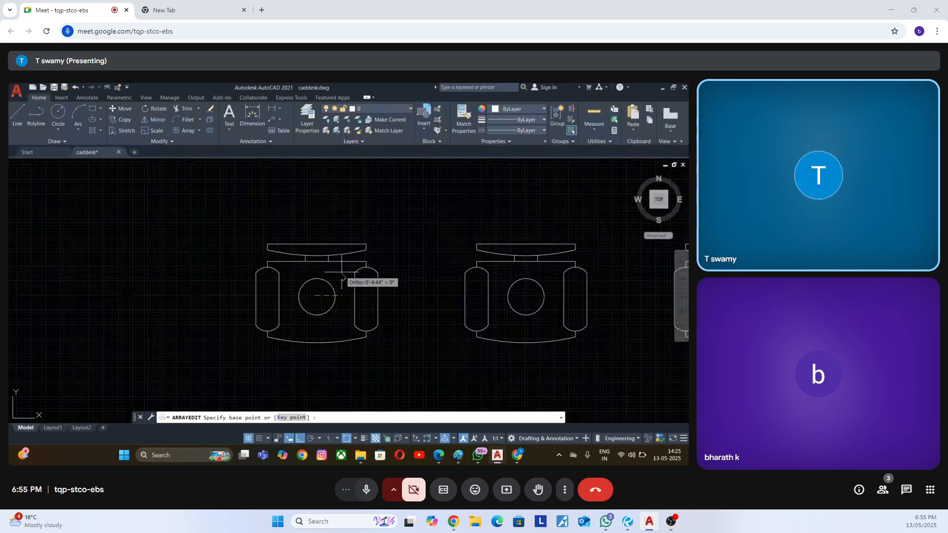
{"action": "left_click", "coordinate": [314, 245]}
{"action": "key", "text": "Escape"}
{"action": "scroll", "coordinate": [324, 293], "scroll_direction": "down", "scroll_amount": 6}
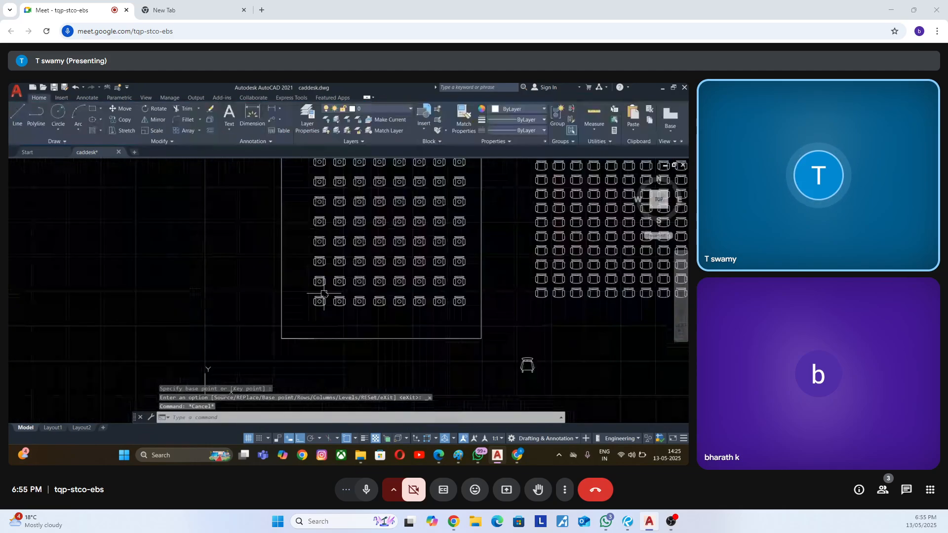
Start Replace Item on the chair array, using the rocking chair as replacement with its base point at the middle of its top back edge.
{"action": "scroll", "coordinate": [329, 302], "scroll_direction": "up", "scroll_amount": 4}
{"action": "scroll", "coordinate": [311, 311], "scroll_direction": "down", "scroll_amount": 6}
{"action": "scroll", "coordinate": [339, 264], "scroll_direction": "up", "scroll_amount": 4}
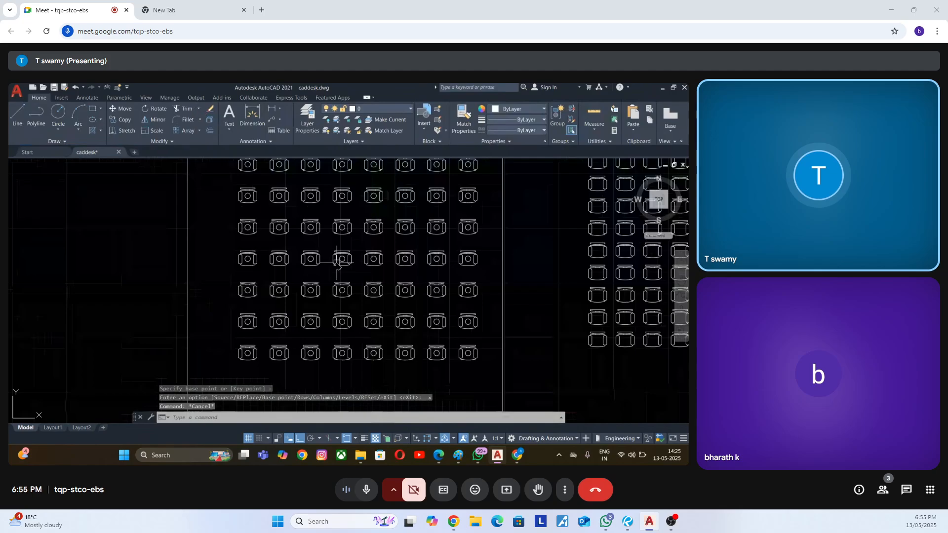
{"action": "scroll", "coordinate": [338, 259], "scroll_direction": "down", "scroll_amount": 4}
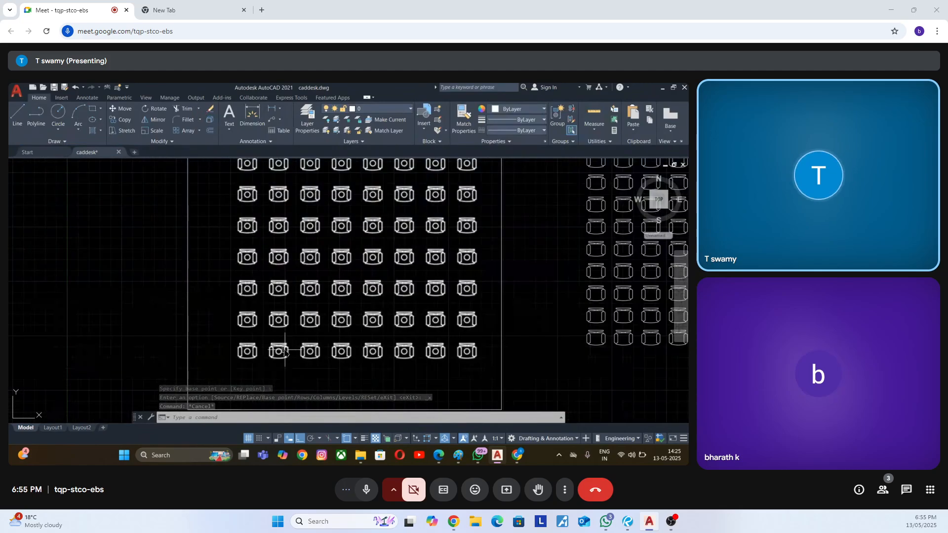
{"action": "scroll", "coordinate": [279, 318], "scroll_direction": "up", "scroll_amount": 4}
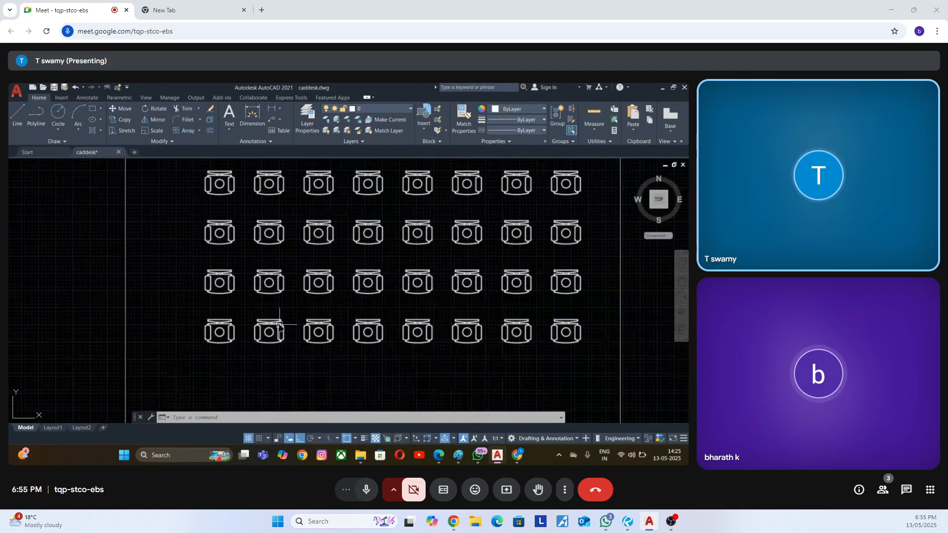
{"action": "left_click", "coordinate": [274, 328]}
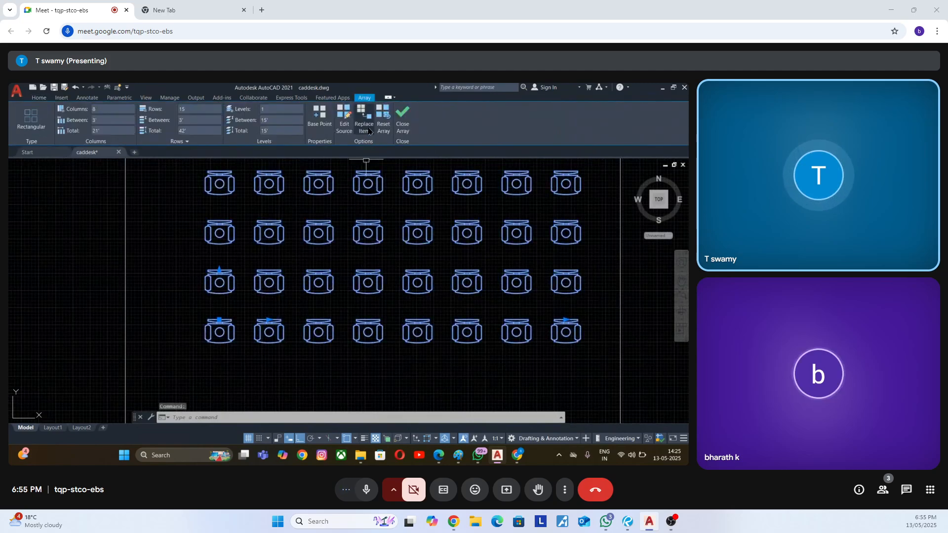
{"action": "left_click", "coordinate": [369, 130]}
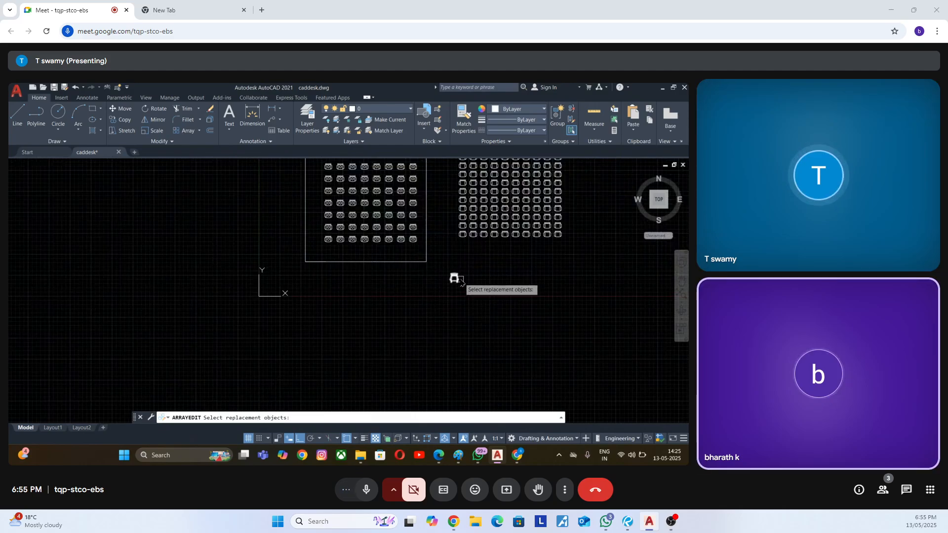
{"action": "scroll", "coordinate": [456, 279], "scroll_direction": "up", "scroll_amount": 4}
{"action": "left_click", "coordinate": [447, 270]}
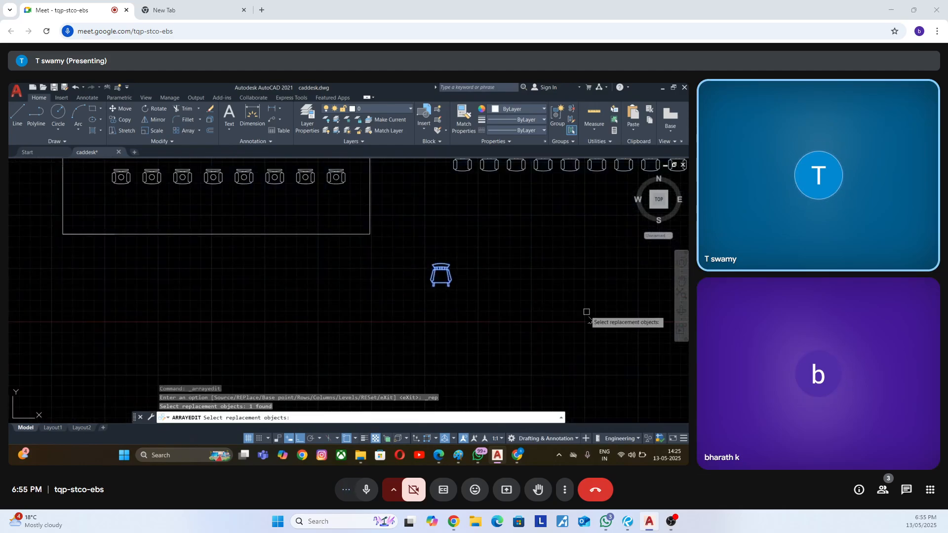
{"action": "key", "text": "Return"}
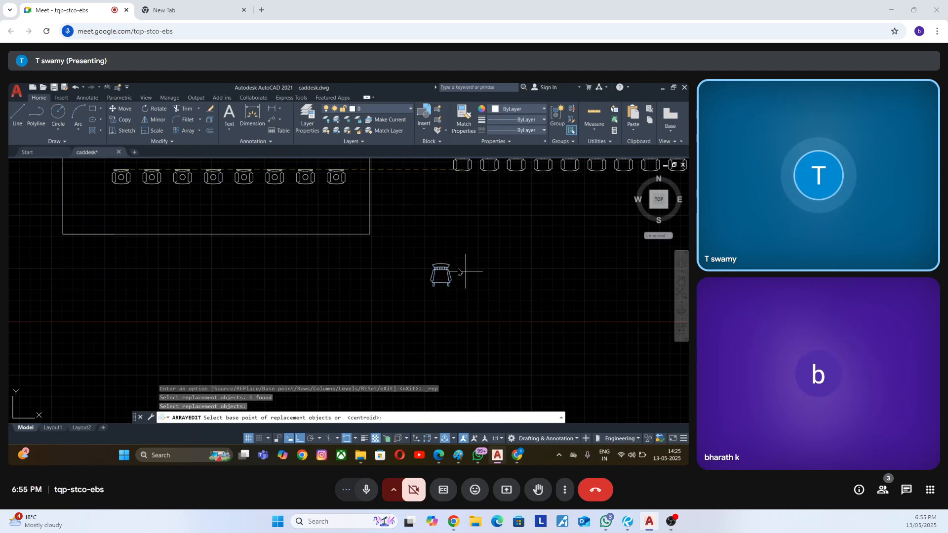
{"action": "scroll", "coordinate": [442, 264], "scroll_direction": "up", "scroll_amount": 8}
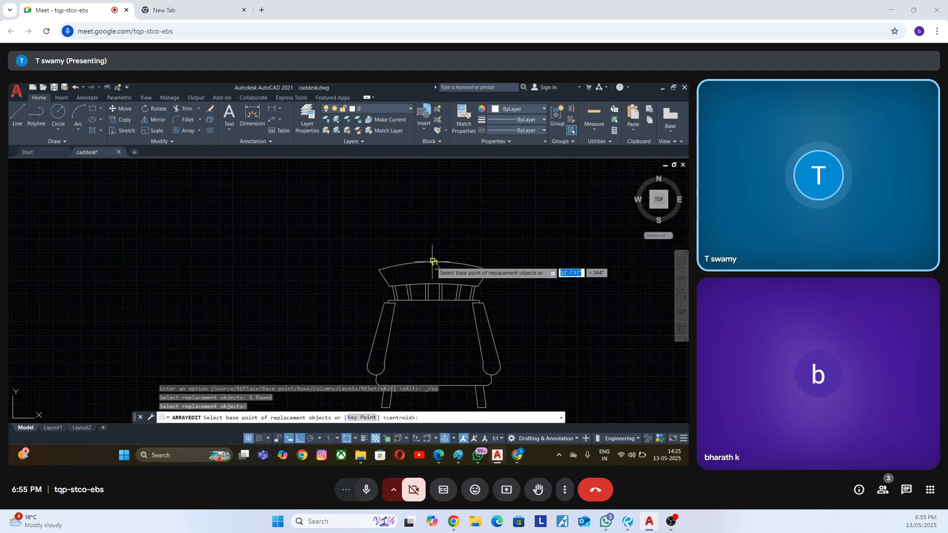
{"action": "left_click", "coordinate": [433, 261]}
Replace the third chair in the array's bottom row with the rocking chair.
{"action": "scroll", "coordinate": [444, 271], "scroll_direction": "down", "scroll_amount": 8}
{"action": "scroll", "coordinate": [359, 228], "scroll_direction": "up", "scroll_amount": 4}
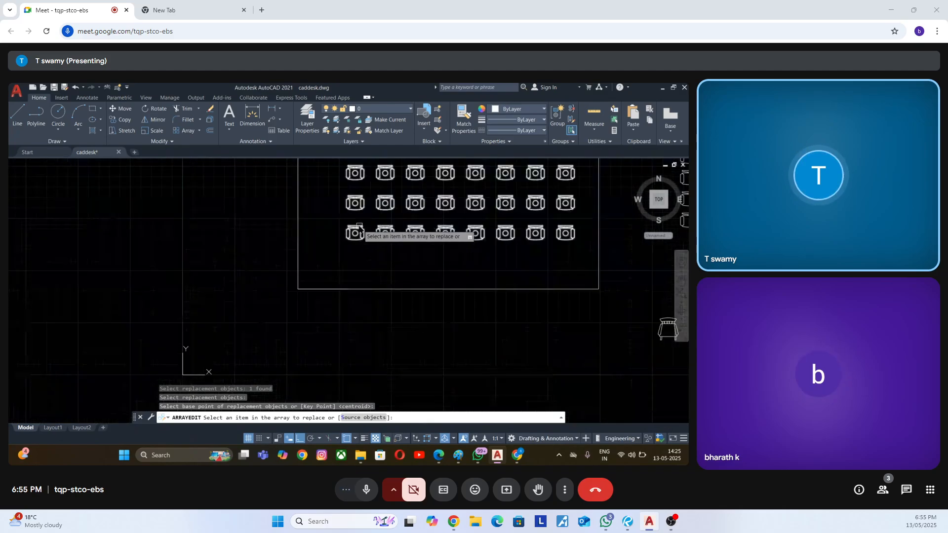
{"action": "scroll", "coordinate": [355, 230], "scroll_direction": "down", "scroll_amount": 3}
{"action": "scroll", "coordinate": [539, 290], "scroll_direction": "up", "scroll_amount": 3}
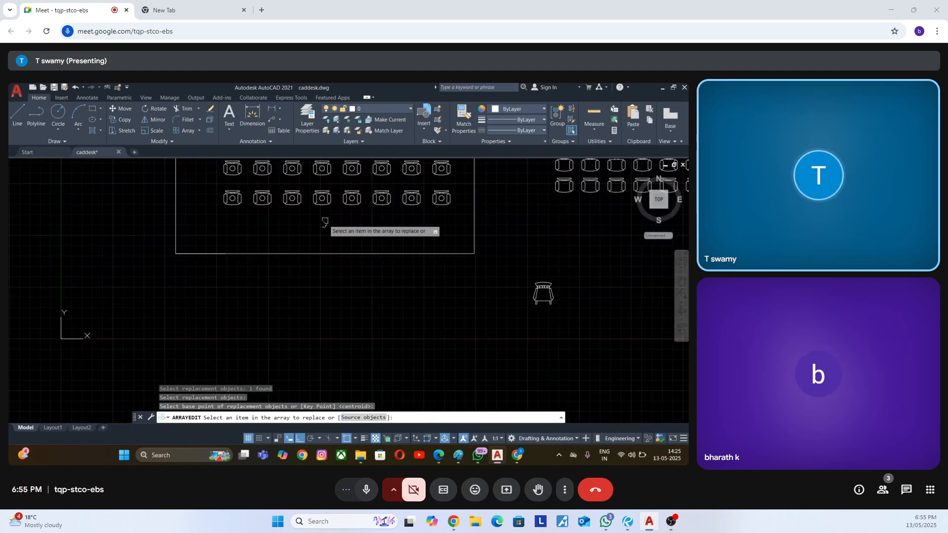
{"action": "scroll", "coordinate": [212, 192], "scroll_direction": "up", "scroll_amount": 6}
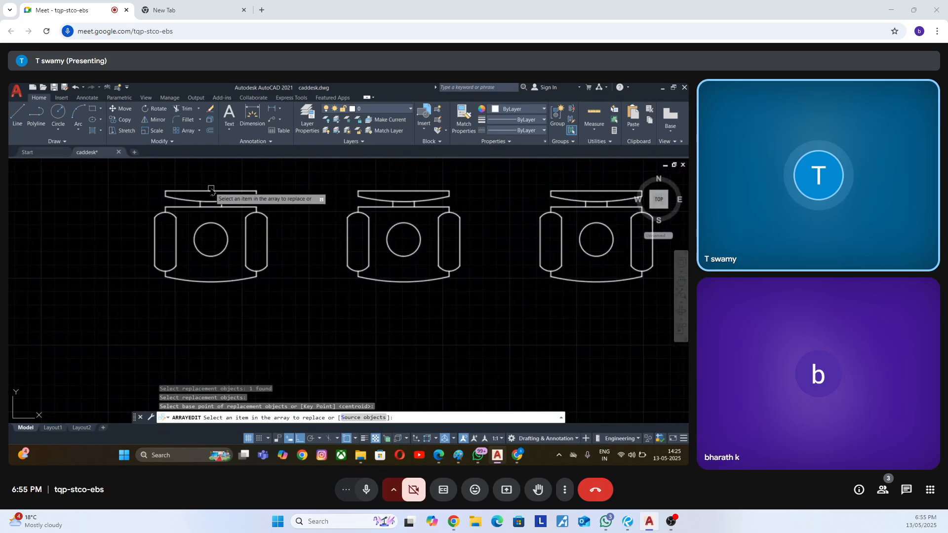
{"action": "scroll", "coordinate": [212, 192], "scroll_direction": "down", "scroll_amount": 6}
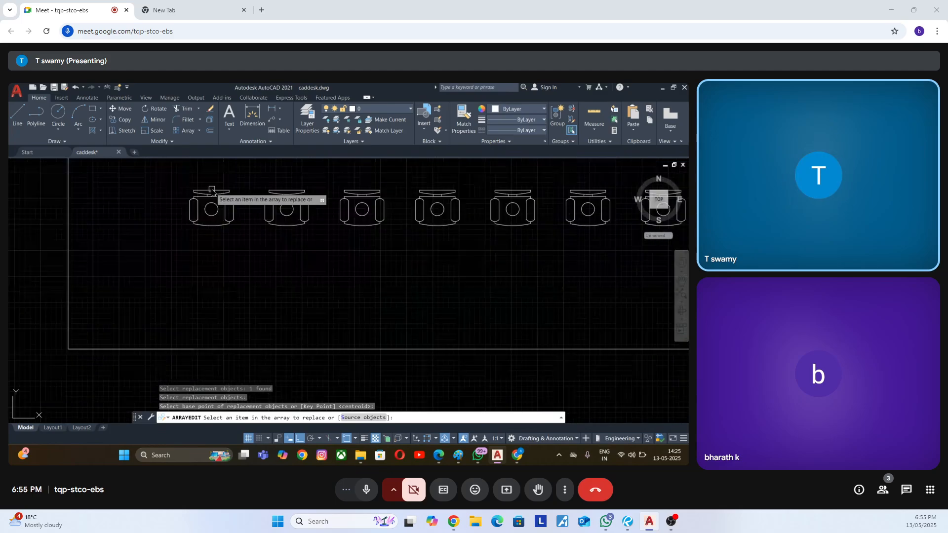
{"action": "scroll", "coordinate": [514, 288], "scroll_direction": "up", "scroll_amount": 4}
{"action": "scroll", "coordinate": [513, 288], "scroll_direction": "down", "scroll_amount": 4}
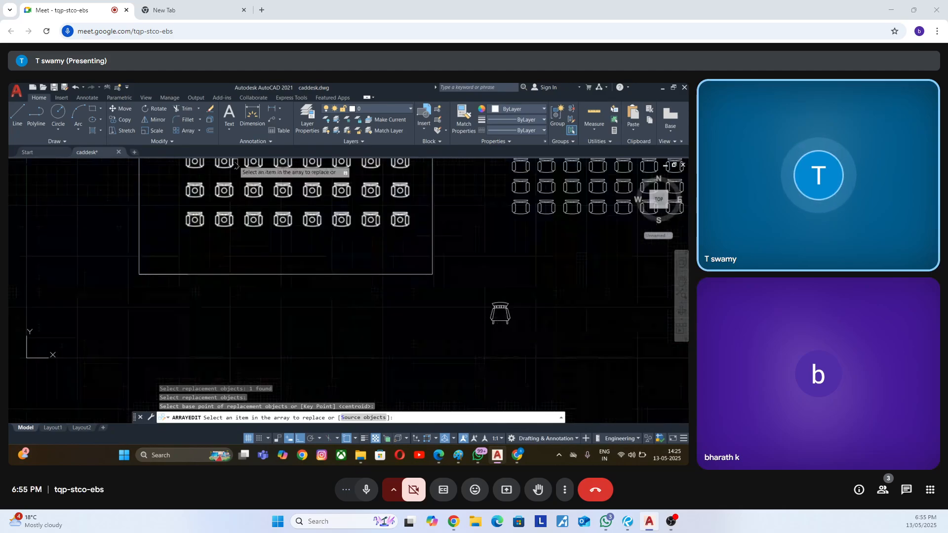
{"action": "scroll", "coordinate": [251, 217], "scroll_direction": "up", "scroll_amount": 4}
{"action": "left_click", "coordinate": [267, 232]}
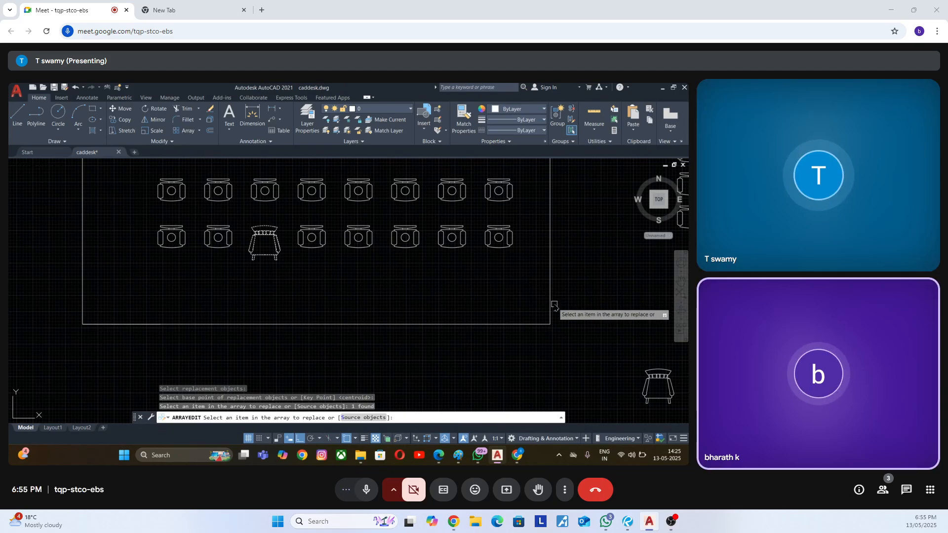
Inspect the replaced chair beside its neighbours, cancel the replacement command and undo the array edit.
{"action": "scroll", "coordinate": [272, 245], "scroll_direction": "up", "scroll_amount": 3}
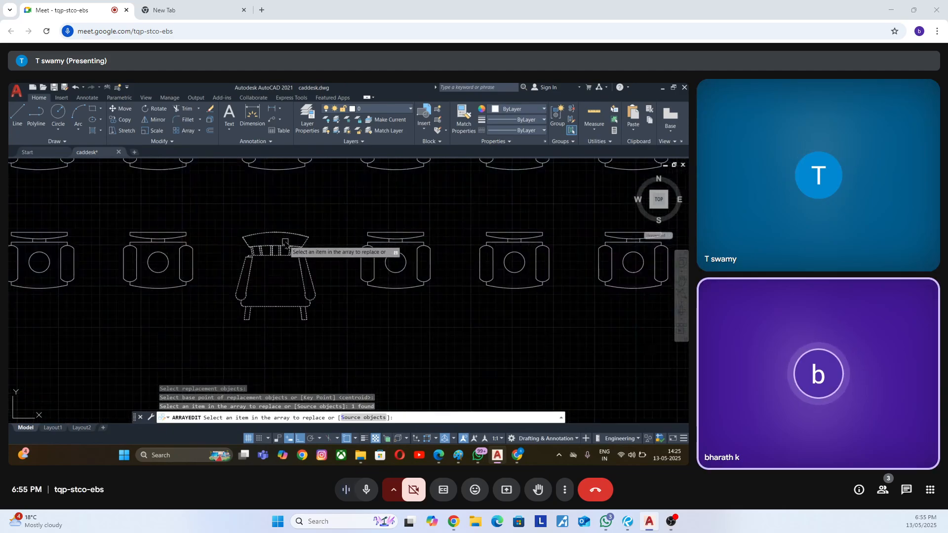
{"action": "scroll", "coordinate": [277, 241], "scroll_direction": "down", "scroll_amount": 4}
{"action": "scroll", "coordinate": [290, 238], "scroll_direction": "up", "scroll_amount": 3}
{"action": "scroll", "coordinate": [314, 250], "scroll_direction": "down", "scroll_amount": 7}
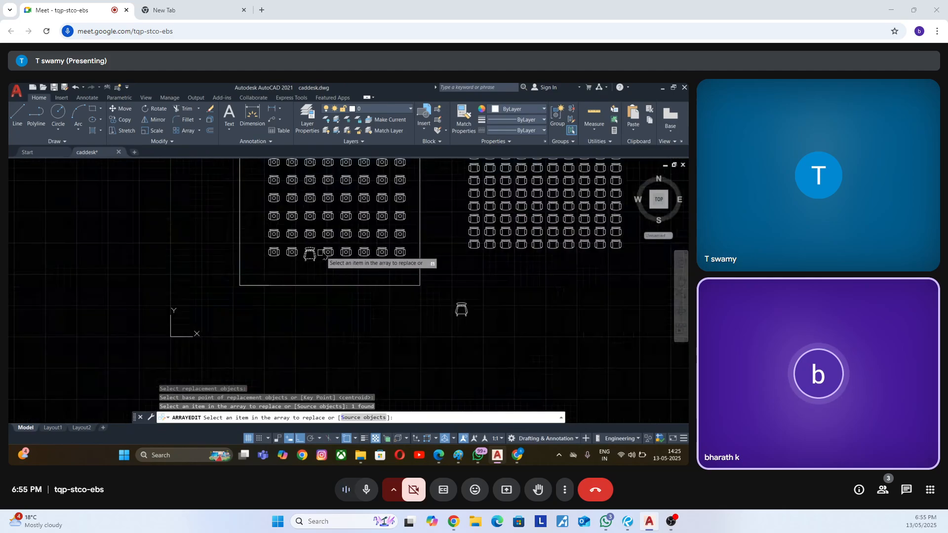
{"action": "scroll", "coordinate": [324, 254], "scroll_direction": "up", "scroll_amount": 6}
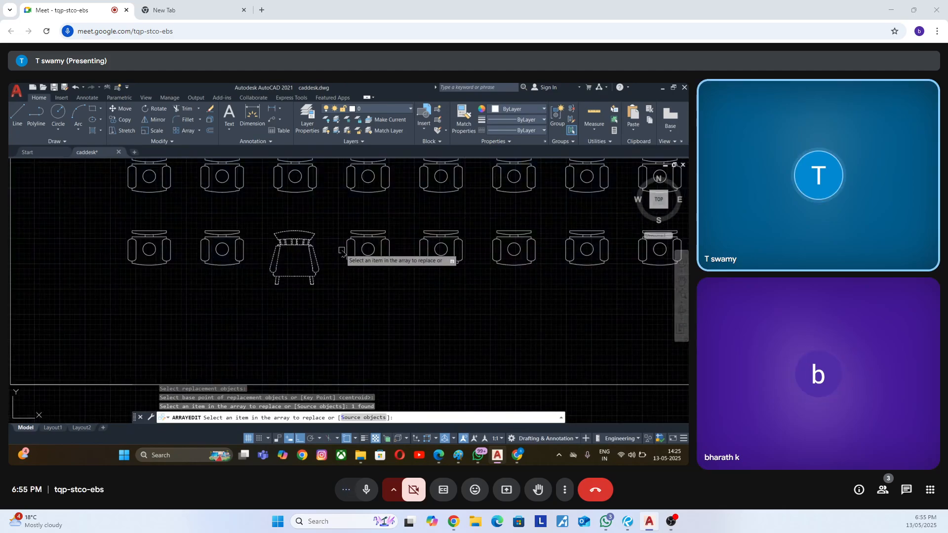
{"action": "key", "text": "ctrl+z"}
{"action": "key", "text": "ctrl+z"}
{"action": "scroll", "coordinate": [288, 246], "scroll_direction": "down", "scroll_amount": 4}
{"action": "key", "text": "Escape"}
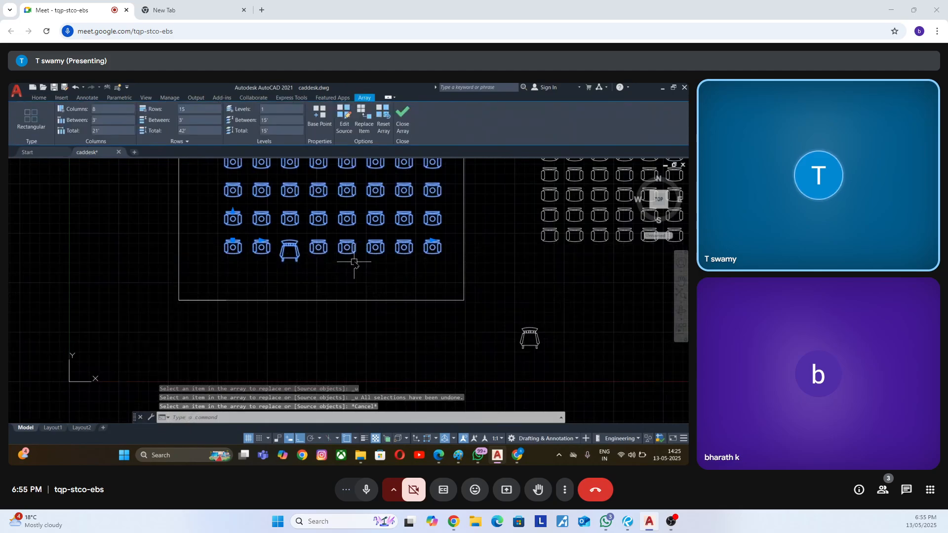
{"action": "key", "text": "ctrl+z"}
{"action": "scroll", "coordinate": [325, 255], "scroll_direction": "down", "scroll_amount": 5}
{"action": "middle_click_drag", "start_coordinate": [368, 294], "coordinate": [442, 343]}
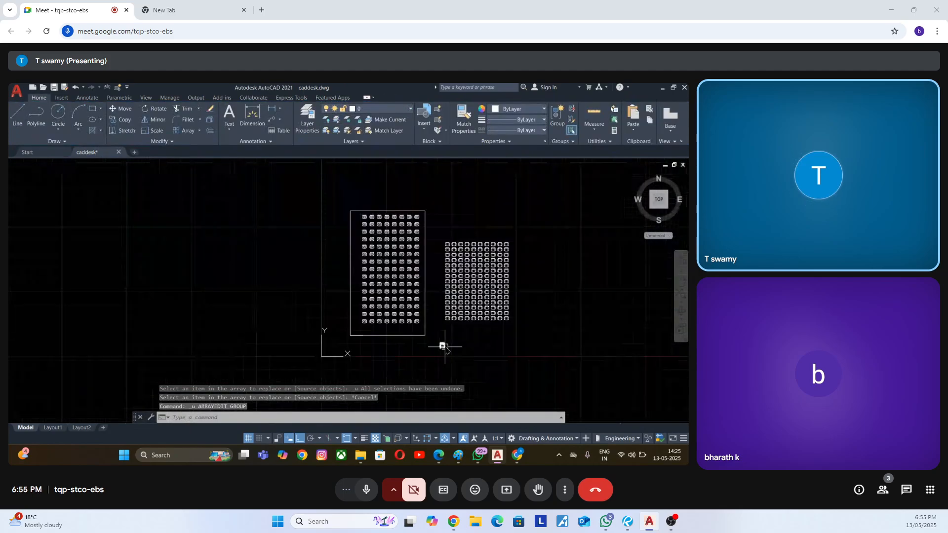
Select the chair array and examine the base point grip on its lower-left chair.
{"action": "scroll", "coordinate": [395, 314], "scroll_direction": "up", "scroll_amount": 3}
{"action": "scroll", "coordinate": [382, 333], "scroll_direction": "up", "scroll_amount": 2}
{"action": "scroll", "coordinate": [283, 286], "scroll_direction": "down", "scroll_amount": 2}
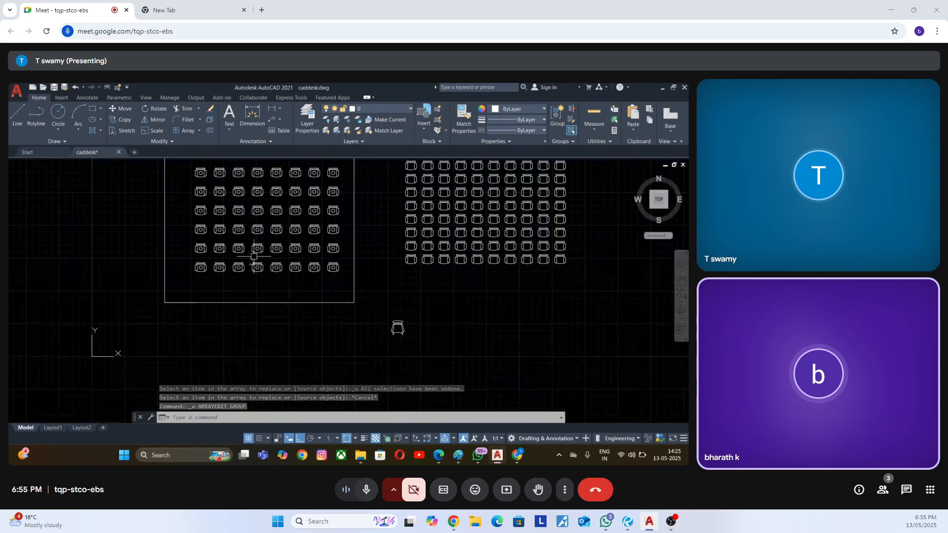
{"action": "scroll", "coordinate": [221, 263], "scroll_direction": "up", "scroll_amount": 4}
{"action": "left_click", "coordinate": [219, 263]}
{"action": "scroll", "coordinate": [145, 258], "scroll_direction": "up", "scroll_amount": 5}
{"action": "scroll", "coordinate": [250, 276], "scroll_direction": "up", "scroll_amount": 2}
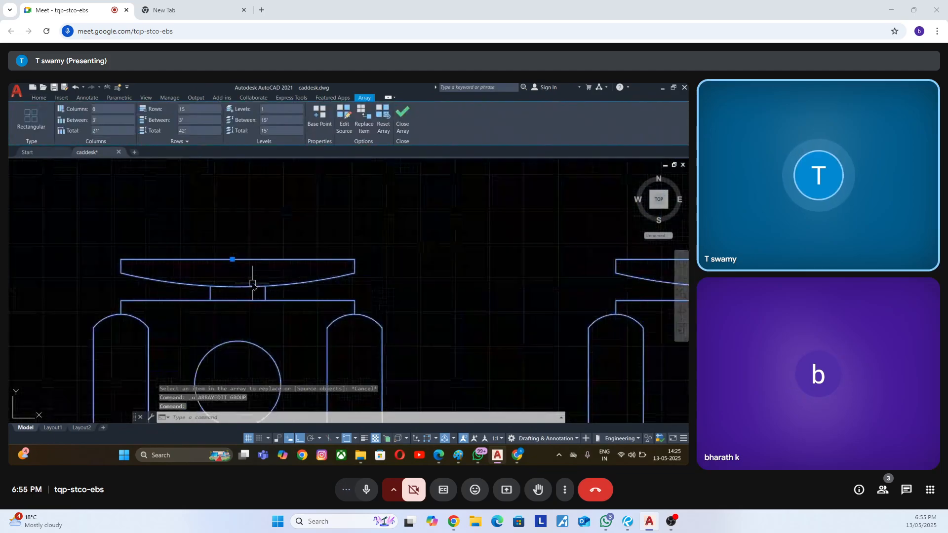
{"action": "scroll", "coordinate": [228, 261], "scroll_direction": "down", "scroll_amount": 2}
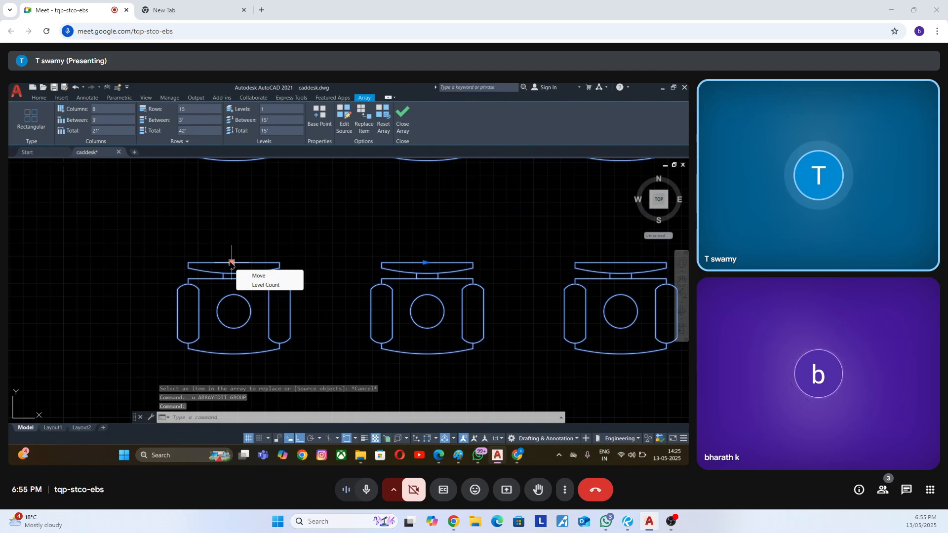
{"action": "scroll", "coordinate": [561, 355], "scroll_direction": "down", "scroll_amount": 6}
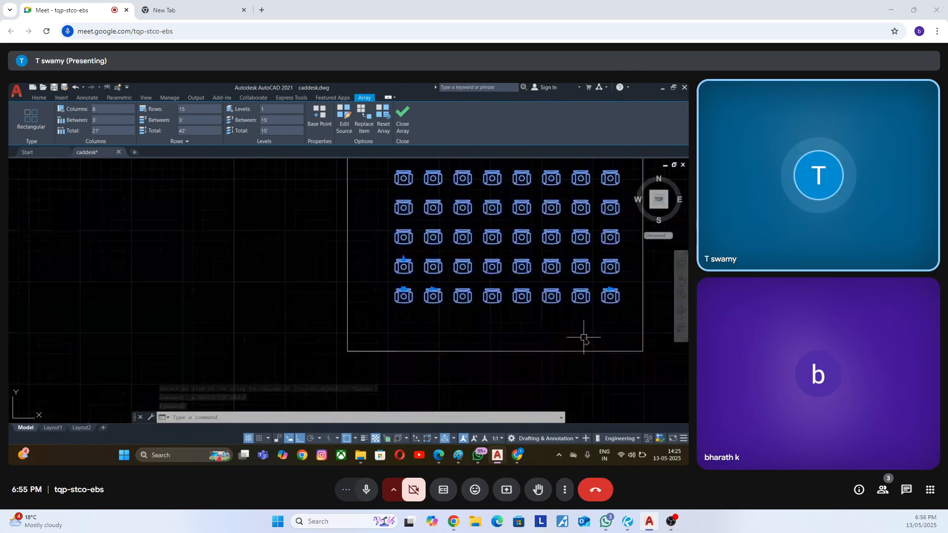
Compare the rocking chair's insertion grip with the array's base point grip on the lower-left chair.
{"action": "scroll", "coordinate": [535, 323], "scroll_direction": "up", "scroll_amount": 3}
{"action": "scroll", "coordinate": [528, 318], "scroll_direction": "up", "scroll_amount": 4}
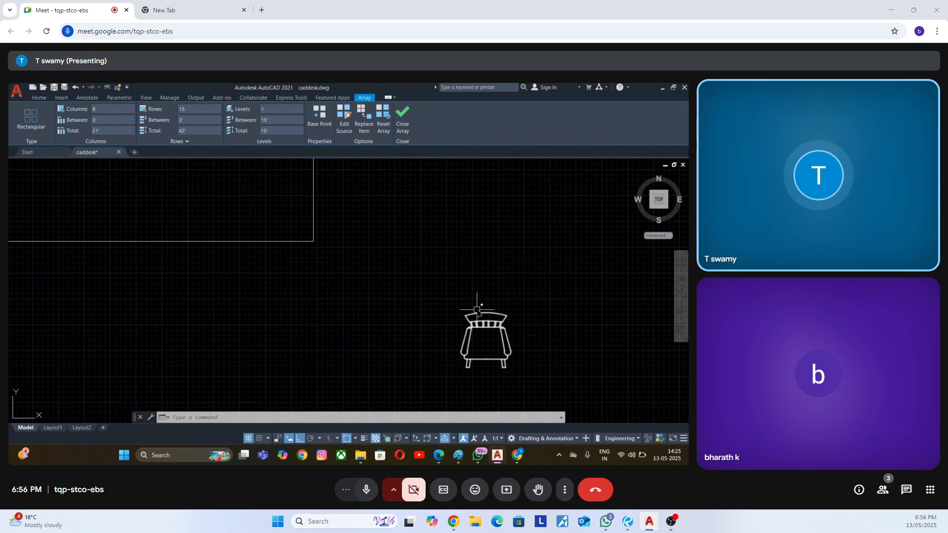
{"action": "key", "text": "Escape"}
{"action": "scroll", "coordinate": [486, 314], "scroll_direction": "up", "scroll_amount": 5}
{"action": "scroll", "coordinate": [489, 311], "scroll_direction": "down", "scroll_amount": 5}
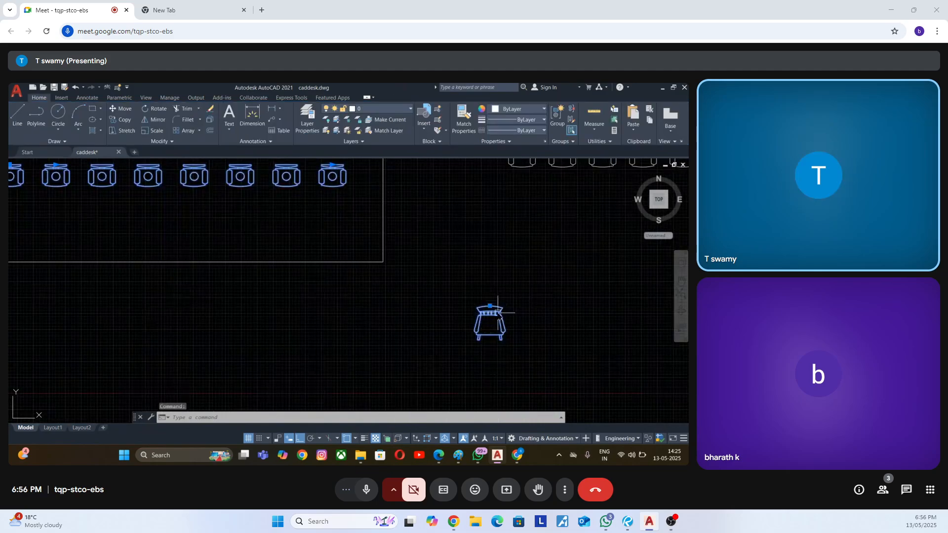
{"action": "scroll", "coordinate": [383, 276], "scroll_direction": "up", "scroll_amount": 6}
{"action": "scroll", "coordinate": [379, 269], "scroll_direction": "down", "scroll_amount": 6}
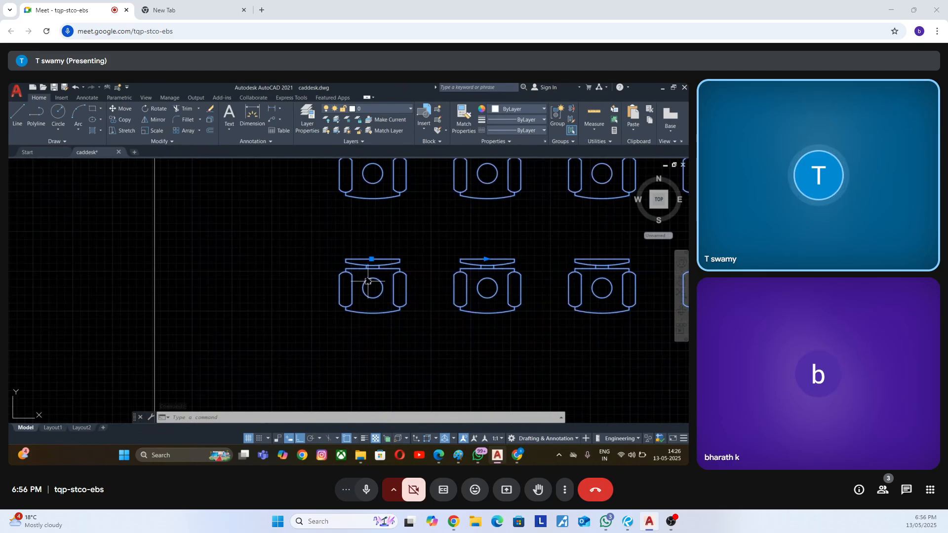
{"action": "scroll", "coordinate": [378, 289], "scroll_direction": "up", "scroll_amount": 4}
{"action": "scroll", "coordinate": [369, 284], "scroll_direction": "down", "scroll_amount": 4}
{"action": "scroll", "coordinate": [366, 278], "scroll_direction": "up", "scroll_amount": 2}
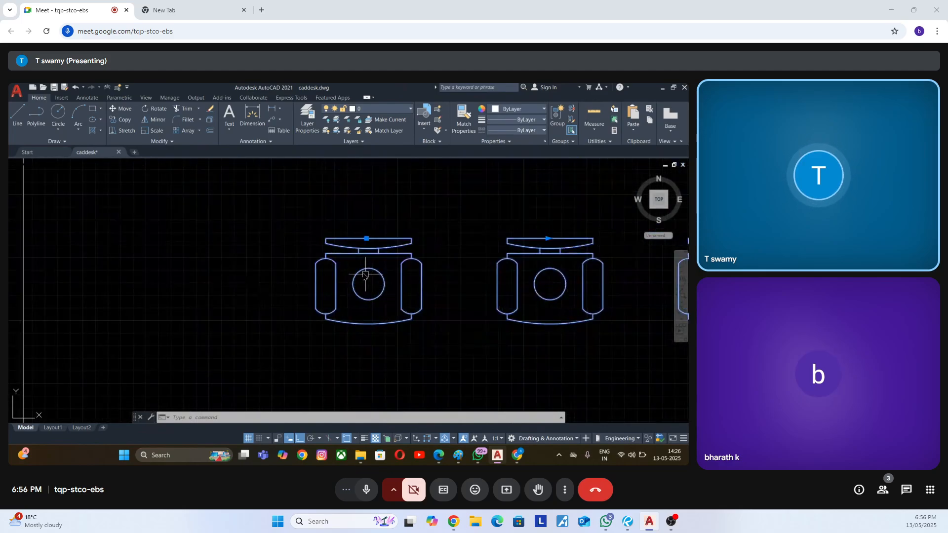
{"action": "scroll", "coordinate": [454, 296], "scroll_direction": "down", "scroll_amount": 4}
{"action": "scroll", "coordinate": [454, 296], "scroll_direction": "down", "scroll_amount": 3}
{"action": "middle_click_drag", "start_coordinate": [650, 355], "coordinate": [399, 274]}
{"action": "scroll", "coordinate": [215, 220], "scroll_direction": "up", "scroll_amount": 2}
{"action": "scroll", "coordinate": [414, 291], "scroll_direction": "down", "scroll_amount": 4}
{"action": "scroll", "coordinate": [237, 227], "scroll_direction": "up", "scroll_amount": 5}
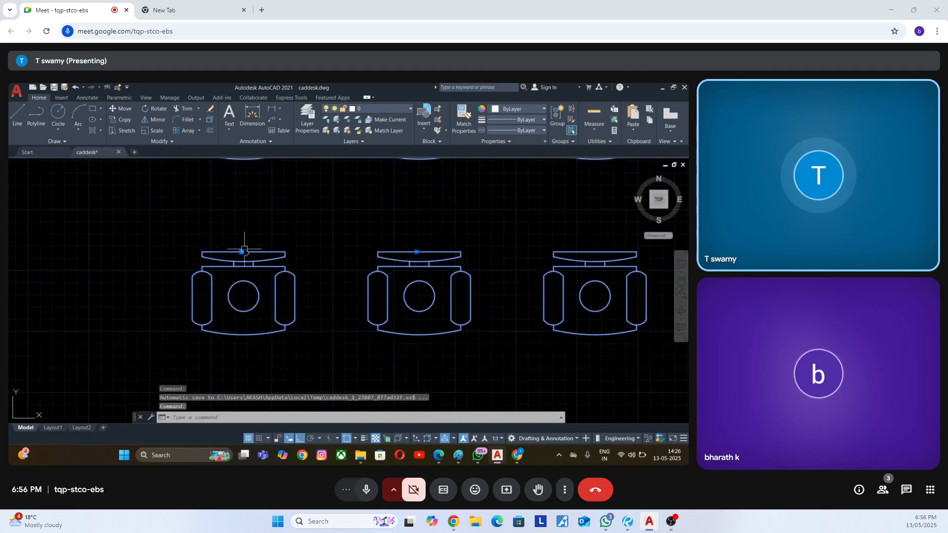
{"action": "scroll", "coordinate": [242, 251], "scroll_direction": "down", "scroll_amount": 8}
{"action": "key", "text": "Escape"}
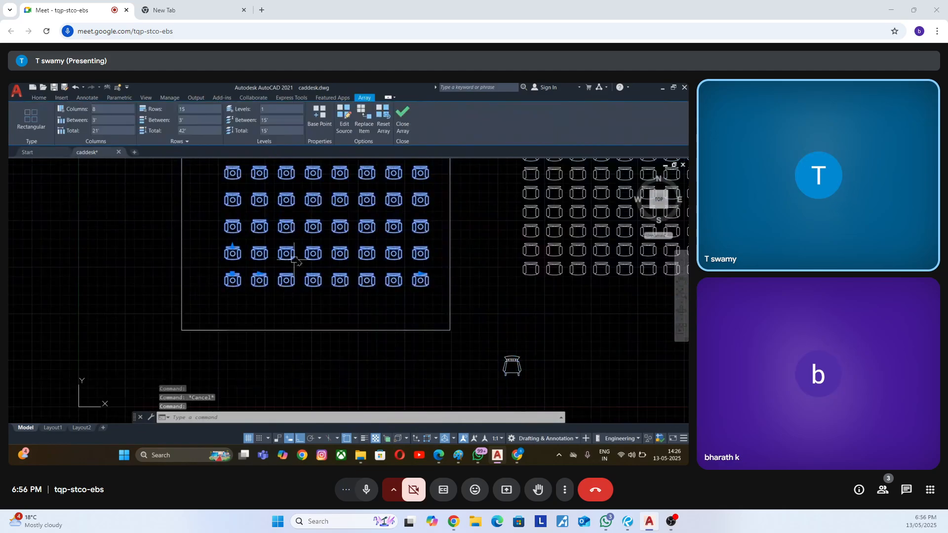
Set the chair array's base point to the lower-left corner of the seat on its lower-left chair.
{"action": "left_click", "coordinate": [319, 119]}
{"action": "scroll", "coordinate": [307, 270], "scroll_direction": "up", "scroll_amount": 5}
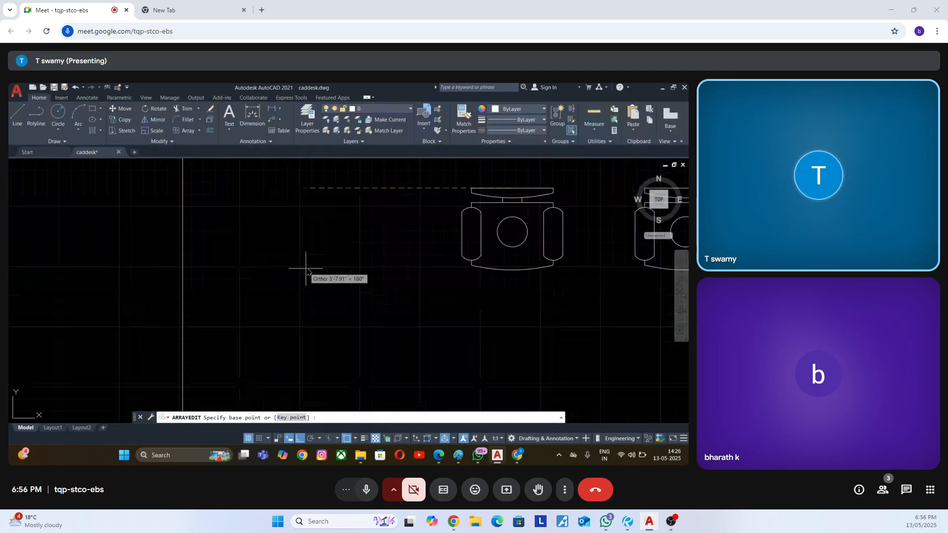
{"action": "left_click", "coordinate": [472, 266]}
{"action": "scroll", "coordinate": [360, 286], "scroll_direction": "down", "scroll_amount": 5}
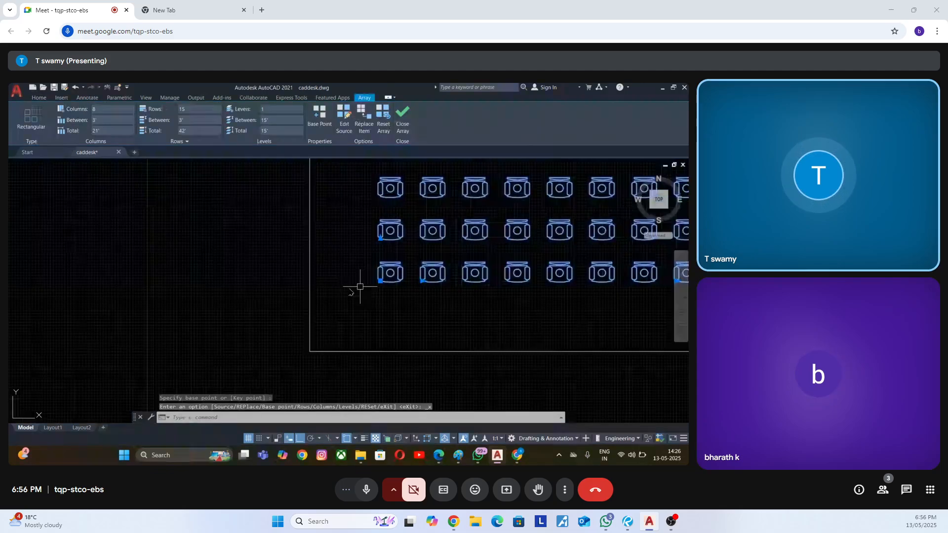
{"action": "scroll", "coordinate": [360, 286], "scroll_direction": "down", "scroll_amount": 6}
{"action": "key", "text": "Escape"}
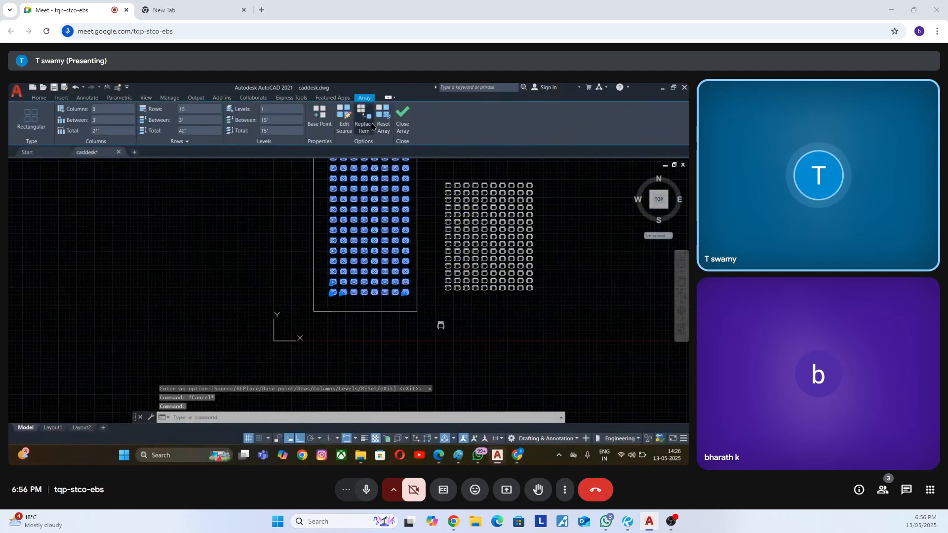
Start an array item replacement with the rocking chair, using the top middle of its backrest as base point.
{"action": "left_click", "coordinate": [365, 123]}
{"action": "scroll", "coordinate": [439, 325], "scroll_direction": "up", "scroll_amount": 6}
{"action": "left_click", "coordinate": [450, 282]}
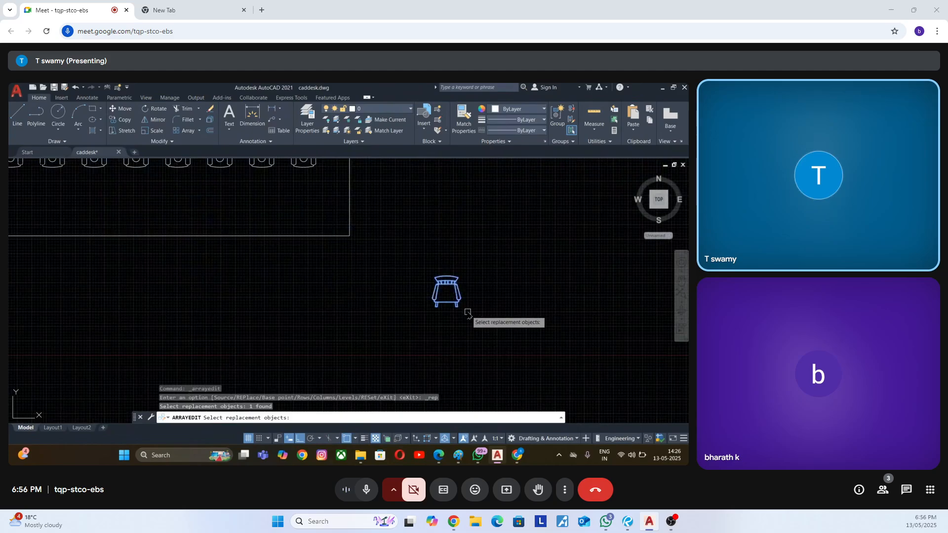
{"action": "key", "text": "Return"}
{"action": "scroll", "coordinate": [440, 286], "scroll_direction": "up", "scroll_amount": 4}
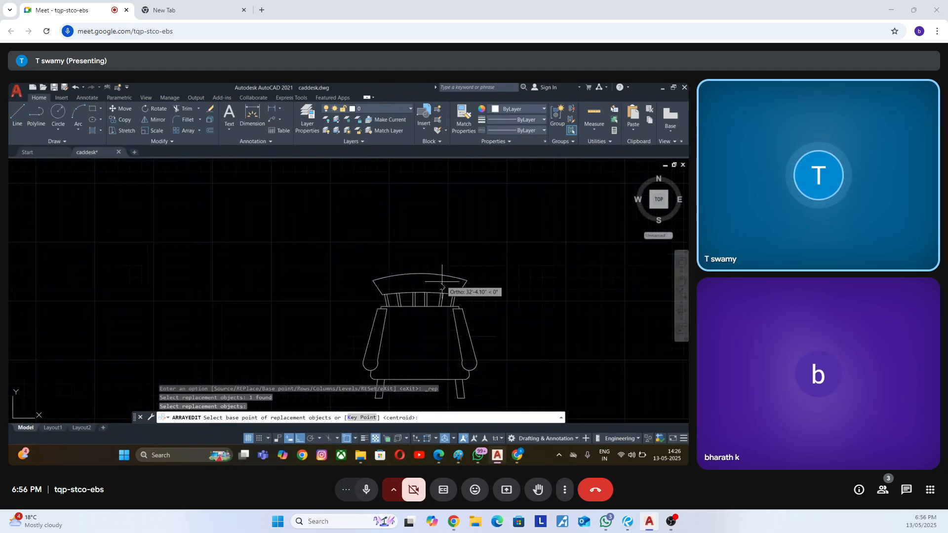
{"action": "scroll", "coordinate": [438, 286], "scroll_direction": "down", "scroll_amount": 1}
{"action": "scroll", "coordinate": [438, 285], "scroll_direction": "up", "scroll_amount": 4}
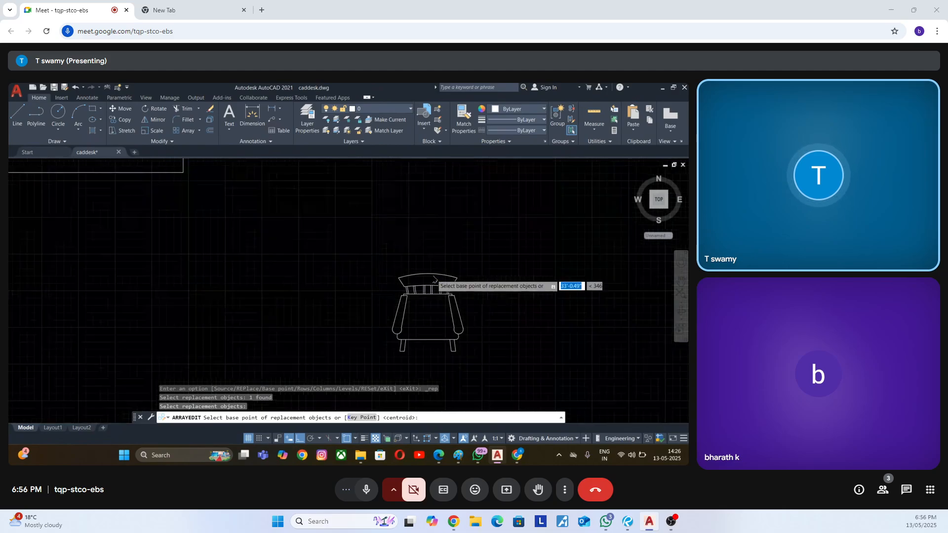
{"action": "left_click", "coordinate": [423, 271]}
Replace the lower-left chair of the desk chair array with the rocking chair.
{"action": "scroll", "coordinate": [439, 276], "scroll_direction": "down", "scroll_amount": 6}
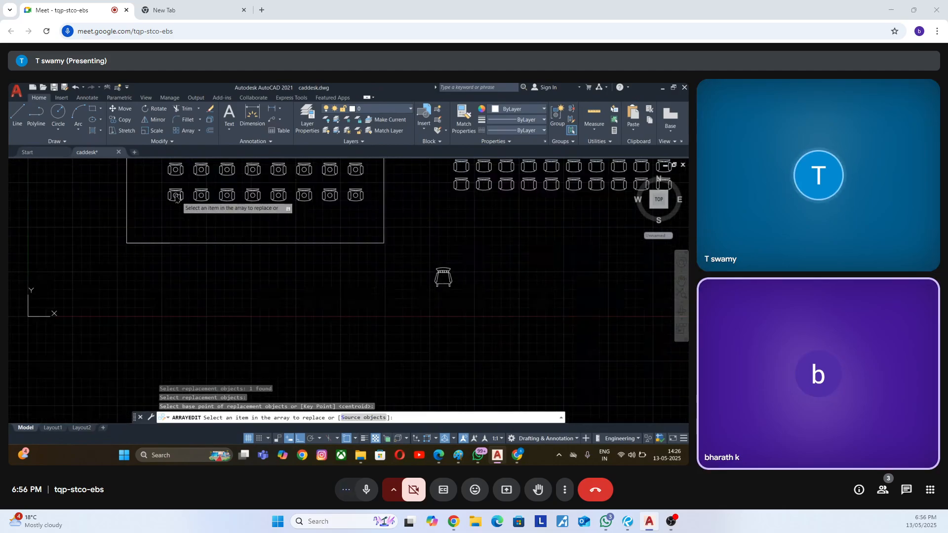
{"action": "scroll", "coordinate": [188, 203], "scroll_direction": "up", "scroll_amount": 2}
{"action": "scroll", "coordinate": [209, 228], "scroll_direction": "down", "scroll_amount": 4}
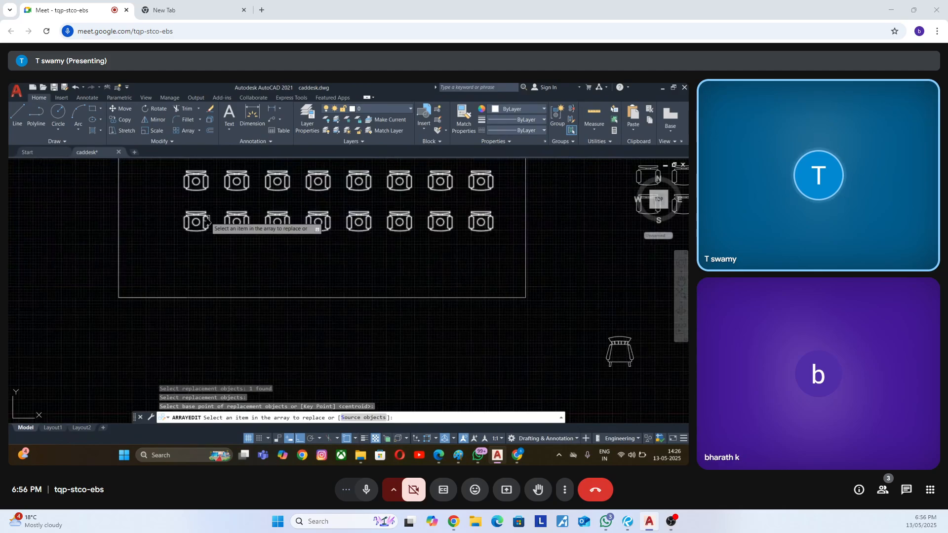
{"action": "left_click", "coordinate": [207, 220]}
{"action": "scroll", "coordinate": [241, 263], "scroll_direction": "down", "scroll_amount": 6}
Examine how the replaced lower-left chair is positioned relative to its neighbouring desk chairs and the rectangle.
{"action": "scroll", "coordinate": [222, 264], "scroll_direction": "up", "scroll_amount": 11}
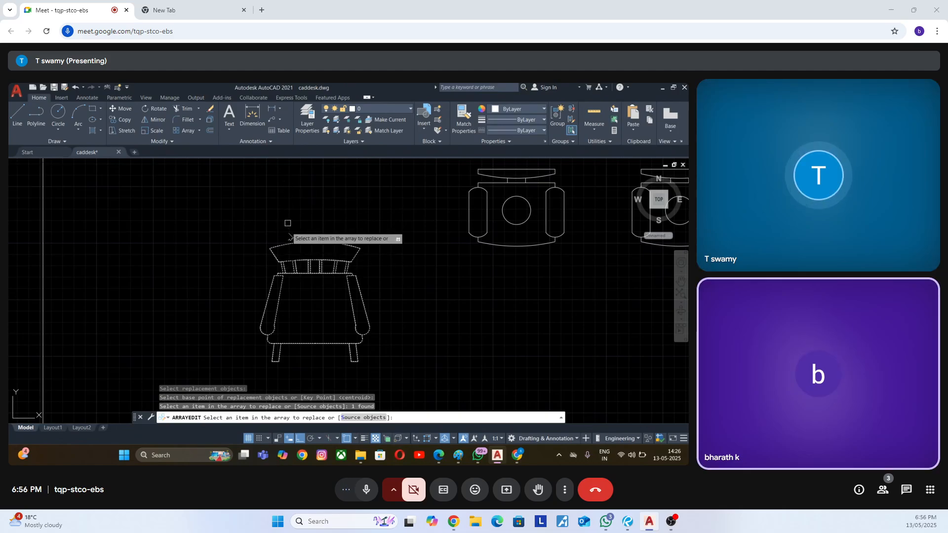
{"action": "scroll", "coordinate": [275, 262], "scroll_direction": "down", "scroll_amount": 2}
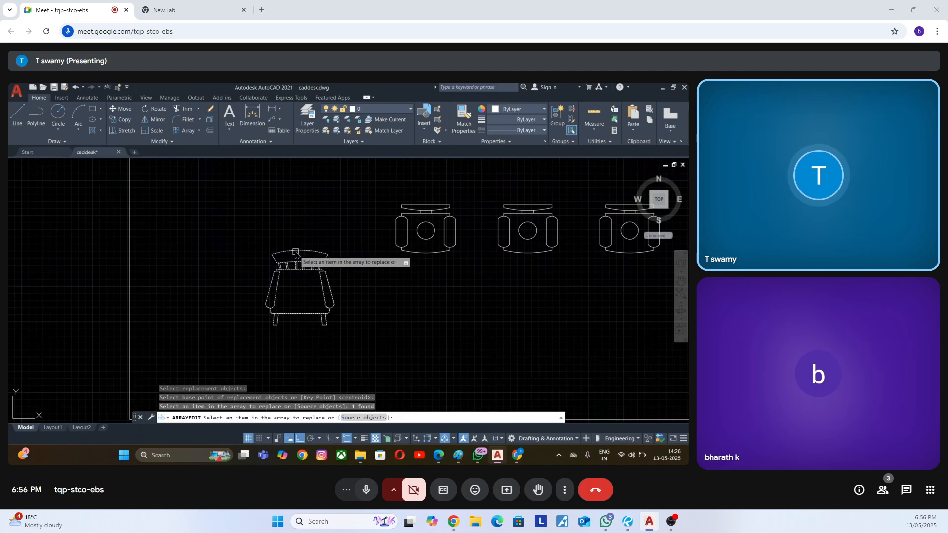
{"action": "scroll", "coordinate": [318, 283], "scroll_direction": "down", "scroll_amount": 4}
{"action": "scroll", "coordinate": [307, 280], "scroll_direction": "up", "scroll_amount": 2}
{"action": "scroll", "coordinate": [316, 271], "scroll_direction": "up", "scroll_amount": 3}
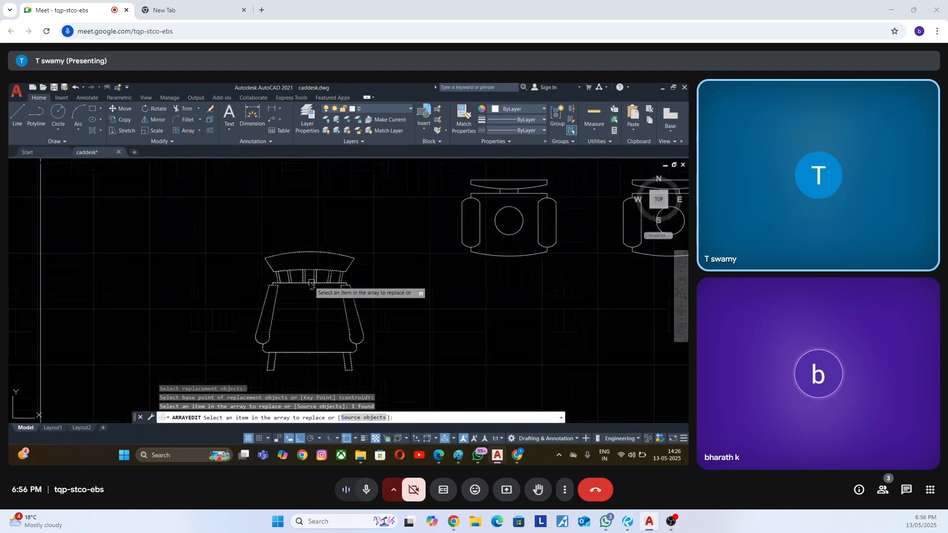
{"action": "scroll", "coordinate": [311, 284], "scroll_direction": "down", "scroll_amount": 3}
{"action": "scroll", "coordinate": [308, 287], "scroll_direction": "up", "scroll_amount": 3}
{"action": "scroll", "coordinate": [307, 279], "scroll_direction": "down", "scroll_amount": 3}
{"action": "scroll", "coordinate": [318, 275], "scroll_direction": "down", "scroll_amount": 3}
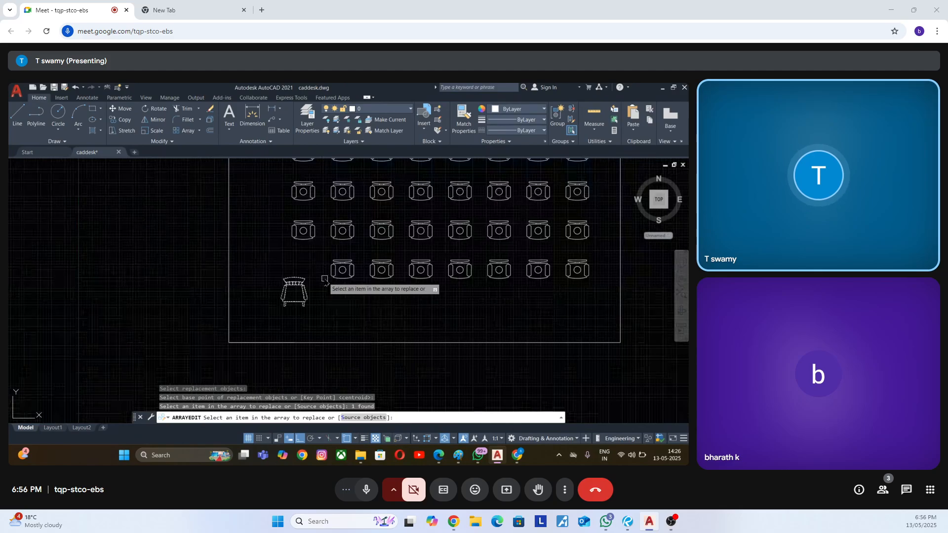
{"action": "scroll", "coordinate": [303, 289], "scroll_direction": "up", "scroll_amount": 5}
{"action": "scroll", "coordinate": [296, 285], "scroll_direction": "down", "scroll_amount": 4}
{"action": "scroll", "coordinate": [314, 253], "scroll_direction": "up", "scroll_amount": 2}
{"action": "middle_click_drag", "start_coordinate": [314, 254], "coordinate": [313, 247]}
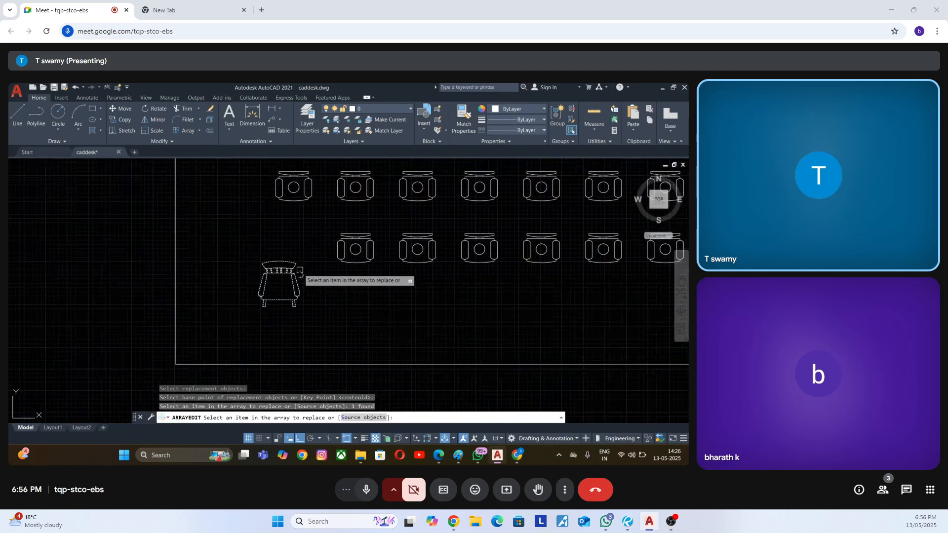
{"action": "scroll", "coordinate": [297, 271], "scroll_direction": "down", "scroll_amount": 3}
{"action": "scroll", "coordinate": [290, 280], "scroll_direction": "up", "scroll_amount": 5}
{"action": "scroll", "coordinate": [299, 288], "scroll_direction": "down", "scroll_amount": 3}
{"action": "scroll", "coordinate": [310, 300], "scroll_direction": "up", "scroll_amount": 3}
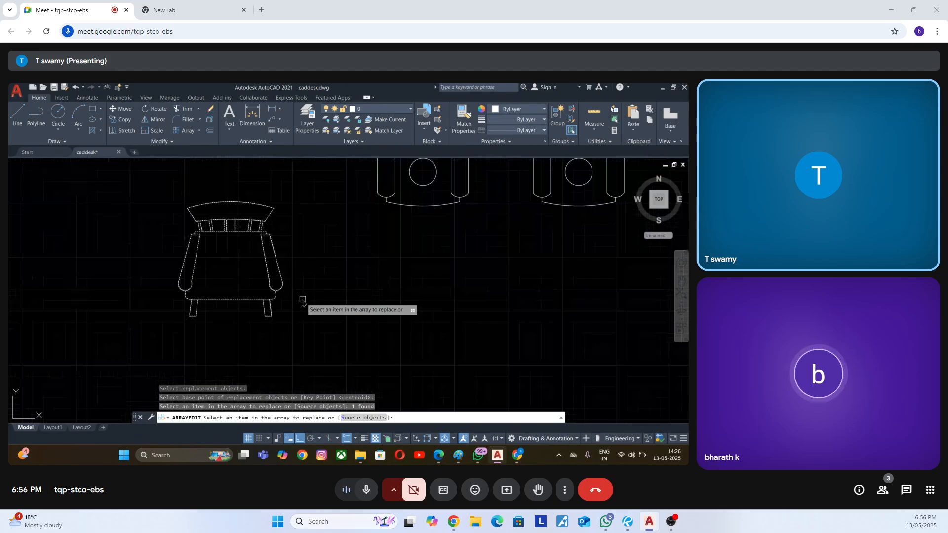
Replace the fourth chair in the array's bottom row with the rocking chair as well.
{"action": "scroll", "coordinate": [303, 302], "scroll_direction": "down", "scroll_amount": 3}
{"action": "scroll", "coordinate": [279, 288], "scroll_direction": "down", "scroll_amount": 2}
{"action": "scroll", "coordinate": [348, 272], "scroll_direction": "up", "scroll_amount": 2}
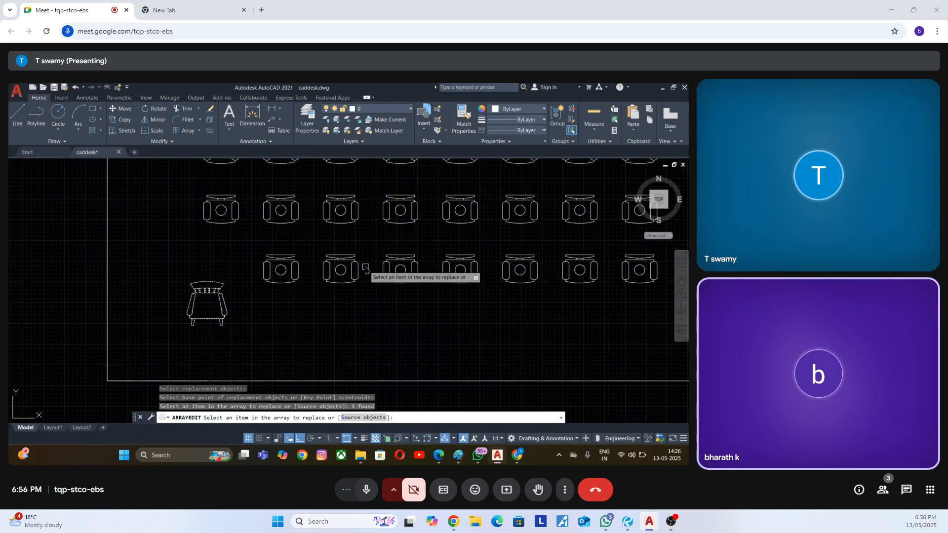
{"action": "left_click", "coordinate": [401, 260]}
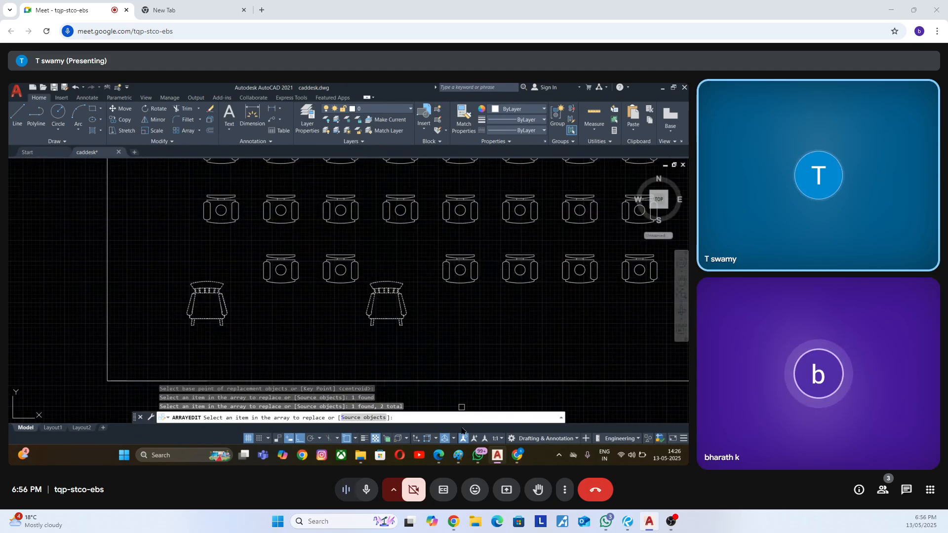
Switch to the Google Meet window and dismiss its infinity mirror warning.
{"action": "mouse_move", "coordinate": [516, 457]}
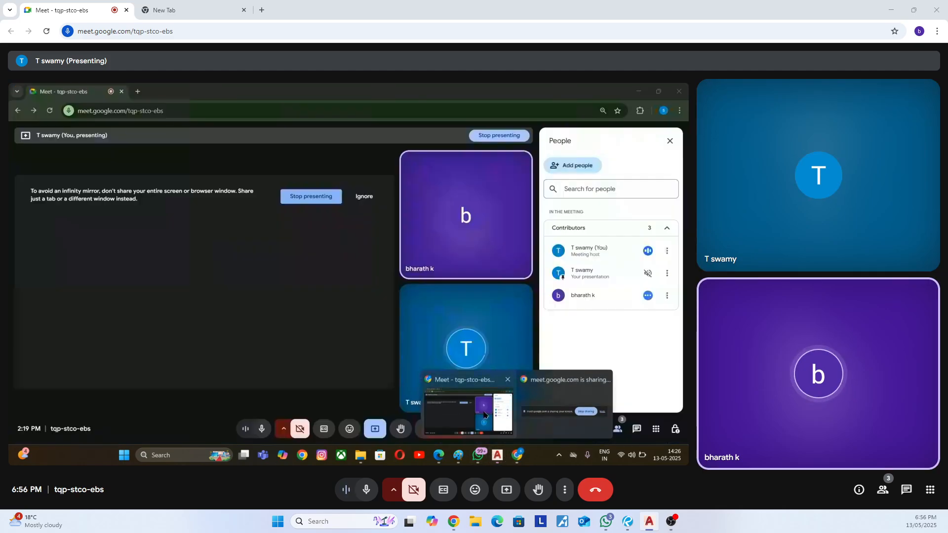
{"action": "left_click", "coordinate": [469, 382]}
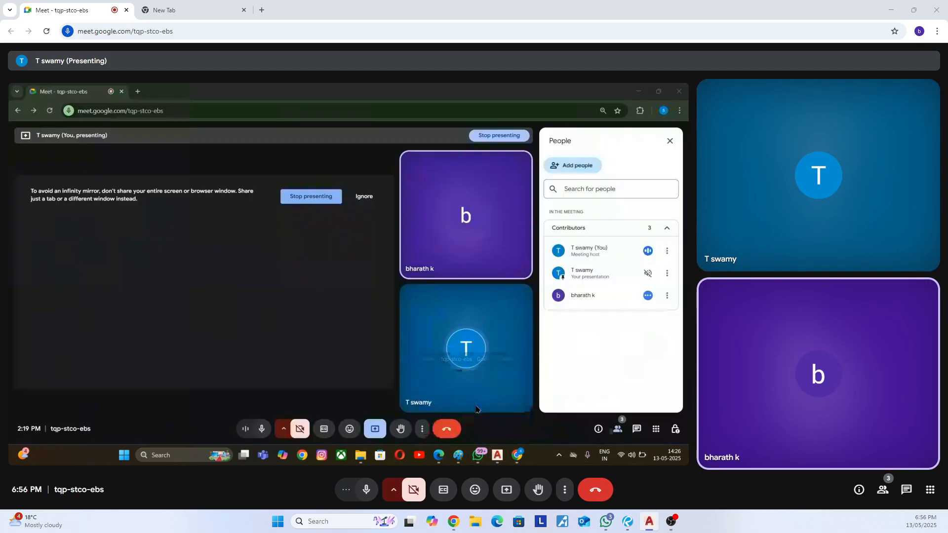
{"action": "left_click", "coordinate": [364, 196]}
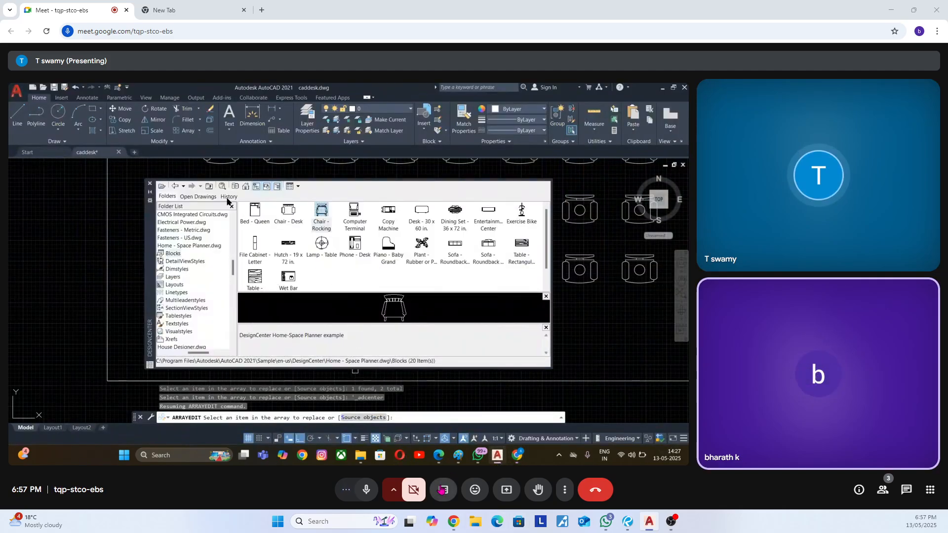
Present the entire Screen 1 in the Google Meet call.
{"action": "left_click", "coordinate": [506, 490]}
{"action": "left_click", "coordinate": [542, 300]}
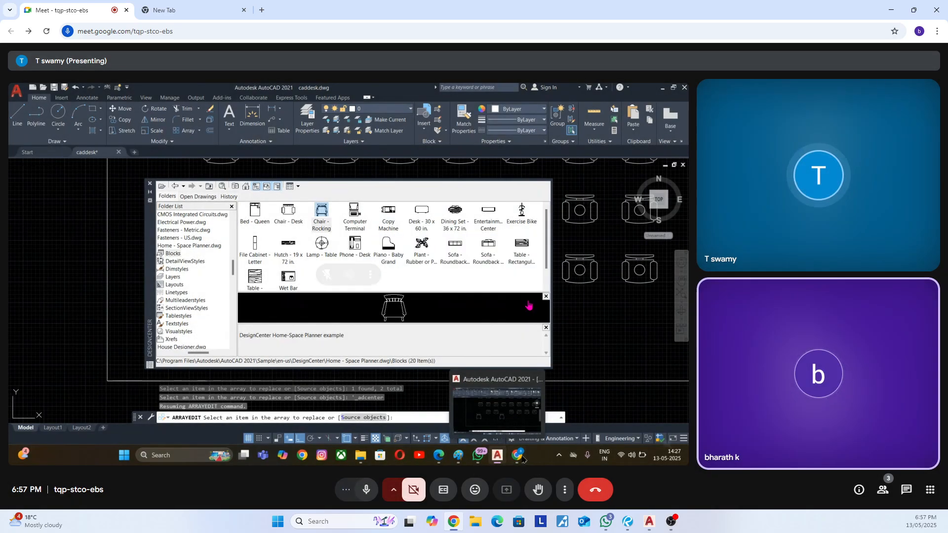
{"action": "left_click", "coordinate": [563, 90]}
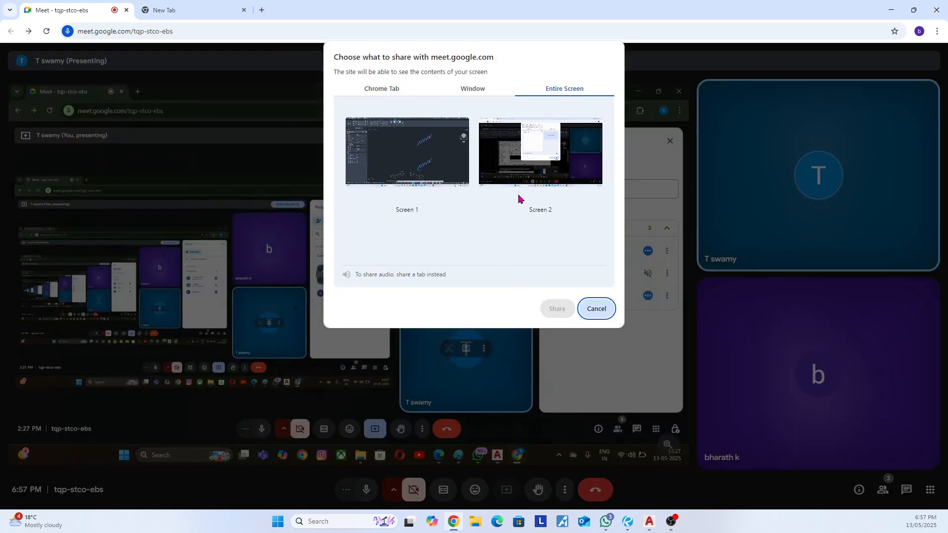
{"action": "left_click", "coordinate": [441, 173]}
{"action": "left_click", "coordinate": [557, 314]}
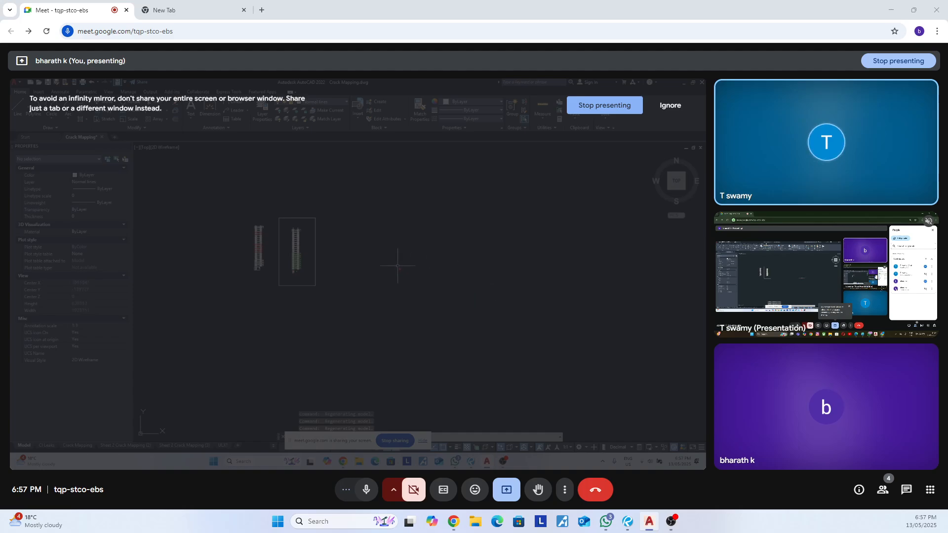
Move the screen-sharing notice off the Crack Mapping drawing's command line and dismiss the infinity mirror warning in Meet.
{"action": "key", "text": "Escape"}
{"action": "key", "text": "Escape"}
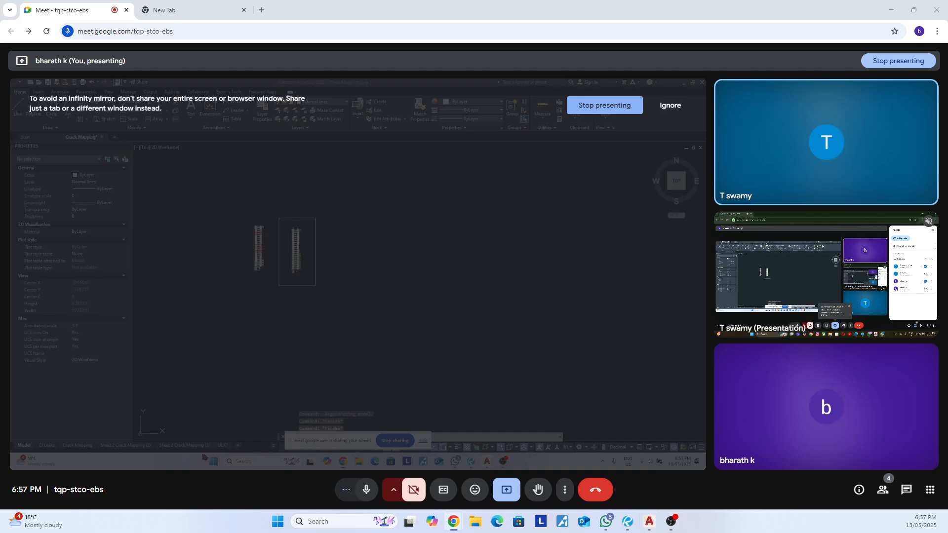
{"action": "left_click_drag", "start_coordinate": [320, 438], "coordinate": [186, 463]}
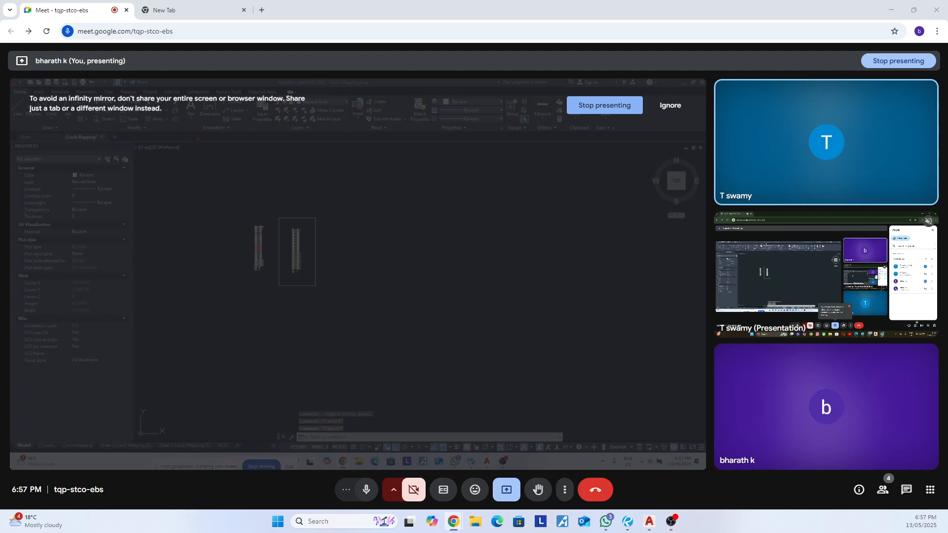
{"action": "scroll", "coordinate": [430, 222], "scroll_direction": "up", "scroll_amount": 5}
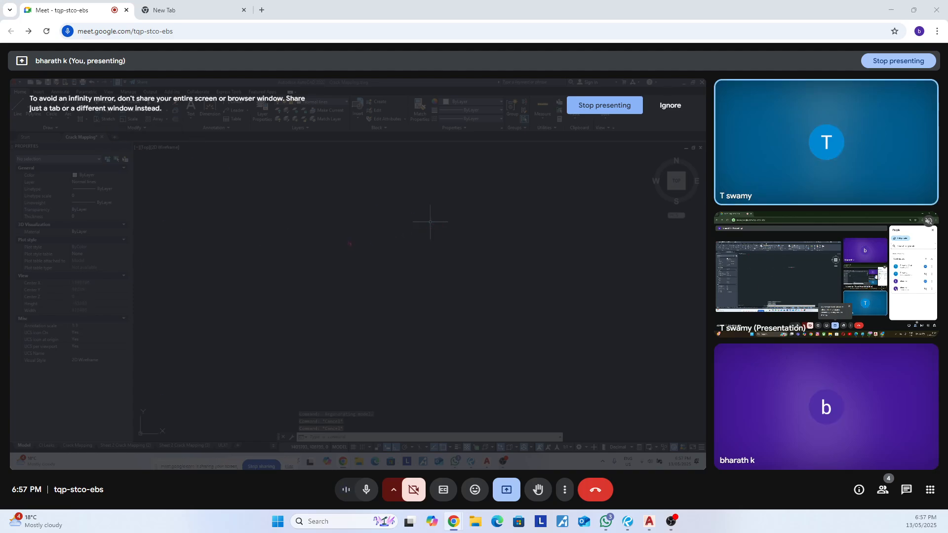
{"action": "left_click", "coordinate": [374, 174]}
{"action": "left_click", "coordinate": [392, 215]}
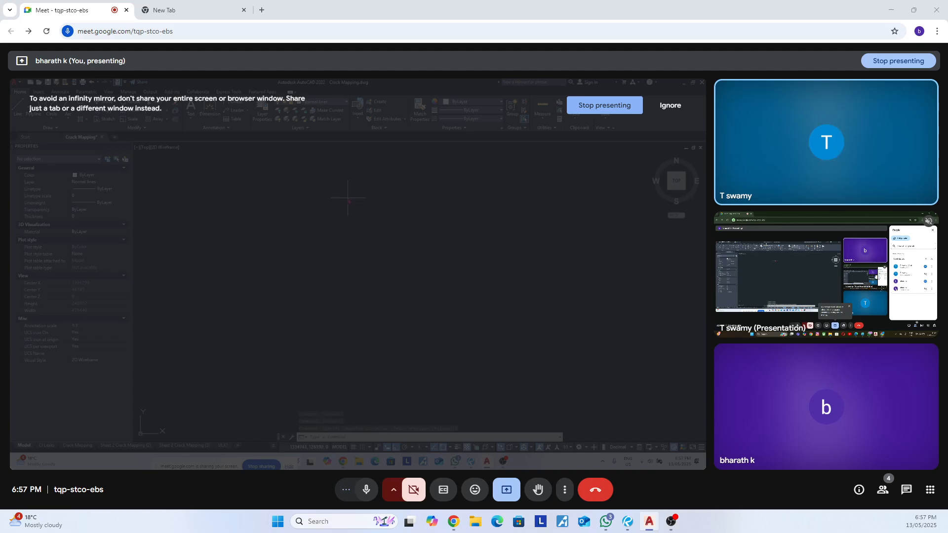
{"action": "left_click", "coordinate": [670, 105]}
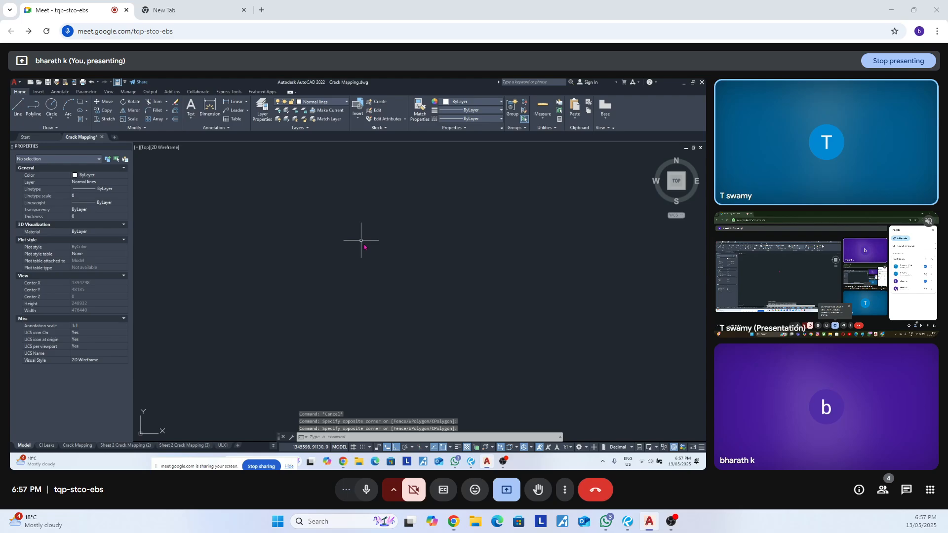
Open DesignCenter over the drawing area and browse through en-us and DesignCenter to the blocks of Home - Space Planner.dwg.
{"action": "key", "text": "ctrl+2"}
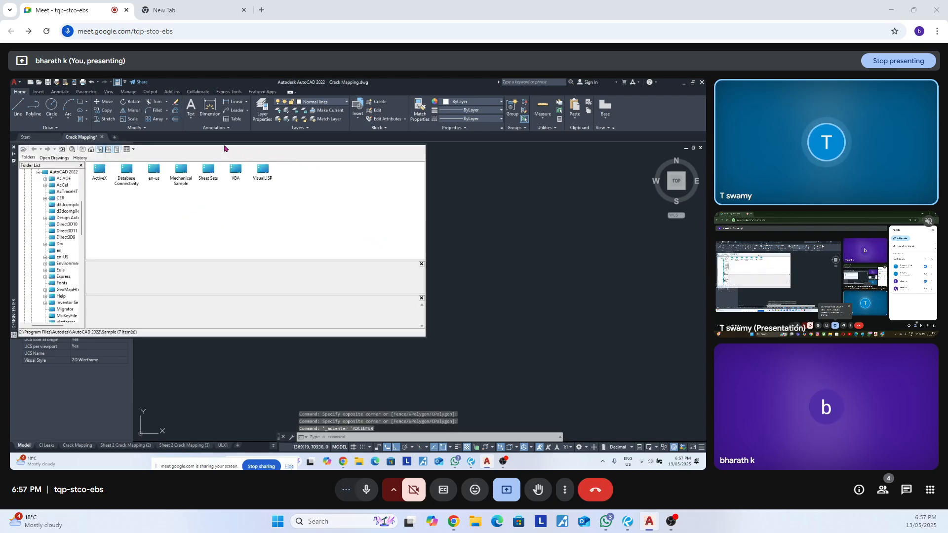
{"action": "left_click_drag", "start_coordinate": [16, 222], "coordinate": [182, 231]}
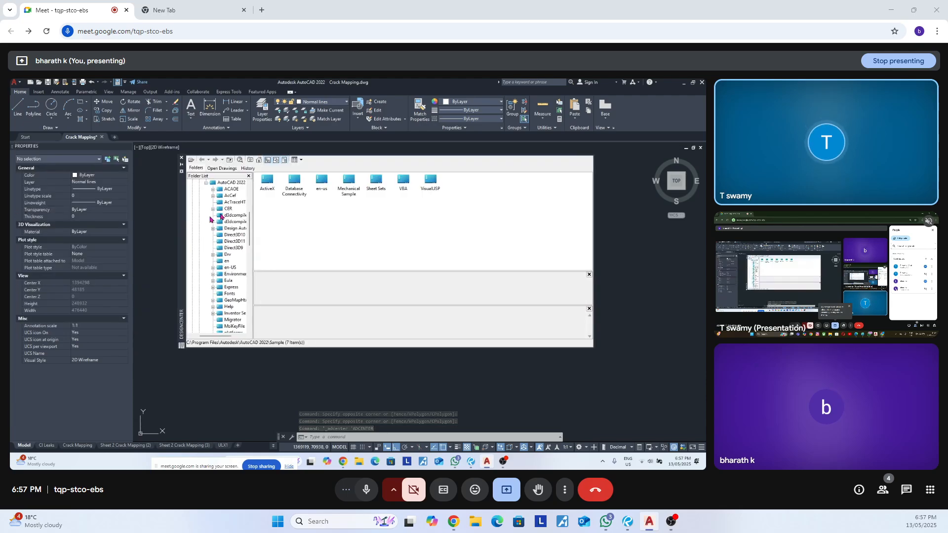
{"action": "double_click", "coordinate": [322, 183]}
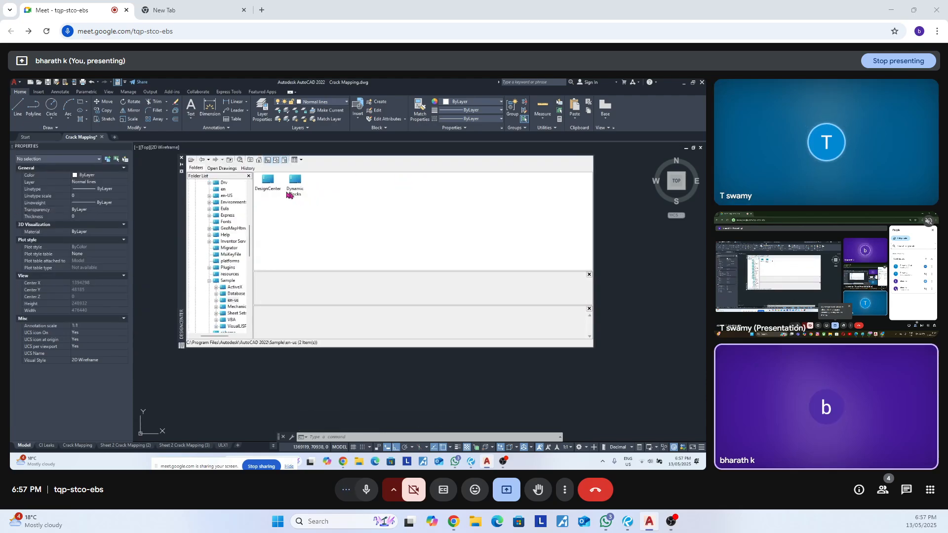
{"action": "double_click", "coordinate": [267, 187]}
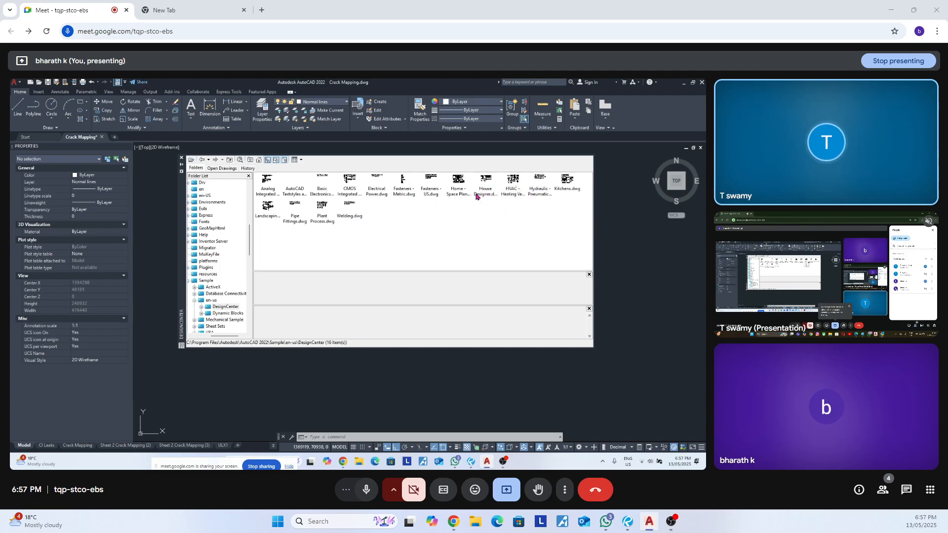
{"action": "left_click", "coordinate": [458, 191]}
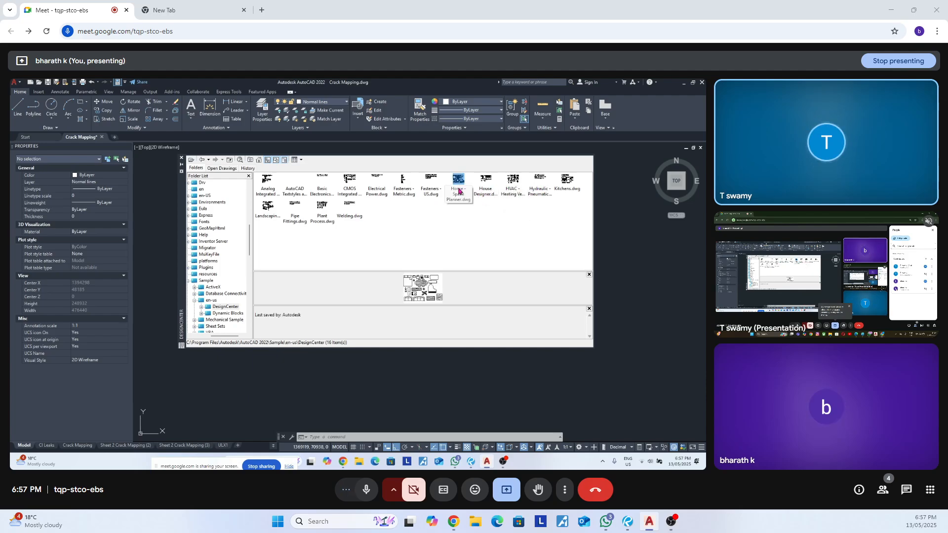
{"action": "double_click", "coordinate": [458, 192]}
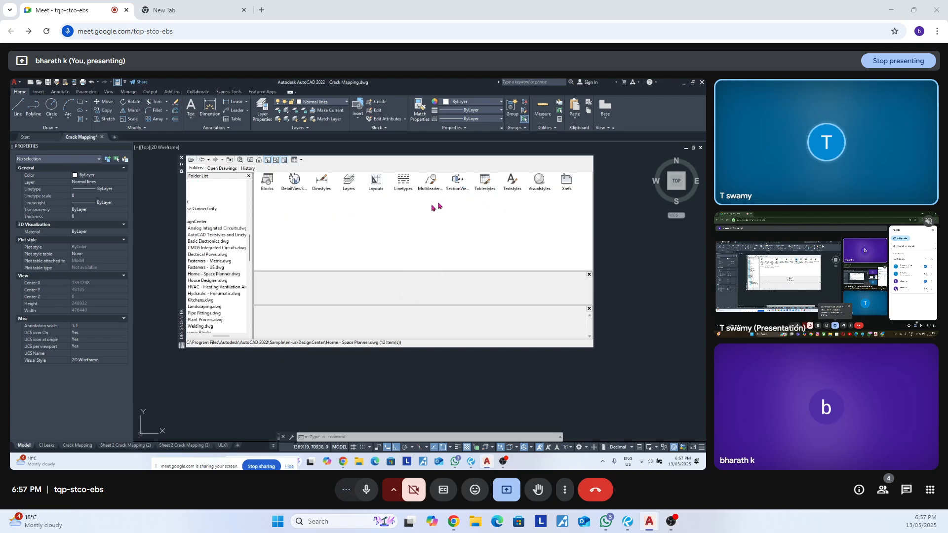
{"action": "double_click", "coordinate": [265, 188]}
Insert the Chair - Desk block at scale 1 and rotation 0 in the empty drawing area.
{"action": "left_click", "coordinate": [323, 190]}
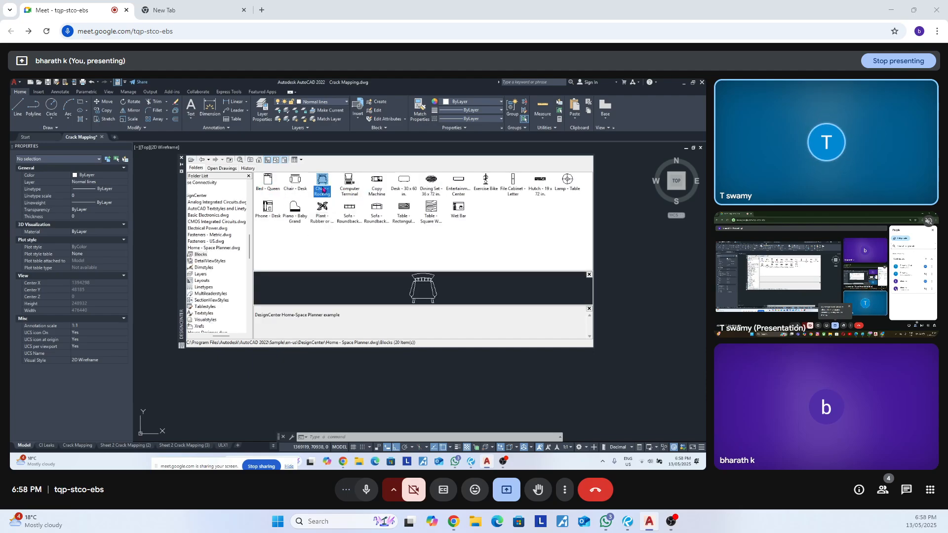
{"action": "left_click", "coordinate": [300, 189]}
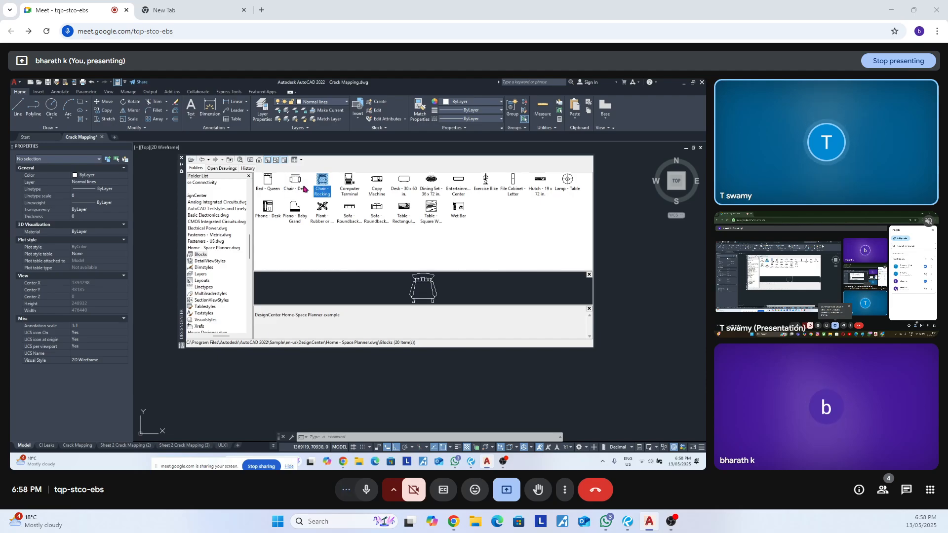
{"action": "double_click", "coordinate": [300, 189]}
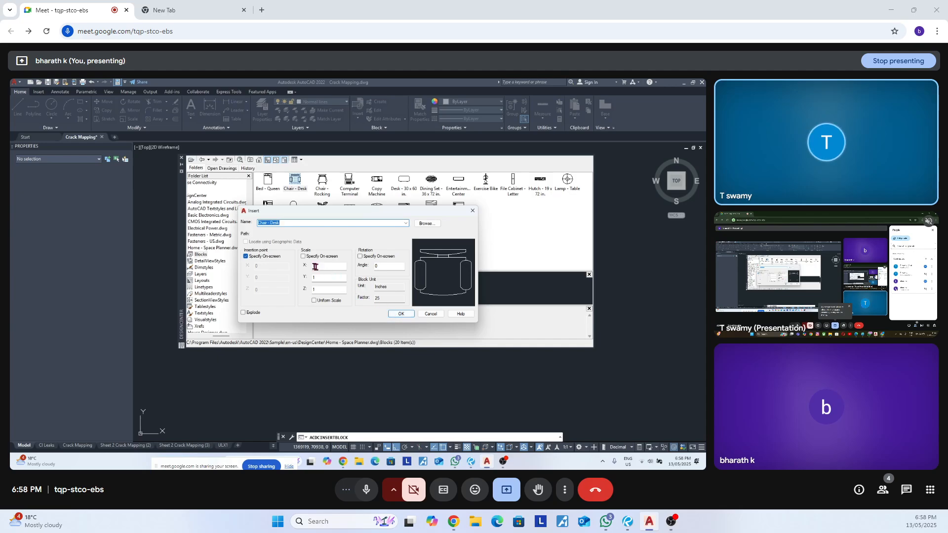
{"action": "left_click", "coordinate": [400, 314]}
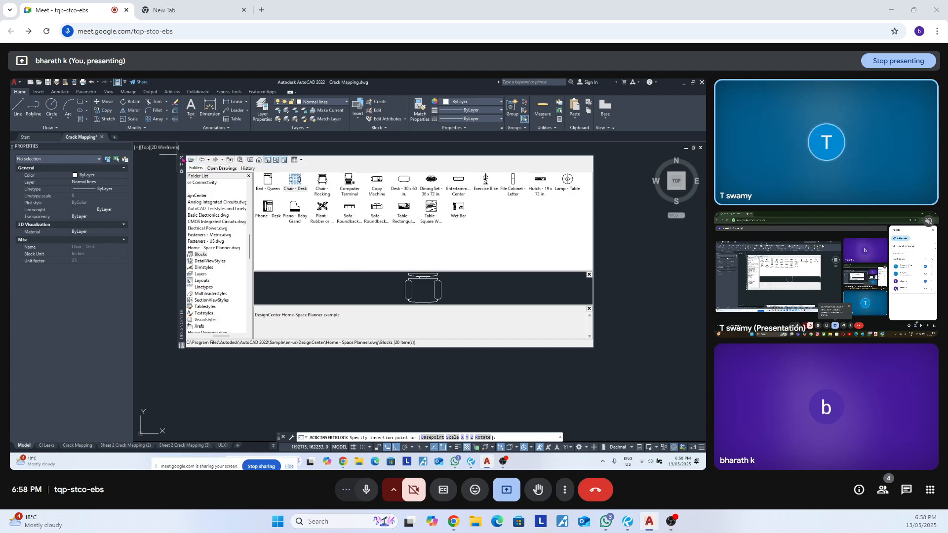
{"action": "left_click", "coordinate": [343, 223]}
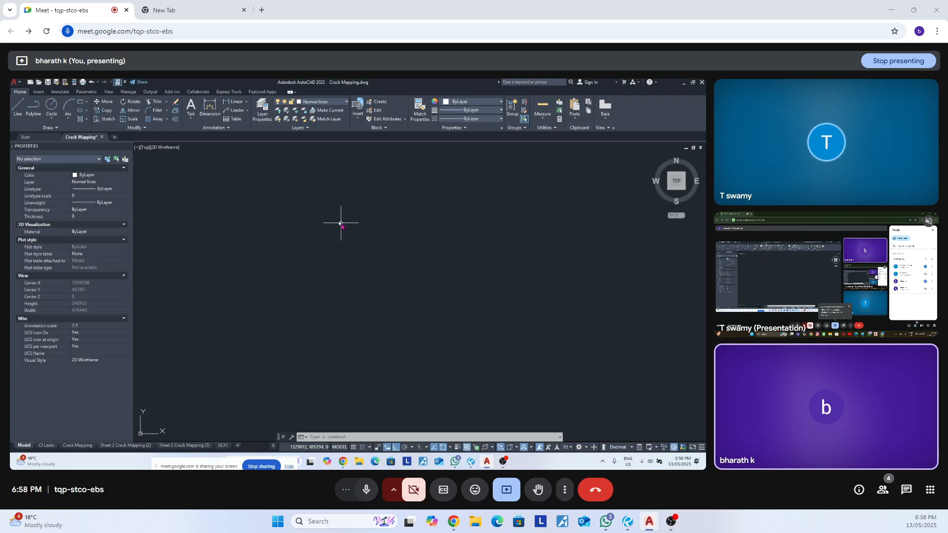
Create a rectangular array of the inserted desk chair with 4 columns and 3 rows.
{"action": "type", "text": "z"}
{"action": "key", "text": "space"}
{"action": "left_click", "coordinate": [322, 216]}
{"action": "left_click", "coordinate": [355, 228]}
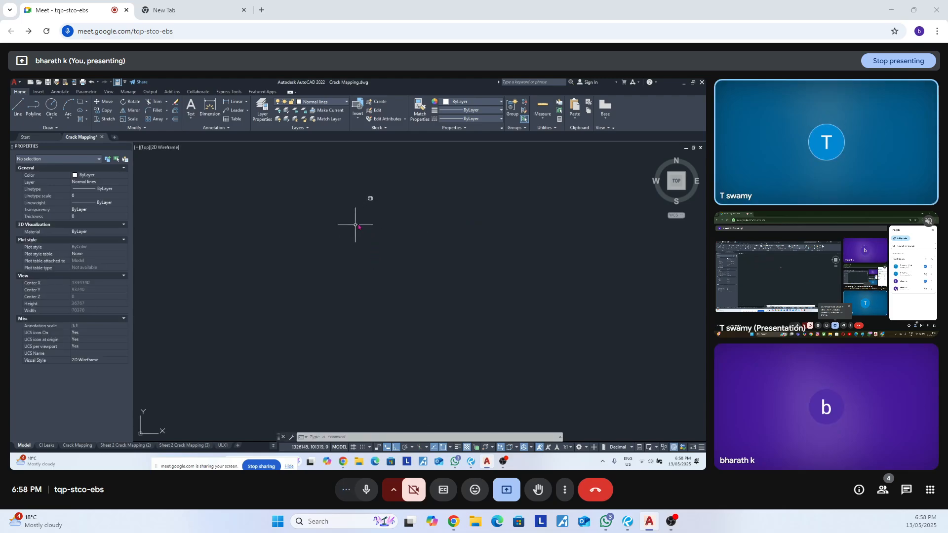
{"action": "scroll", "coordinate": [375, 195], "scroll_direction": "up", "scroll_amount": 10}
{"action": "scroll", "coordinate": [382, 208], "scroll_direction": "down", "scroll_amount": 8}
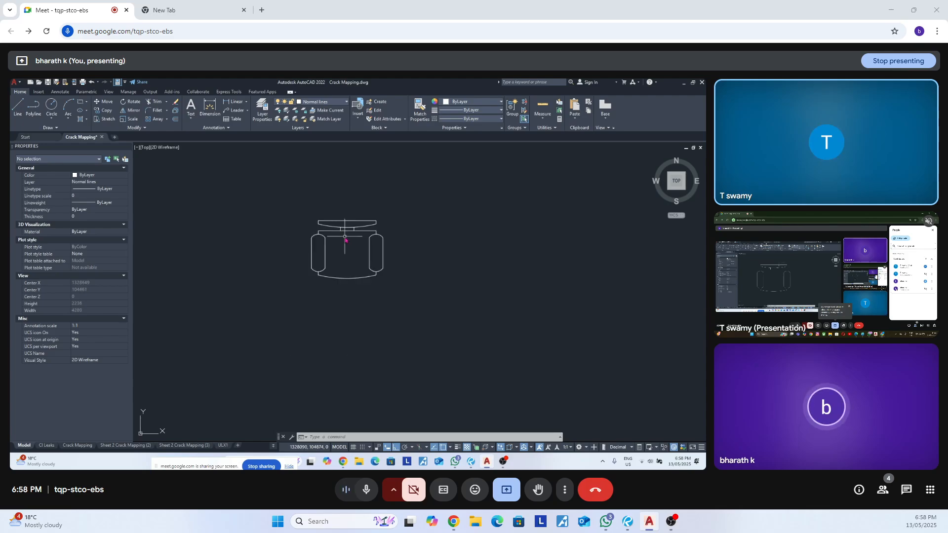
{"action": "scroll", "coordinate": [359, 212], "scroll_direction": "up", "scroll_amount": 2}
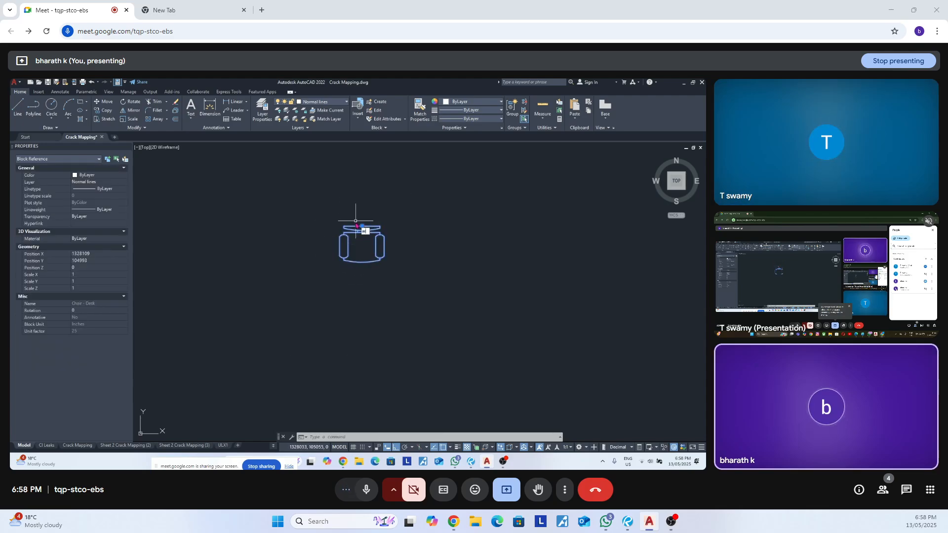
{"action": "left_click", "coordinate": [355, 226]}
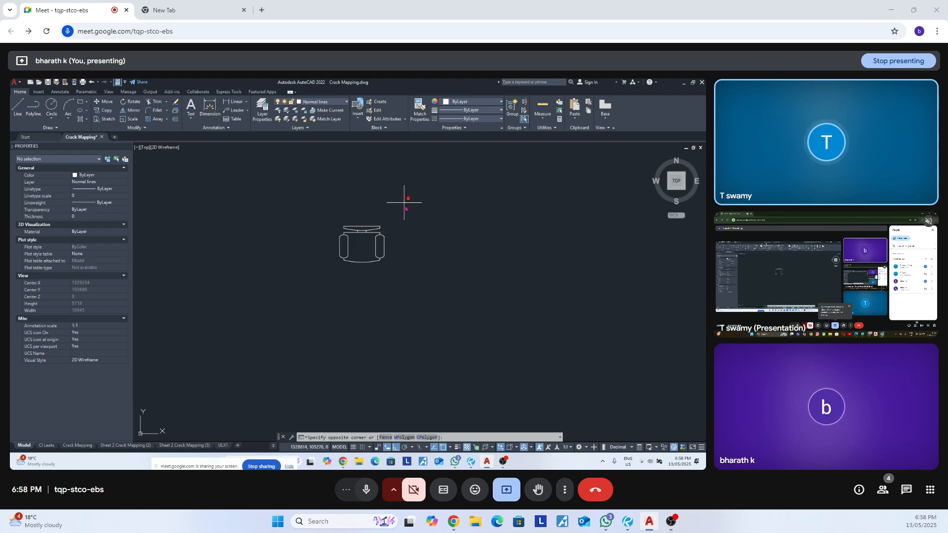
{"action": "key", "text": "Return"}
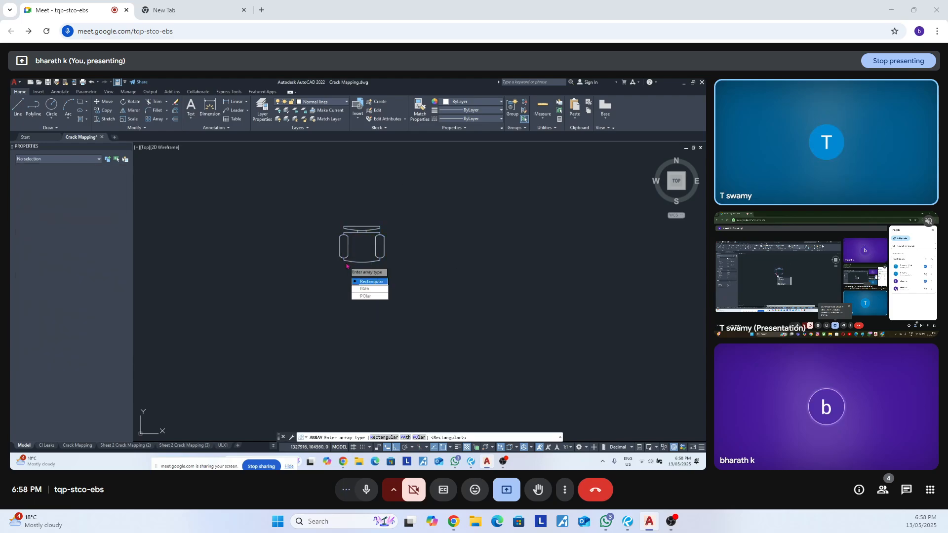
{"action": "left_click", "coordinate": [370, 284]}
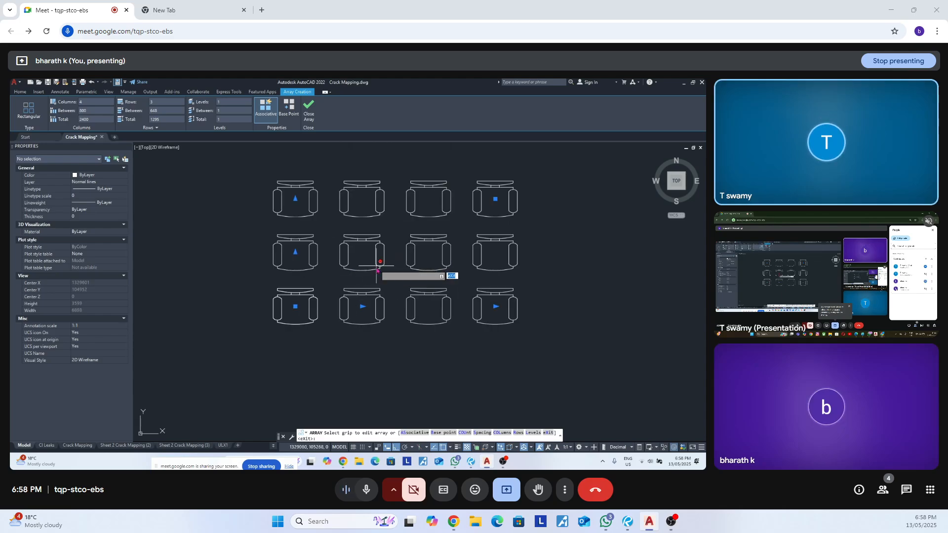
{"action": "scroll", "coordinate": [361, 269], "scroll_direction": "up", "scroll_amount": 4}
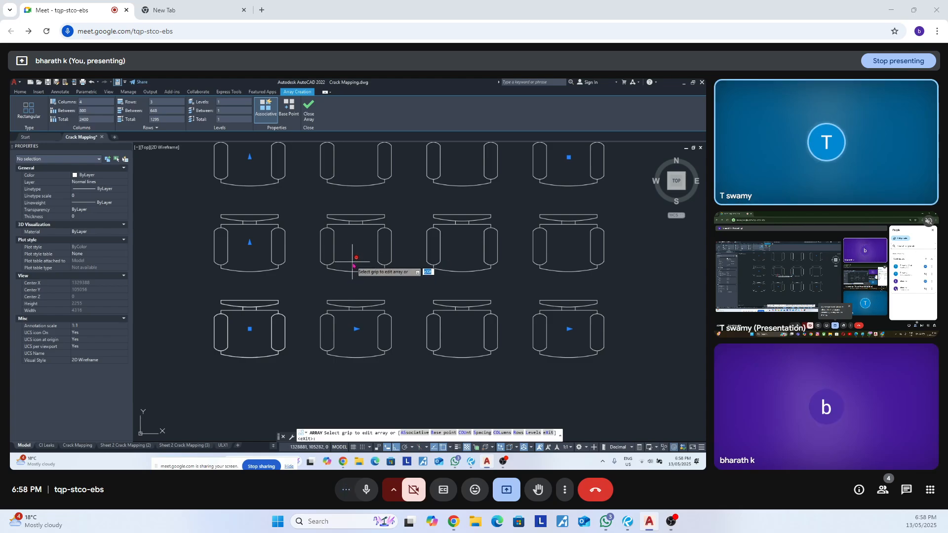
{"action": "scroll", "coordinate": [354, 266], "scroll_direction": "down", "scroll_amount": 1}
{"action": "scroll", "coordinate": [356, 267], "scroll_direction": "up", "scroll_amount": 4}
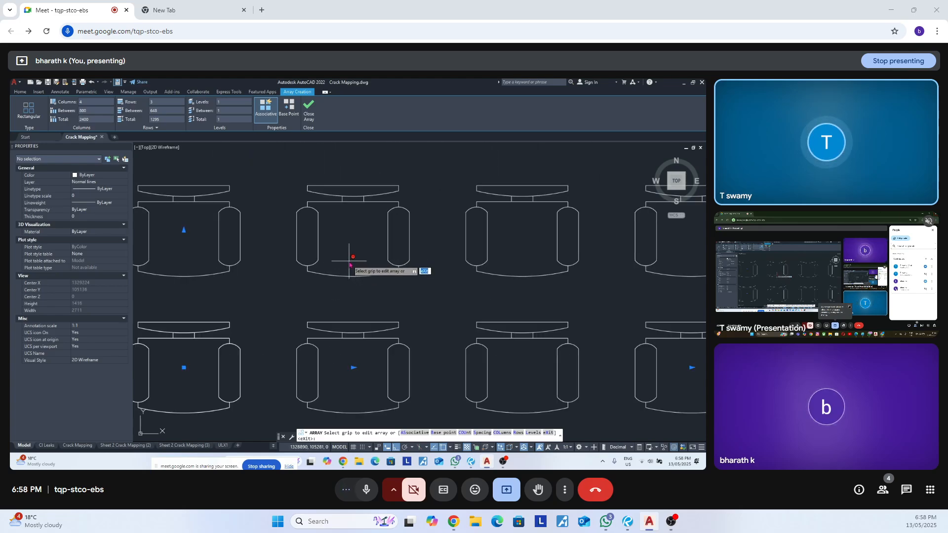
{"action": "scroll", "coordinate": [354, 258], "scroll_direction": "down", "scroll_amount": 1}
{"action": "scroll", "coordinate": [355, 261], "scroll_direction": "up", "scroll_amount": 1}
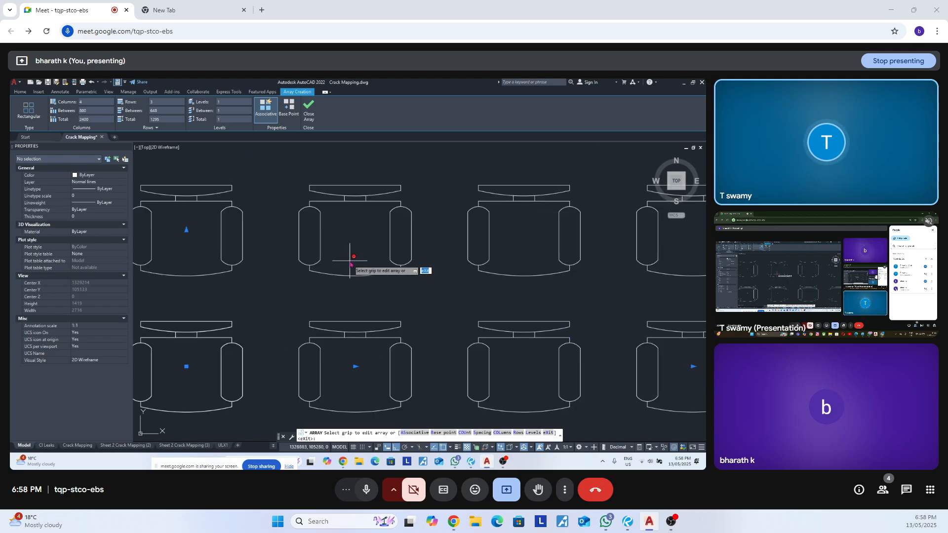
{"action": "scroll", "coordinate": [358, 260], "scroll_direction": "down", "scroll_amount": 1}
{"action": "key", "text": "Escape"}
{"action": "key", "text": "Escape"}
{"action": "key", "text": "Escape"}
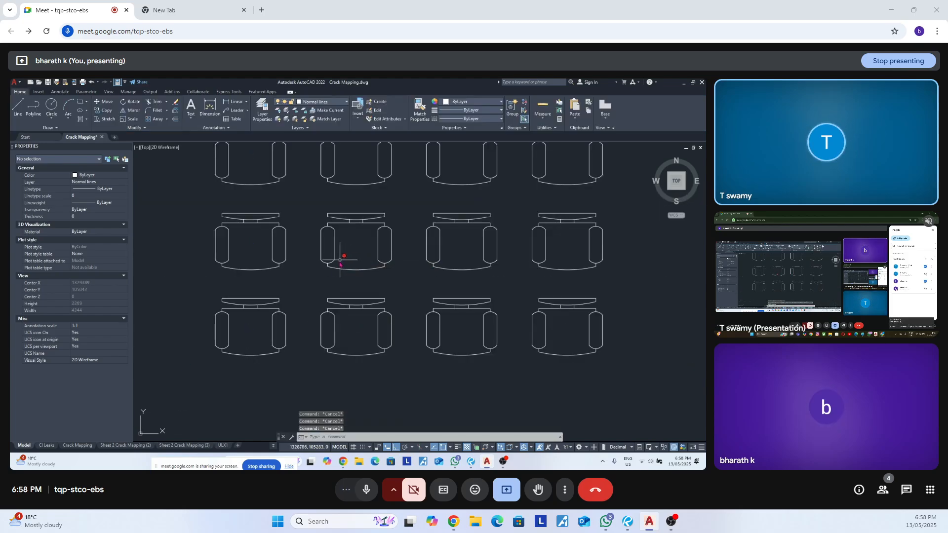
{"action": "scroll", "coordinate": [316, 280], "scroll_direction": "up", "scroll_amount": 3}
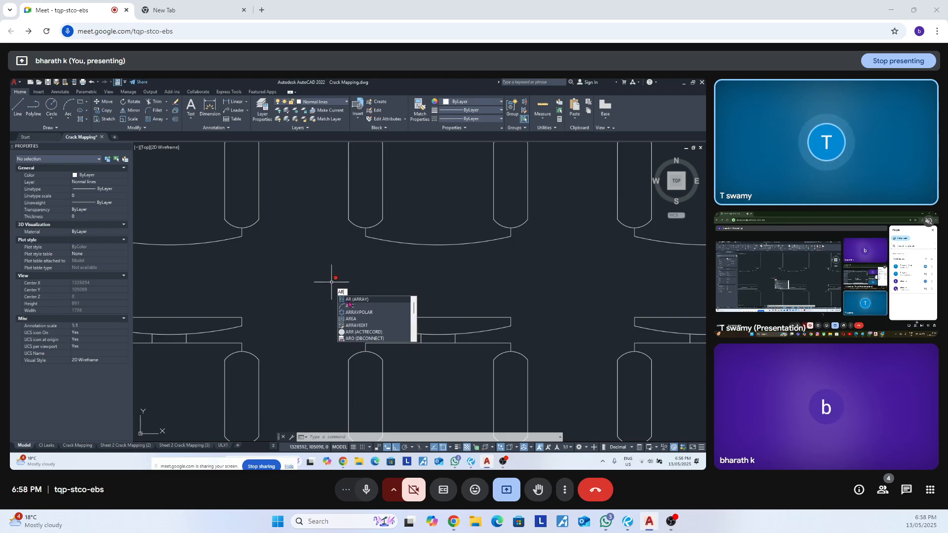
{"action": "key", "text": "Escape"}
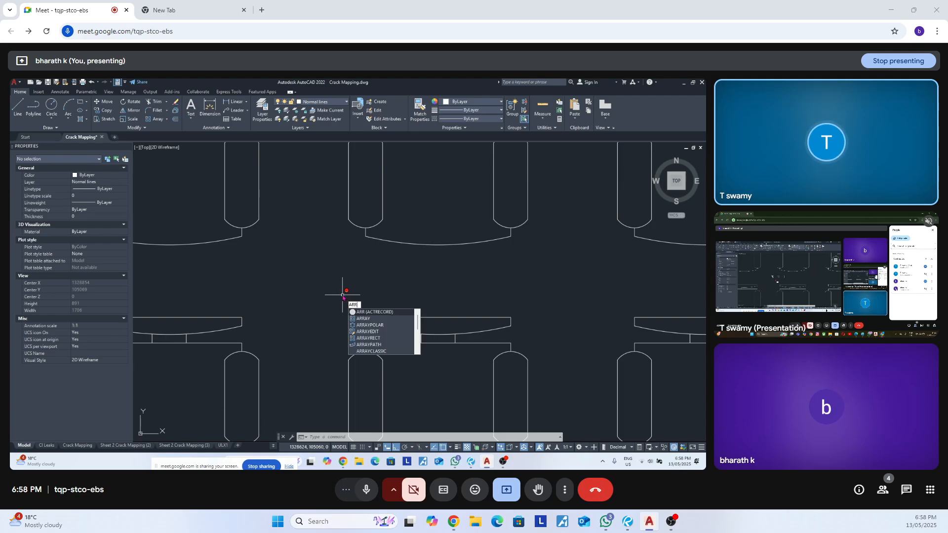
{"action": "key", "text": "Escape"}
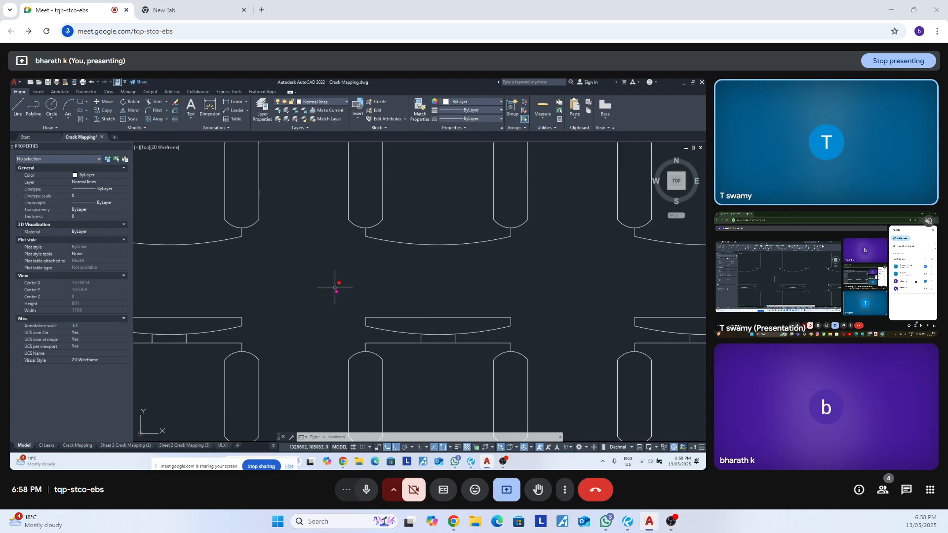
Close the Crack Mapping drawing without saving and start a new drawing from the acad template with the grid off.
{"action": "left_click", "coordinate": [102, 138]}
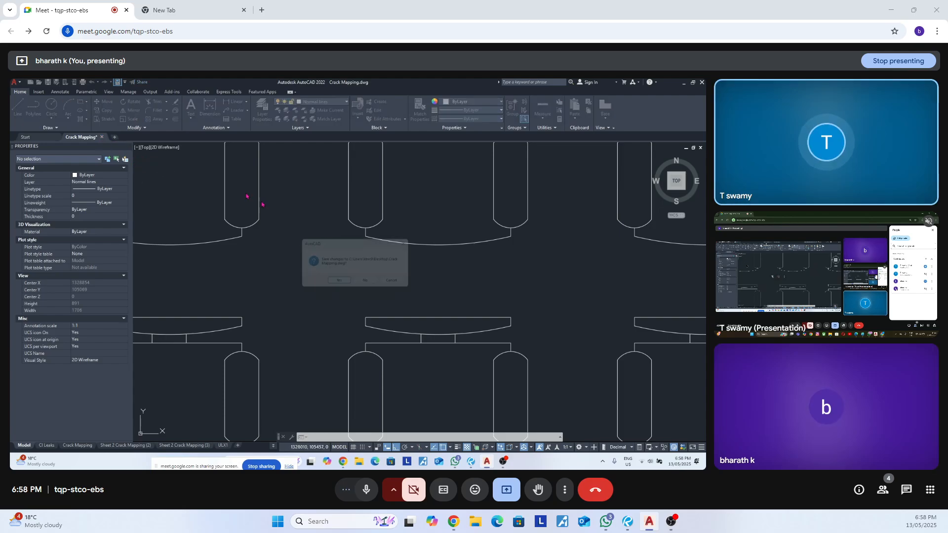
{"action": "left_click", "coordinate": [371, 286]}
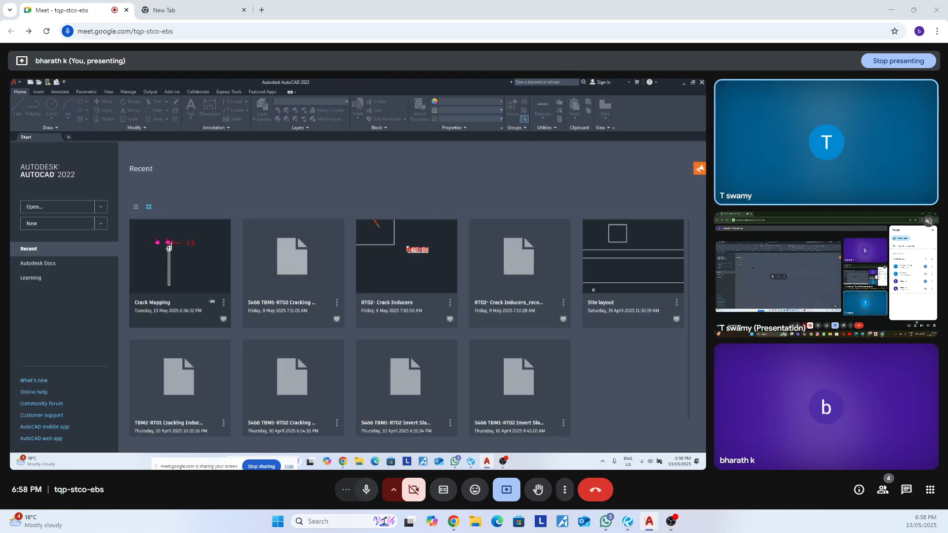
{"action": "left_click", "coordinate": [70, 138]}
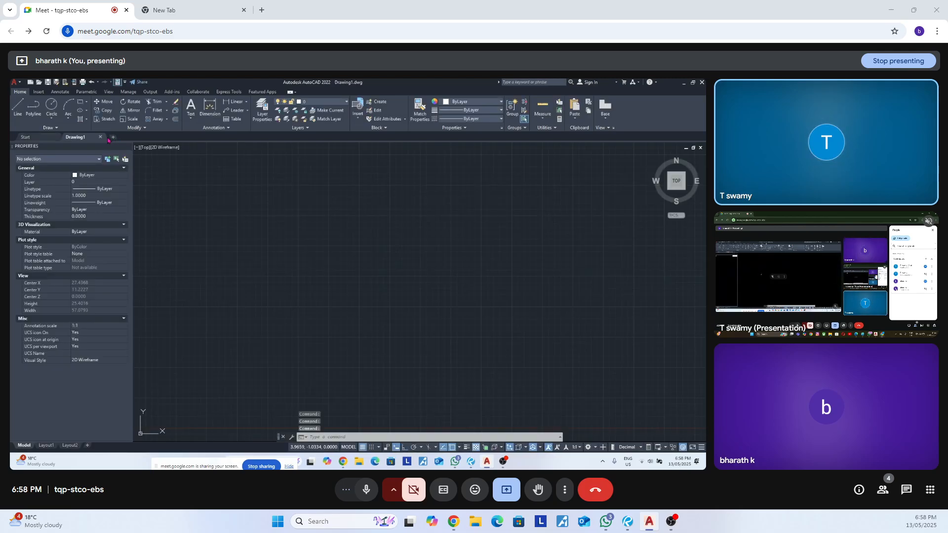
{"action": "left_click", "coordinate": [100, 137]}
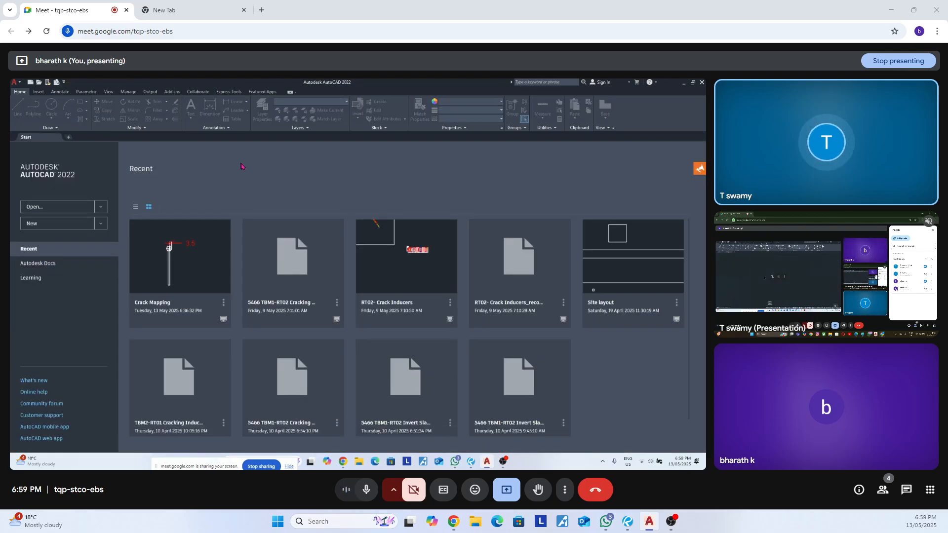
{"action": "key", "text": "ctrl+n"}
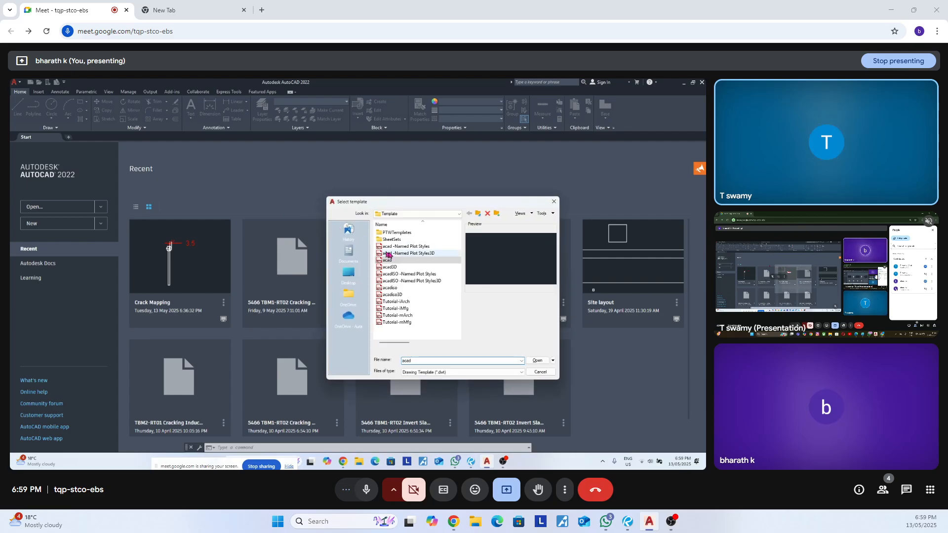
{"action": "double_click", "coordinate": [390, 260]}
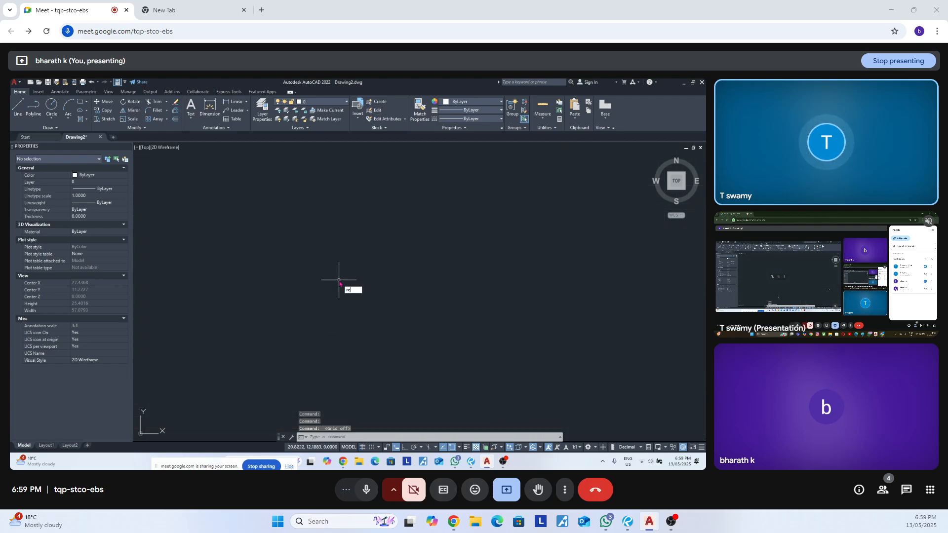
{"action": "key", "text": "Escape"}
{"action": "key", "text": "Escape"}
{"action": "key", "text": "Escape"}
Place the Chair - Desk block from DesignCenter's Home - Space Planner.dwg in the new drawing and close DesignCenter.
{"action": "key", "text": "ctrl+2"}
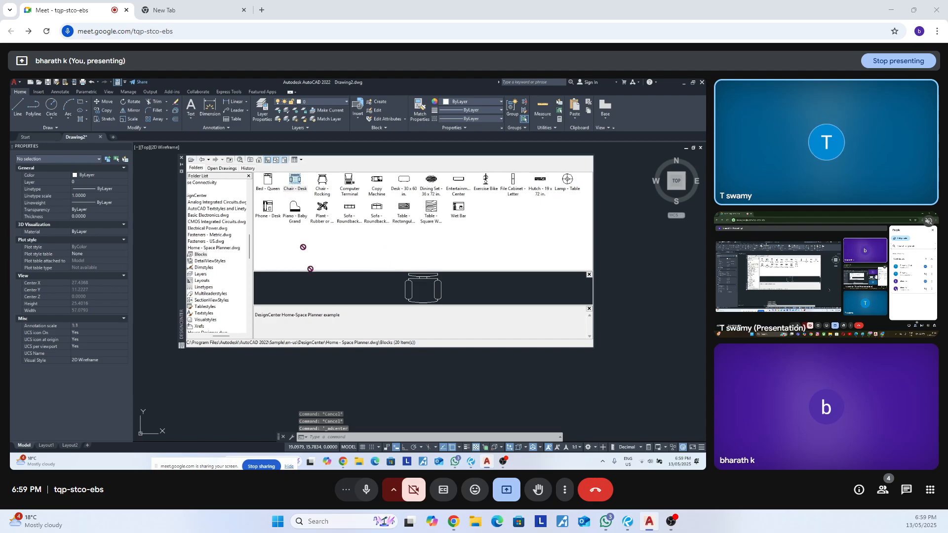
{"action": "left_click_drag", "start_coordinate": [311, 269], "coordinate": [445, 378]}
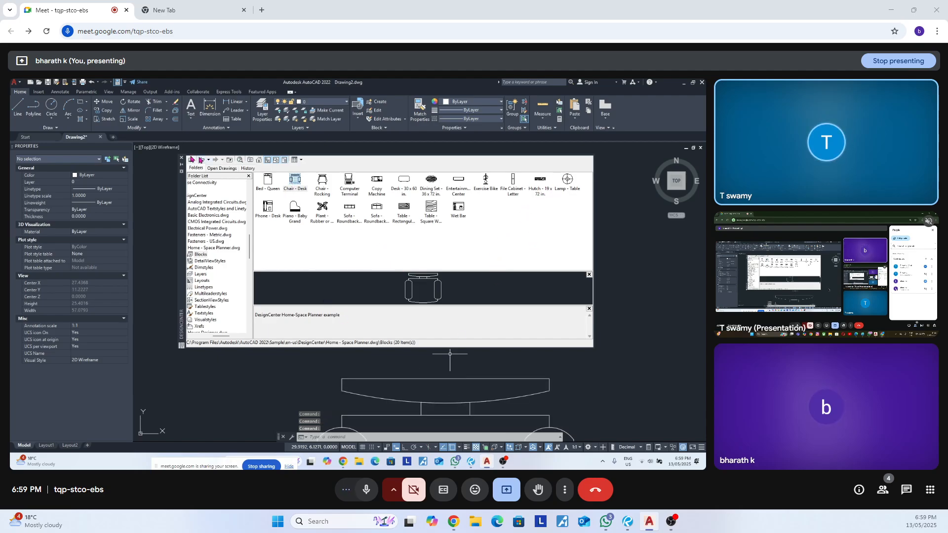
{"action": "key", "text": "ctrl+2"}
{"action": "scroll", "coordinate": [381, 205], "scroll_direction": "down", "scroll_amount": 3}
Move the desk chair up and away from the drawing's origin.
{"action": "left_click", "coordinate": [470, 286]}
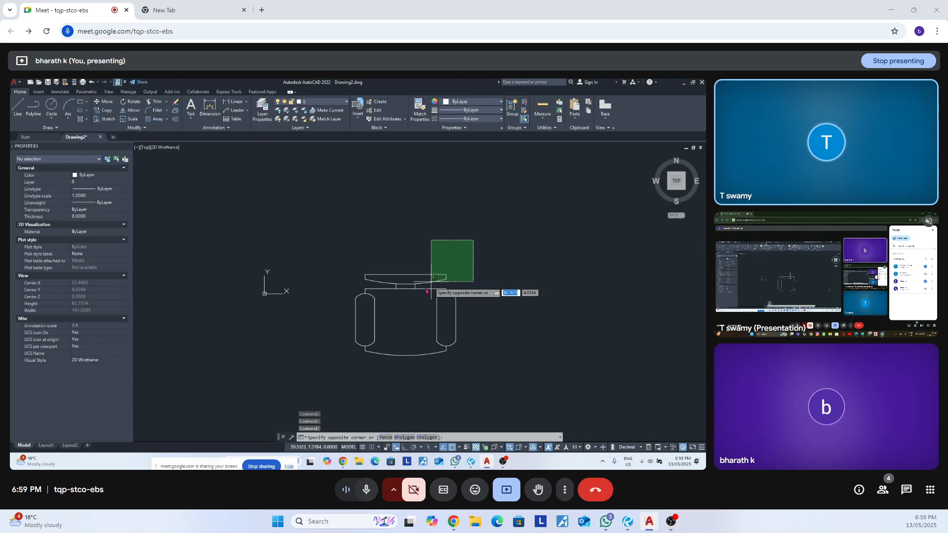
{"action": "left_click", "coordinate": [443, 239]}
{"action": "type", "text": "m"}
{"action": "key", "text": "space"}
{"action": "left_click", "coordinate": [412, 218]}
{"action": "scroll", "coordinate": [362, 282], "scroll_direction": "down", "scroll_amount": 2}
{"action": "left_click", "coordinate": [447, 151]}
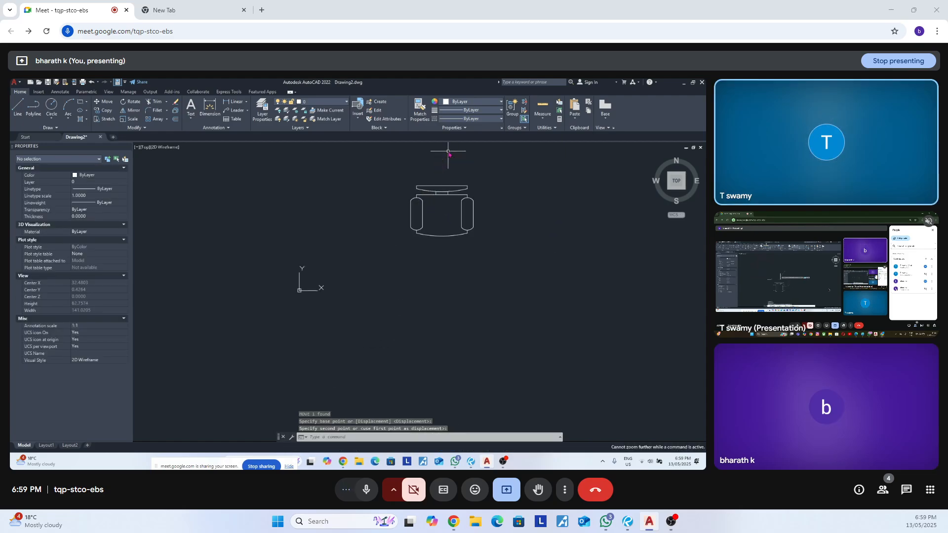
{"action": "scroll", "coordinate": [406, 218], "scroll_direction": "down", "scroll_amount": 4}
{"action": "scroll", "coordinate": [430, 187], "scroll_direction": "up", "scroll_amount": 5}
{"action": "left_click", "coordinate": [351, 314]}
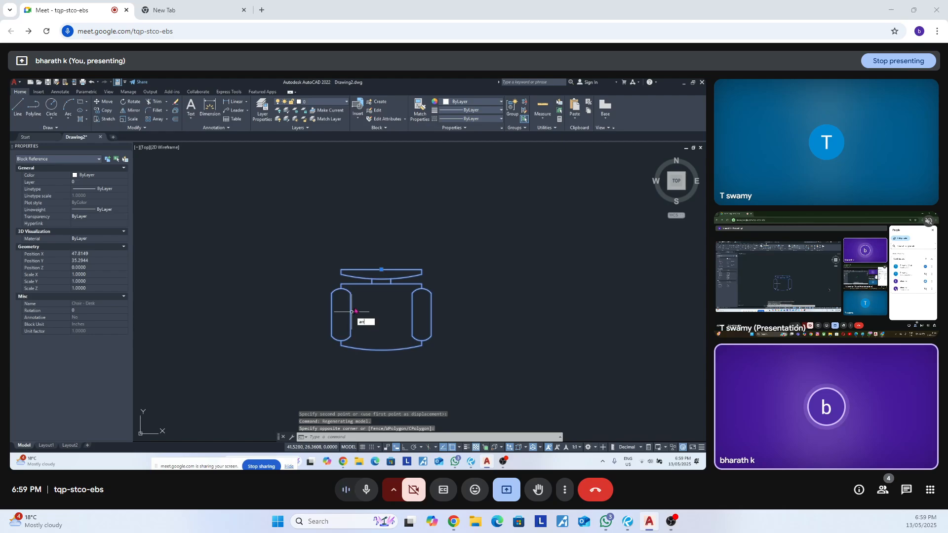
{"action": "key", "text": "space"}
{"action": "key", "text": "Escape"}
{"action": "key", "text": "Escape"}
{"action": "key", "text": "Escape"}
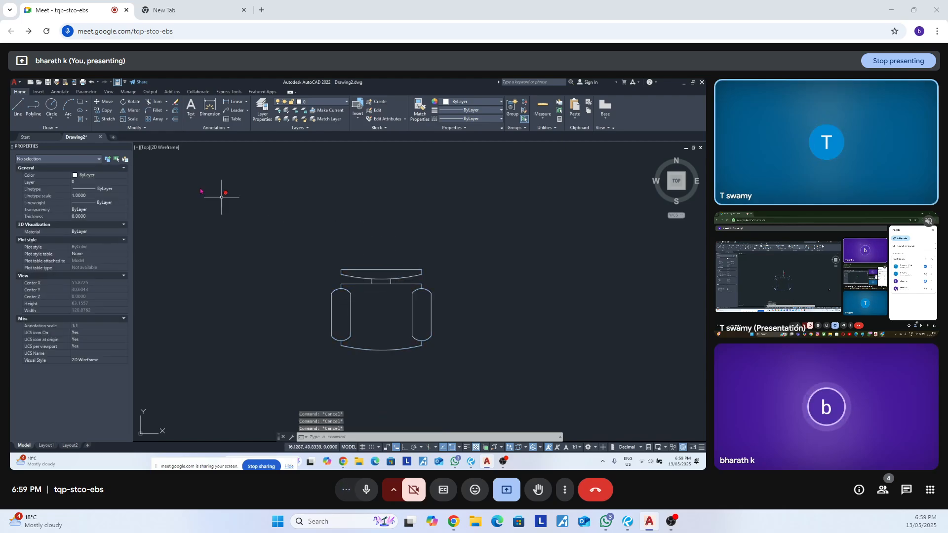
Close Drawing2 without saving, start another drawing from the acad template and turn its grid off.
{"action": "left_click", "coordinate": [101, 137]}
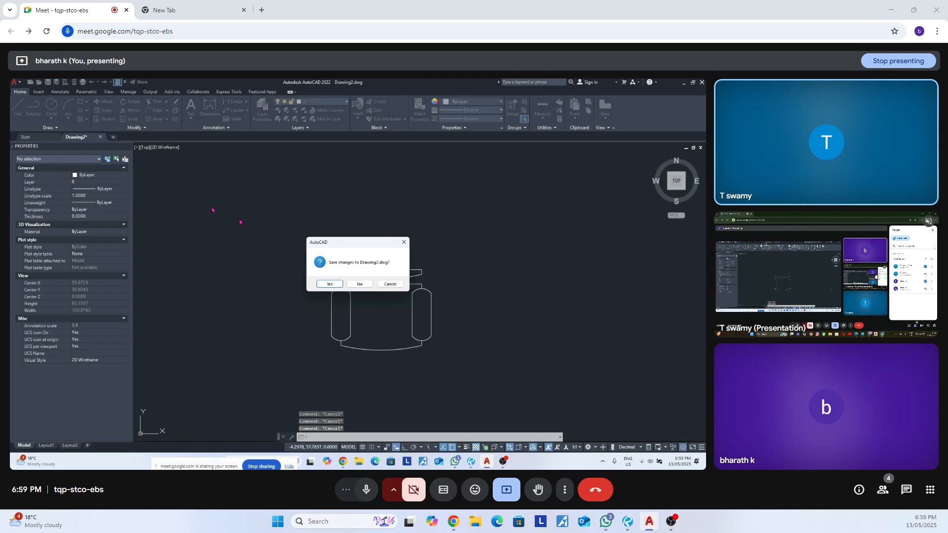
{"action": "left_click", "coordinate": [364, 285]}
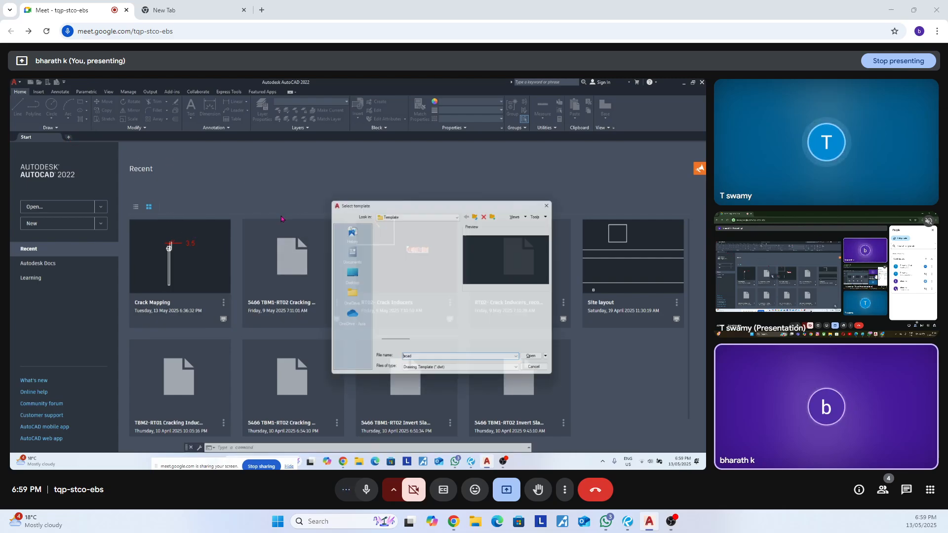
{"action": "double_click", "coordinate": [401, 262]}
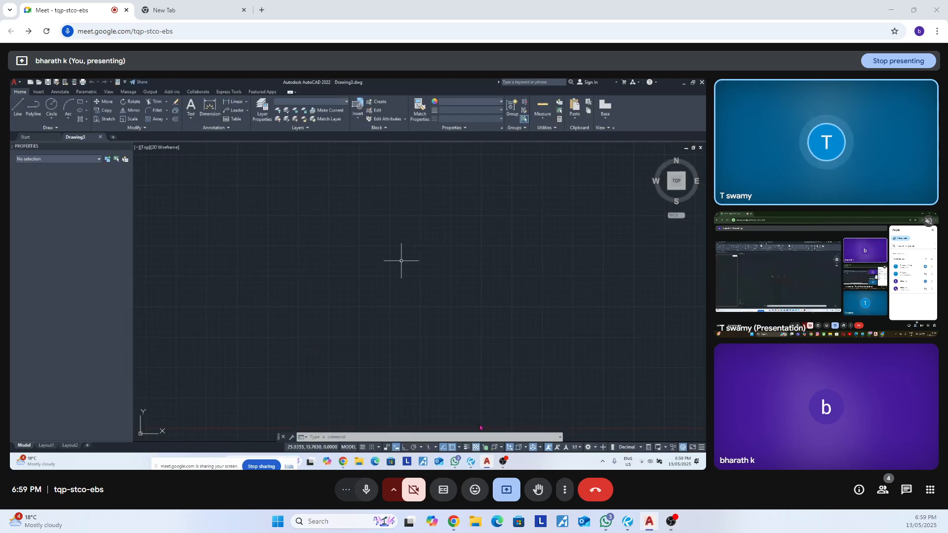
{"action": "key", "text": "F7"}
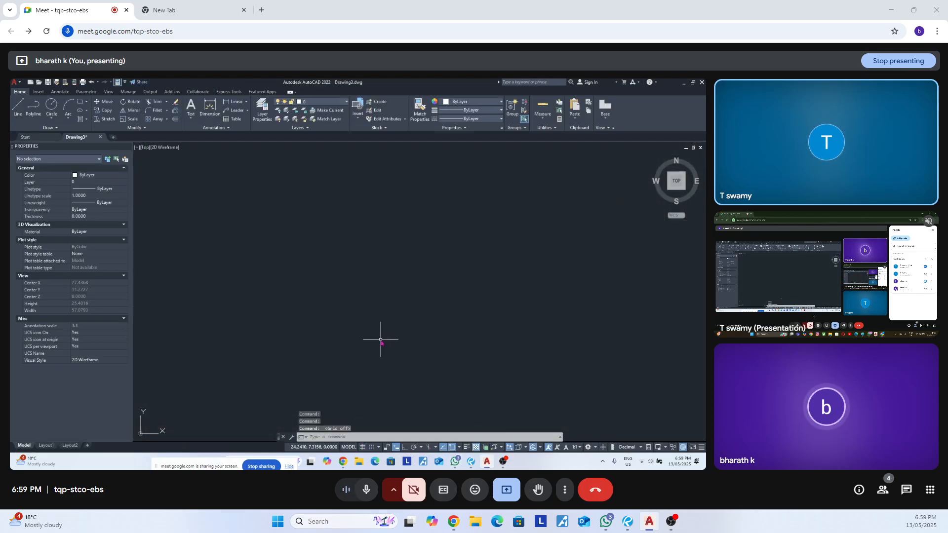
{"action": "type", "text": "ar"}
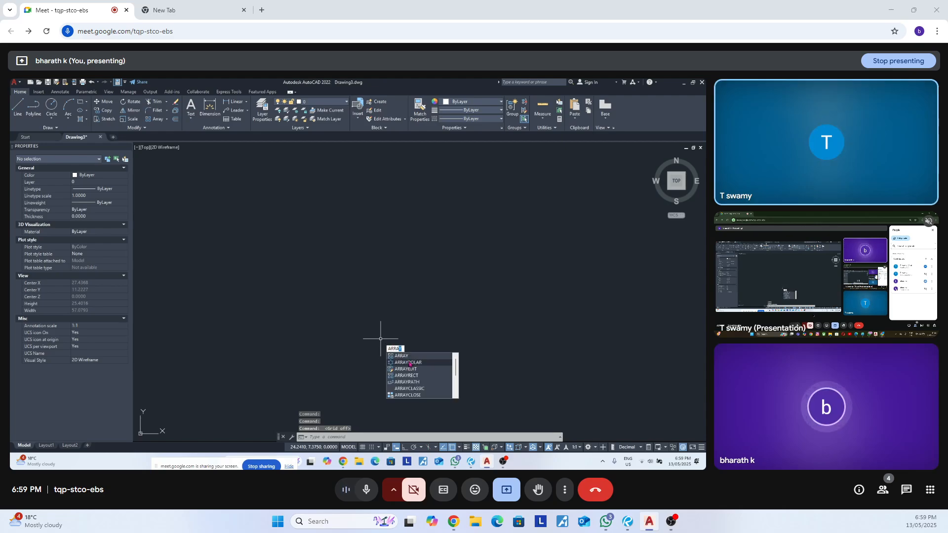
{"action": "key", "text": "Escape"}
{"action": "type", "text": "arr"}
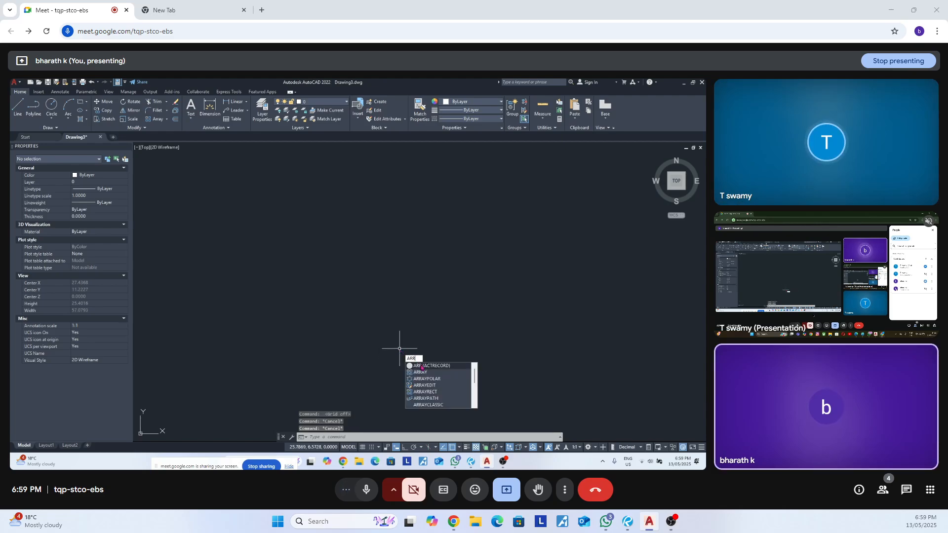
{"action": "key", "text": "Escape"}
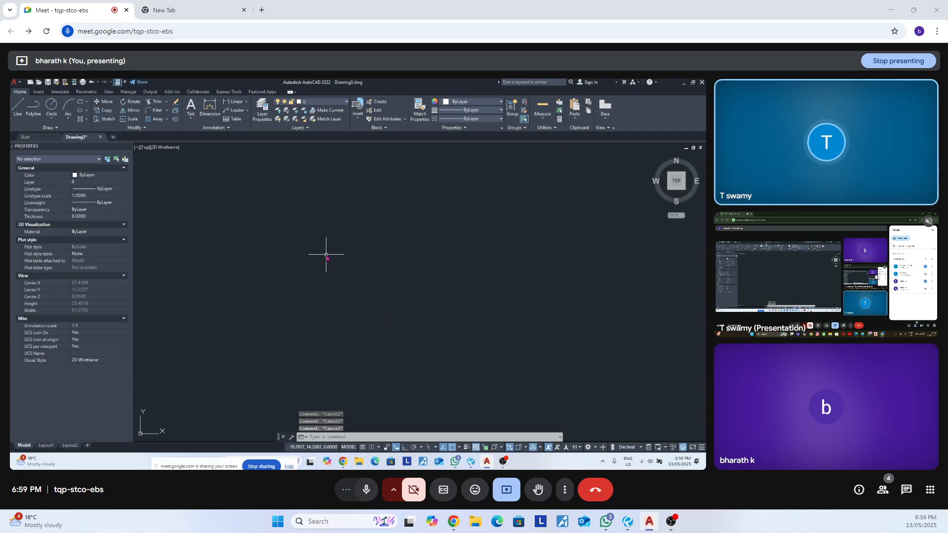
Try to insert the Chair - Desk block from DesignCenter at scale 1 and rotation 0, then close DesignCenter.
{"action": "key", "text": "ctrl+2"}
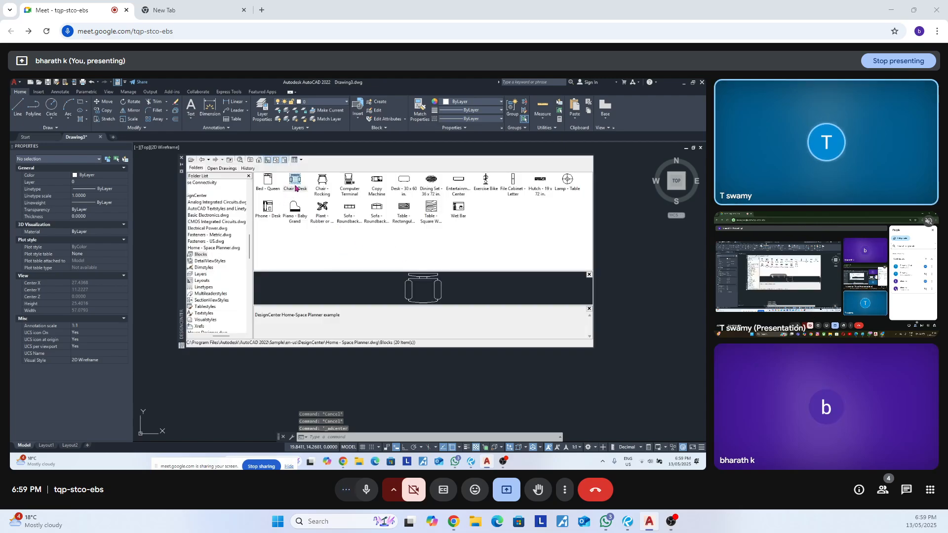
{"action": "double_click", "coordinate": [296, 183]}
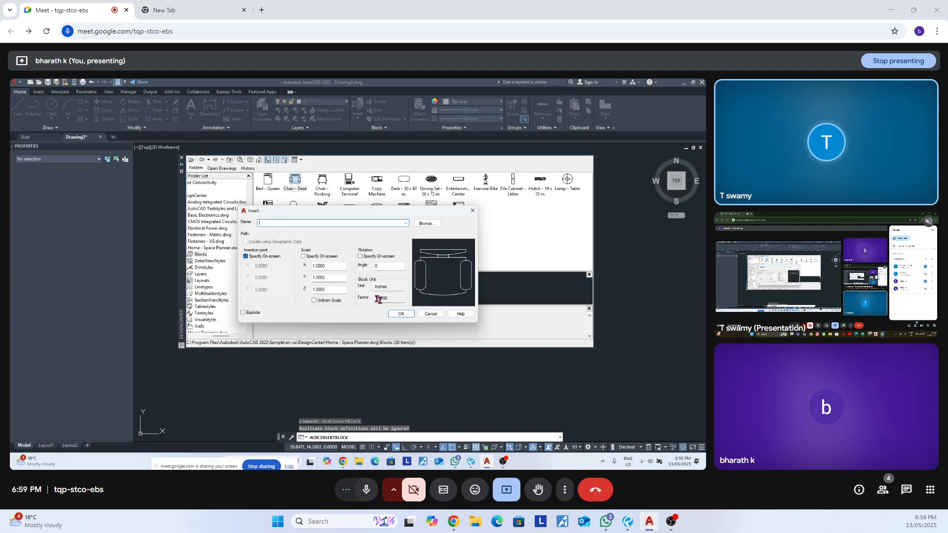
{"action": "left_click", "coordinate": [399, 313]}
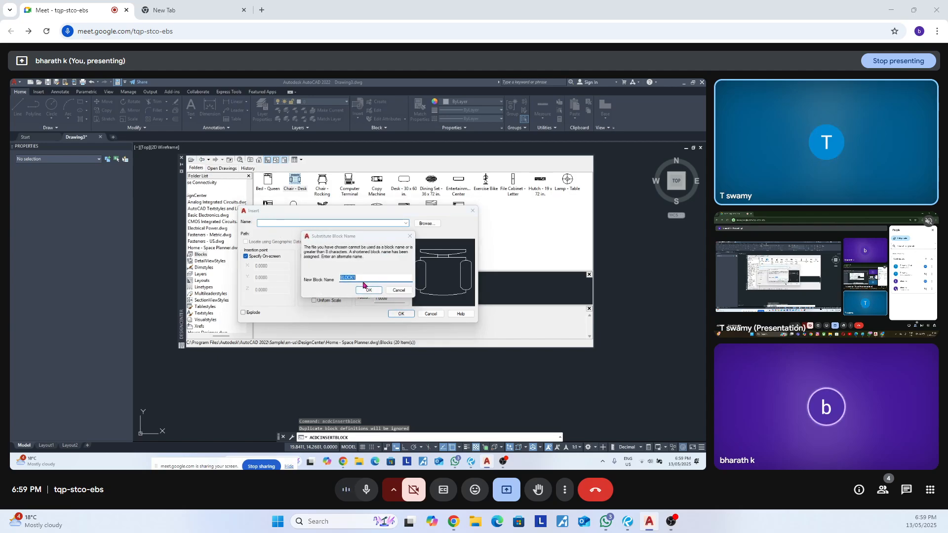
{"action": "left_click", "coordinate": [369, 291]}
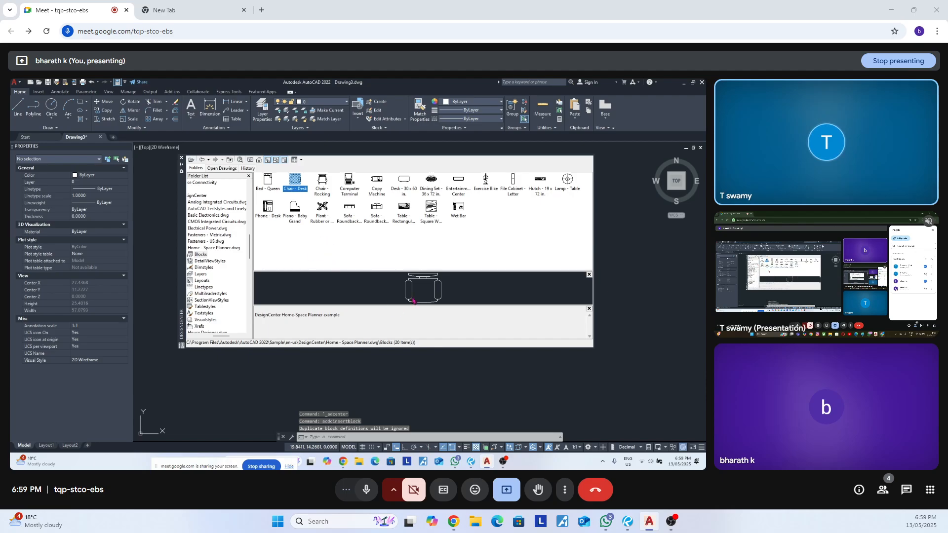
{"action": "left_click", "coordinate": [182, 159]}
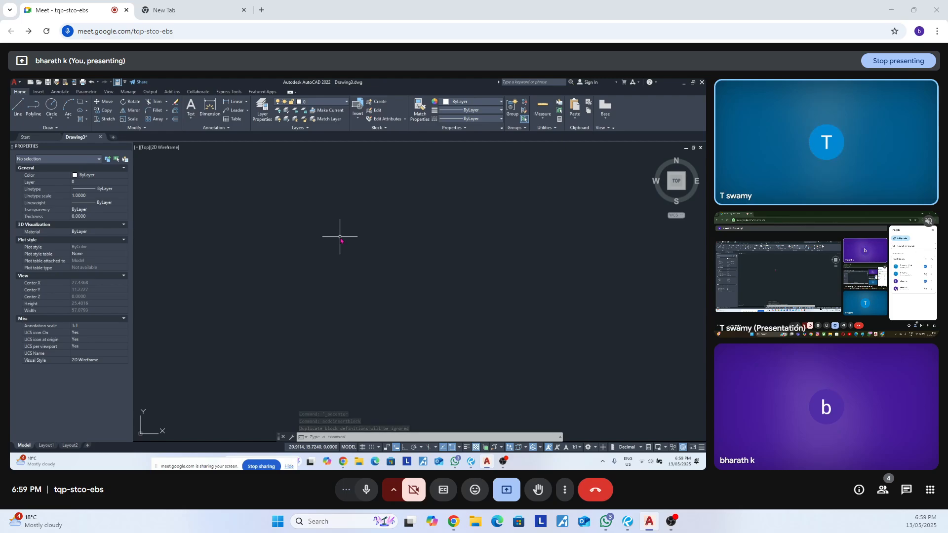
Place the Chair - Desk block from DesignCenter directly in the drawing and close DesignCenter.
{"action": "key", "text": "ctrl+2"}
{"action": "left_click_drag", "start_coordinate": [295, 184], "coordinate": [641, 262]}
{"action": "left_click", "coordinate": [180, 159]}
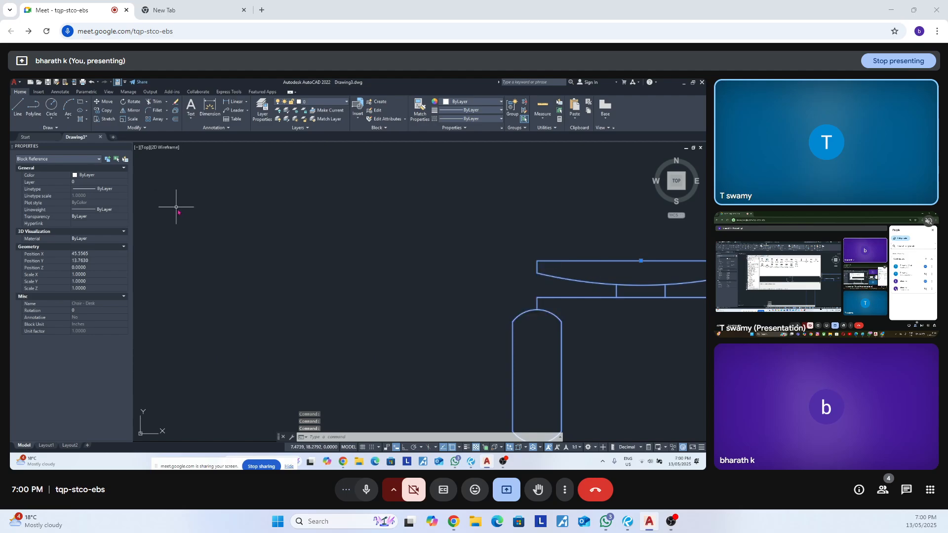
{"action": "scroll", "coordinate": [225, 221], "scroll_direction": "down", "scroll_amount": 4}
{"action": "scroll", "coordinate": [359, 224], "scroll_direction": "up", "scroll_amount": 2}
Move the desk chair up and away from the drawing's origin.
{"action": "left_click", "coordinate": [436, 221]}
{"action": "left_click", "coordinate": [412, 263]}
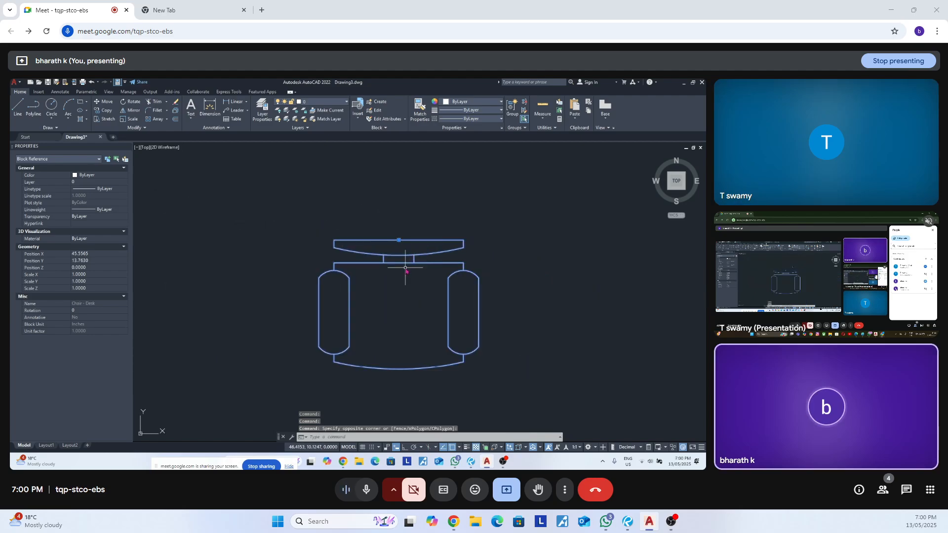
{"action": "type", "text": "m"}
{"action": "key", "text": "space"}
{"action": "left_click", "coordinate": [481, 285]}
{"action": "scroll", "coordinate": [475, 306], "scroll_direction": "down", "scroll_amount": 4}
{"action": "left_click", "coordinate": [505, 218]}
{"action": "scroll", "coordinate": [478, 216], "scroll_direction": "up", "scroll_amount": 2}
{"action": "scroll", "coordinate": [477, 222], "scroll_direction": "up", "scroll_amount": 2}
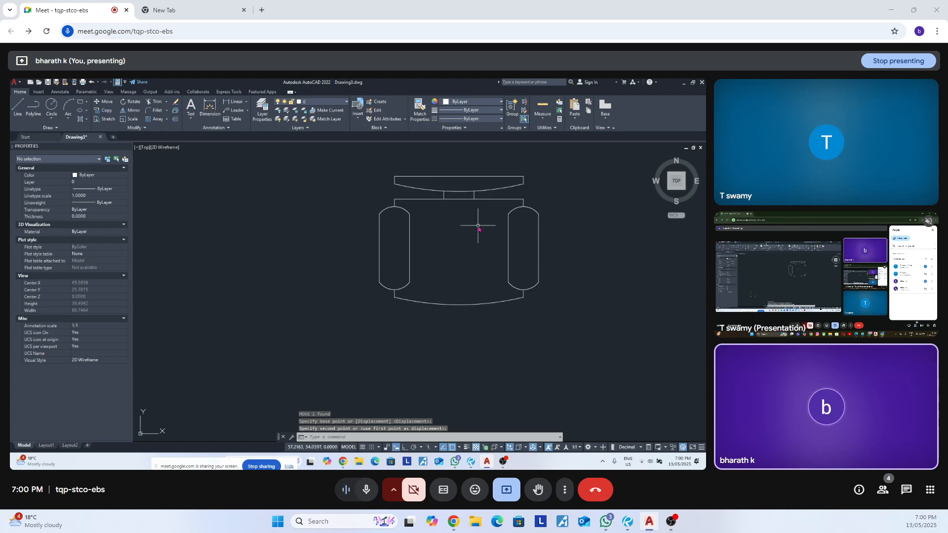
Create an associative rectangular array of the desk chair with 4 columns spaced 31.5 and 3 rows spaced 25.5.
{"action": "scroll", "coordinate": [477, 228], "scroll_direction": "down", "scroll_amount": 4}
{"action": "left_click", "coordinate": [491, 198]}
{"action": "left_click", "coordinate": [459, 233]}
{"action": "type", "text": "ar"}
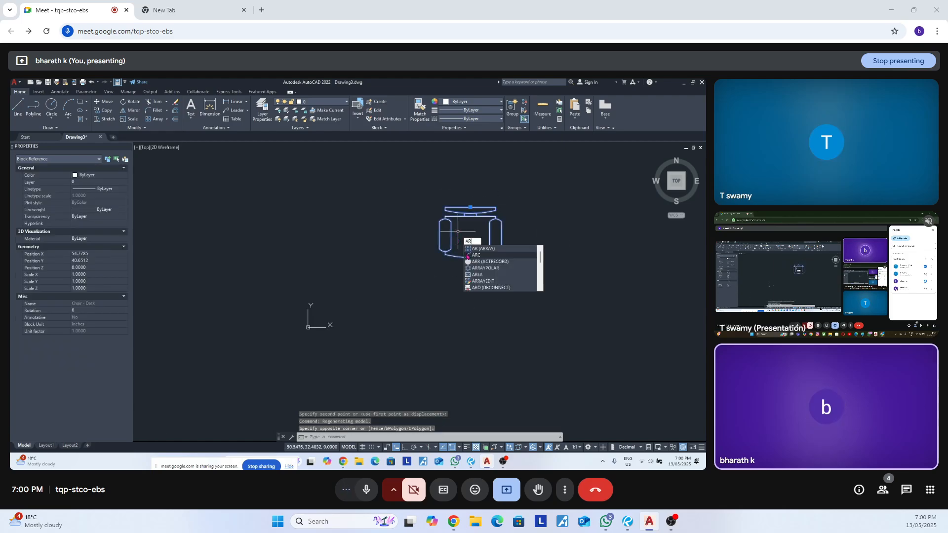
{"action": "key", "text": "space"}
{"action": "middle_click_drag", "start_coordinate": [489, 287], "coordinate": [454, 287]}
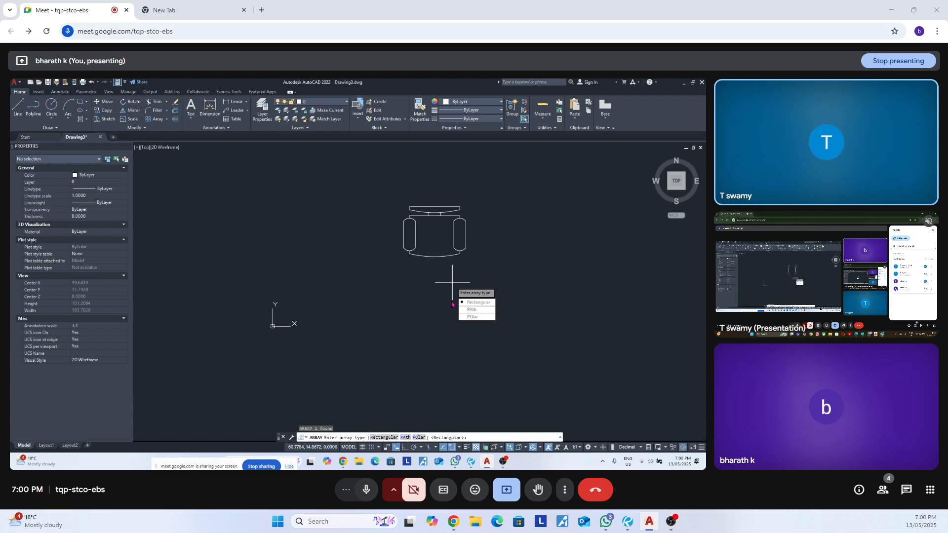
{"action": "left_click", "coordinate": [466, 303]}
{"action": "scroll", "coordinate": [390, 284], "scroll_direction": "down", "scroll_amount": 2}
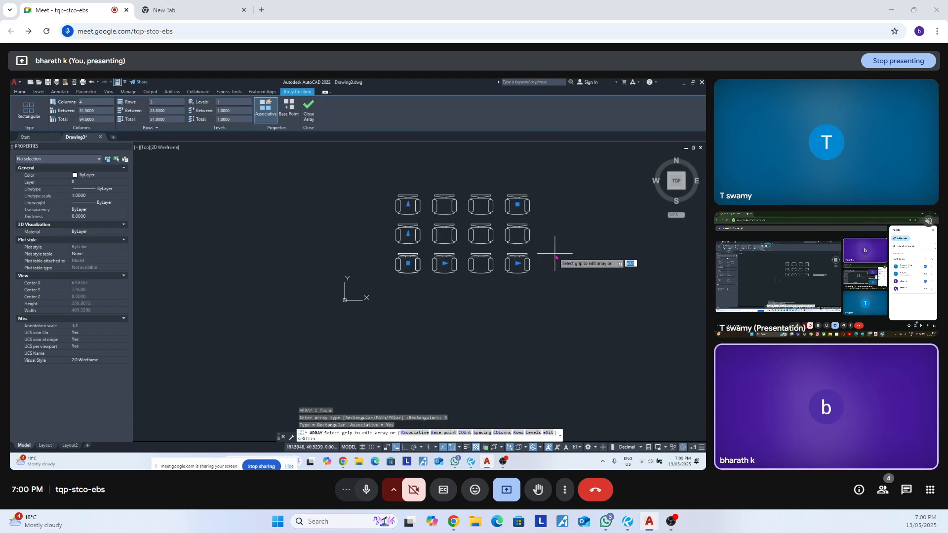
{"action": "left_click", "coordinate": [556, 254]}
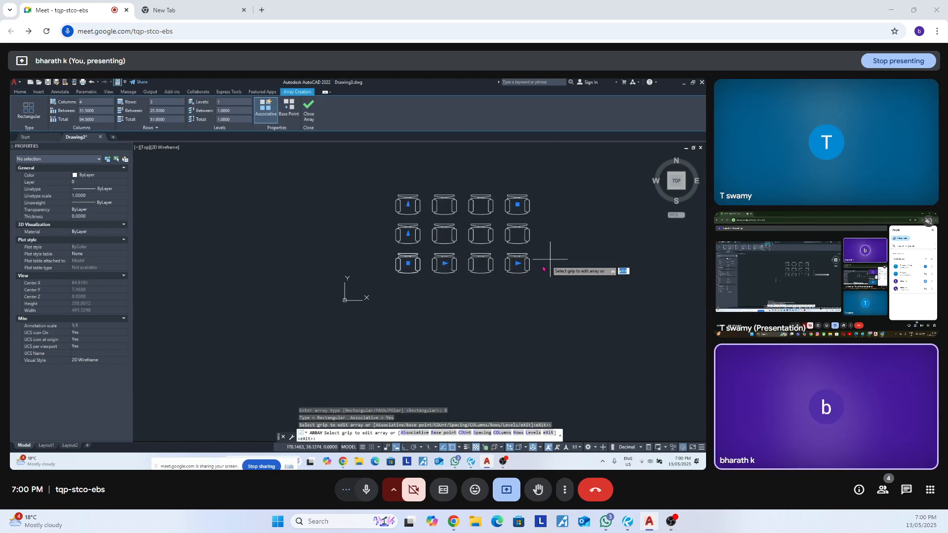
{"action": "left_click", "coordinate": [311, 114]}
{"action": "scroll", "coordinate": [448, 217], "scroll_direction": "up", "scroll_amount": 2}
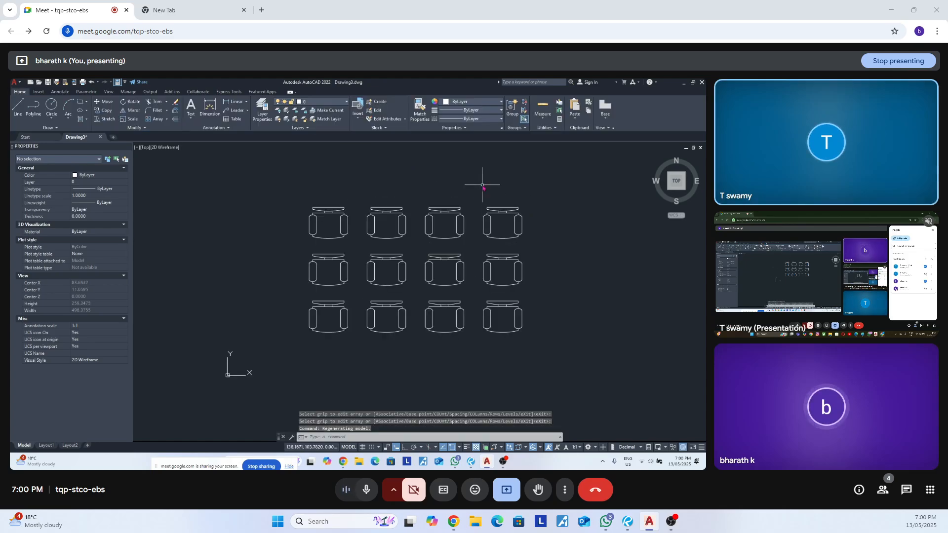
Select the chair array to examine its column, row and level settings and editing options, then deselect it.
{"action": "left_click", "coordinate": [483, 184]}
{"action": "left_click", "coordinate": [434, 237]}
{"action": "scroll", "coordinate": [422, 240], "scroll_direction": "down", "scroll_amount": 4}
{"action": "scroll", "coordinate": [423, 240], "scroll_direction": "up", "scroll_amount": 2}
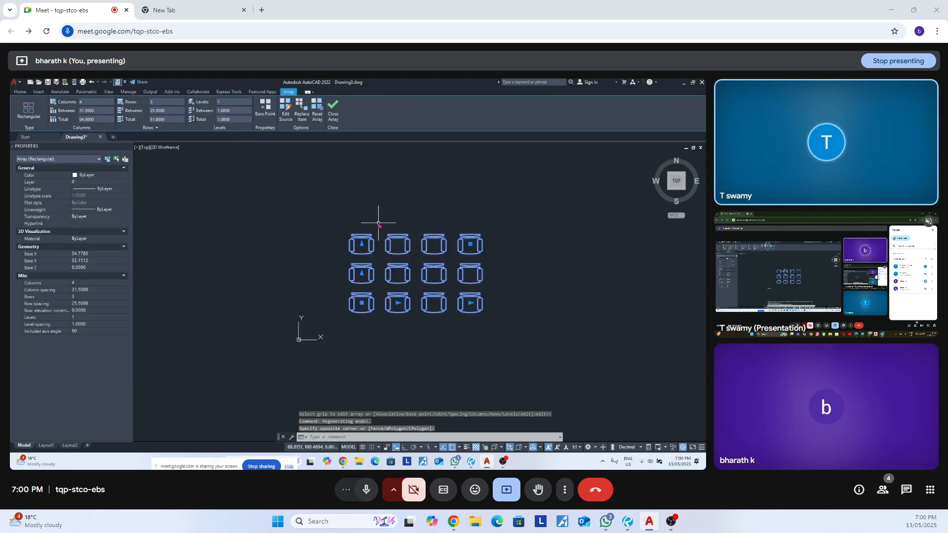
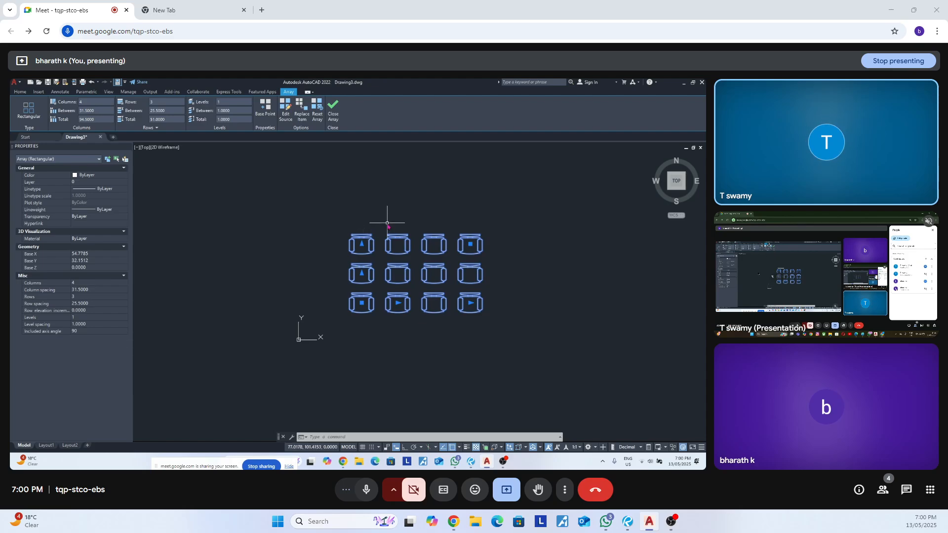
{"action": "left_click", "coordinate": [415, 222]}
{"action": "key", "text": "Escape"}
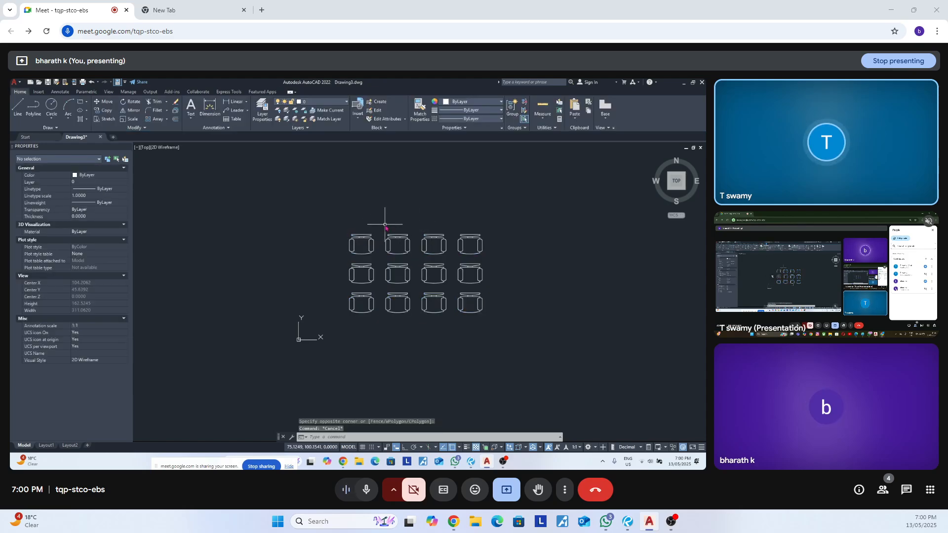
Insert the Sofa - Roundback Loveseat 5 ft block from DesignCenter at scale 1 to the right of the chair array.
{"action": "key", "text": "ctrl+2"}
{"action": "left_click", "coordinate": [376, 211]}
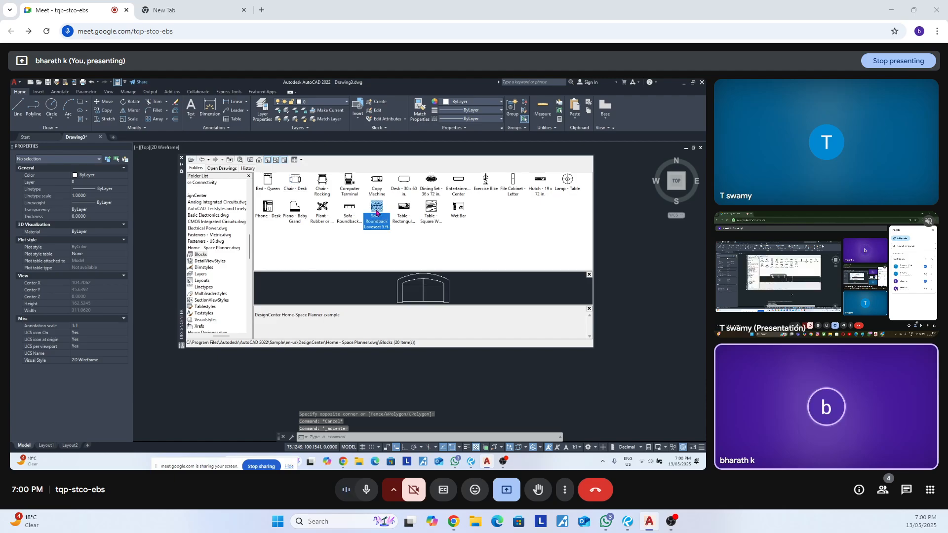
{"action": "double_click", "coordinate": [376, 211]}
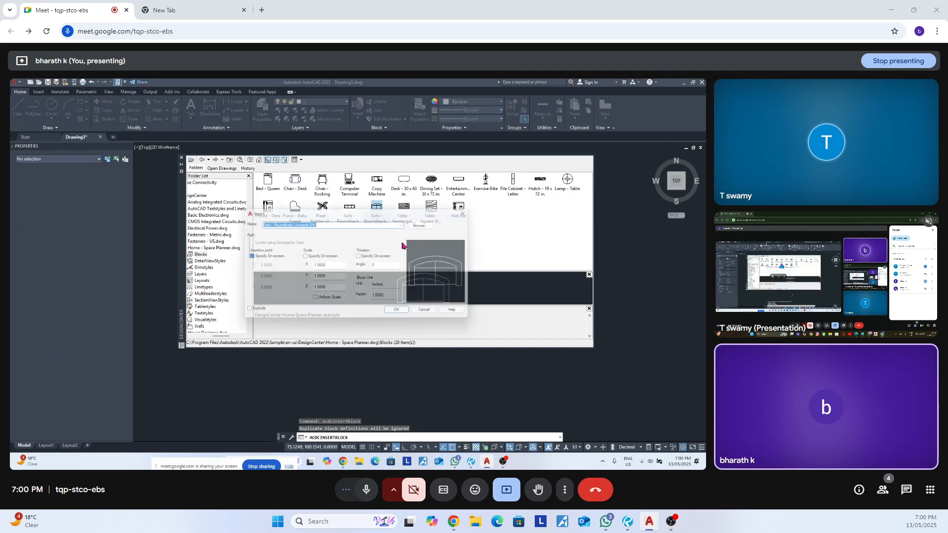
{"action": "left_click", "coordinate": [401, 316]}
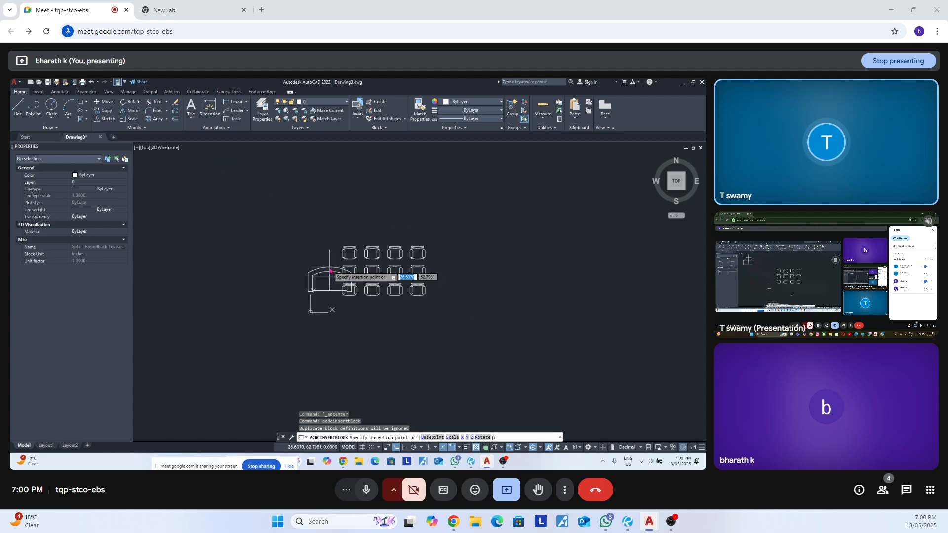
{"action": "left_click", "coordinate": [487, 236]}
{"action": "scroll", "coordinate": [481, 253], "scroll_direction": "up", "scroll_amount": 2}
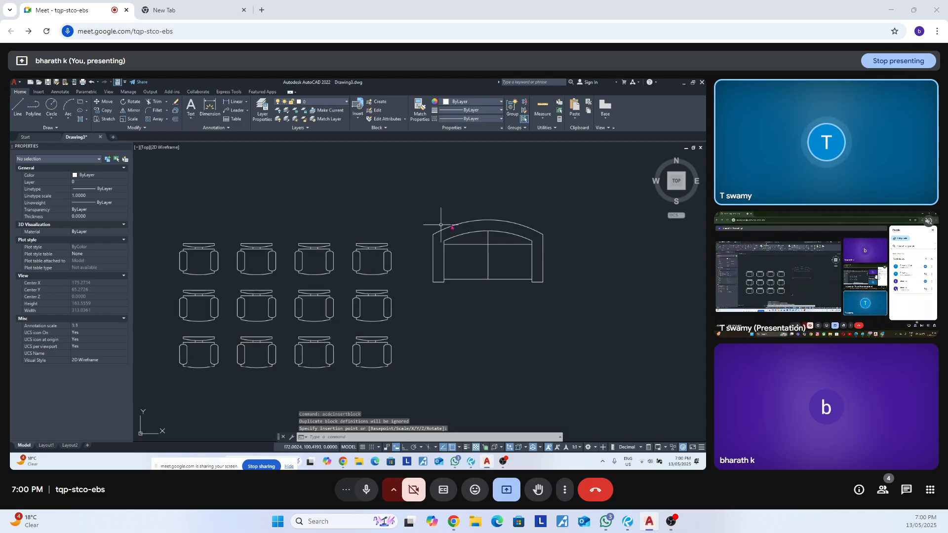
{"action": "left_click", "coordinate": [504, 209]}
{"action": "left_click", "coordinate": [489, 248]}
{"action": "key", "text": "Escape"}
{"action": "key", "text": "Escape"}
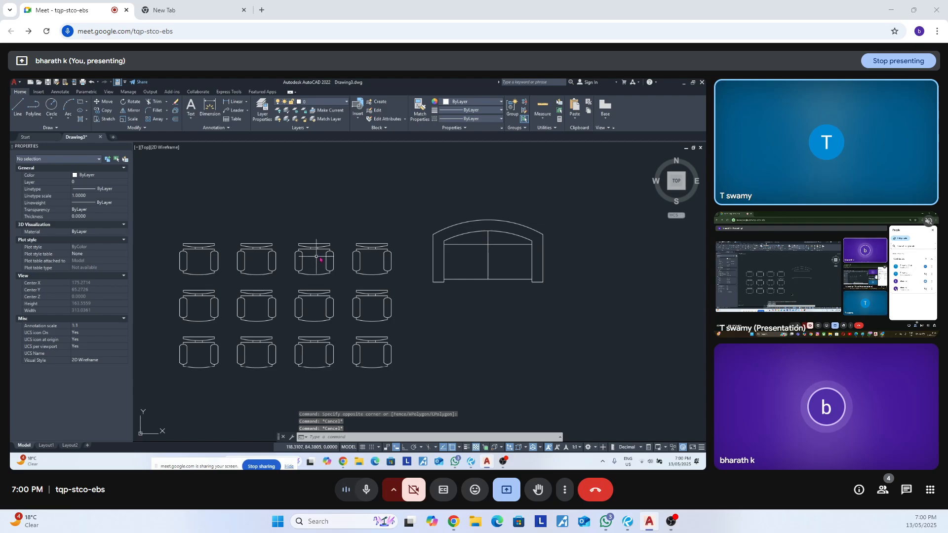
{"action": "left_click", "coordinate": [508, 192]}
{"action": "left_click", "coordinate": [466, 250]}
{"action": "type", "text": "sc"}
{"action": "key", "text": "Return"}
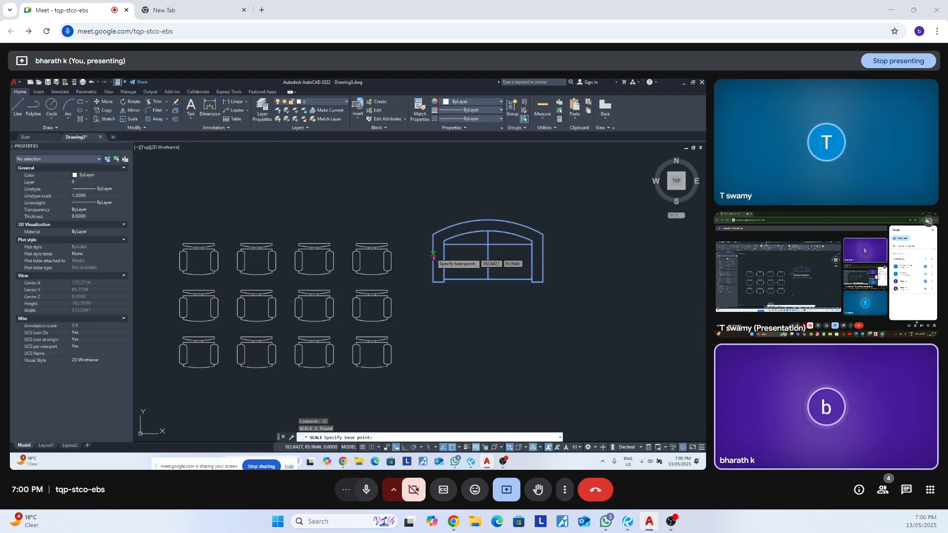
{"action": "key", "text": "Escape"}
{"action": "left_click", "coordinate": [467, 262]}
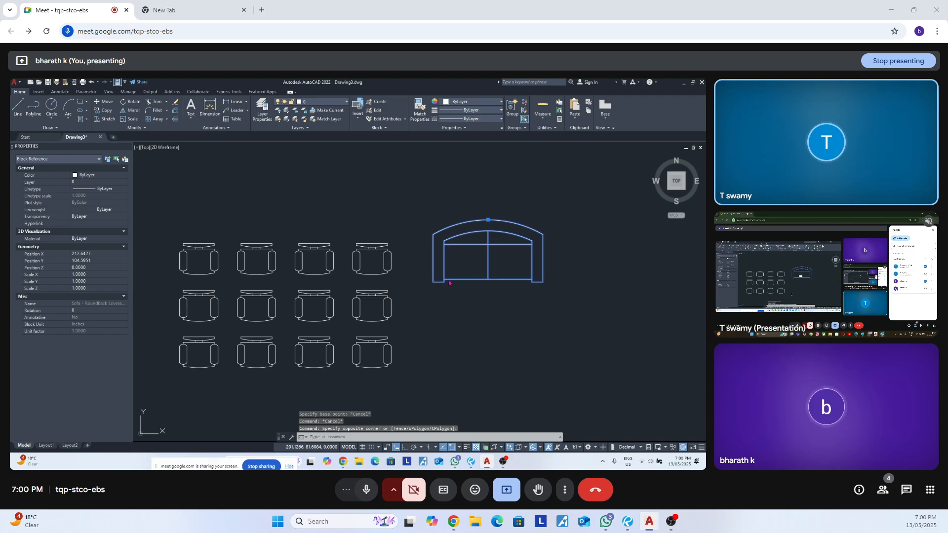
{"action": "key", "text": "ctrl+6"}
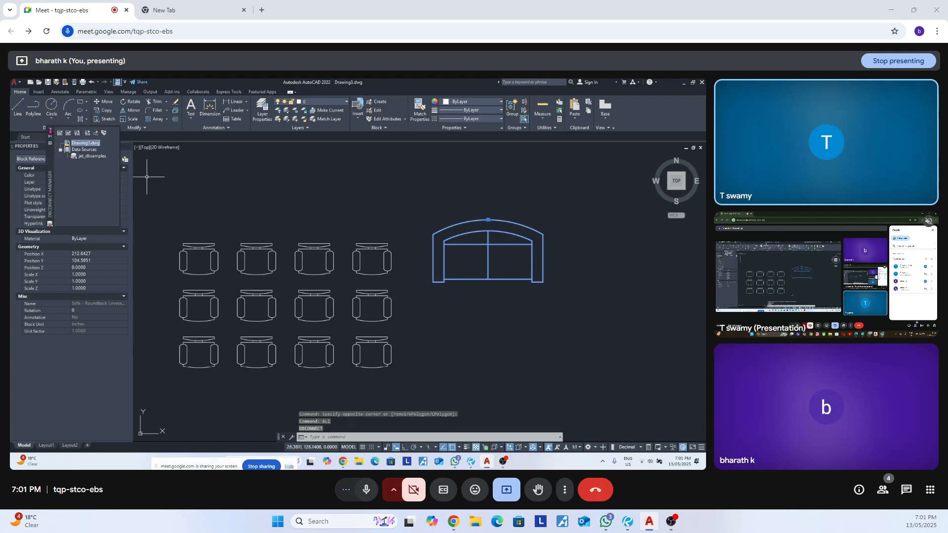
{"action": "left_click", "coordinate": [50, 130]}
Align the loveseat's lower corners with the backrest's upper corners on the third chair of the upper row, scaling it to fit.
{"action": "left_click", "coordinate": [502, 243]}
{"action": "type", "text": "alig"}
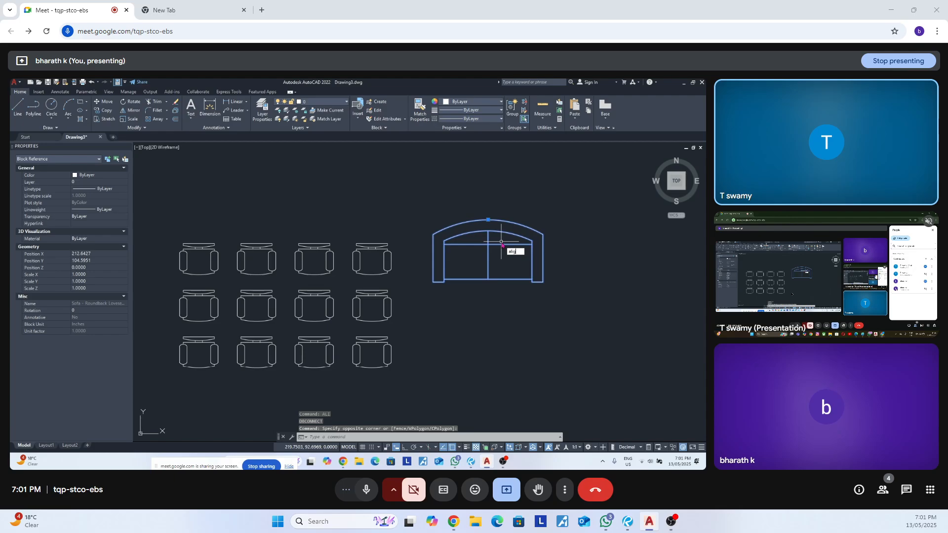
{"action": "type", "text": "n"}
{"action": "key", "text": "Return"}
{"action": "left_click", "coordinate": [433, 282]}
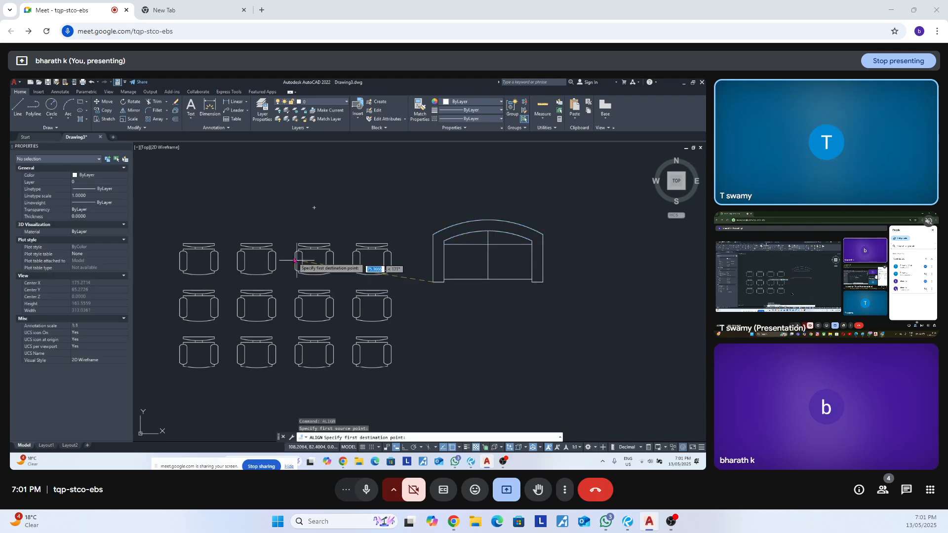
{"action": "scroll", "coordinate": [304, 231], "scroll_direction": "up", "scroll_amount": 6}
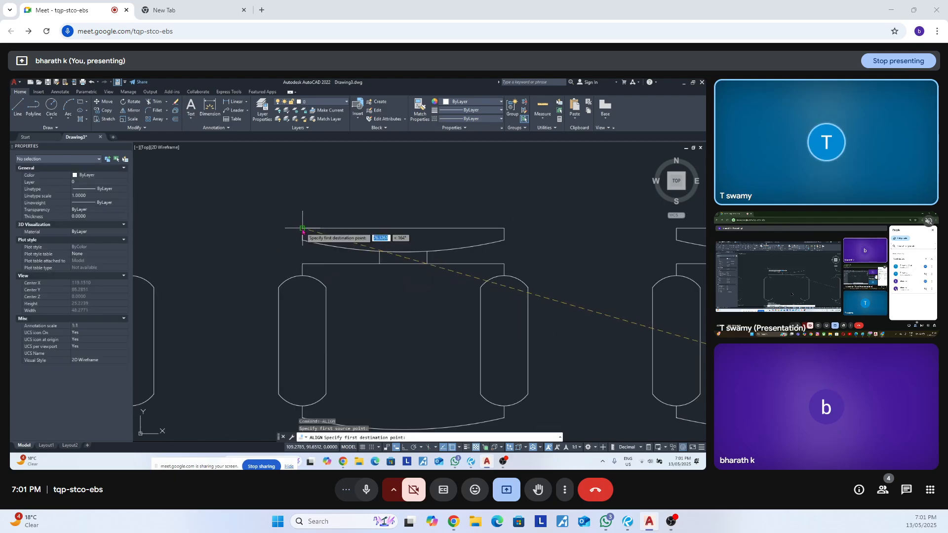
{"action": "left_click", "coordinate": [302, 229]}
{"action": "scroll", "coordinate": [303, 229], "scroll_direction": "down", "scroll_amount": 4}
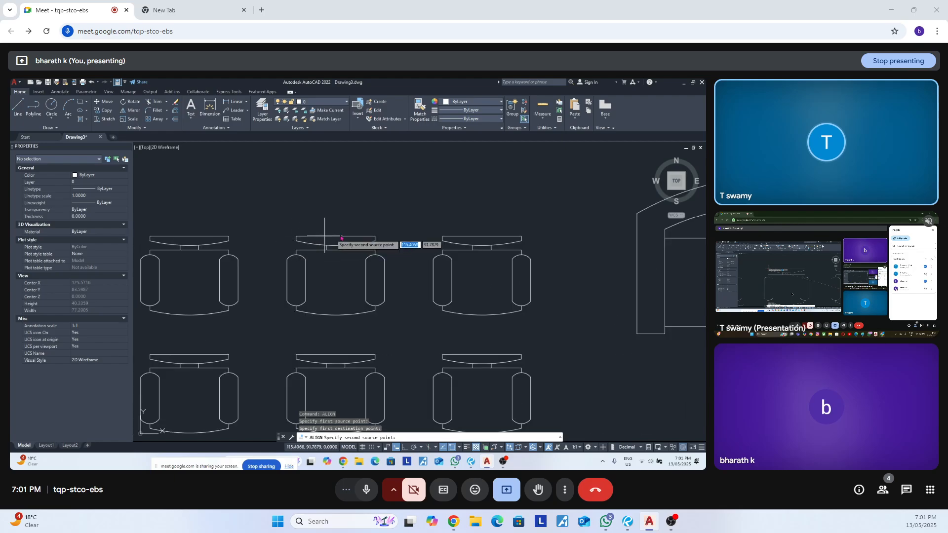
{"action": "scroll", "coordinate": [523, 282], "scroll_direction": "down", "scroll_amount": 5}
{"action": "scroll", "coordinate": [528, 277], "scroll_direction": "up", "scroll_amount": 3}
{"action": "left_click", "coordinate": [531, 277]}
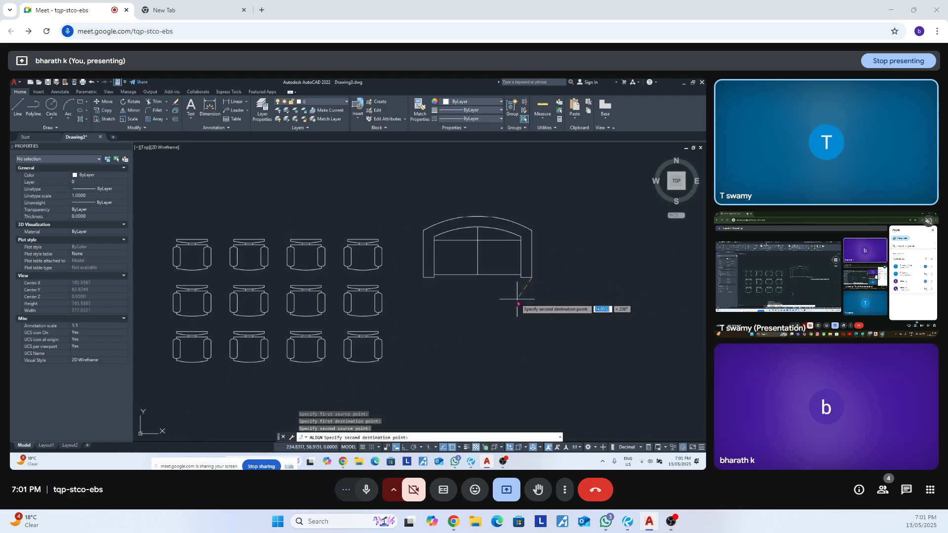
{"action": "scroll", "coordinate": [394, 268], "scroll_direction": "up", "scroll_amount": 2}
{"action": "left_click", "coordinate": [417, 263]}
{"action": "key", "text": "Return"}
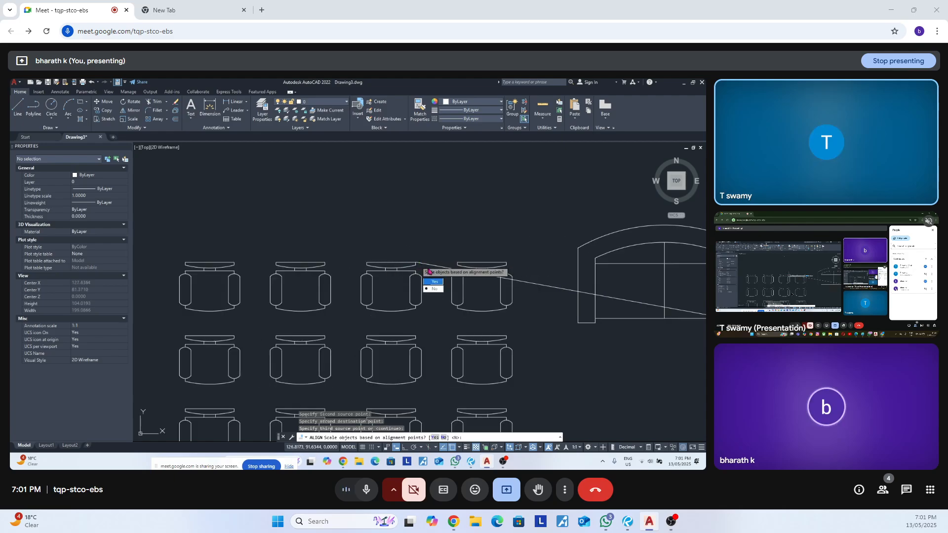
{"action": "left_click", "coordinate": [436, 284]}
{"action": "scroll", "coordinate": [388, 250], "scroll_direction": "down", "scroll_amount": 2}
{"action": "scroll", "coordinate": [389, 248], "scroll_direction": "up", "scroll_amount": 2}
Move the scaled loveseat off the third chair into the empty space right of the array.
{"action": "left_click", "coordinate": [389, 247]}
{"action": "left_click", "coordinate": [379, 240]}
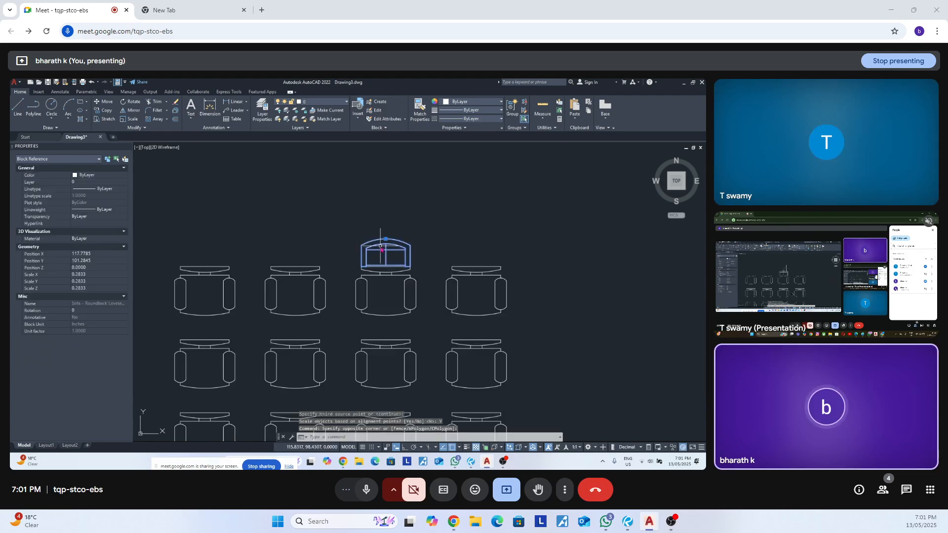
{"action": "scroll", "coordinate": [378, 236], "scroll_direction": "down", "scroll_amount": 2}
{"action": "type", "text": "m"}
{"action": "key", "text": "Return"}
{"action": "left_click", "coordinate": [369, 218]}
{"action": "scroll", "coordinate": [365, 219], "scroll_direction": "down", "scroll_amount": 2}
{"action": "left_click", "coordinate": [449, 225]}
{"action": "scroll", "coordinate": [456, 247], "scroll_direction": "up", "scroll_amount": 4}
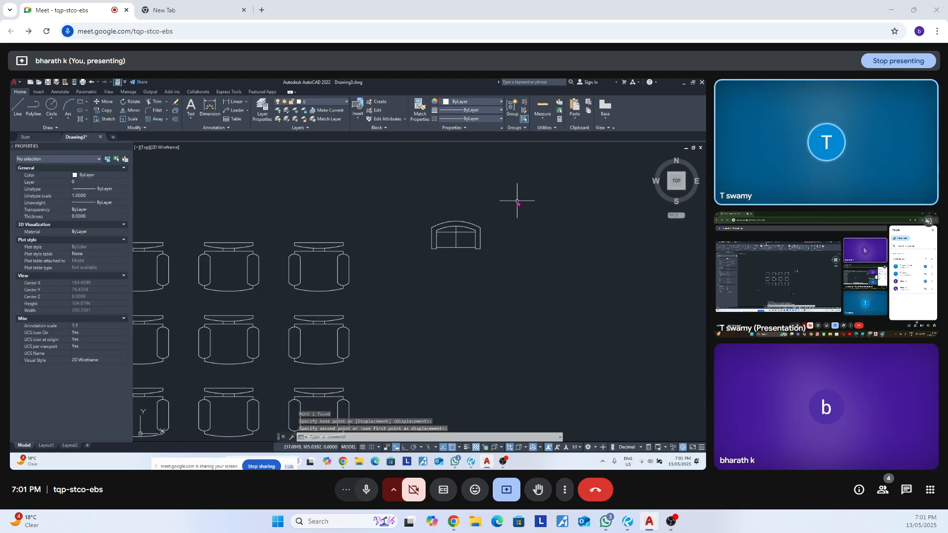
Move the loveseat slightly lower and farther right from the chair array.
{"action": "left_click", "coordinate": [516, 201]}
{"action": "left_click", "coordinate": [443, 261]}
{"action": "type", "text": "m"}
{"action": "key", "text": "Return"}
{"action": "left_click", "coordinate": [485, 261]}
{"action": "left_click", "coordinate": [536, 304]}
{"action": "key", "text": "Escape"}
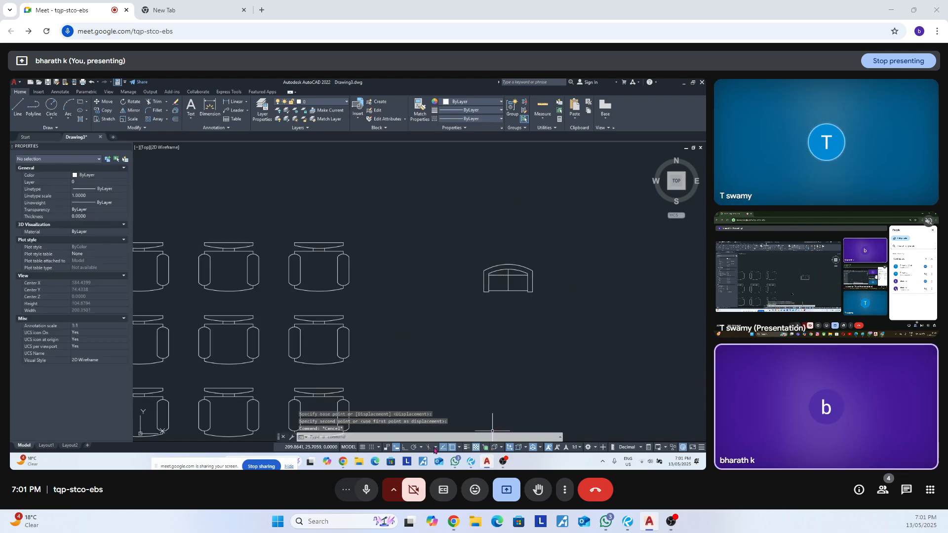
Turn on ortho mode and leave the loveseat deselected.
{"action": "left_click", "coordinate": [407, 448]}
{"action": "left_click", "coordinate": [566, 258]}
{"action": "left_click", "coordinate": [512, 288]}
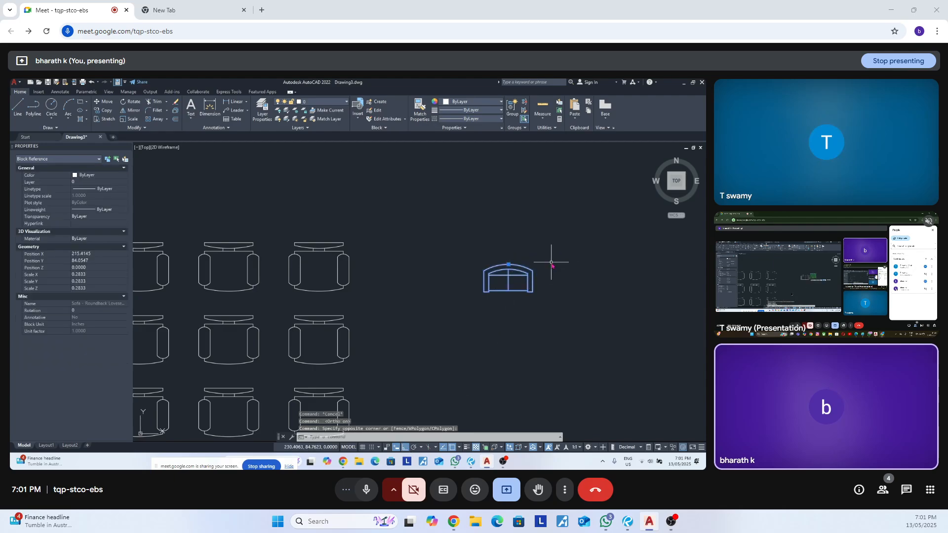
{"action": "key", "text": "Escape"}
Start the Replace Item option on the chair array and choose the loveseat as the replacement object.
{"action": "scroll", "coordinate": [562, 261], "scroll_direction": "down", "scroll_amount": 2}
{"action": "scroll", "coordinate": [475, 265], "scroll_direction": "up", "scroll_amount": 2}
{"action": "left_click", "coordinate": [384, 218]}
{"action": "left_click", "coordinate": [366, 252]}
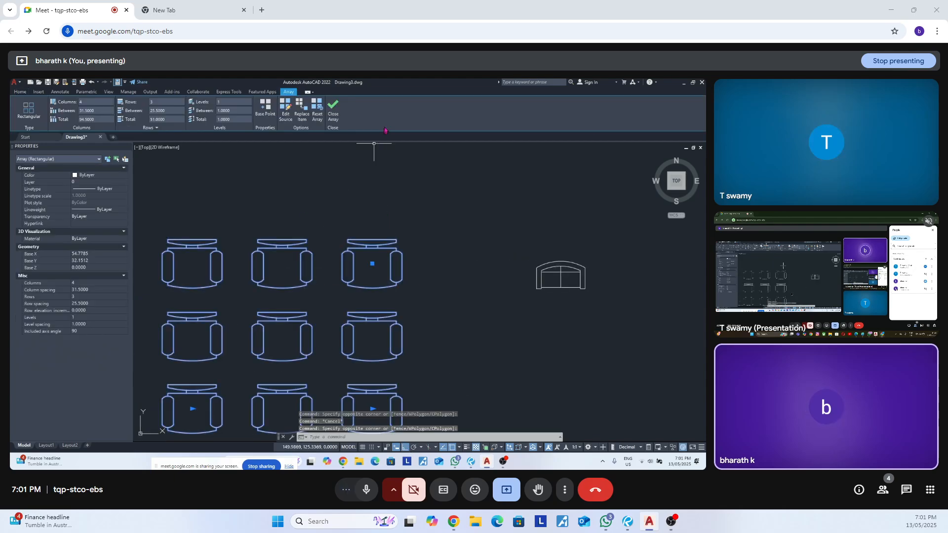
{"action": "left_click", "coordinate": [305, 119]}
{"action": "scroll", "coordinate": [470, 225], "scroll_direction": "down", "scroll_amount": 2}
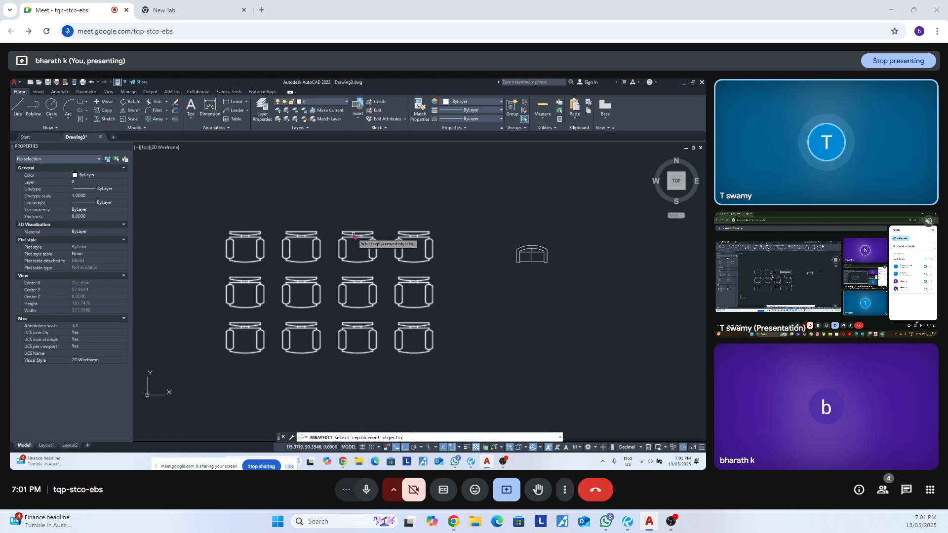
{"action": "left_click", "coordinate": [532, 252]}
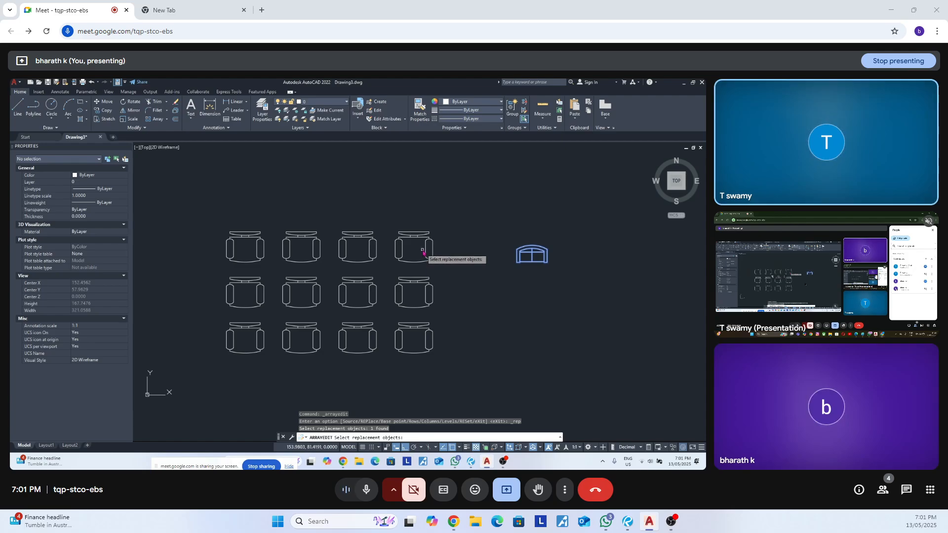
{"action": "key", "text": "Return"}
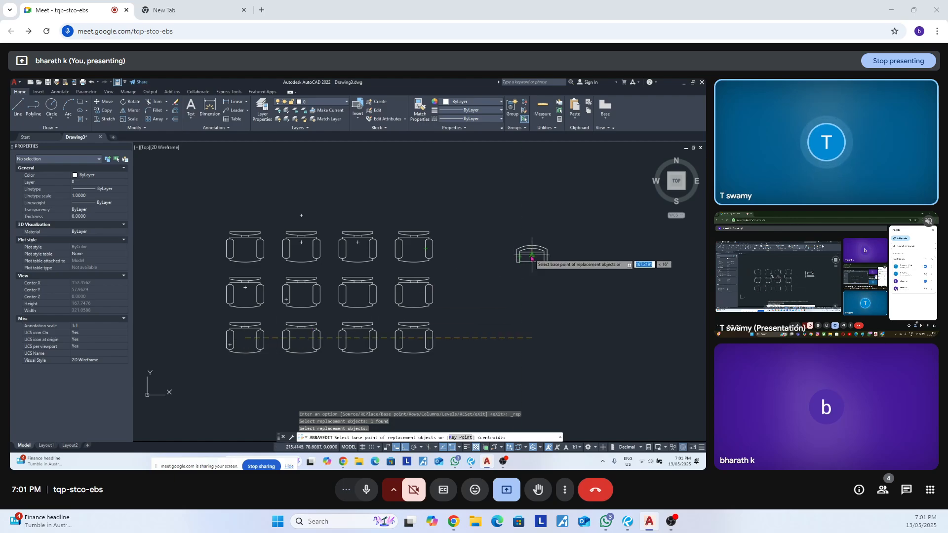
Set the replacement's base point at the centre of the loveseat's seat, on its vertical dividing line.
{"action": "scroll", "coordinate": [532, 256], "scroll_direction": "up", "scroll_amount": 4}
{"action": "scroll", "coordinate": [532, 256], "scroll_direction": "down", "scroll_amount": 4}
{"action": "scroll", "coordinate": [532, 255], "scroll_direction": "up", "scroll_amount": 2}
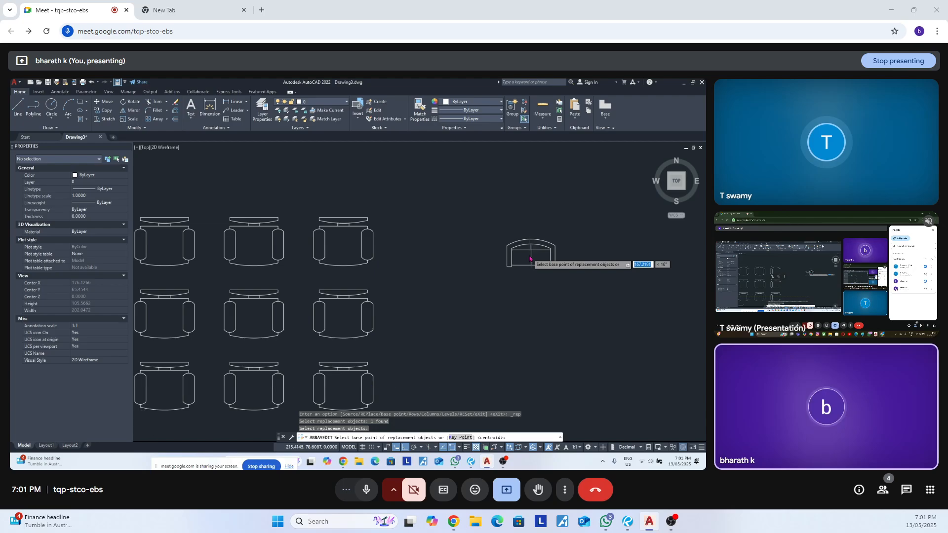
{"action": "scroll", "coordinate": [532, 257], "scroll_direction": "up", "scroll_amount": 4}
{"action": "scroll", "coordinate": [532, 256], "scroll_direction": "down", "scroll_amount": 4}
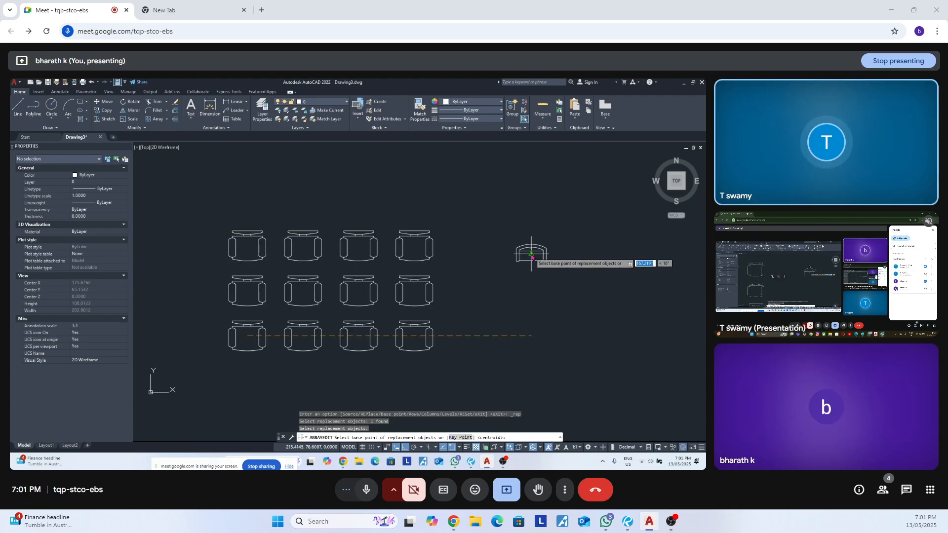
{"action": "scroll", "coordinate": [532, 256], "scroll_direction": "up", "scroll_amount": 4}
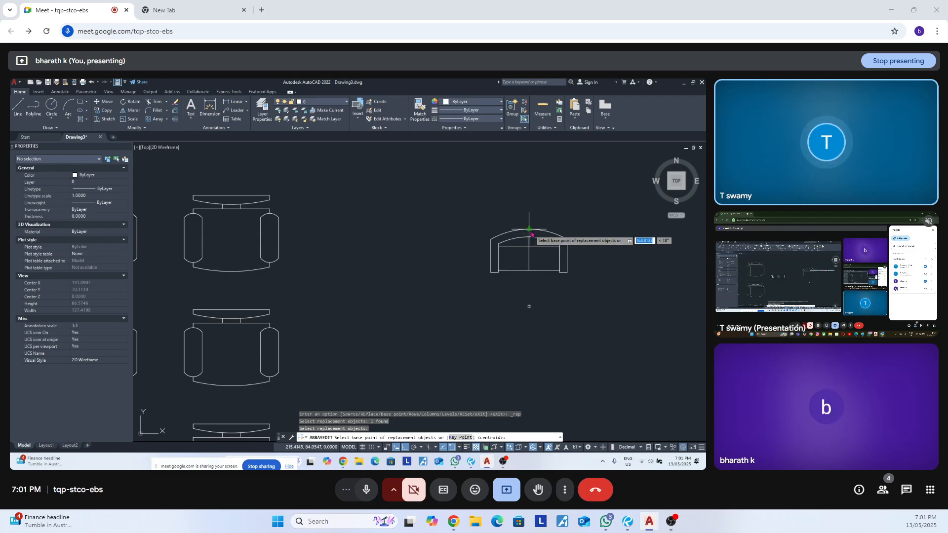
{"action": "scroll", "coordinate": [532, 235], "scroll_direction": "down", "scroll_amount": 2}
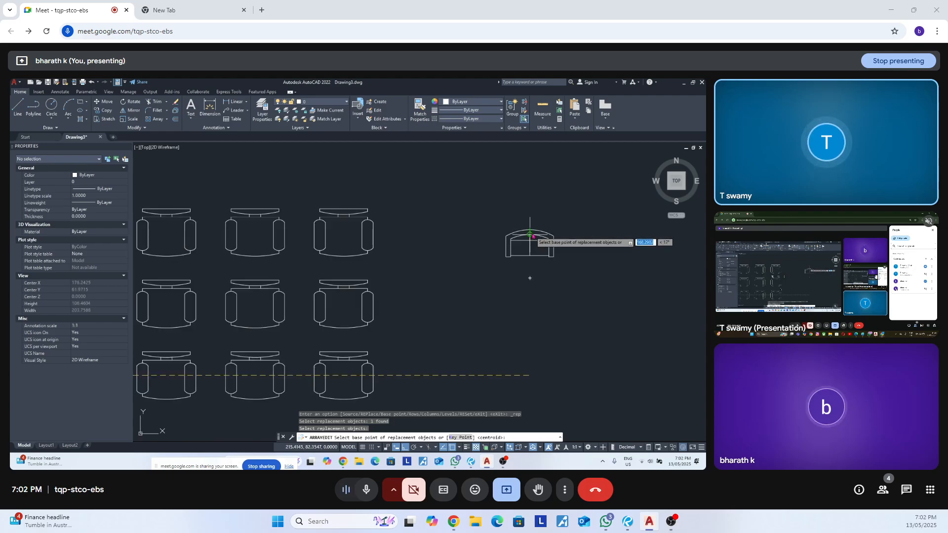
{"action": "scroll", "coordinate": [244, 217], "scroll_direction": "down", "scroll_amount": 4}
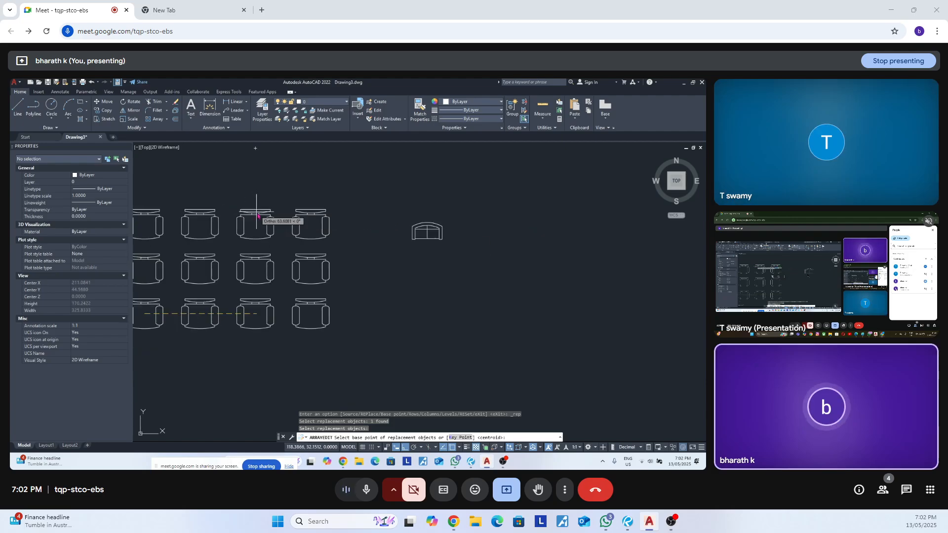
{"action": "scroll", "coordinate": [257, 236], "scroll_direction": "up", "scroll_amount": 8}
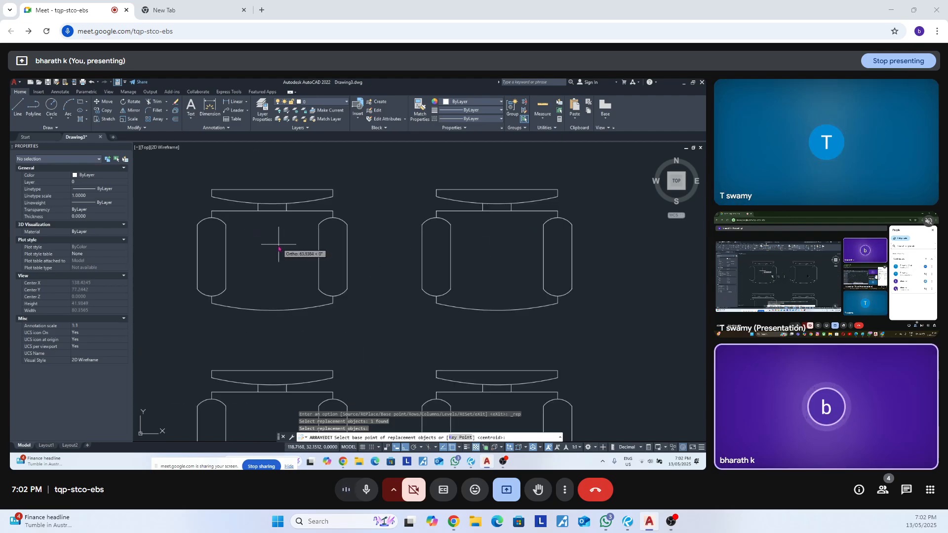
{"action": "scroll", "coordinate": [281, 247], "scroll_direction": "down", "scroll_amount": 4}
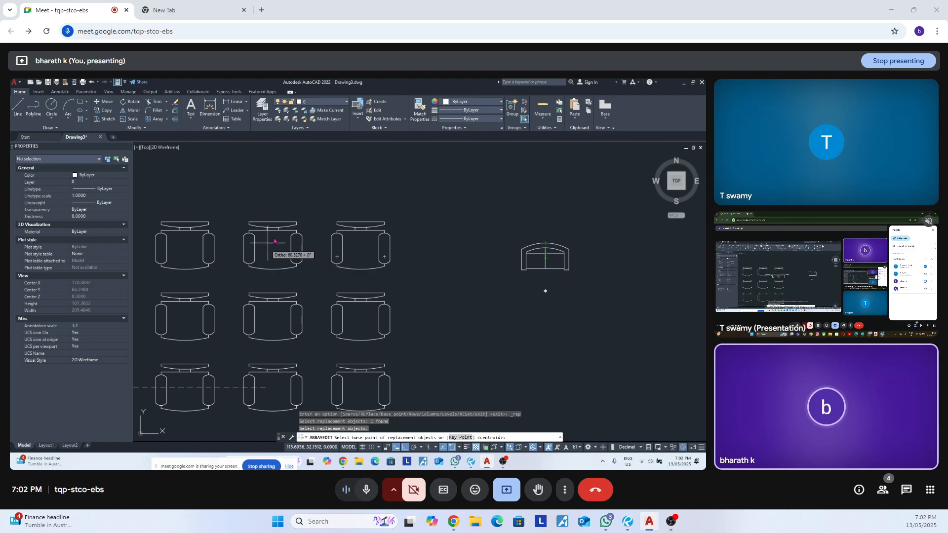
{"action": "scroll", "coordinate": [545, 258], "scroll_direction": "up", "scroll_amount": 6}
{"action": "left_click", "coordinate": [545, 258]}
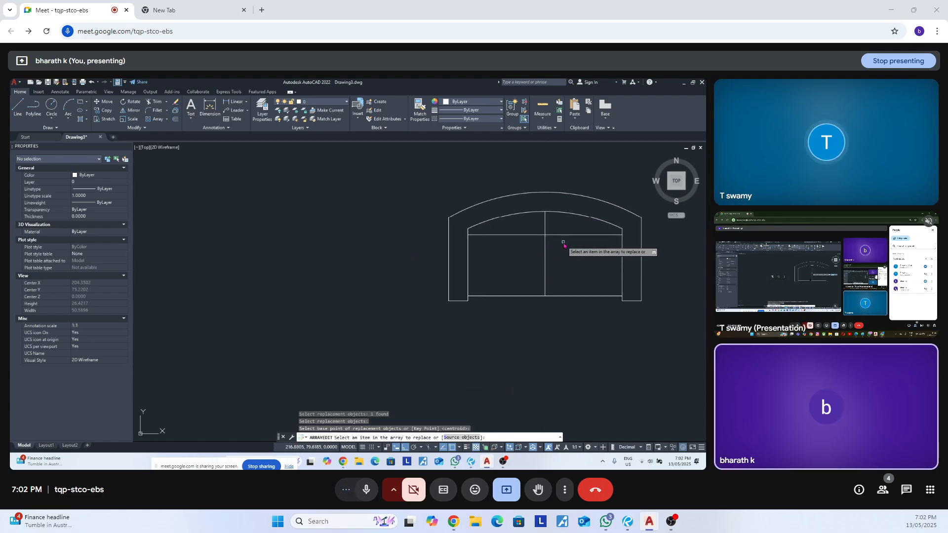
Replace the third chair in the array's upper row with the loveseat and finish picking items.
{"action": "scroll", "coordinate": [564, 245], "scroll_direction": "down", "scroll_amount": 6}
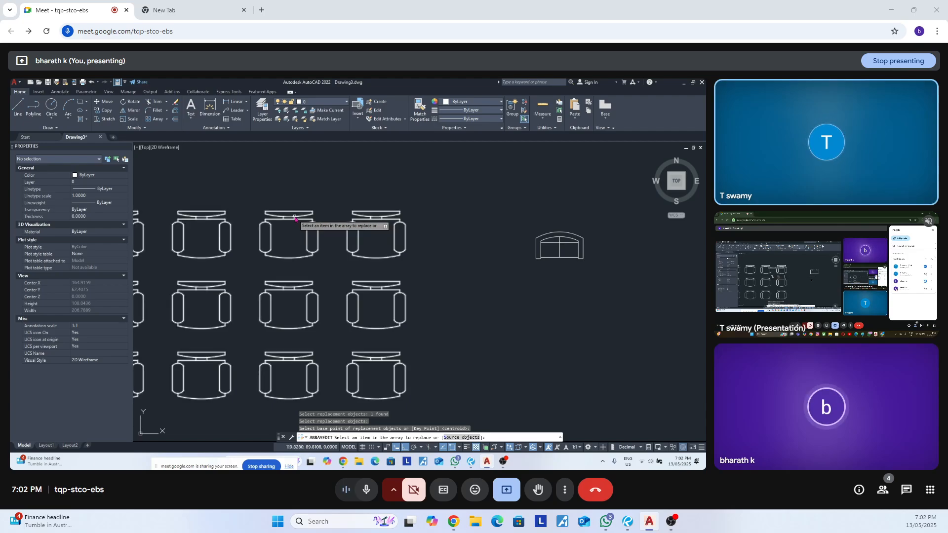
{"action": "scroll", "coordinate": [296, 219], "scroll_direction": "down", "scroll_amount": 1}
{"action": "scroll", "coordinate": [299, 221], "scroll_direction": "up", "scroll_amount": 1}
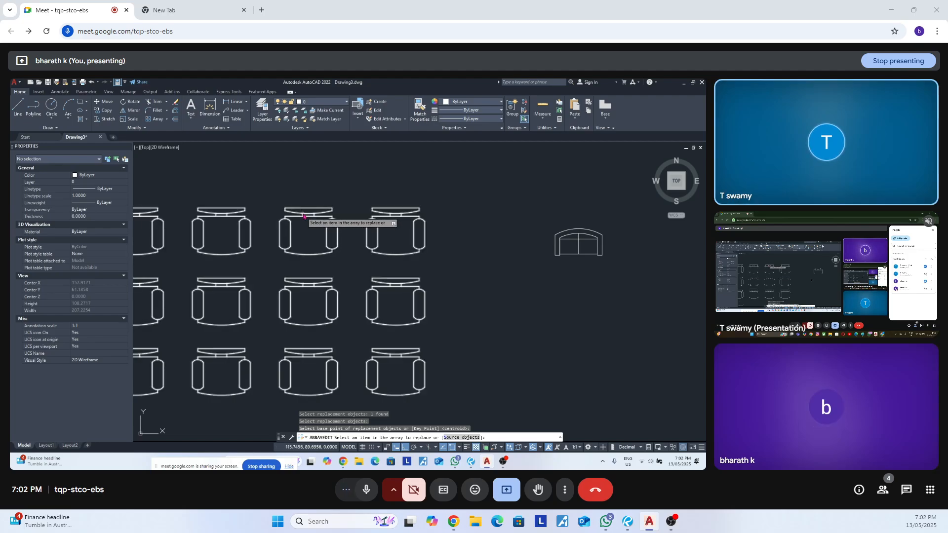
{"action": "left_click", "coordinate": [305, 216]}
{"action": "scroll", "coordinate": [360, 221], "scroll_direction": "down", "scroll_amount": 1}
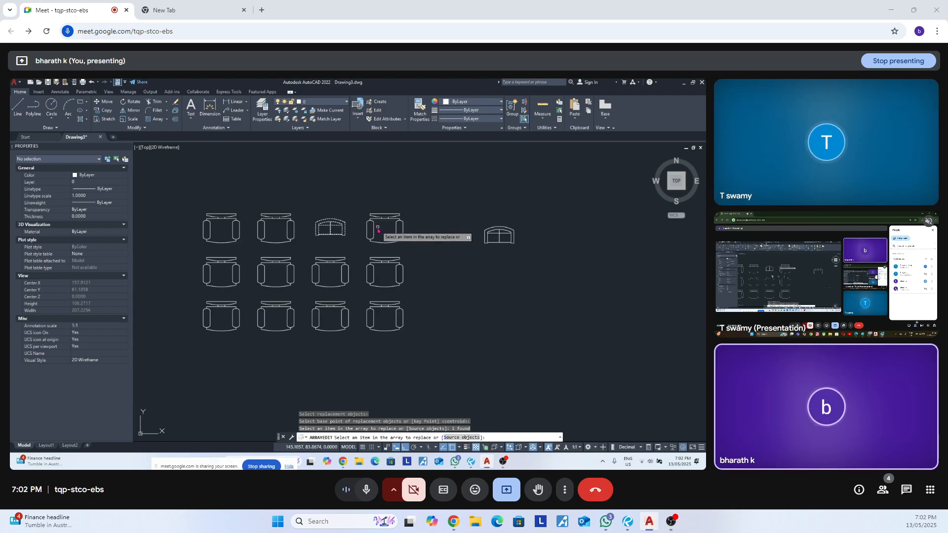
{"action": "scroll", "coordinate": [361, 217], "scroll_direction": "up", "scroll_amount": 1}
{"action": "key", "text": "Return"}
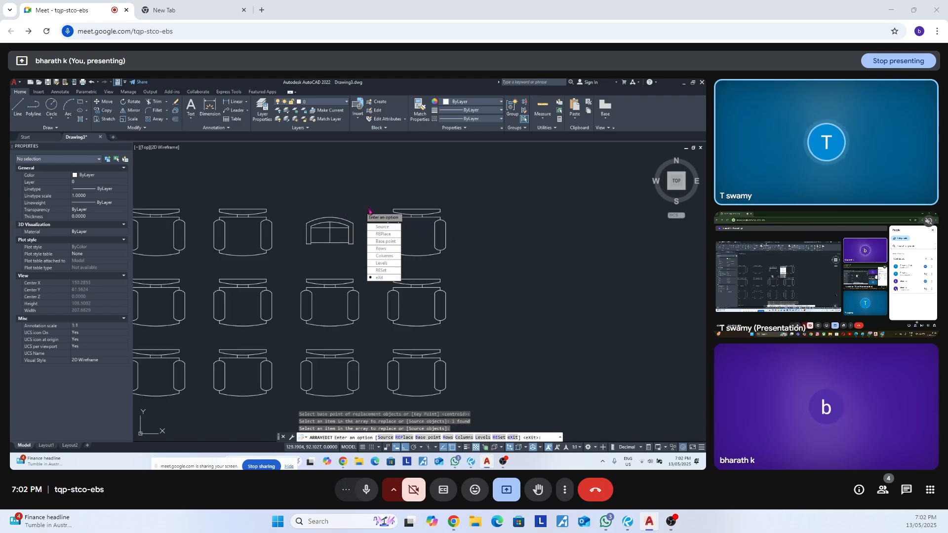
Exit the array edit options and close the rectangular chair array.
{"action": "left_click", "coordinate": [386, 278]}
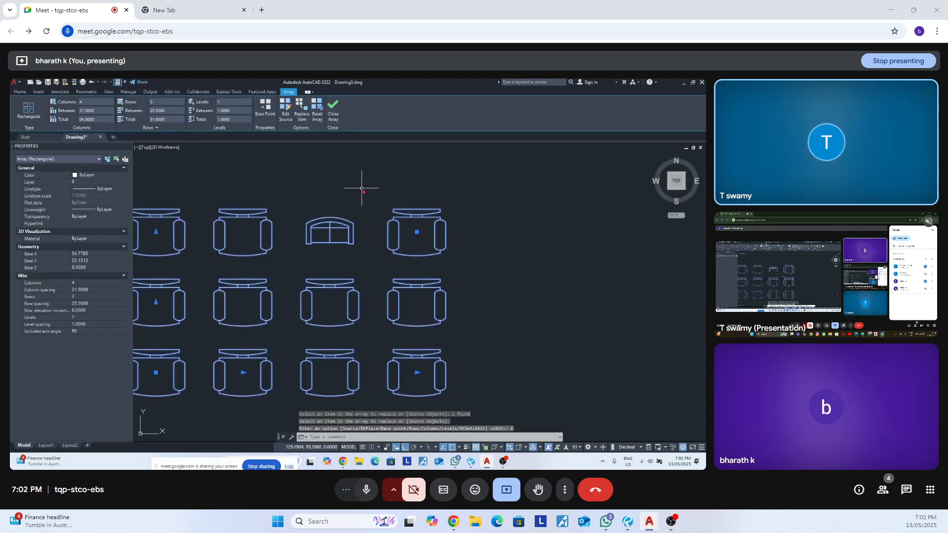
{"action": "scroll", "coordinate": [365, 185], "scroll_direction": "down", "scroll_amount": 1}
{"action": "left_click", "coordinate": [337, 119]}
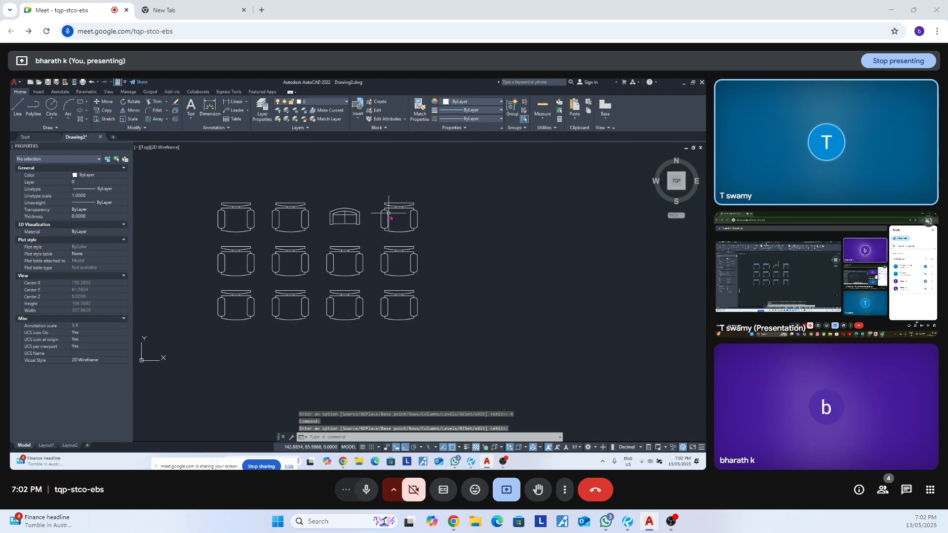
{"action": "middle_click_drag", "start_coordinate": [341, 217], "coordinate": [374, 227]}
{"action": "left_click", "coordinate": [439, 184]}
{"action": "left_click", "coordinate": [371, 257]}
{"action": "scroll", "coordinate": [378, 219], "scroll_direction": "up", "scroll_amount": 2}
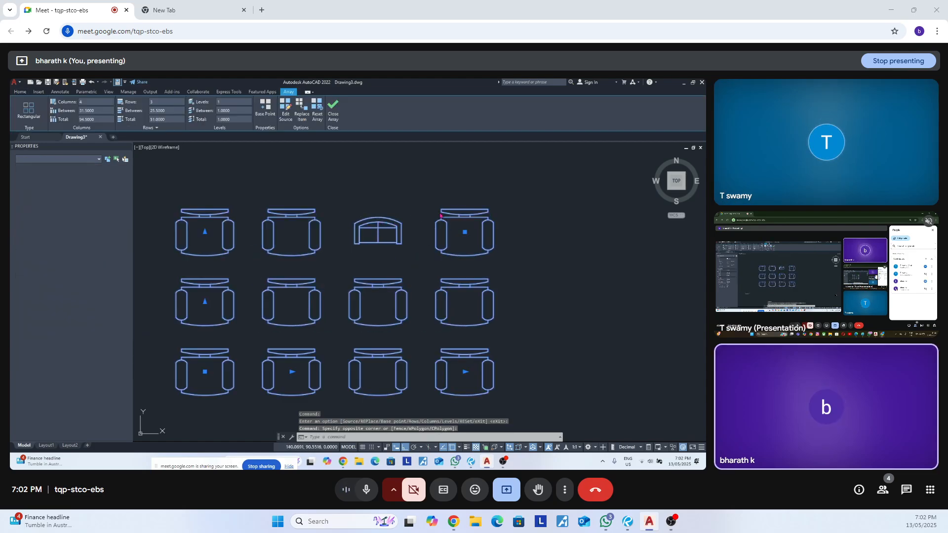
{"action": "key", "text": "Escape"}
{"action": "key", "text": "Escape"}
{"action": "left_click", "coordinate": [470, 201]}
{"action": "left_click", "coordinate": [285, 228]}
{"action": "scroll", "coordinate": [285, 229], "scroll_direction": "down", "scroll_amount": 4}
{"action": "key", "text": "Escape"}
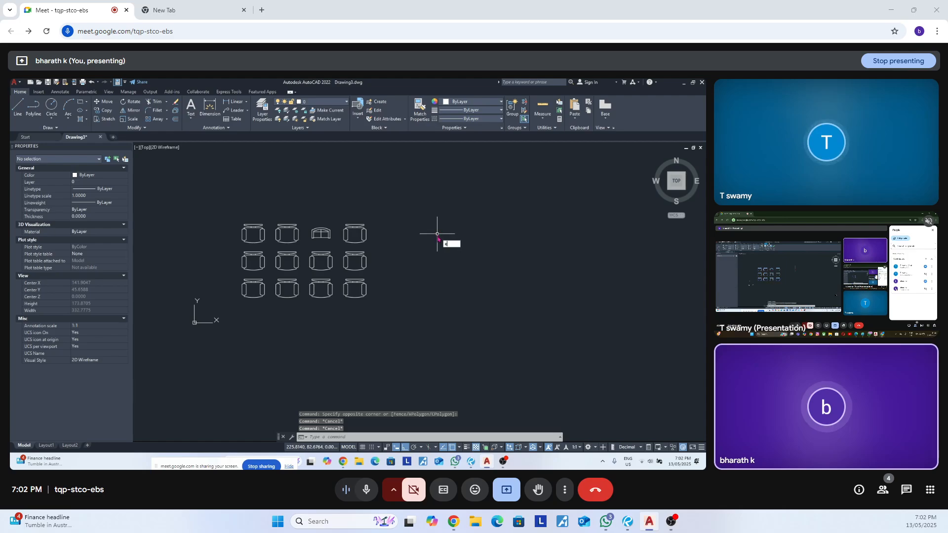
Draw a rectangle in the empty area beside the chair array, and erase it.
{"action": "type", "text": "rec"}
{"action": "key", "text": "space"}
{"action": "left_click", "coordinate": [455, 209]}
{"action": "left_click", "coordinate": [525, 268]}
{"action": "left_click", "coordinate": [536, 202]}
{"action": "left_click", "coordinate": [492, 236]}
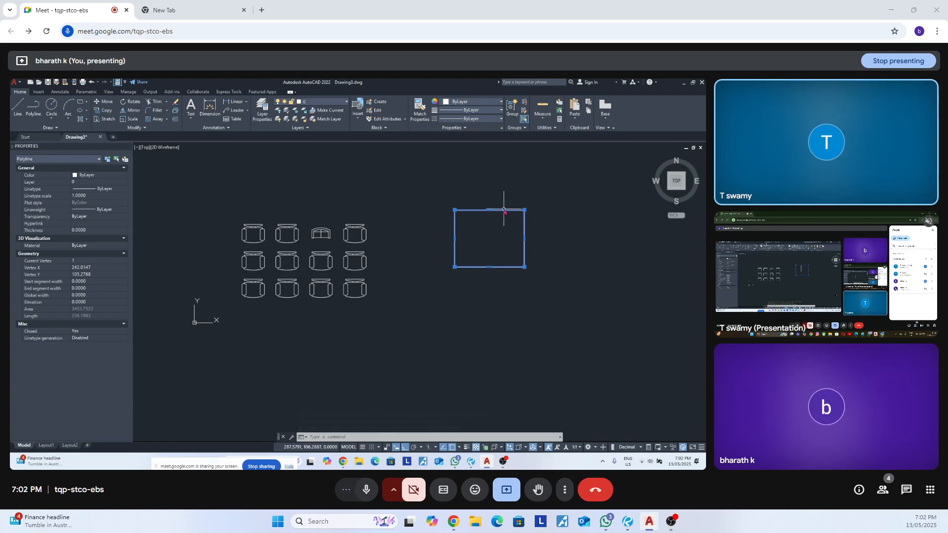
{"action": "type", "text": "e"}
{"action": "key", "text": "space"}
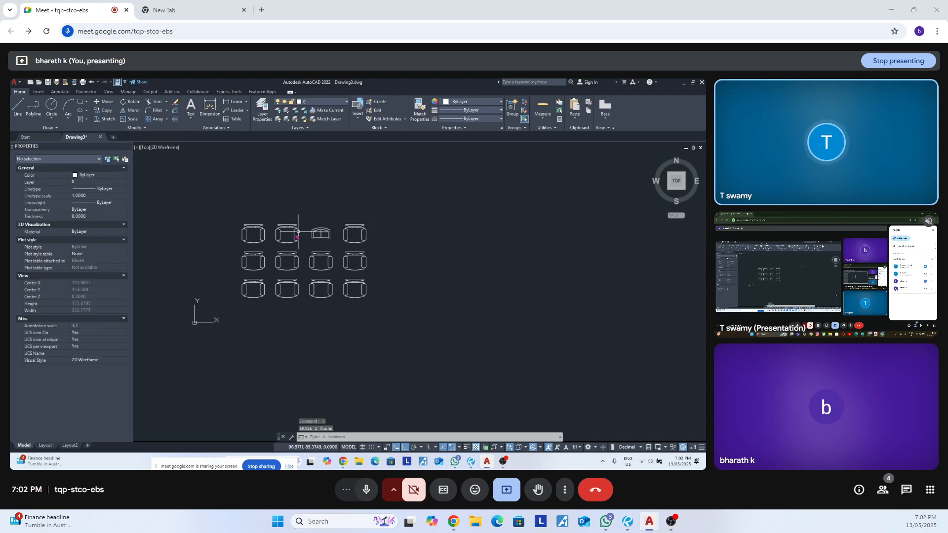
Try to add rows to the chair array by stretching its row count upward.
{"action": "scroll", "coordinate": [284, 231], "scroll_direction": "up", "scroll_amount": 4}
{"action": "left_click", "coordinate": [377, 223]}
{"action": "left_click", "coordinate": [345, 235]}
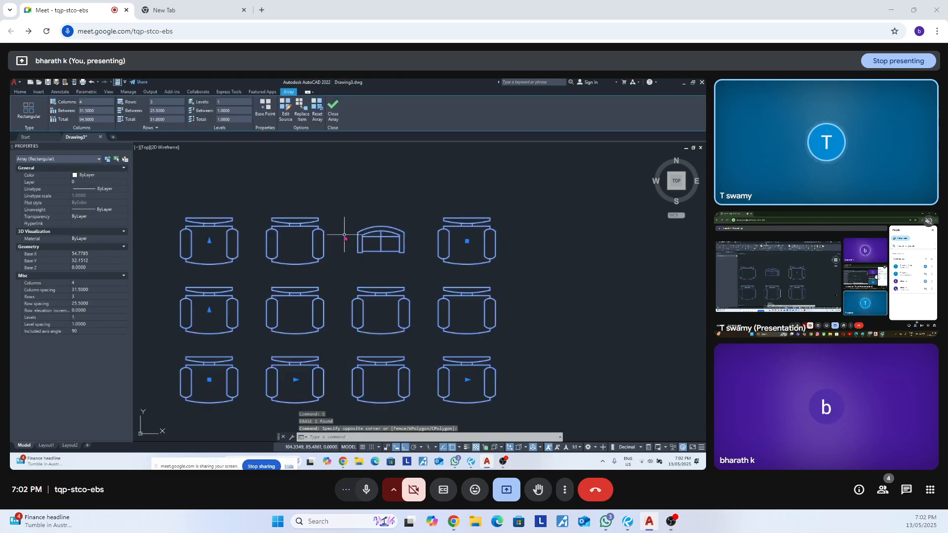
{"action": "scroll", "coordinate": [400, 231], "scroll_direction": "down", "scroll_amount": 2}
{"action": "left_click", "coordinate": [285, 236]}
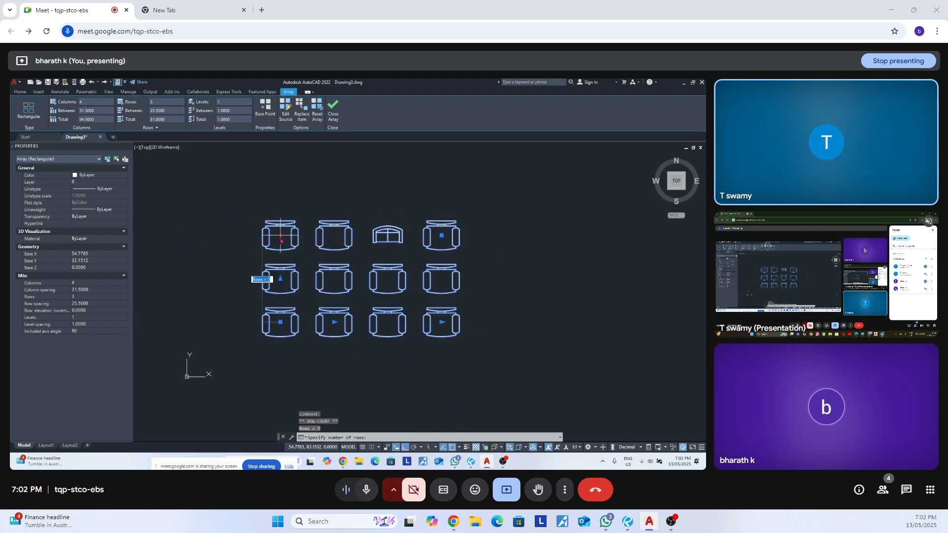
{"action": "scroll", "coordinate": [279, 257], "scroll_direction": "down", "scroll_amount": 2}
{"action": "scroll", "coordinate": [291, 277], "scroll_direction": "down", "scroll_amount": 3}
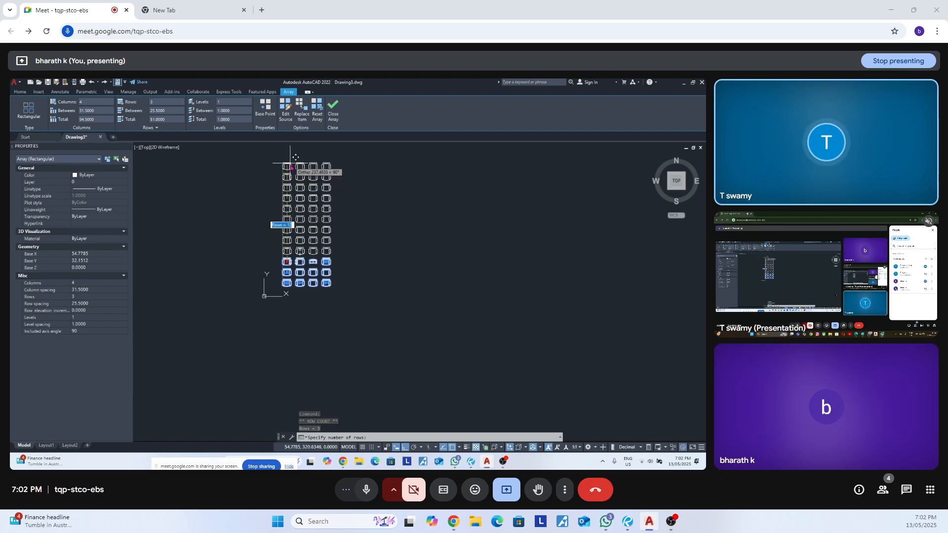
{"action": "scroll", "coordinate": [293, 227], "scroll_direction": "up", "scroll_amount": 4}
{"action": "scroll", "coordinate": [295, 224], "scroll_direction": "up", "scroll_amount": 2}
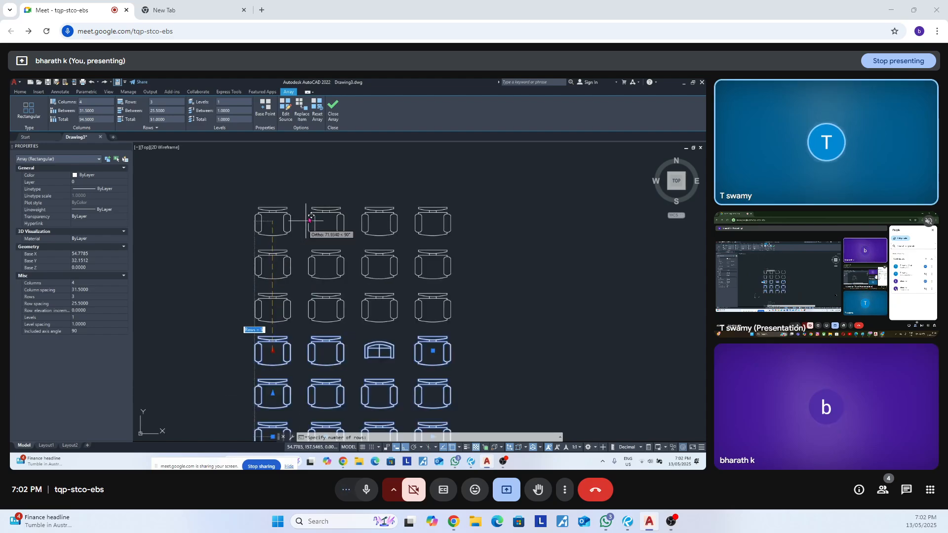
{"action": "scroll", "coordinate": [328, 173], "scroll_direction": "down", "scroll_amount": 2}
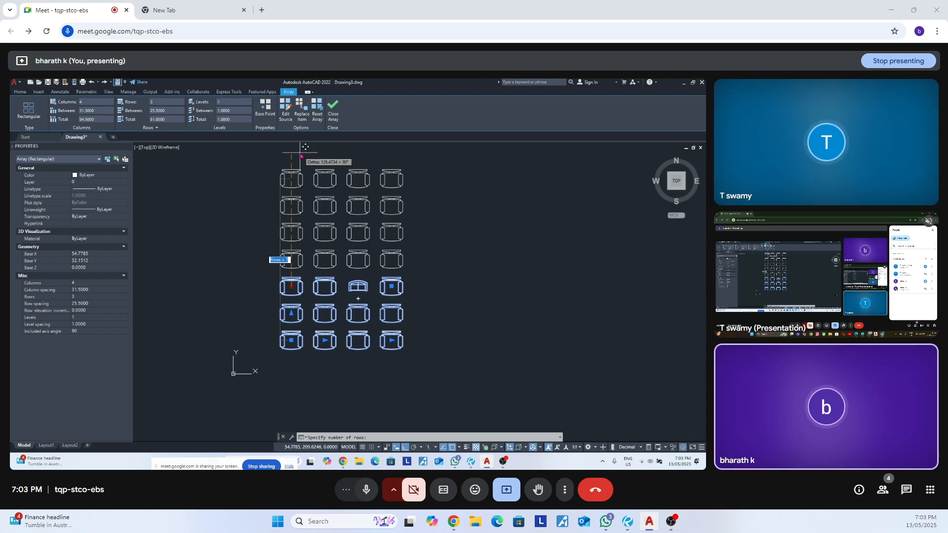
{"action": "key", "text": "Escape"}
{"action": "key", "text": "Escape"}
{"action": "key", "text": "Escape"}
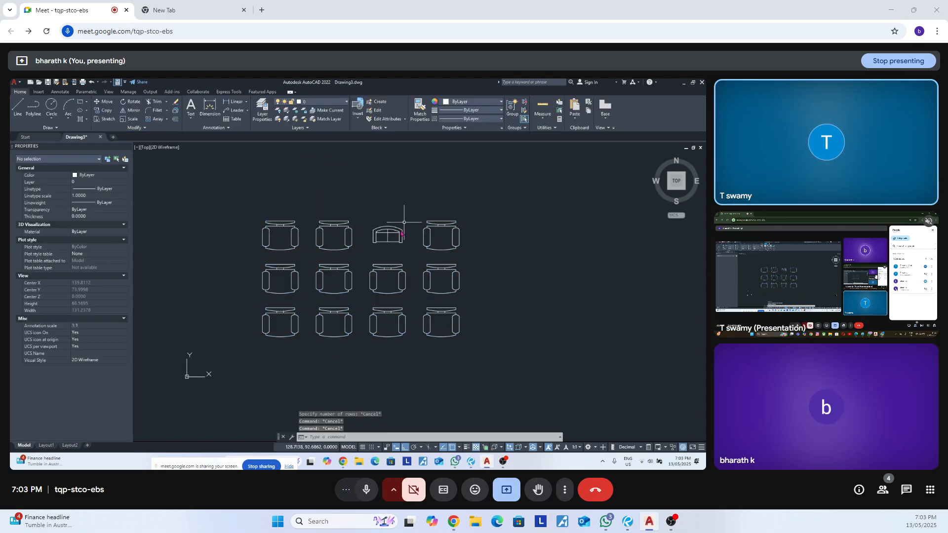
{"action": "left_click", "coordinate": [396, 214]}
{"action": "left_click", "coordinate": [368, 257]}
{"action": "scroll", "coordinate": [345, 397], "scroll_direction": "down", "scroll_amount": 2}
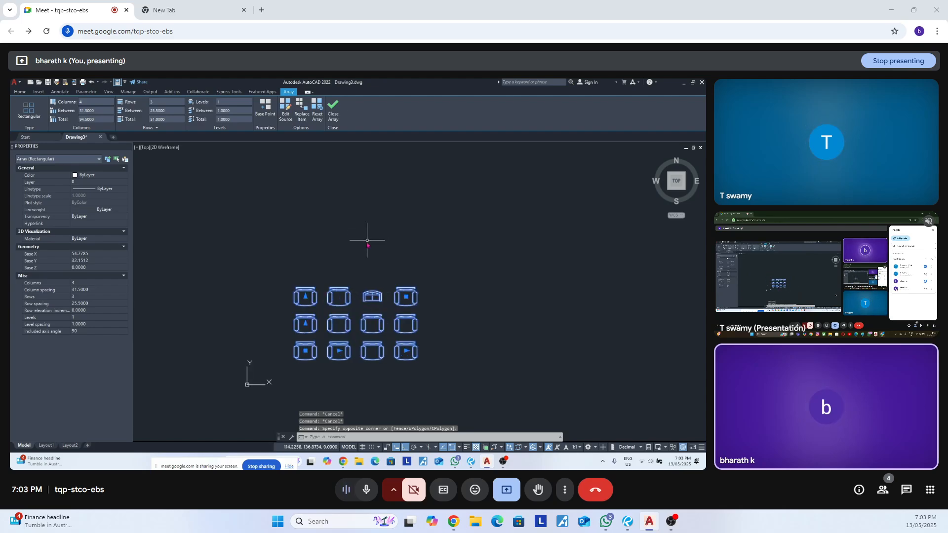
{"action": "left_click", "coordinate": [305, 297]}
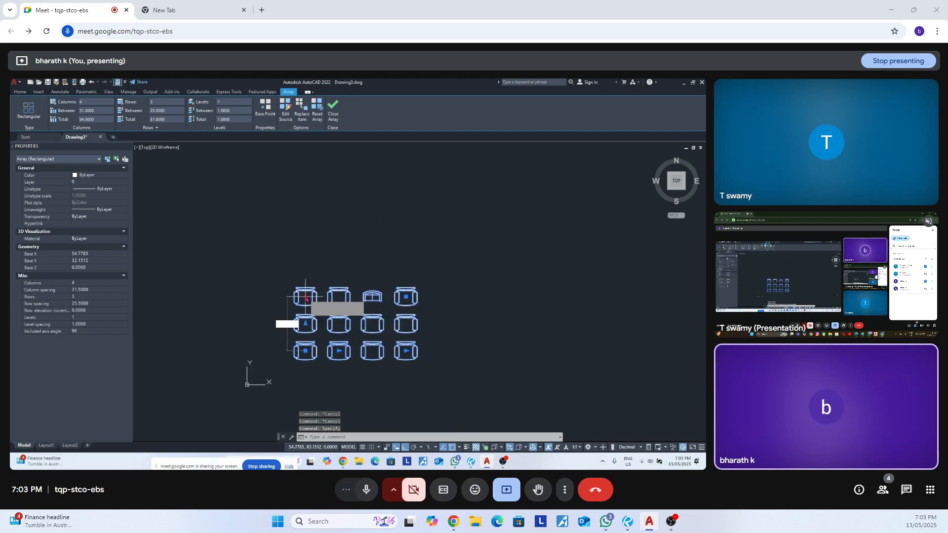
{"action": "key", "text": "Escape"}
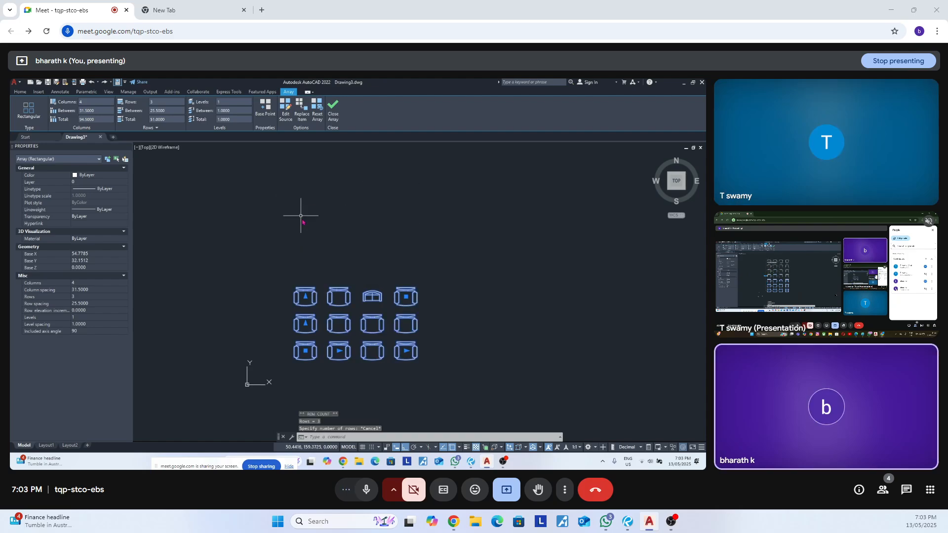
{"action": "key", "text": "Escape"}
{"action": "left_click", "coordinate": [408, 254]}
{"action": "left_click", "coordinate": [384, 290]}
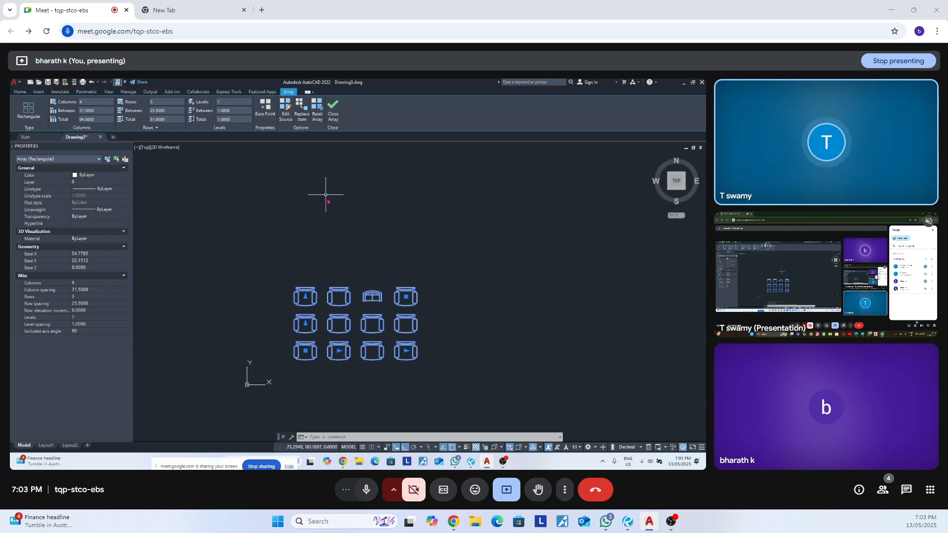
{"action": "left_click", "coordinate": [302, 110]}
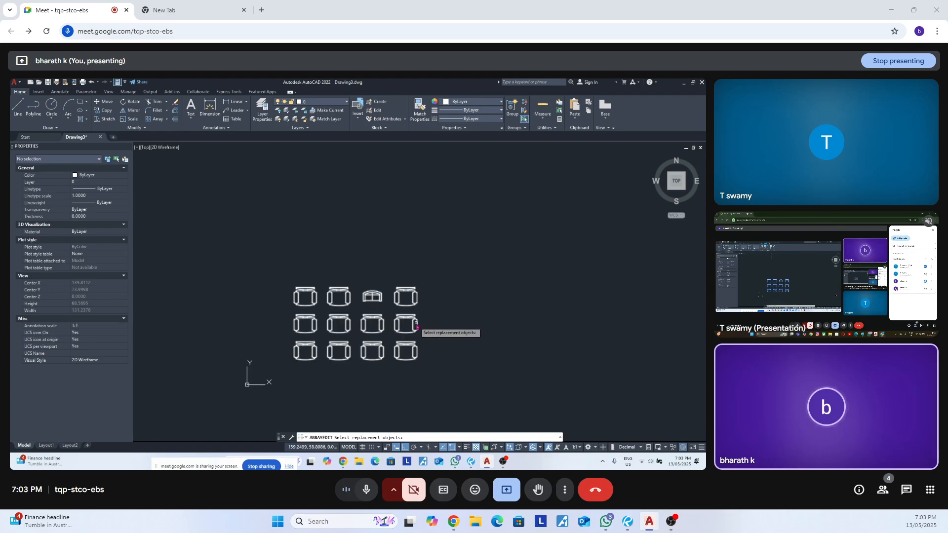
{"action": "scroll", "coordinate": [429, 275], "scroll_direction": "down", "scroll_amount": 2}
{"action": "scroll", "coordinate": [428, 279], "scroll_direction": "up", "scroll_amount": 2}
{"action": "key", "text": "Escape"}
{"action": "key", "text": "Escape"}
{"action": "key", "text": "Escape"}
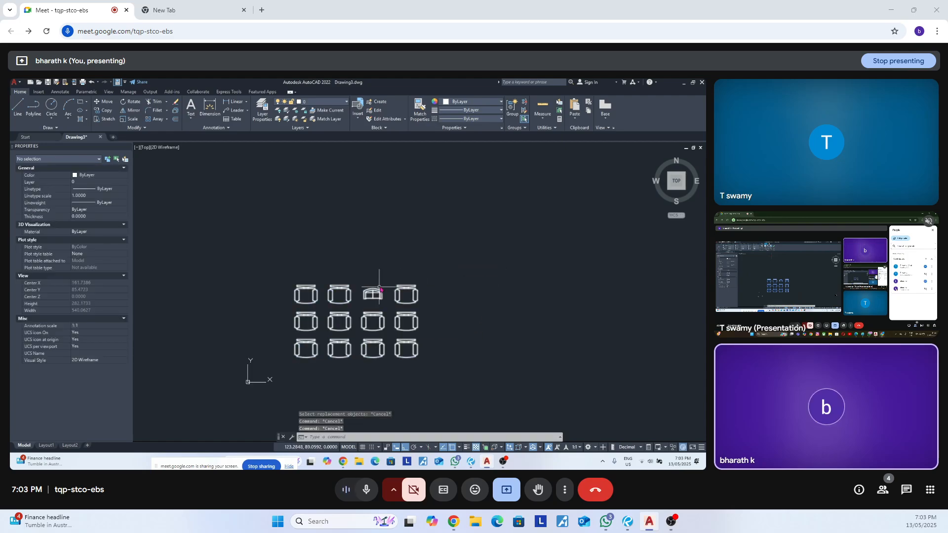
{"action": "left_click", "coordinate": [381, 284]}
{"action": "left_click", "coordinate": [360, 305]}
{"action": "right_click", "coordinate": [375, 275]}
{"action": "key", "text": "Escape"}
{"action": "key", "text": "Escape"}
Copy the whole chair array into the empty space to the right of the original.
{"action": "left_click", "coordinate": [354, 266]}
{"action": "left_click", "coordinate": [329, 324]}
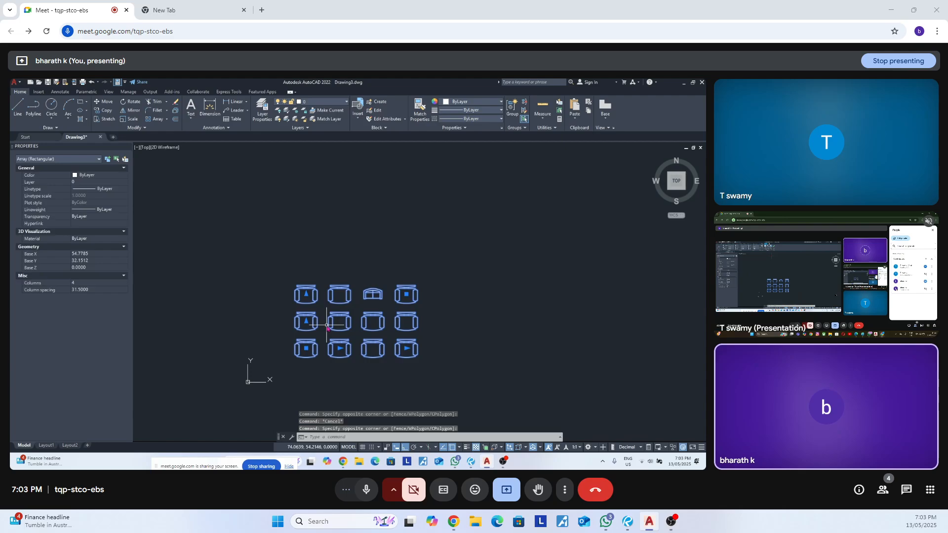
{"action": "type", "text": "co"}
{"action": "key", "text": "space"}
{"action": "left_click", "coordinate": [319, 248]}
{"action": "scroll", "coordinate": [285, 267], "scroll_direction": "down", "scroll_amount": 2}
{"action": "left_click", "coordinate": [466, 237]}
{"action": "key", "text": "Escape"}
Explode the copied chair array into individual objects.
{"action": "left_click", "coordinate": [525, 234]}
{"action": "left_click", "coordinate": [459, 324]}
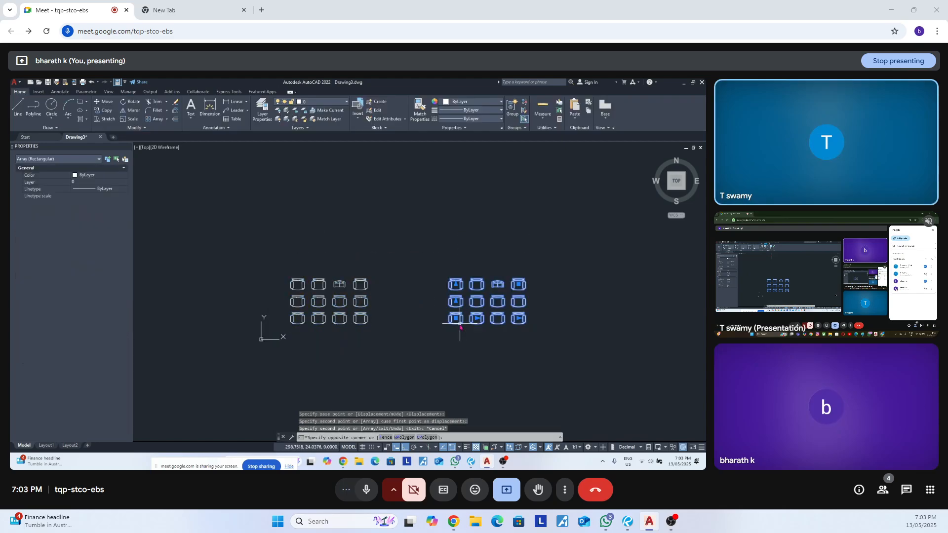
{"action": "type", "text": "co"}
{"action": "key", "text": "Escape"}
{"action": "left_click", "coordinate": [519, 237]}
{"action": "left_click", "coordinate": [475, 323]}
{"action": "type", "text": "x"}
{"action": "scroll", "coordinate": [501, 287], "scroll_direction": "up", "scroll_amount": 4}
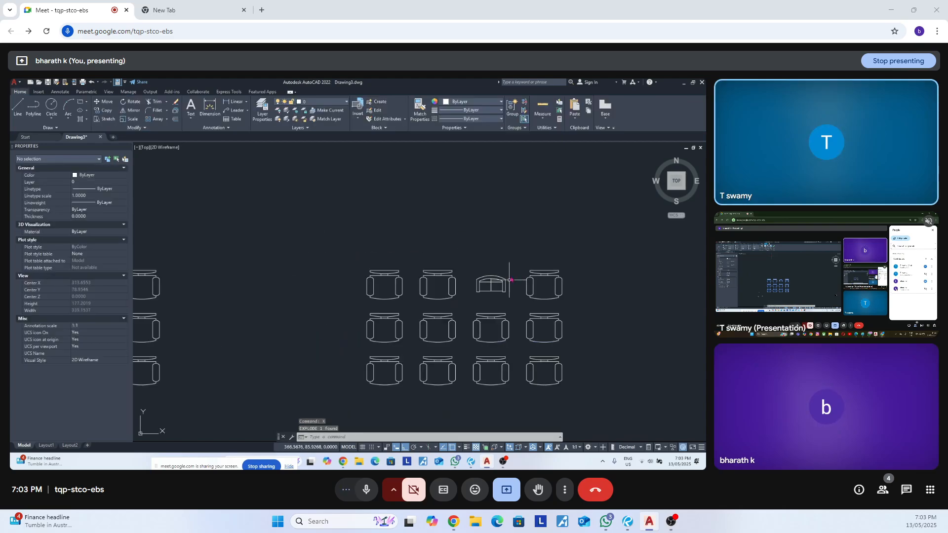
Move the sofa from the exploded copy horizontally to the empty area left of the original array.
{"action": "left_click", "coordinate": [510, 279]}
{"action": "left_click", "coordinate": [491, 281]}
{"action": "scroll", "coordinate": [494, 279], "scroll_direction": "down", "scroll_amount": 4}
{"action": "type", "text": "m"}
{"action": "key", "text": "space"}
{"action": "scroll", "coordinate": [502, 263], "scroll_direction": "down", "scroll_amount": 2}
{"action": "left_click", "coordinate": [499, 261]}
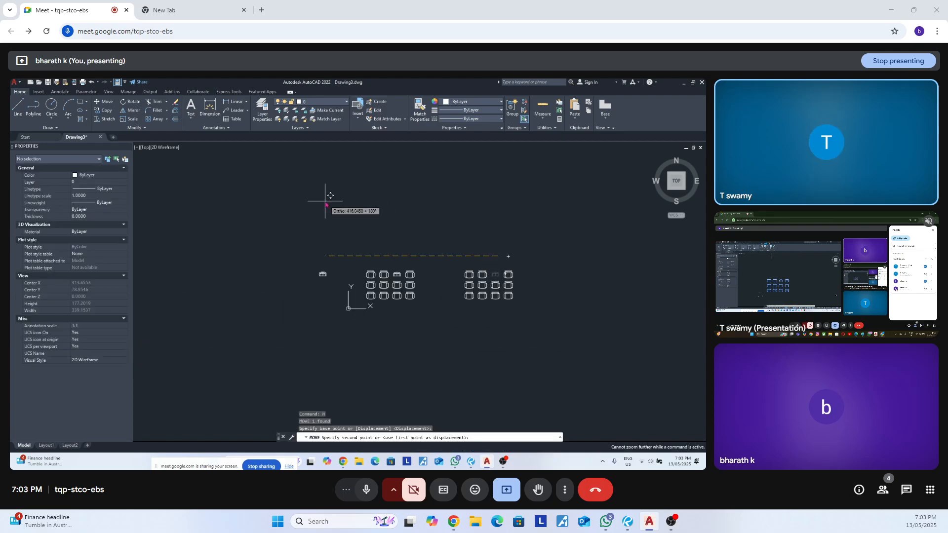
{"action": "left_click", "coordinate": [326, 201]}
Erase all the remaining chairs of the exploded copy.
{"action": "left_click", "coordinate": [525, 262]}
{"action": "left_click", "coordinate": [460, 328]}
{"action": "type", "text": "e"}
{"action": "scroll", "coordinate": [388, 280], "scroll_direction": "up", "scroll_amount": 4}
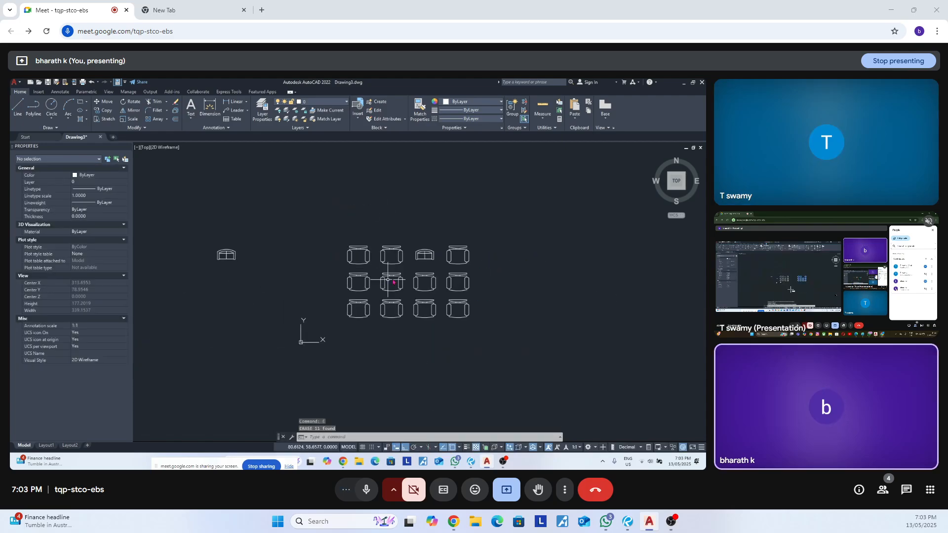
Start Replace Item on the original chair array with the separate sofa at its left as the replacement object.
{"action": "left_click", "coordinate": [388, 280]}
{"action": "right_click", "coordinate": [405, 283]}
{"action": "left_click_drag", "start_coordinate": [458, 236], "coordinate": [402, 281]}
{"action": "right_click", "coordinate": [402, 282]}
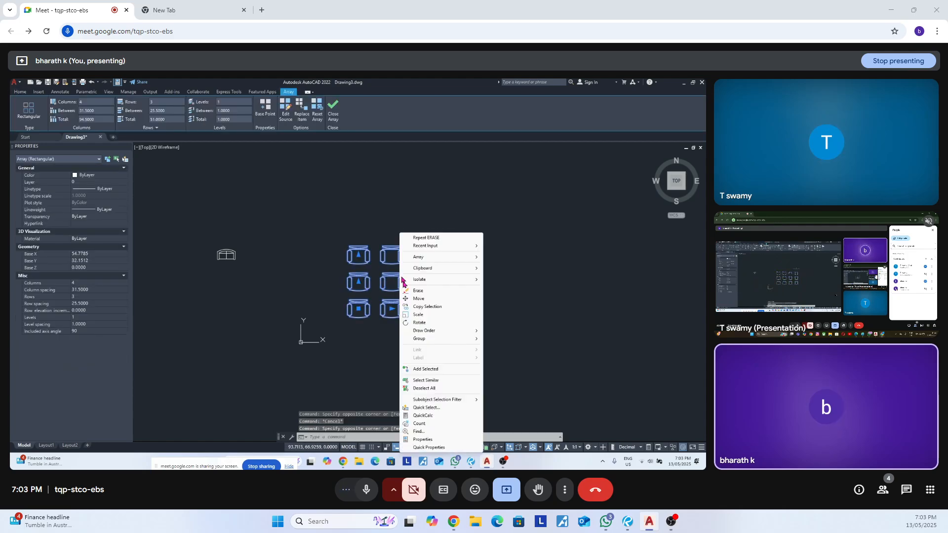
{"action": "key", "text": "Escape"}
{"action": "left_click", "coordinate": [301, 111]}
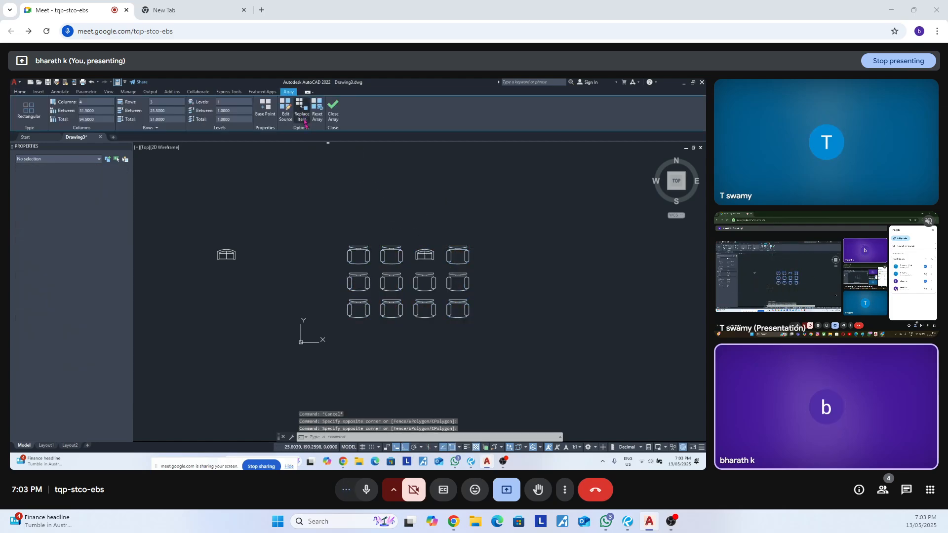
{"action": "scroll", "coordinate": [416, 281], "scroll_direction": "down", "scroll_amount": 2}
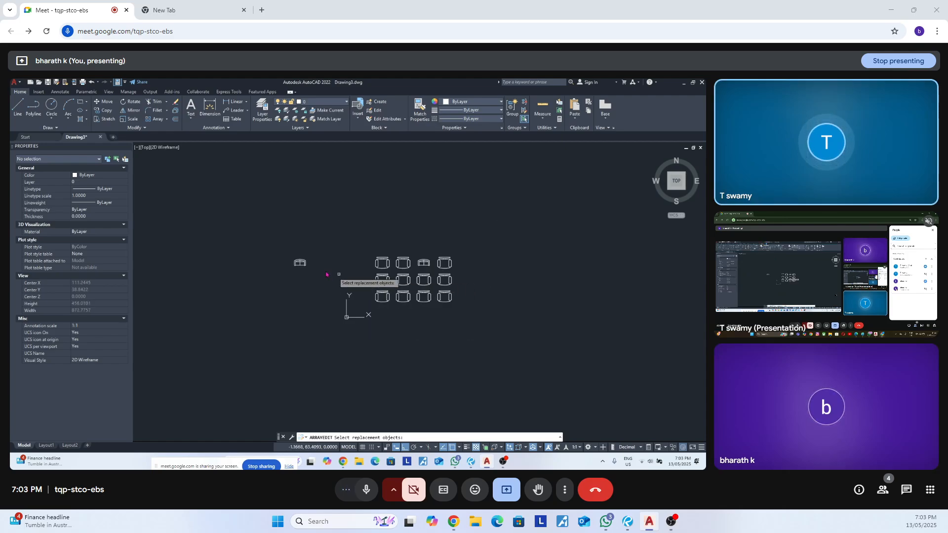
{"action": "left_click", "coordinate": [302, 264]}
{"action": "scroll", "coordinate": [395, 274], "scroll_direction": "up", "scroll_amount": 3}
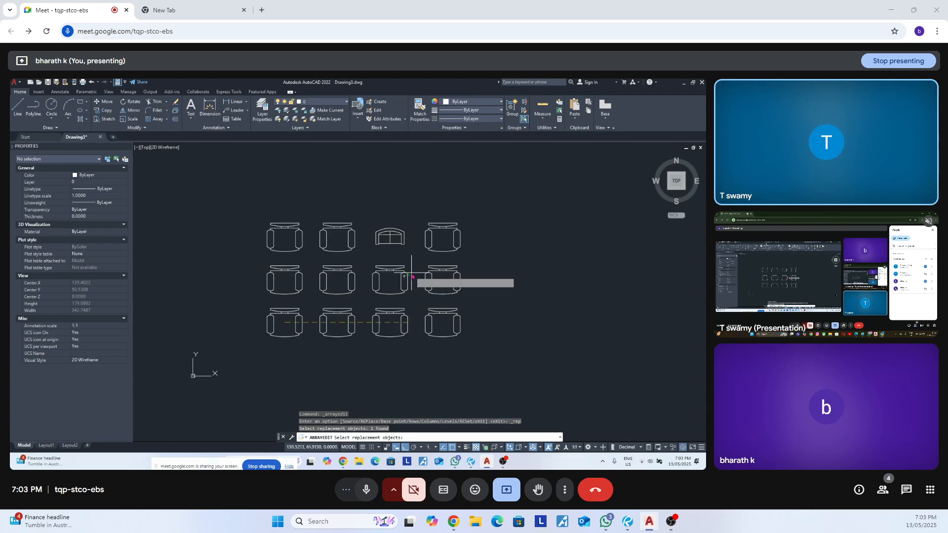
{"action": "key", "text": "Return"}
Set the replacement base point at the middle of the separate sofa's inner back edge.
{"action": "scroll", "coordinate": [412, 276], "scroll_direction": "down", "scroll_amount": 2}
{"action": "scroll", "coordinate": [401, 282], "scroll_direction": "up", "scroll_amount": 4}
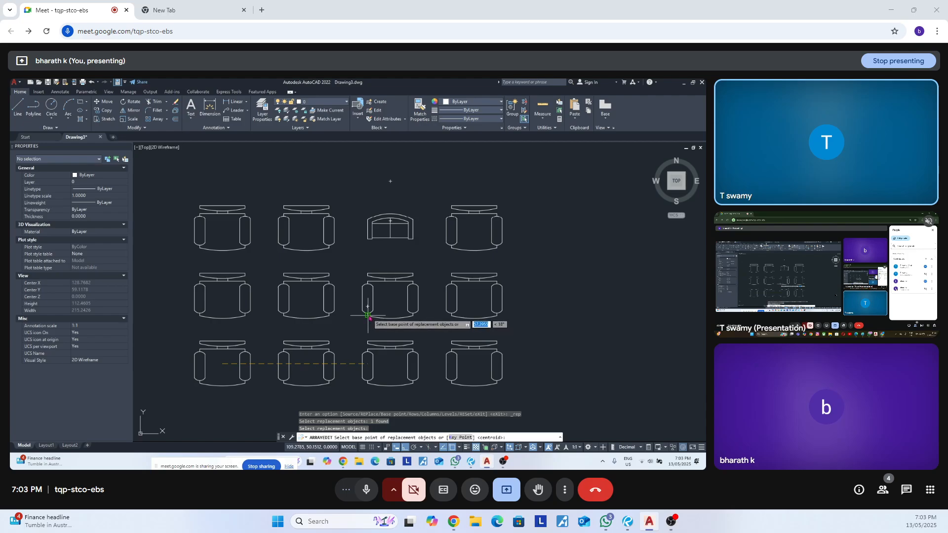
{"action": "scroll", "coordinate": [369, 316], "scroll_direction": "down", "scroll_amount": 5}
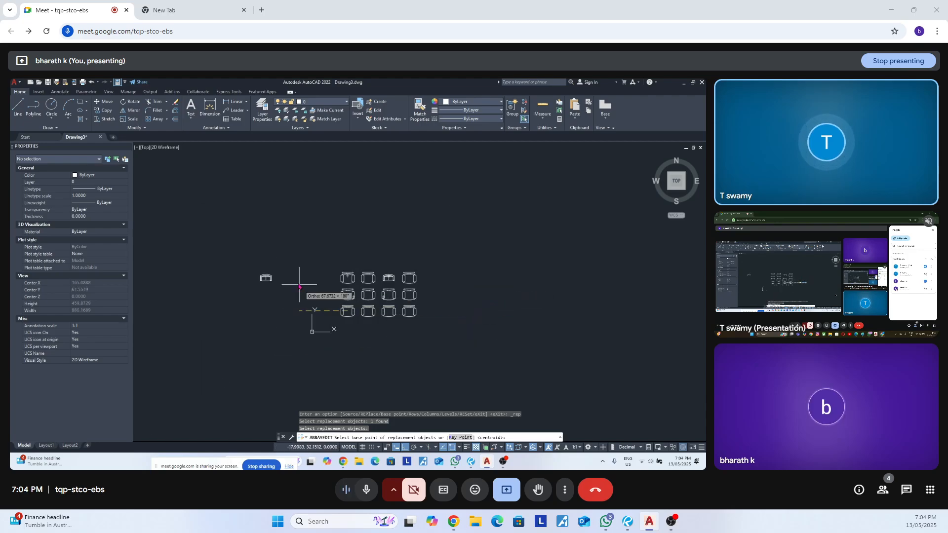
{"action": "scroll", "coordinate": [274, 276], "scroll_direction": "up", "scroll_amount": 10}
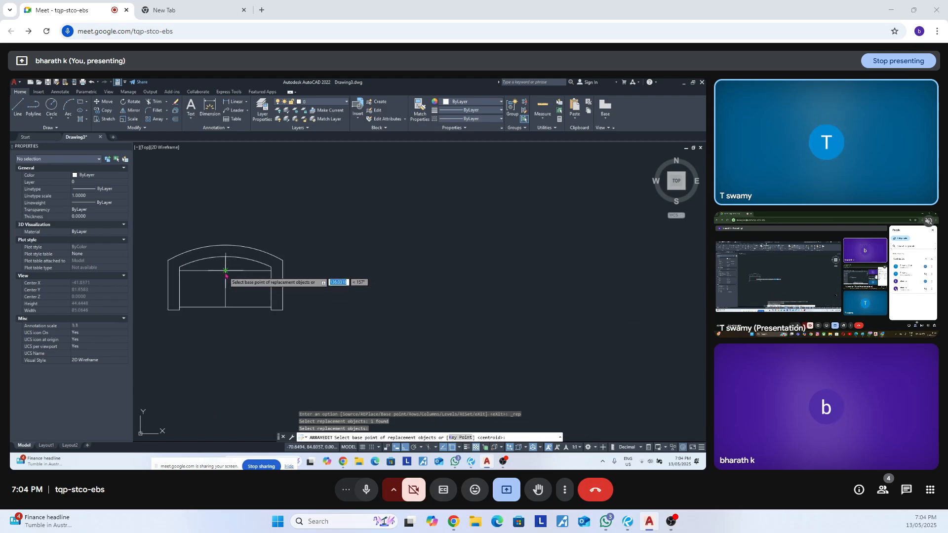
{"action": "left_click", "coordinate": [225, 272]}
{"action": "scroll", "coordinate": [227, 277], "scroll_direction": "down", "scroll_amount": 10}
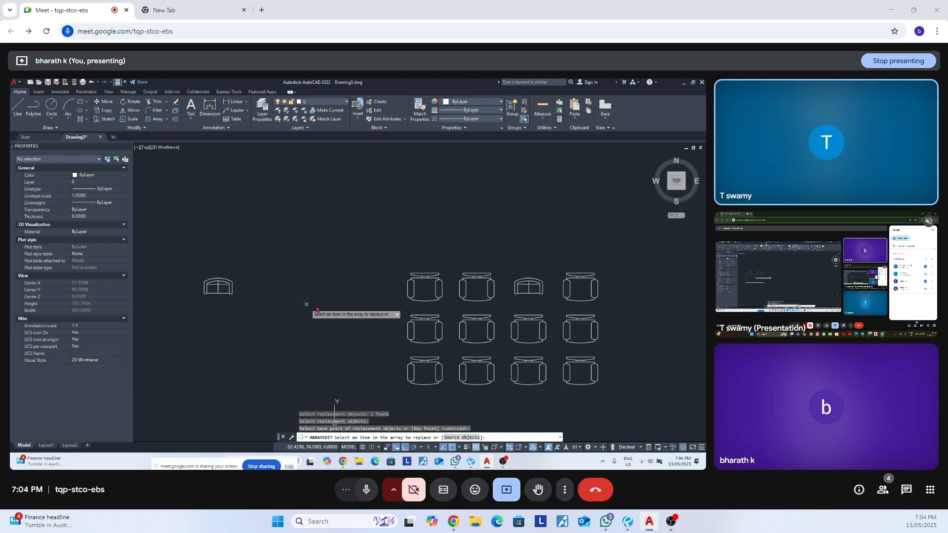
Replace the first three chairs of the array's middle row and the second chair of the top row with the sofa.
{"action": "left_click", "coordinate": [526, 323]}
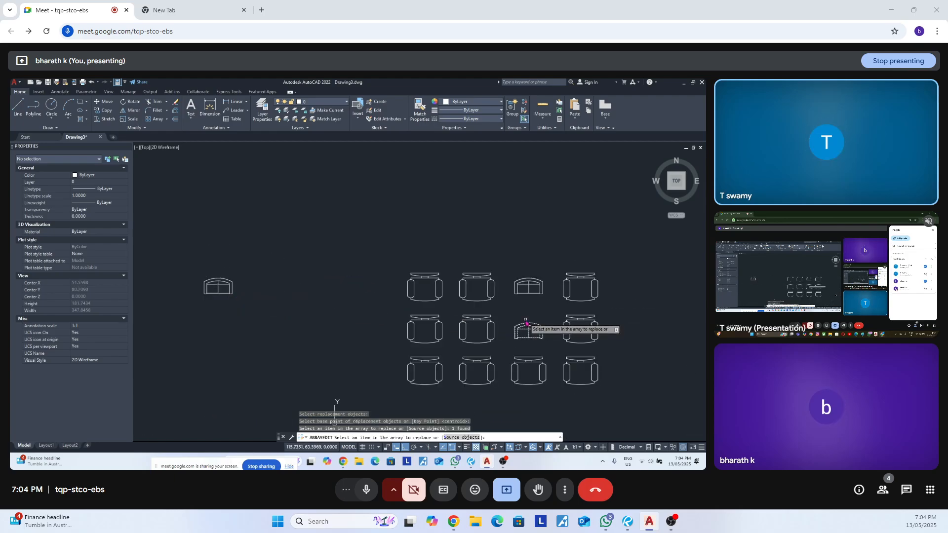
{"action": "left_click", "coordinate": [488, 328]}
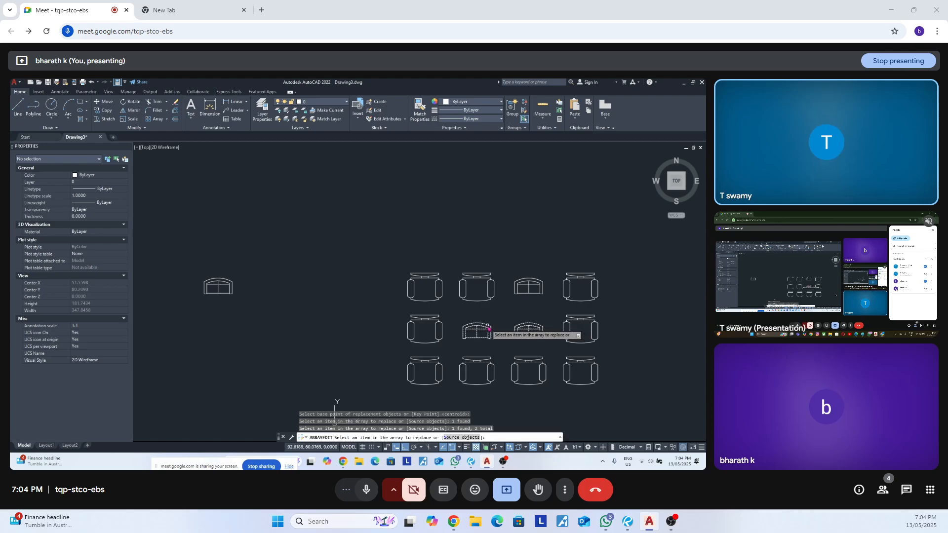
{"action": "left_click", "coordinate": [426, 328]}
{"action": "left_click", "coordinate": [430, 281]}
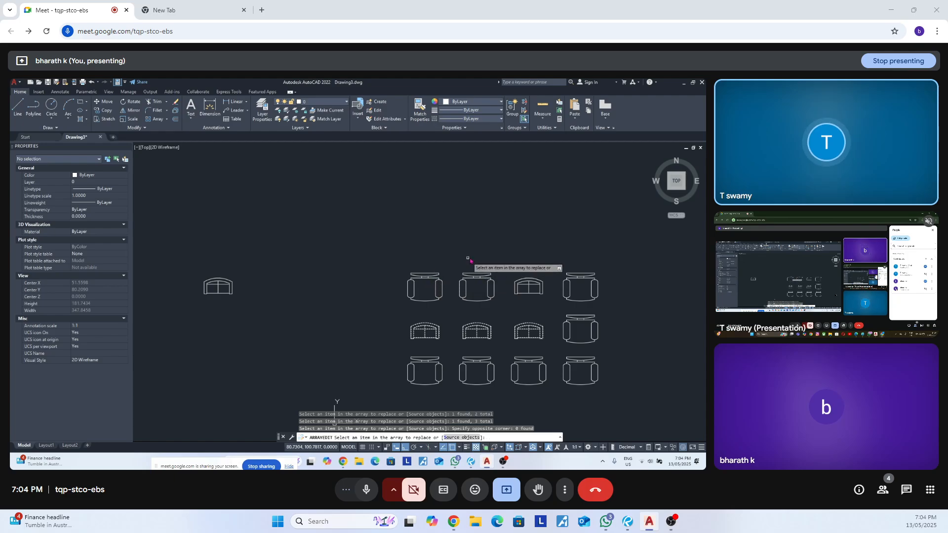
{"action": "left_click", "coordinate": [470, 258]}
{"action": "left_click", "coordinate": [402, 296]}
{"action": "left_click", "coordinate": [471, 279]}
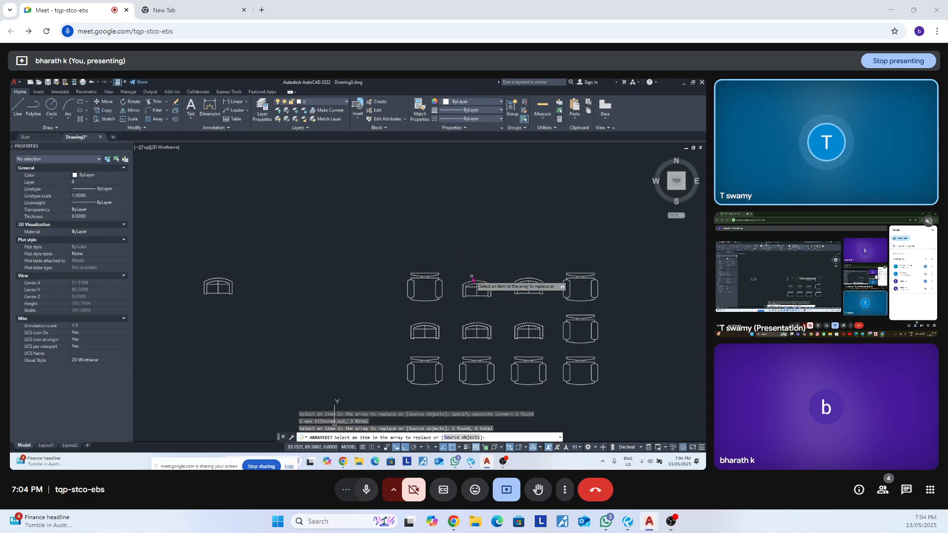
Apply the Source objects option so that the sofa replaces all the remaining chairs in the array.
{"action": "type", "text": "s"}
{"action": "key", "text": "Return"}
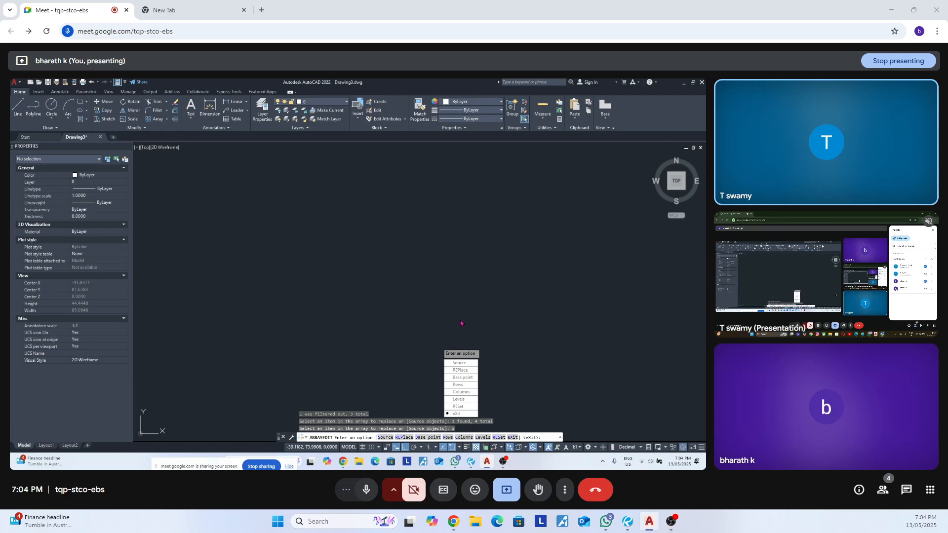
{"action": "left_click", "coordinate": [462, 362]}
{"action": "scroll", "coordinate": [448, 306], "scroll_direction": "down", "scroll_amount": 3}
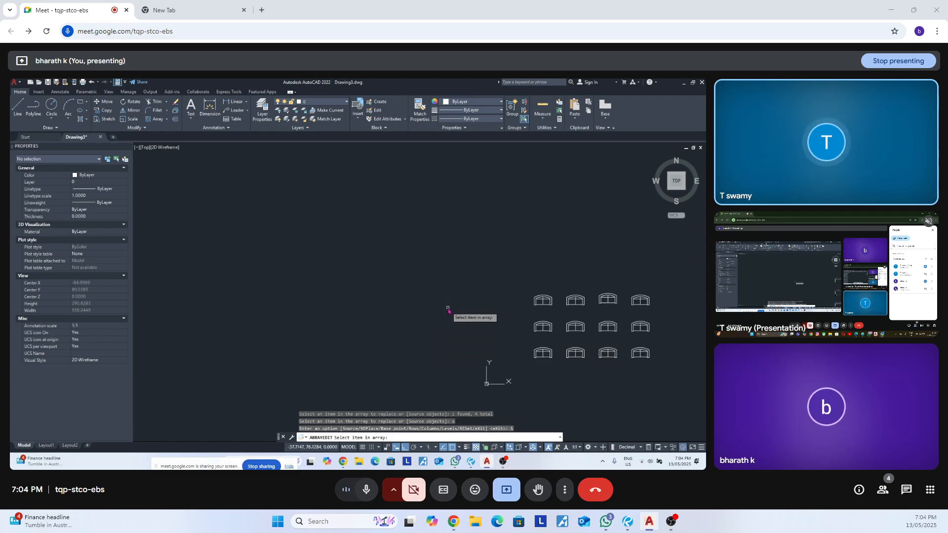
{"action": "scroll", "coordinate": [515, 341], "scroll_direction": "up", "scroll_amount": 2}
{"action": "scroll", "coordinate": [427, 316], "scroll_direction": "down", "scroll_amount": 1}
{"action": "scroll", "coordinate": [427, 315], "scroll_direction": "down", "scroll_amount": 1}
{"action": "scroll", "coordinate": [499, 313], "scroll_direction": "up", "scroll_amount": 1}
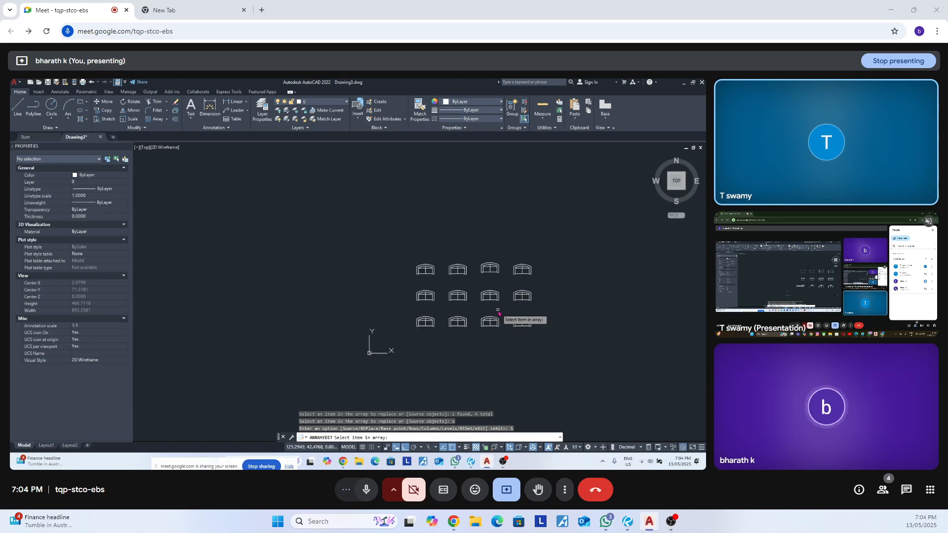
{"action": "scroll", "coordinate": [473, 306], "scroll_direction": "up", "scroll_amount": 2}
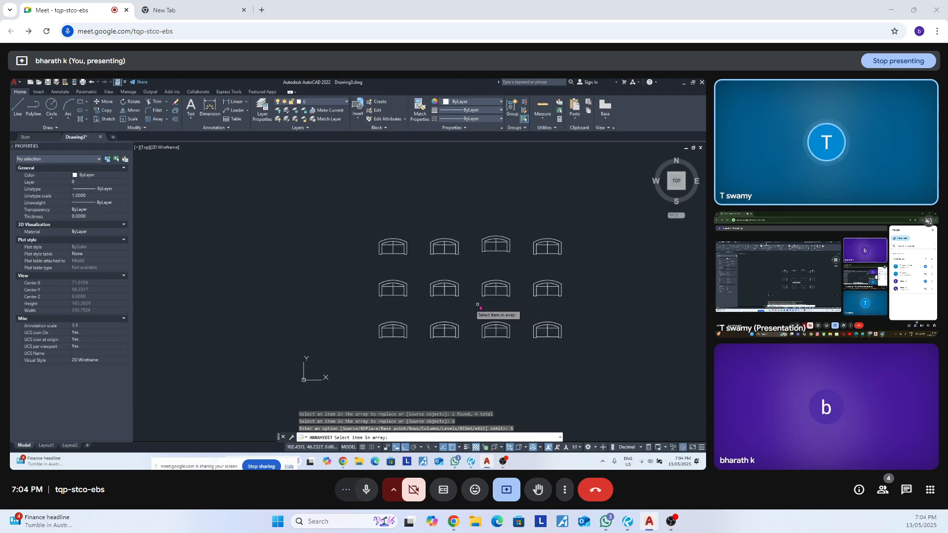
{"action": "left_click", "coordinate": [531, 303]}
{"action": "key", "text": "Escape"}
{"action": "key", "text": "Escape"}
{"action": "scroll", "coordinate": [503, 264], "scroll_direction": "down", "scroll_amount": 4}
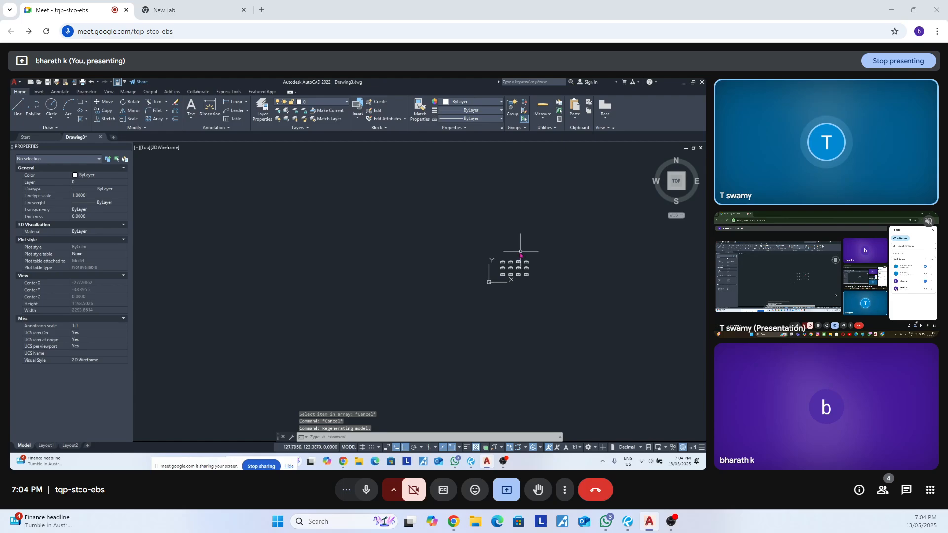
Select the sofa array and extend it upward to 7 rows with its top-right corner grip, keeping 4 columns.
{"action": "scroll", "coordinate": [540, 259], "scroll_direction": "up", "scroll_amount": 4}
{"action": "left_click", "coordinate": [586, 267]}
{"action": "left_click", "coordinate": [543, 302]}
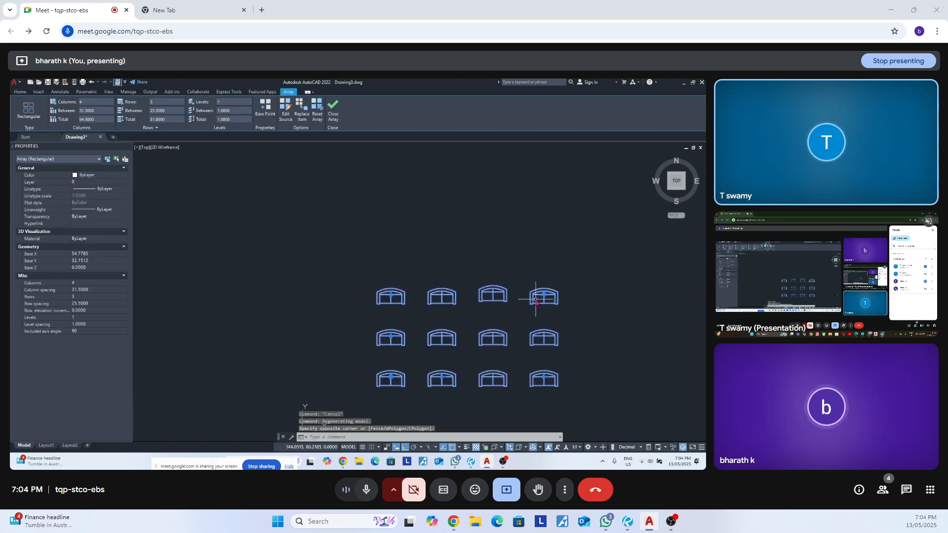
{"action": "left_click", "coordinate": [536, 300]}
{"action": "scroll", "coordinate": [539, 296], "scroll_direction": "down", "scroll_amount": 4}
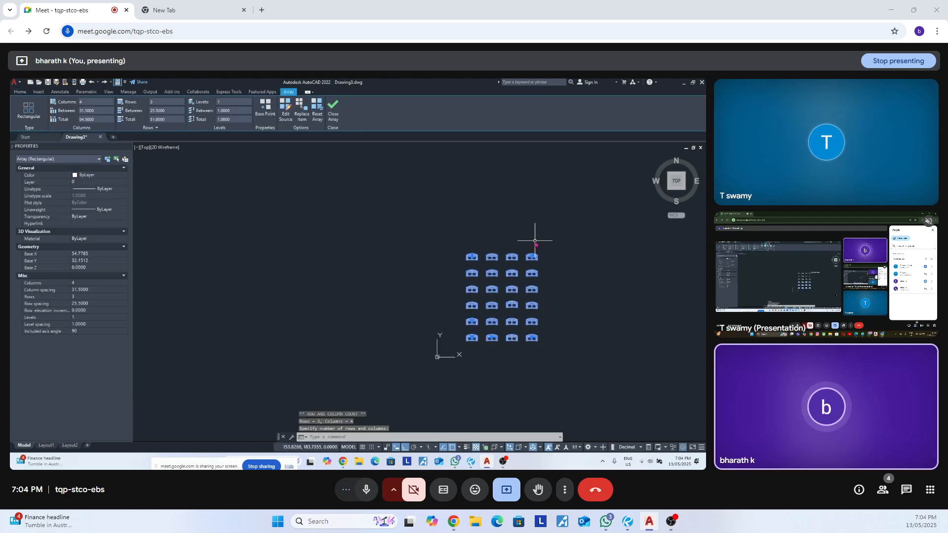
{"action": "scroll", "coordinate": [531, 252], "scroll_direction": "up", "scroll_amount": 2}
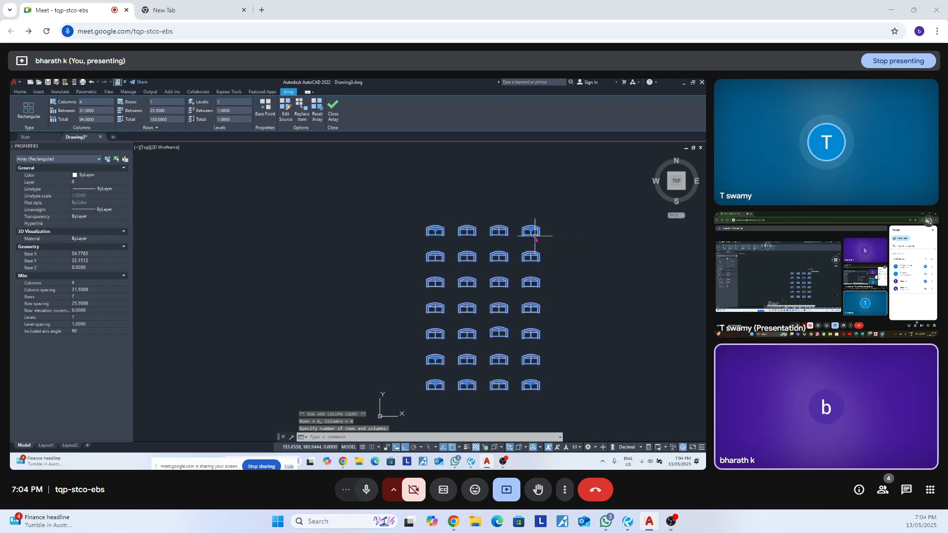
Reselect the sofa array and extend it upward to 10 rows from its top-right corner grip.
{"action": "key", "text": "Escape"}
{"action": "key", "text": "Escape"}
{"action": "left_click", "coordinate": [543, 213]}
{"action": "left_click", "coordinate": [522, 251]}
{"action": "scroll", "coordinate": [541, 225], "scroll_direction": "up", "scroll_amount": 4}
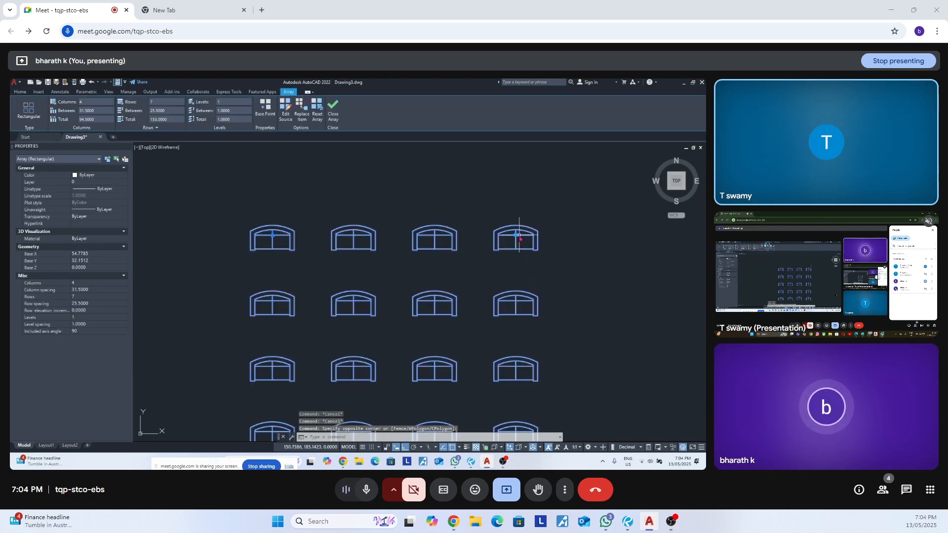
{"action": "left_click", "coordinate": [516, 235]}
{"action": "scroll", "coordinate": [501, 271], "scroll_direction": "down", "scroll_amount": 6}
{"action": "scroll", "coordinate": [506, 316], "scroll_direction": "down", "scroll_amount": 5}
{"action": "scroll", "coordinate": [499, 363], "scroll_direction": "up", "scroll_amount": 5}
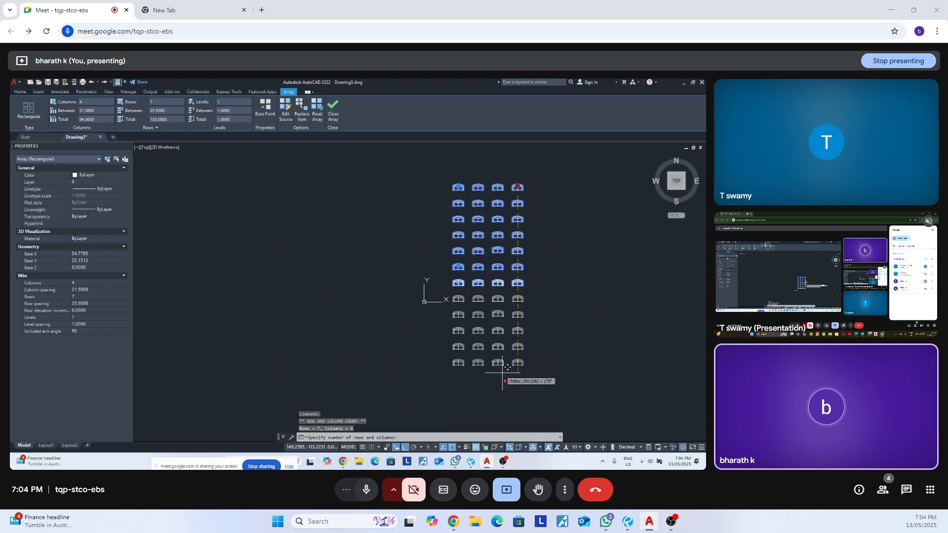
{"action": "scroll", "coordinate": [531, 270], "scroll_direction": "down", "scroll_amount": 4}
{"action": "scroll", "coordinate": [519, 258], "scroll_direction": "up", "scroll_amount": 6}
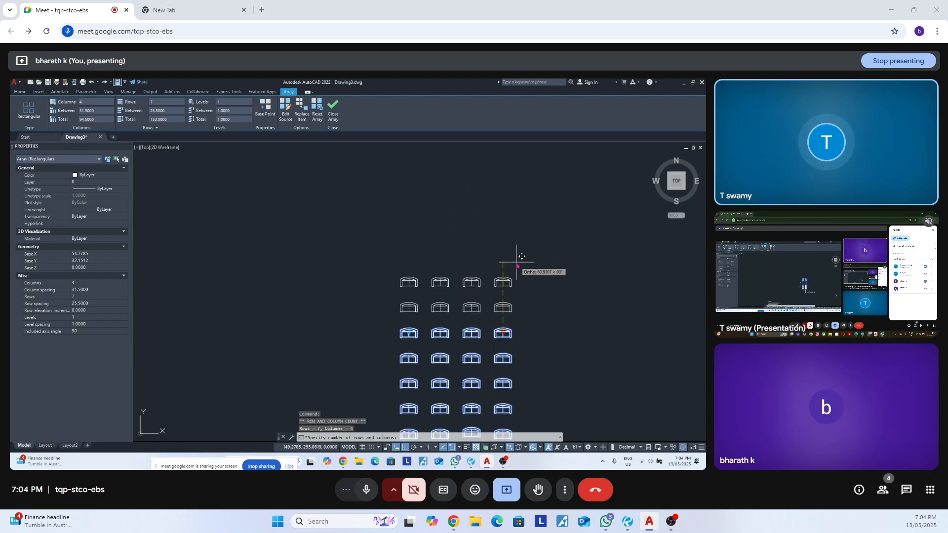
{"action": "left_click", "coordinate": [515, 237]}
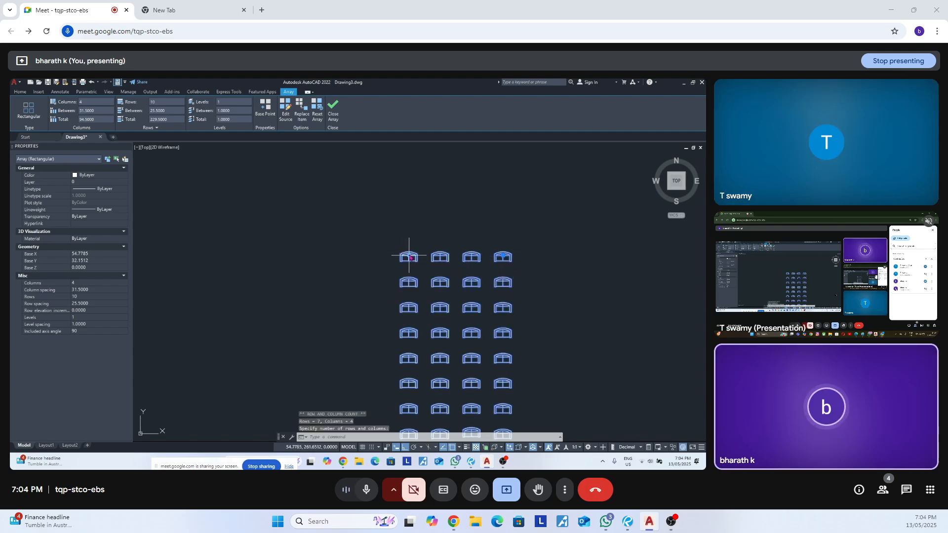
Vary the array's row count with its top-left row grip, setting it to 11, 7 and 8 rows.
{"action": "left_click", "coordinate": [408, 256]}
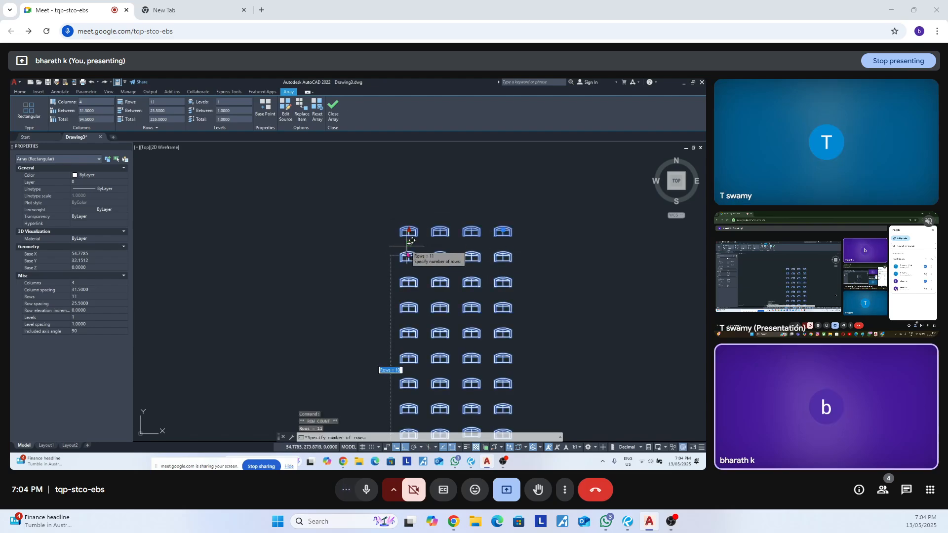
{"action": "scroll", "coordinate": [401, 340], "scroll_direction": "up", "scroll_amount": 5}
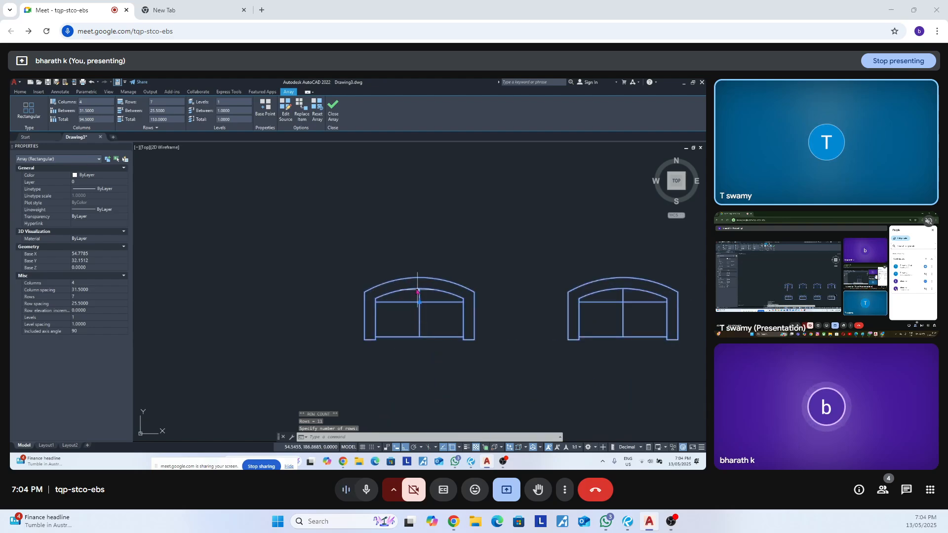
{"action": "scroll", "coordinate": [419, 306], "scroll_direction": "down", "scroll_amount": 8}
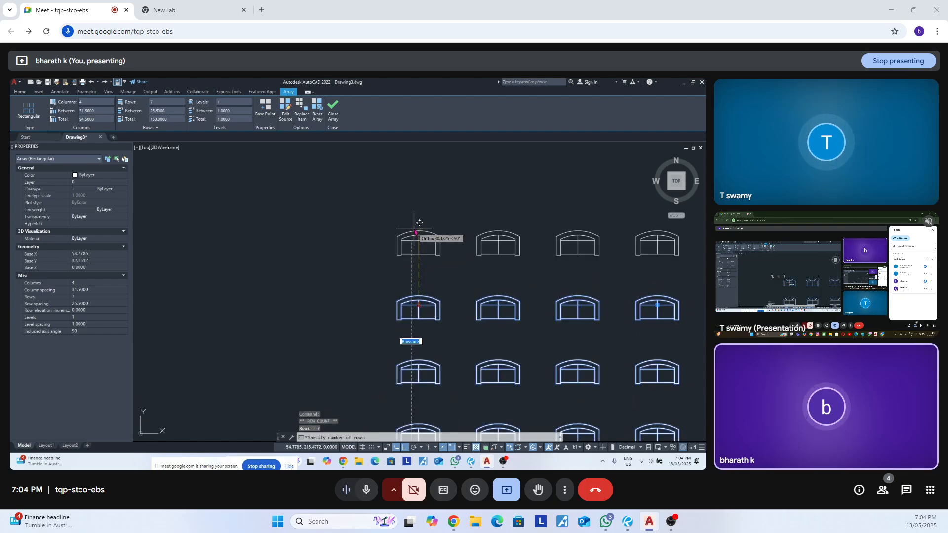
{"action": "scroll", "coordinate": [485, 268], "scroll_direction": "up", "scroll_amount": 2}
Reduce the sofa array to 6 rows and move it straight down to Base Y 4.2654.
{"action": "left_click", "coordinate": [477, 259]}
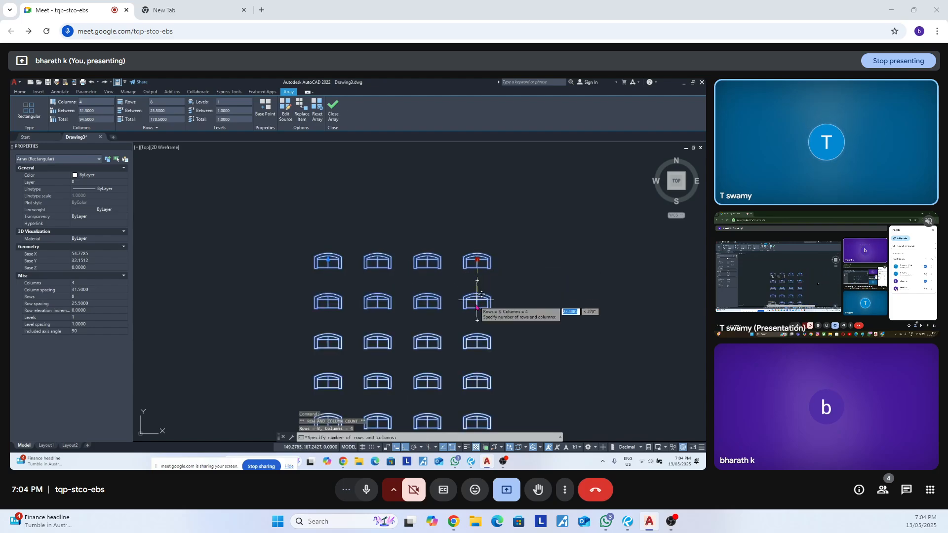
{"action": "left_click", "coordinate": [477, 305]}
{"action": "scroll", "coordinate": [490, 286], "scroll_direction": "down", "scroll_amount": 6}
{"action": "scroll", "coordinate": [455, 351], "scroll_direction": "up", "scroll_amount": 4}
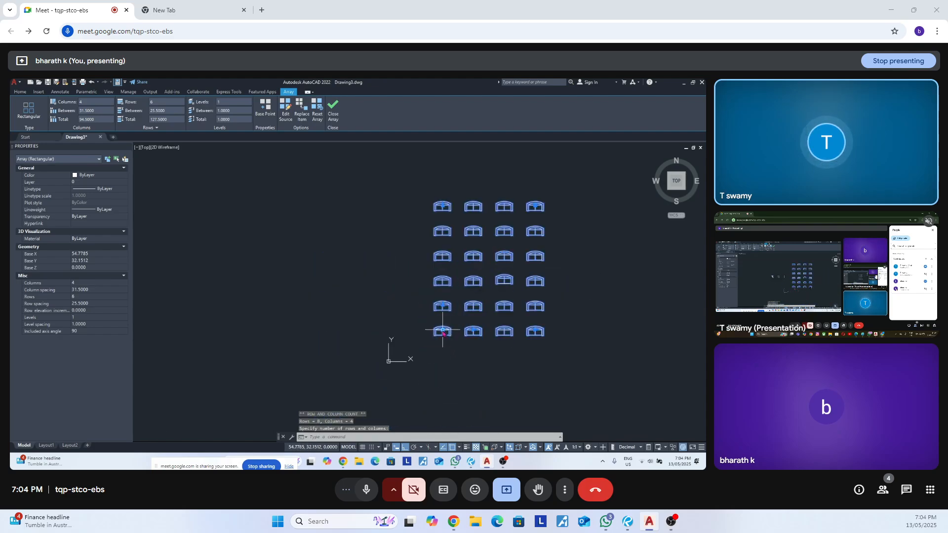
{"action": "left_click", "coordinate": [443, 332]}
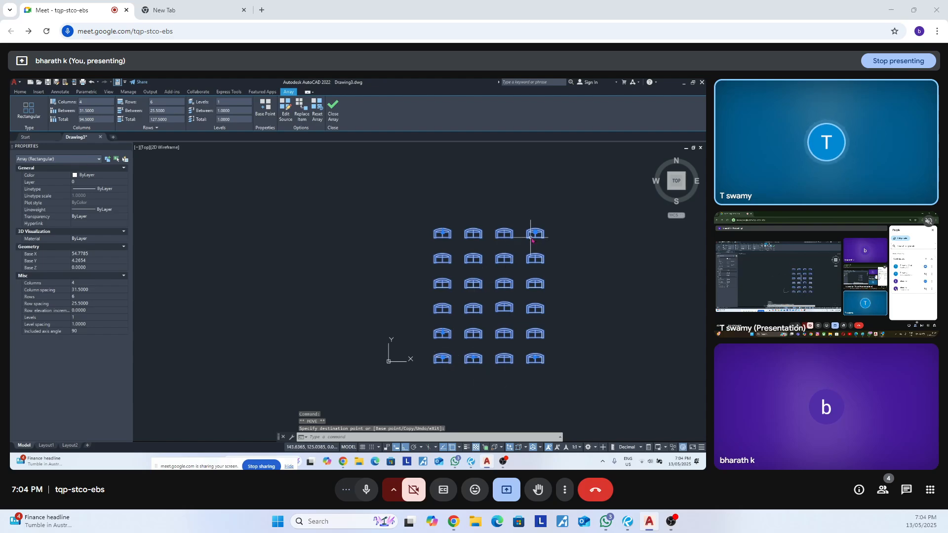
Extend the moved sofa array to 7 rows with its top-right corner grip.
{"action": "scroll", "coordinate": [532, 239], "scroll_direction": "up", "scroll_amount": 4}
{"action": "left_click", "coordinate": [530, 232]}
{"action": "scroll", "coordinate": [514, 283], "scroll_direction": "down", "scroll_amount": 4}
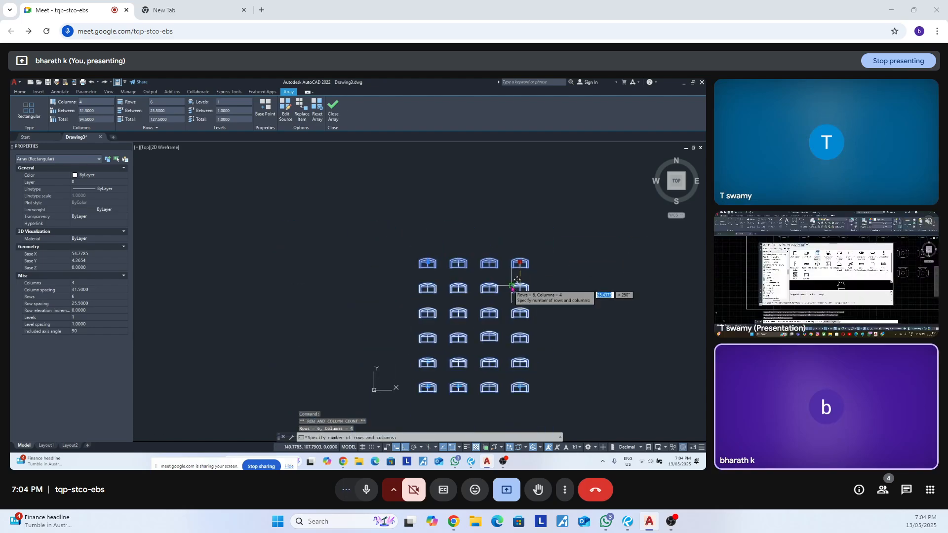
{"action": "scroll", "coordinate": [520, 242], "scroll_direction": "up", "scroll_amount": 4}
{"action": "left_click", "coordinate": [521, 234]}
{"action": "scroll", "coordinate": [543, 220], "scroll_direction": "down", "scroll_amount": 4}
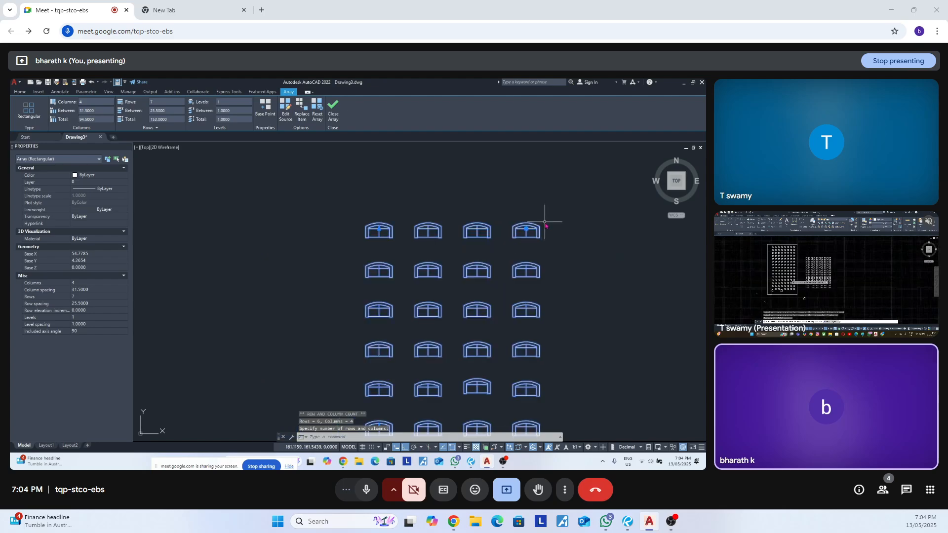
Reduce the array to 5 rows, extend it to 6 rows with the top-right corner grip, and clear the selection.
{"action": "scroll", "coordinate": [456, 380], "scroll_direction": "up", "scroll_amount": 2}
{"action": "scroll", "coordinate": [484, 330], "scroll_direction": "down", "scroll_amount": 2}
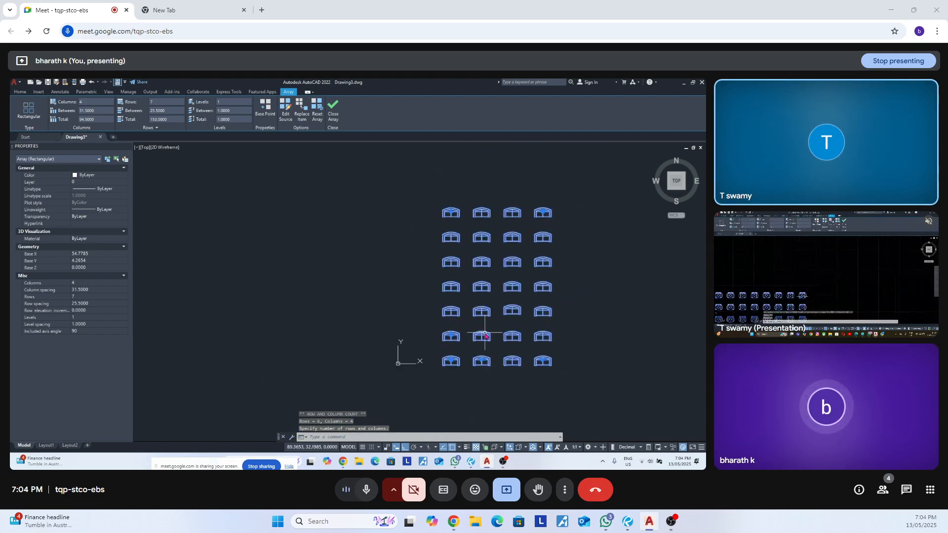
{"action": "scroll", "coordinate": [547, 262], "scroll_direction": "up", "scroll_amount": 2}
{"action": "scroll", "coordinate": [520, 286], "scroll_direction": "down", "scroll_amount": 2}
{"action": "scroll", "coordinate": [532, 216], "scroll_direction": "up", "scroll_amount": 4}
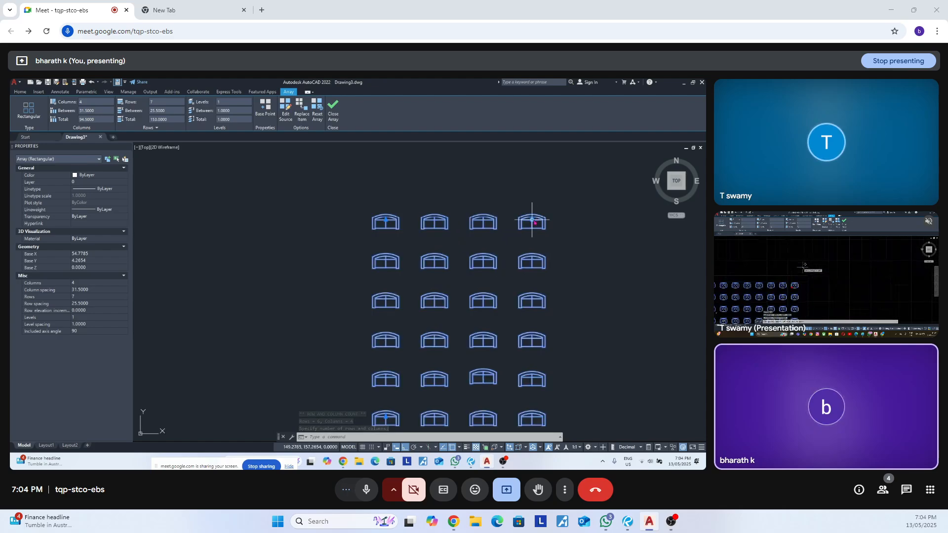
{"action": "scroll", "coordinate": [531, 223], "scroll_direction": "down", "scroll_amount": 4}
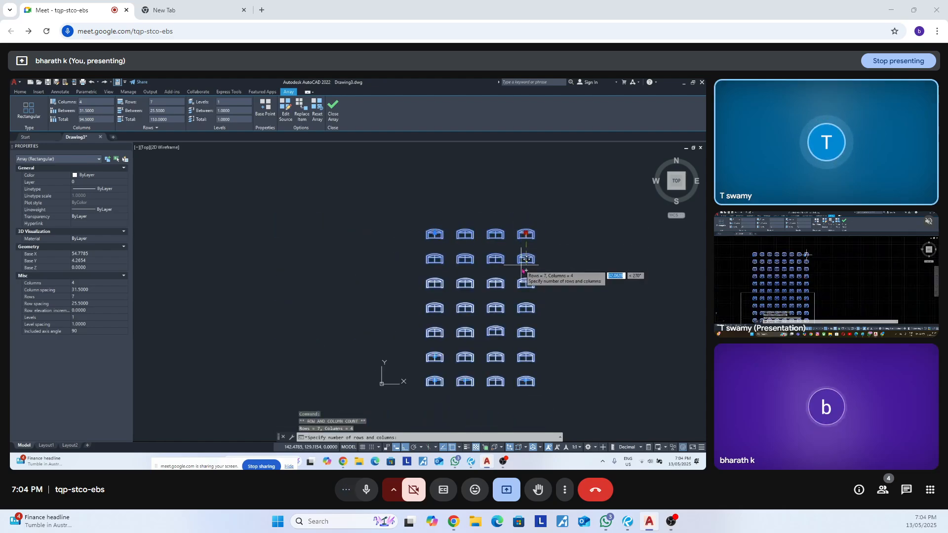
{"action": "left_click", "coordinate": [525, 282]}
{"action": "left_click", "coordinate": [529, 251]}
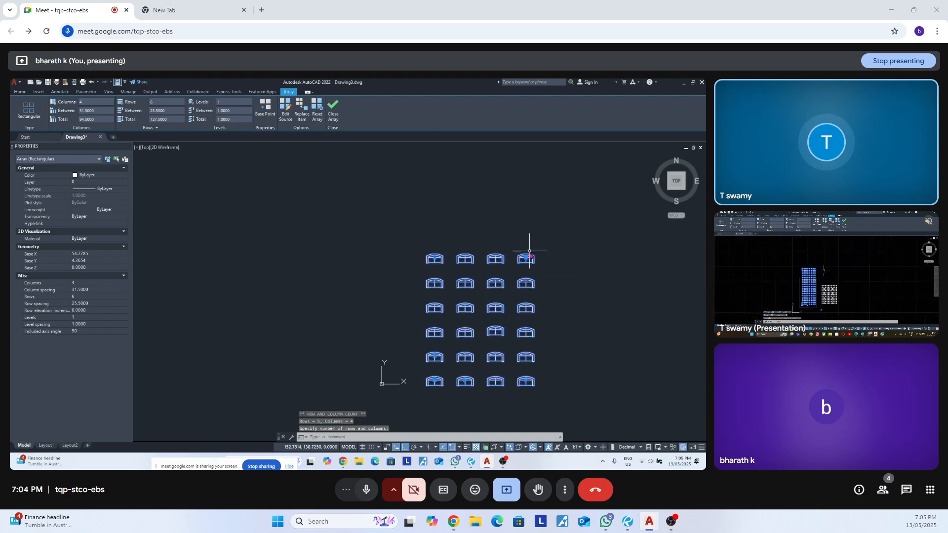
{"action": "key", "text": "Escape"}
{"action": "key", "text": "Escape"}
{"action": "left_click", "coordinate": [527, 284]}
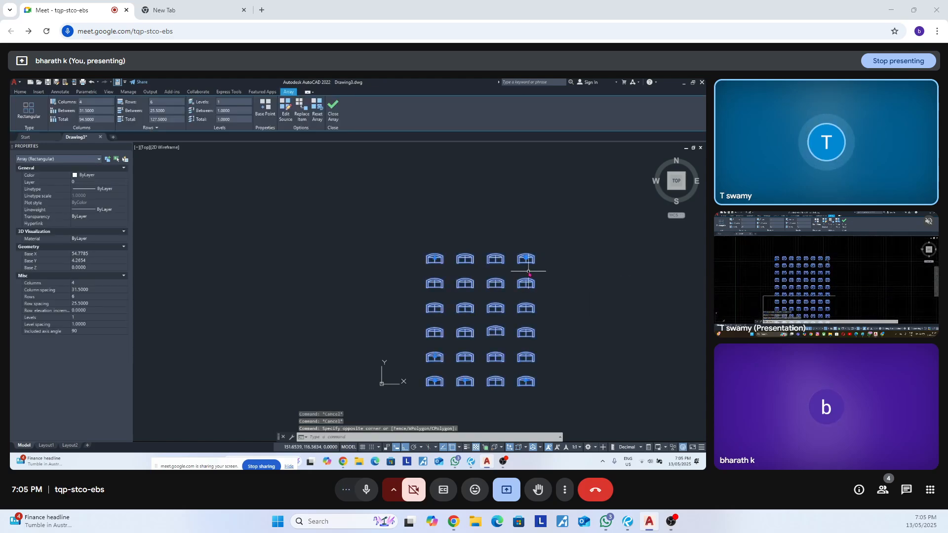
{"action": "key", "text": "Escape"}
{"action": "key", "text": "Escape"}
{"action": "key", "text": "Escape"}
{"action": "type", "text": "h"}
{"action": "key", "text": "Return"}
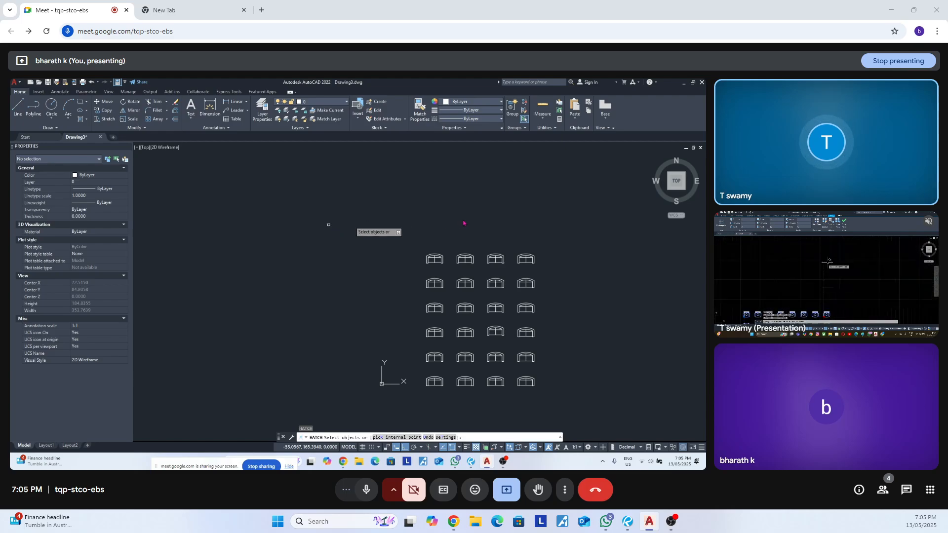
{"action": "key", "text": "Escape"}
Draw a horizontal line in the empty area above and to the left of the sofa array.
{"action": "type", "text": "l"}
{"action": "key", "text": "Return"}
{"action": "left_click", "coordinate": [199, 209]}
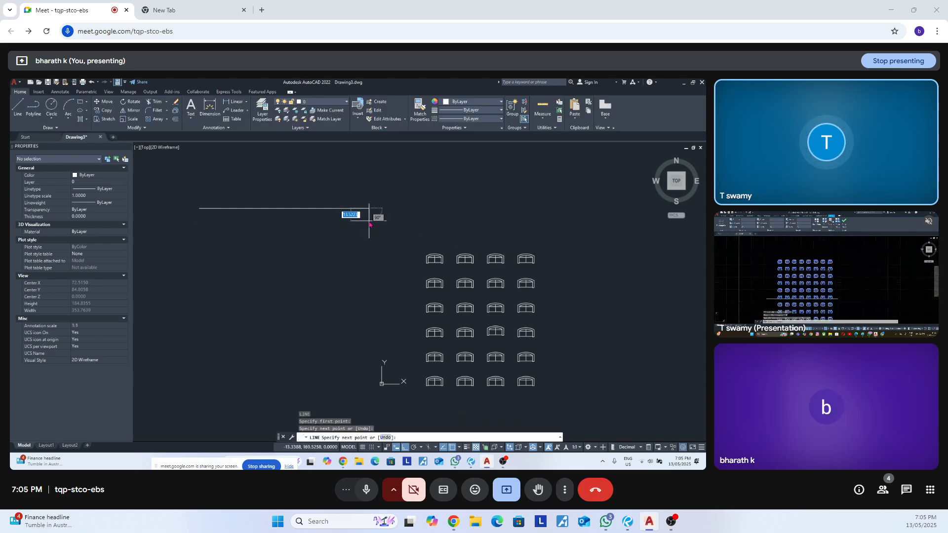
{"action": "key", "text": "Escape"}
Stretch the right end of the horizontal line further right, to above the array's first column.
{"action": "left_click", "coordinate": [402, 201]}
{"action": "left_click", "coordinate": [341, 233]}
{"action": "type", "text": "s"}
{"action": "left_click", "coordinate": [369, 208]}
{"action": "left_click", "coordinate": [455, 210]}
Erase the stretched horizontal line above the sofa array.
{"action": "left_click", "coordinate": [489, 197]}
{"action": "left_click", "coordinate": [378, 228]}
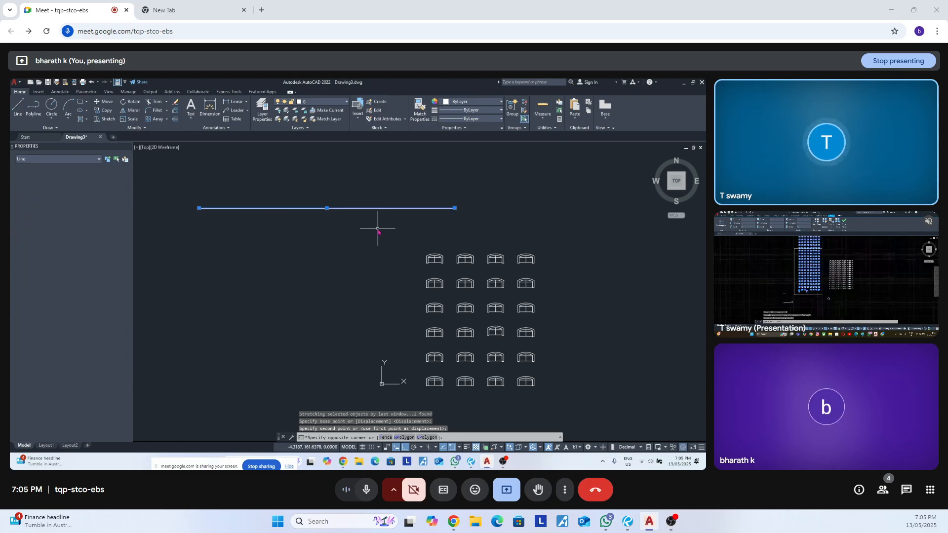
{"action": "left_click", "coordinate": [322, 228]}
{"action": "type", "text": "e"}
{"action": "key", "text": "Return"}
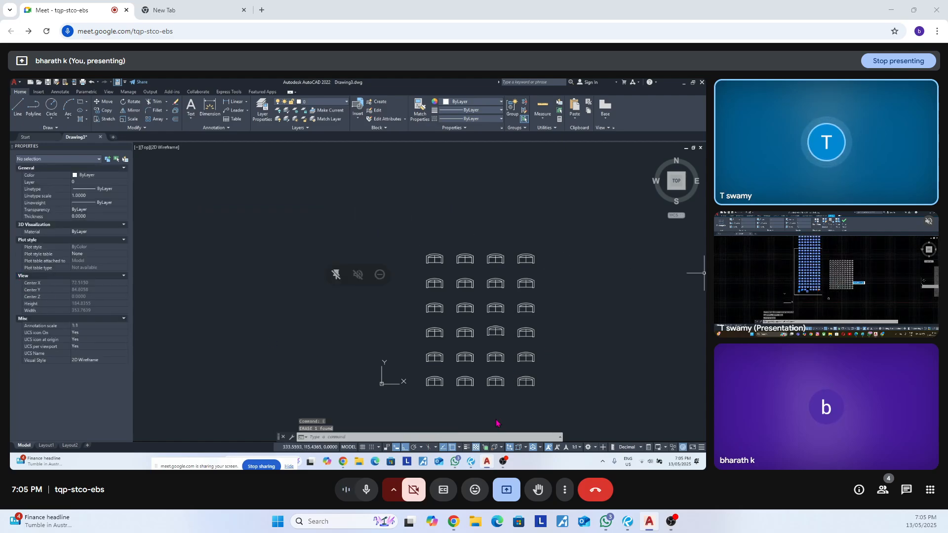
Stop the current presentation and share the entire Screen 1 in the meeting instead.
{"action": "left_click", "coordinate": [507, 493]}
{"action": "left_click", "coordinate": [541, 452]}
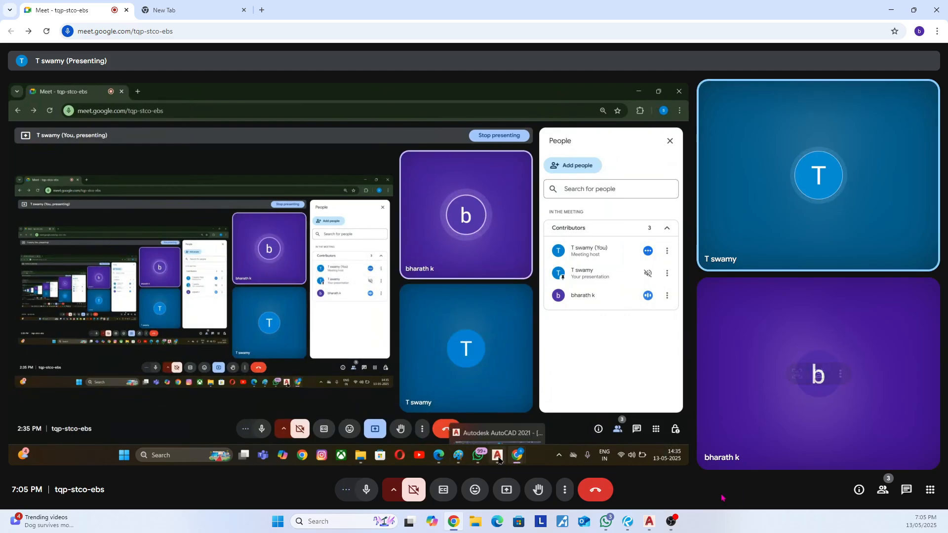
{"action": "left_click", "coordinate": [507, 486]}
{"action": "left_click", "coordinate": [545, 299]}
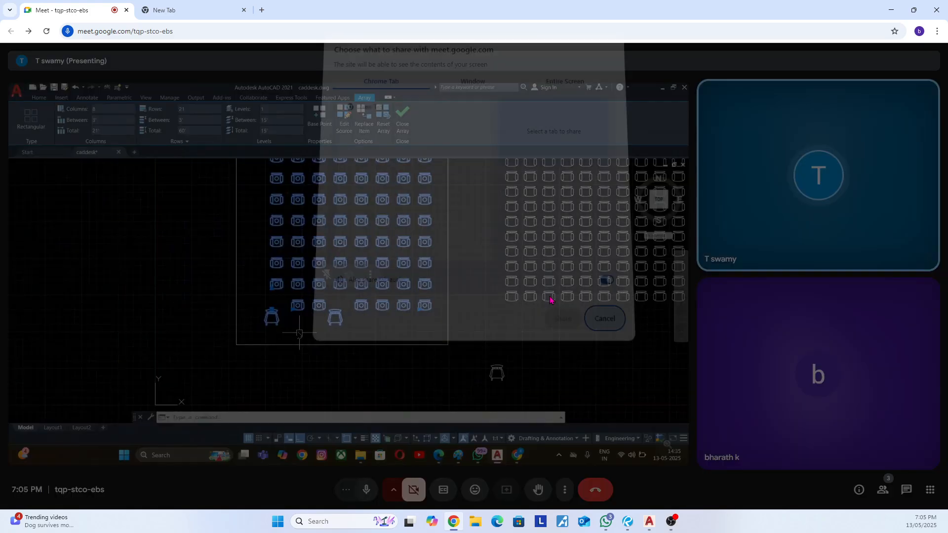
{"action": "left_click", "coordinate": [456, 87]}
{"action": "left_click", "coordinate": [562, 89]}
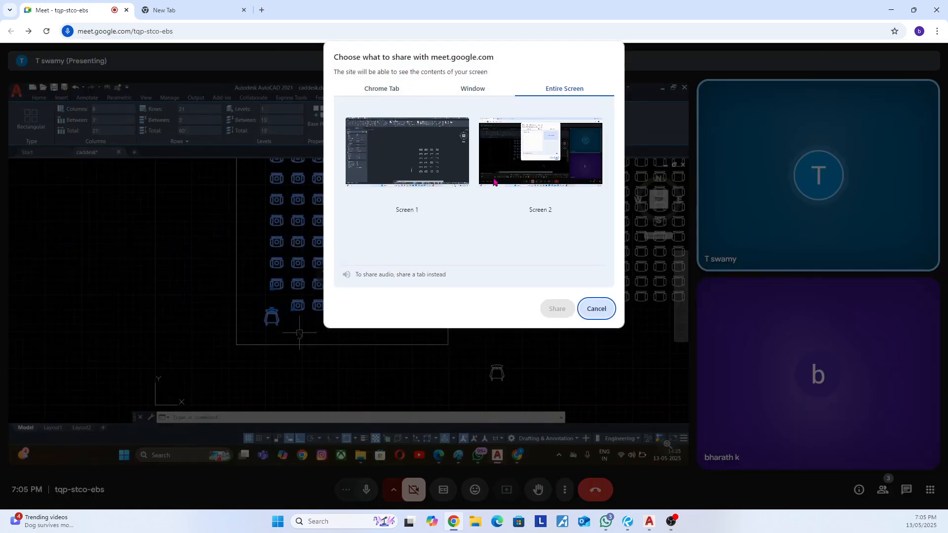
{"action": "left_click", "coordinate": [557, 309]}
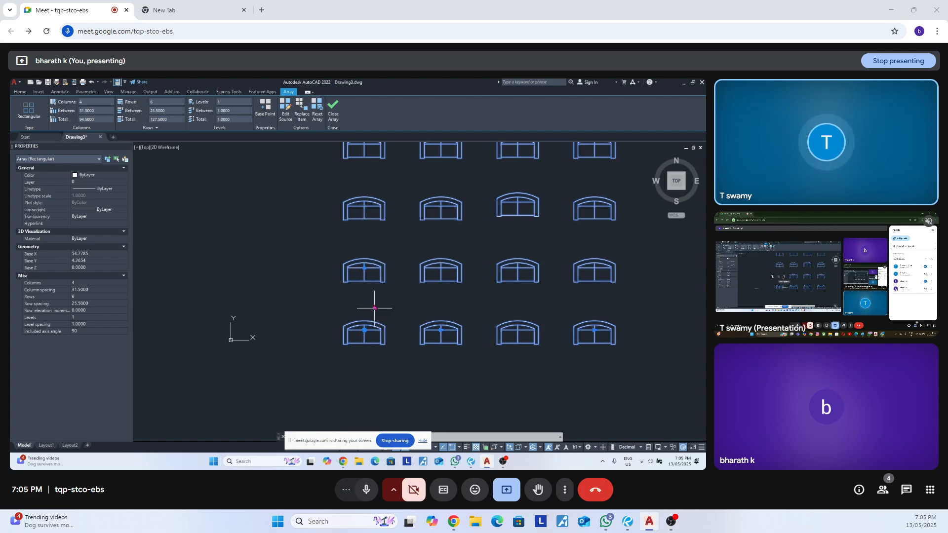
Try changing the sofa array's row spacing with the grip on the second sofa of the first column.
{"action": "left_click", "coordinate": [366, 268]}
{"action": "scroll", "coordinate": [373, 279], "scroll_direction": "down", "scroll_amount": 2}
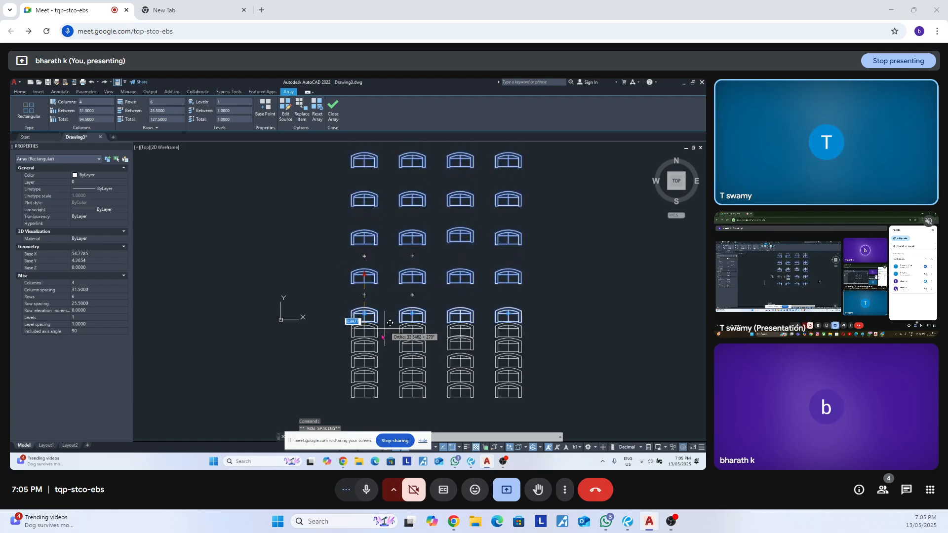
{"action": "scroll", "coordinate": [376, 270], "scroll_direction": "down", "scroll_amount": 2}
{"action": "scroll", "coordinate": [376, 269], "scroll_direction": "up", "scroll_amount": 6}
{"action": "key", "text": "Escape"}
{"action": "scroll", "coordinate": [379, 277], "scroll_direction": "down", "scroll_amount": 4}
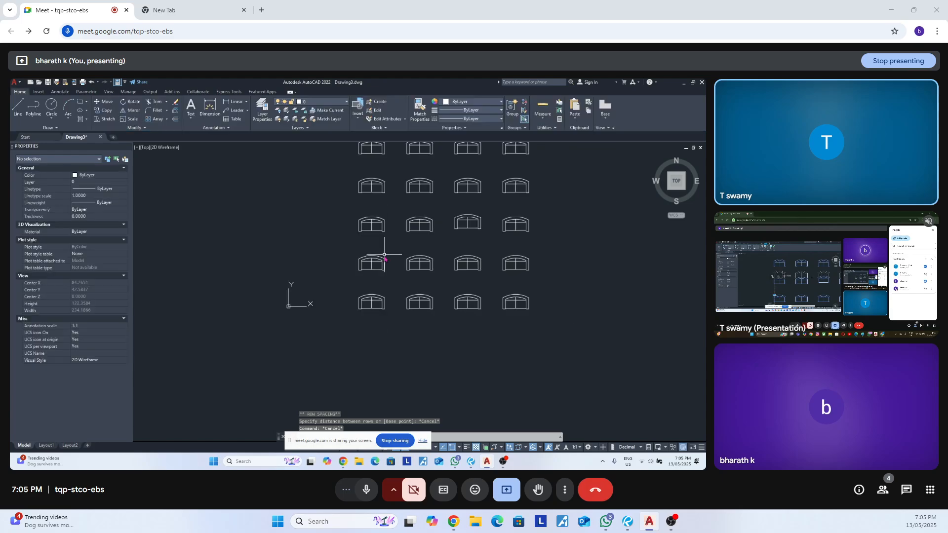
Draw a horizontal construction line along the lower edge of the sofa array's bottom row.
{"action": "type", "text": "l"}
{"action": "key", "text": "Return"}
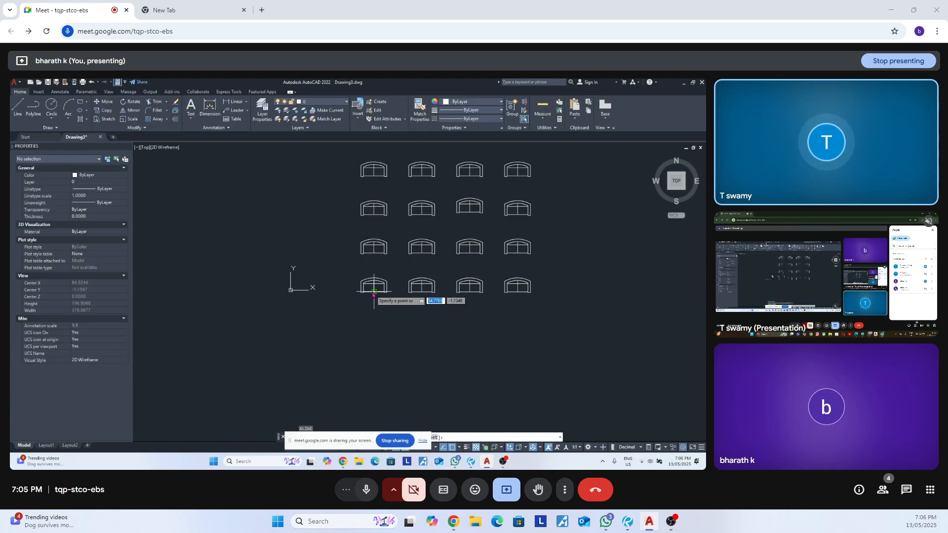
{"action": "left_click", "coordinate": [374, 291]}
{"action": "left_click", "coordinate": [402, 303]}
{"action": "key", "text": "Escape"}
Move the horizontal construction line up into the gap between the bottom two rows of sofas.
{"action": "left_click", "coordinate": [401, 287]}
{"action": "left_click", "coordinate": [391, 302]}
{"action": "type", "text": "m"}
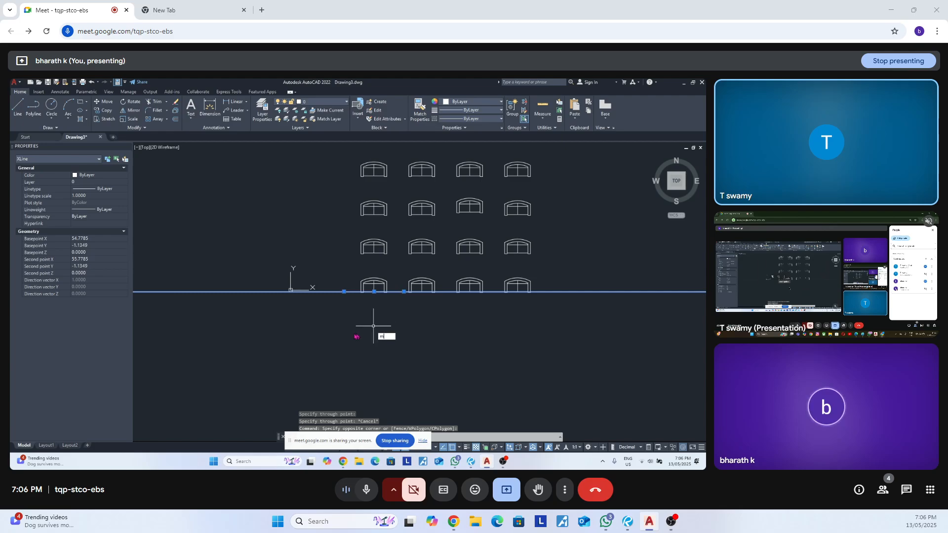
{"action": "key", "text": "Return"}
{"action": "left_click", "coordinate": [296, 304]}
{"action": "left_click", "coordinate": [290, 279]}
Reduce the array's row spacing to about 11.9 by bringing the row-spacing grip down to the construction line.
{"action": "left_click", "coordinate": [378, 270]}
{"action": "left_click", "coordinate": [358, 241]}
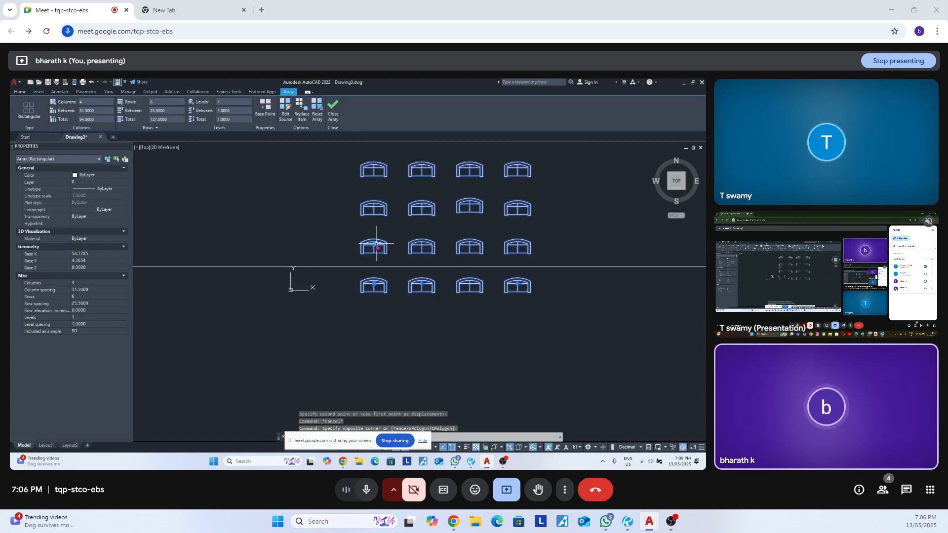
{"action": "left_click", "coordinate": [373, 245]}
{"action": "key", "text": "Escape"}
{"action": "key", "text": "Escape"}
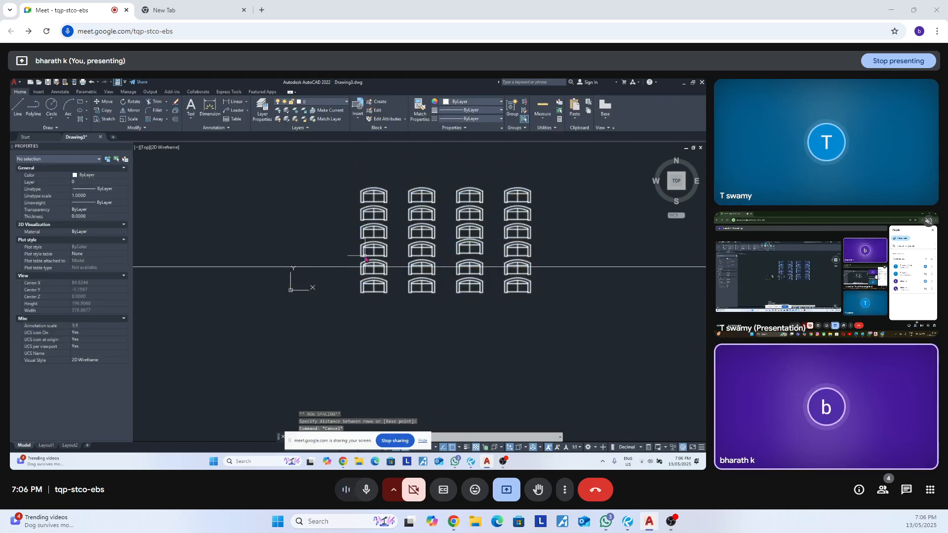
Erase the horizontal construction line crossing the sofa array.
{"action": "left_click", "coordinate": [351, 258]}
{"action": "left_click", "coordinate": [339, 276]}
{"action": "type", "text": "e"}
{"action": "key", "text": "Return"}
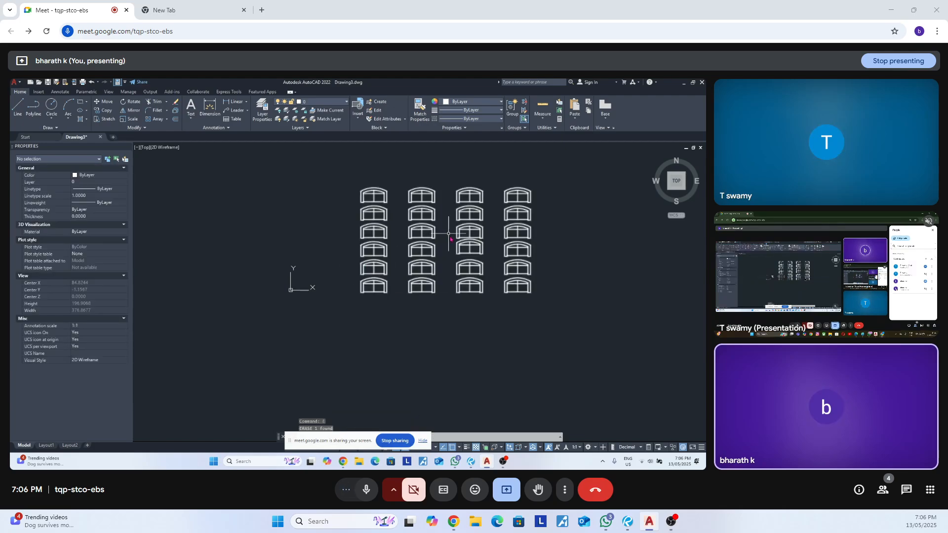
Try extending the sofa array to six columns and widening its column spacing with the bottom-row grips.
{"action": "left_click", "coordinate": [543, 199]}
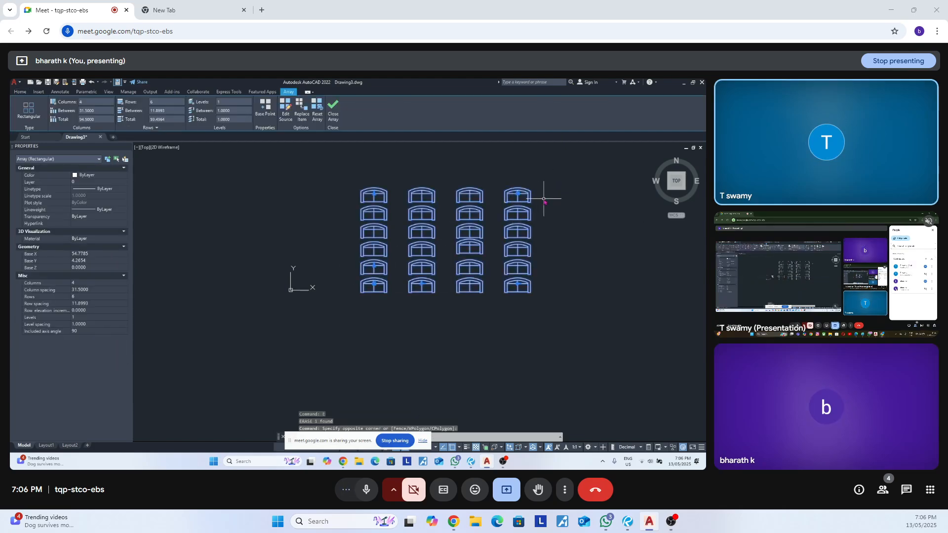
{"action": "mouse_move", "coordinate": [517, 285]}
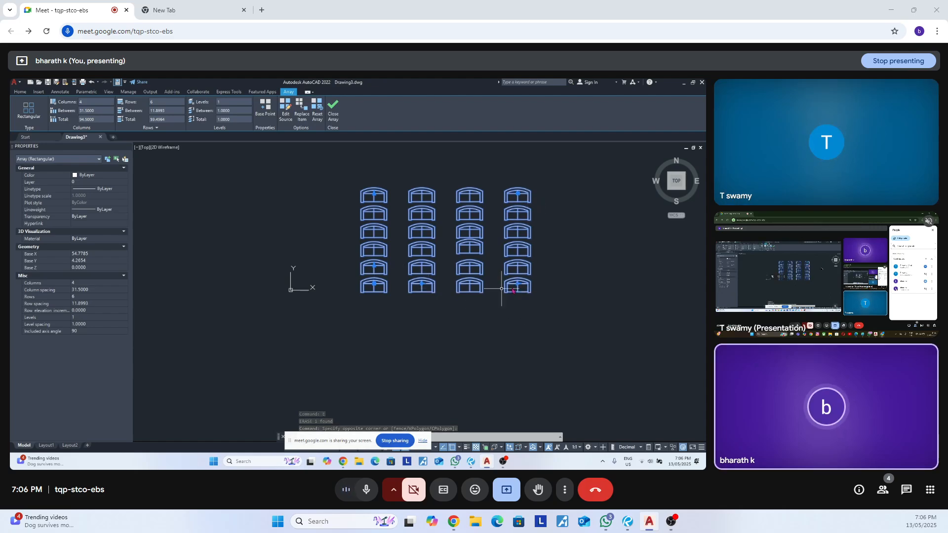
{"action": "left_click", "coordinate": [520, 285]}
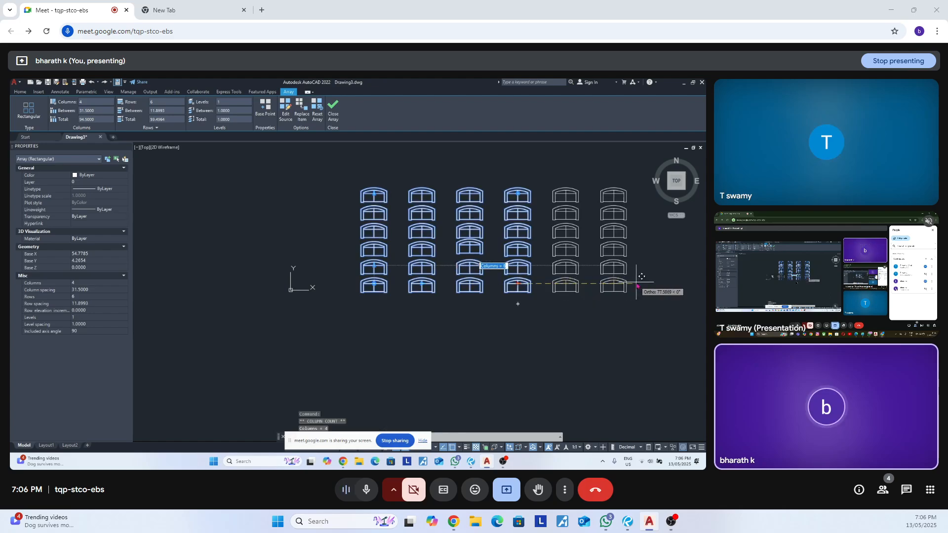
{"action": "key", "text": "Escape"}
{"action": "left_click", "coordinate": [422, 285]}
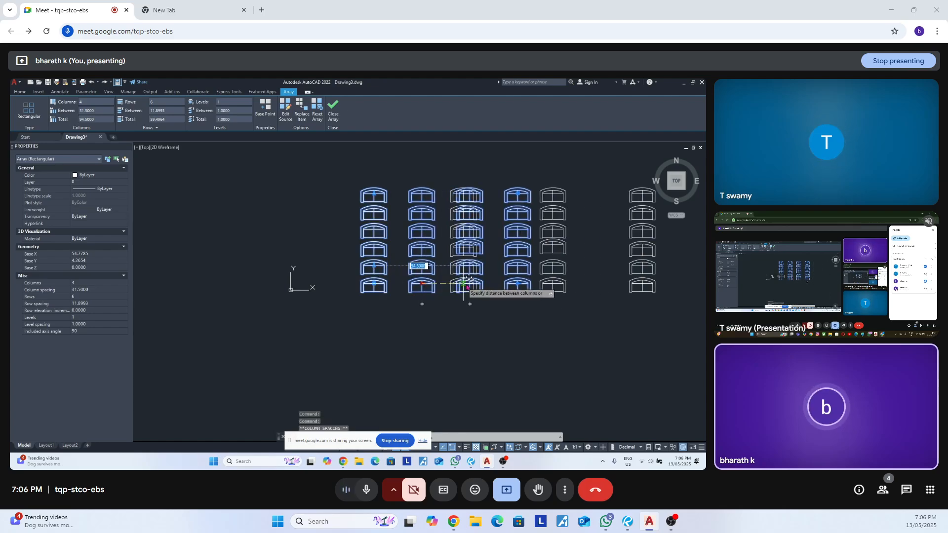
{"action": "key", "text": "Escape"}
{"action": "key", "text": "Escape"}
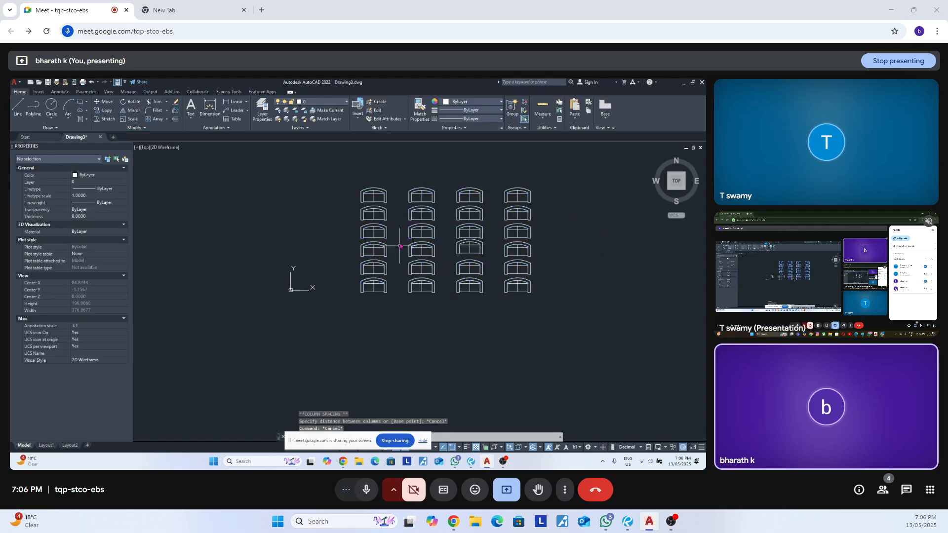
Try stretching the sofa array out to ten columns, then try a wider column spacing with the second-column grip.
{"action": "left_click", "coordinate": [490, 309]}
{"action": "left_click", "coordinate": [457, 285]}
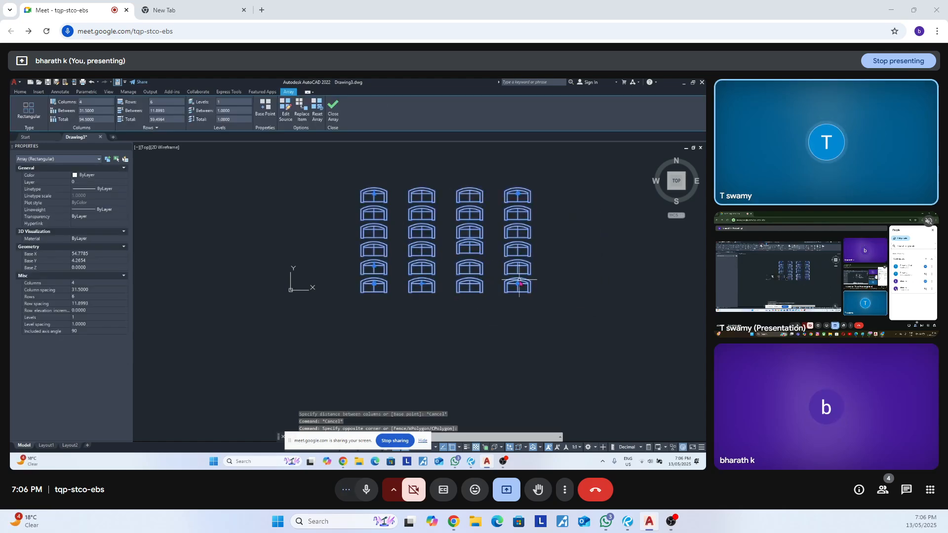
{"action": "left_click", "coordinate": [516, 284]}
{"action": "scroll", "coordinate": [447, 282], "scroll_direction": "down", "scroll_amount": 4}
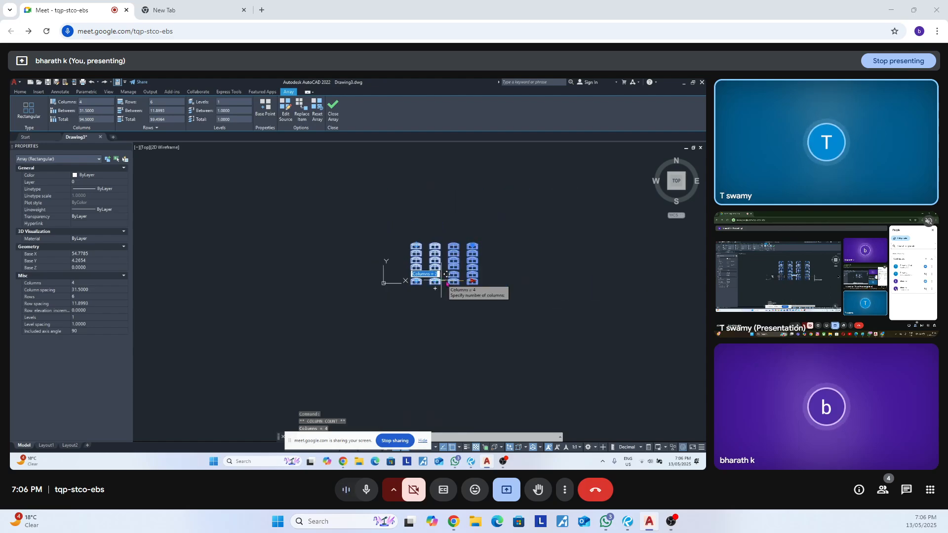
{"action": "scroll", "coordinate": [540, 281], "scroll_direction": "up", "scroll_amount": 4}
{"action": "scroll", "coordinate": [687, 280], "scroll_direction": "down", "scroll_amount": 2}
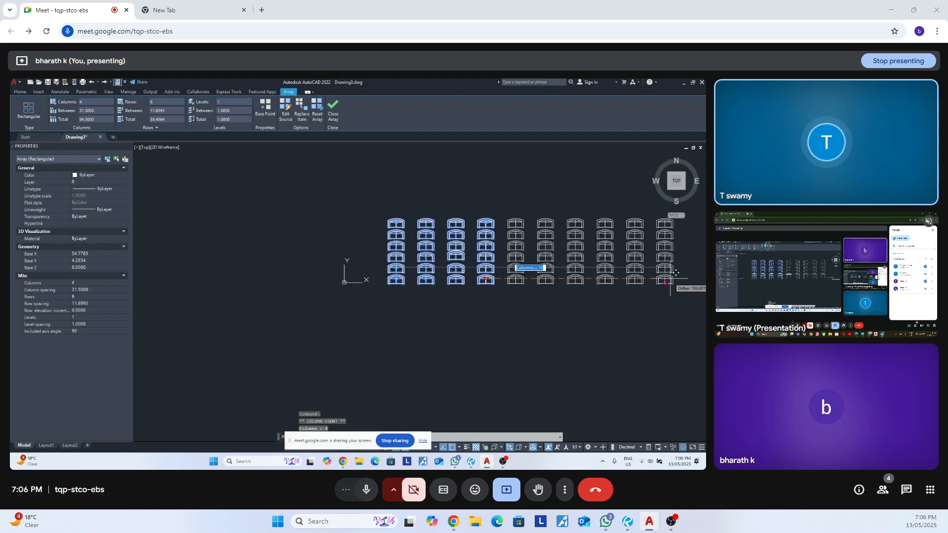
{"action": "key", "text": "Escape"}
{"action": "scroll", "coordinate": [432, 277], "scroll_direction": "up", "scroll_amount": 2}
{"action": "scroll", "coordinate": [408, 286], "scroll_direction": "up", "scroll_amount": 2}
{"action": "left_click", "coordinate": [431, 282]}
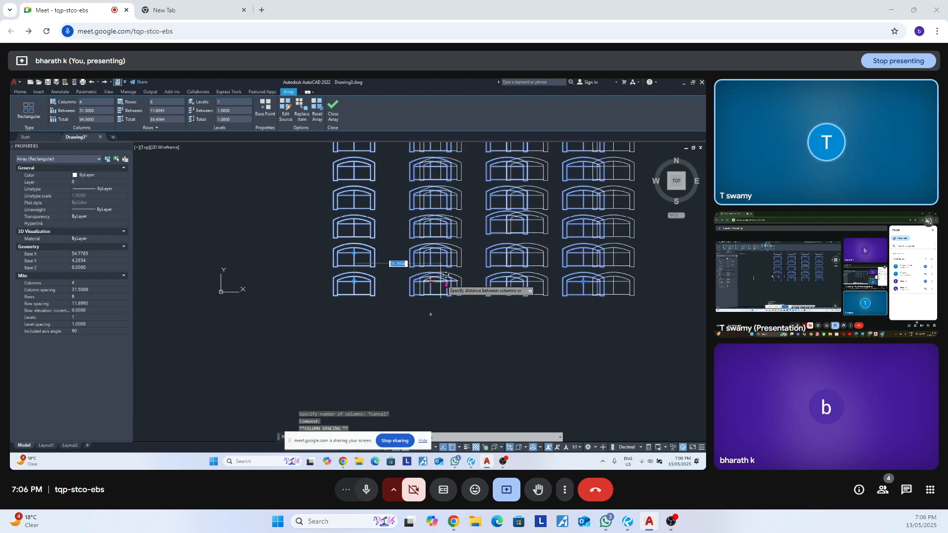
{"action": "key", "text": "Escape"}
{"action": "scroll", "coordinate": [432, 292], "scroll_direction": "down", "scroll_amount": 3}
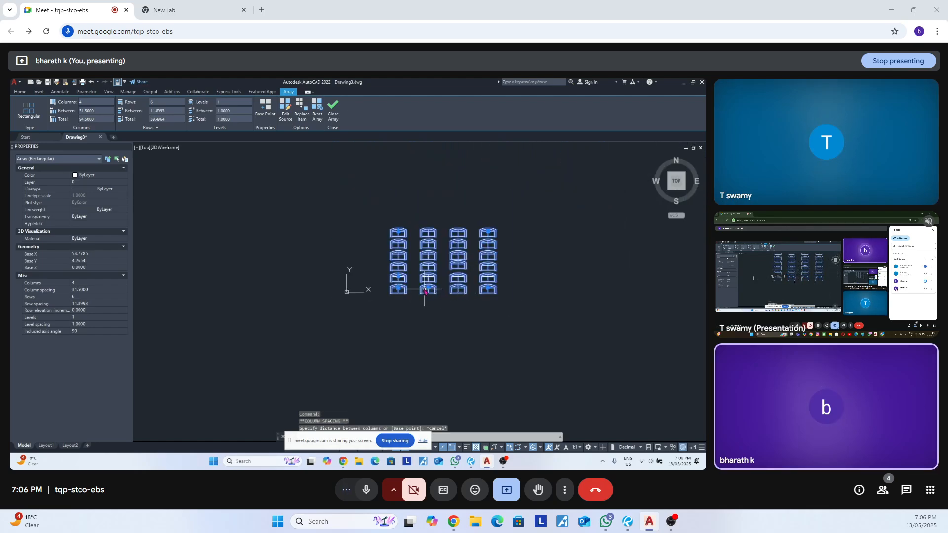
Try the row-spacing and row-count grips on the array's first column, and clear the selection.
{"action": "scroll", "coordinate": [398, 275], "scroll_direction": "up", "scroll_amount": 2}
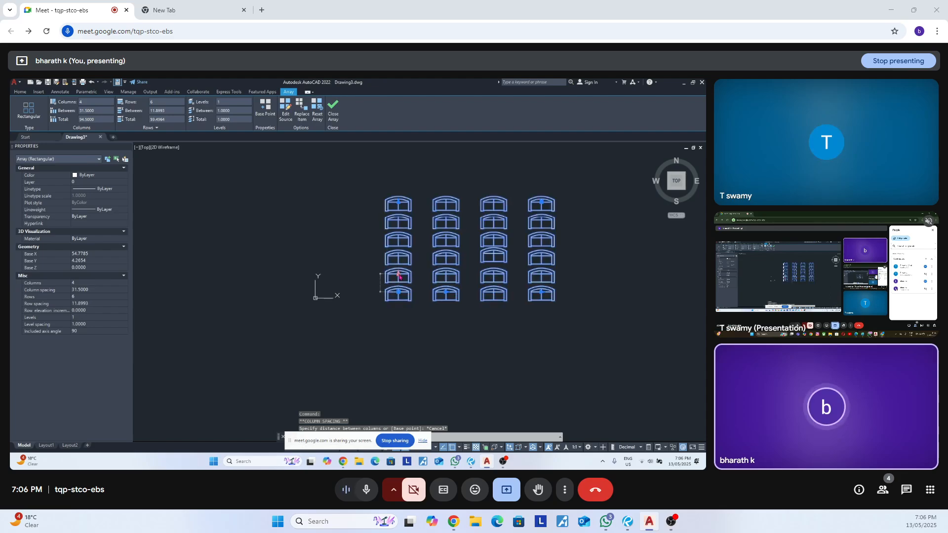
{"action": "left_click", "coordinate": [398, 275]}
{"action": "key", "text": "Escape"}
{"action": "left_click", "coordinate": [398, 202]}
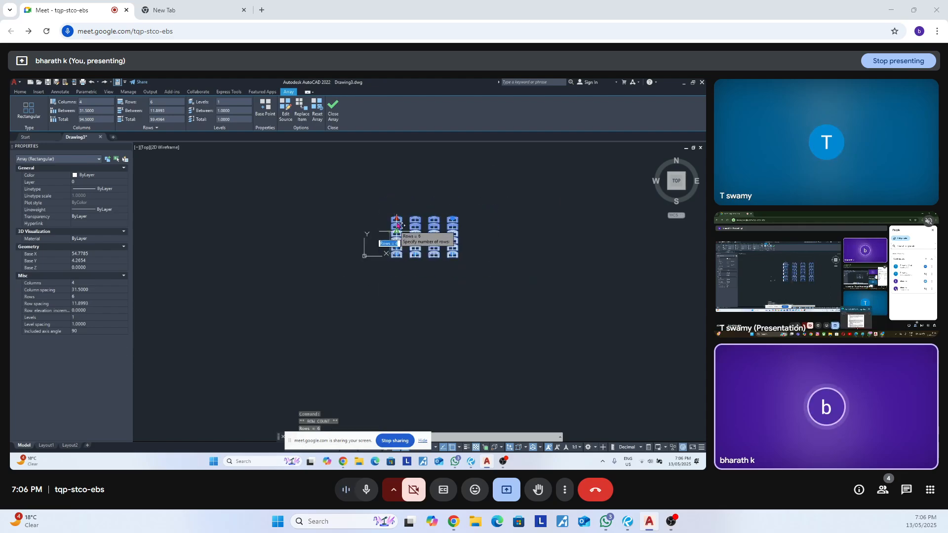
{"action": "key", "text": "Escape"}
{"action": "key", "text": "Escape"}
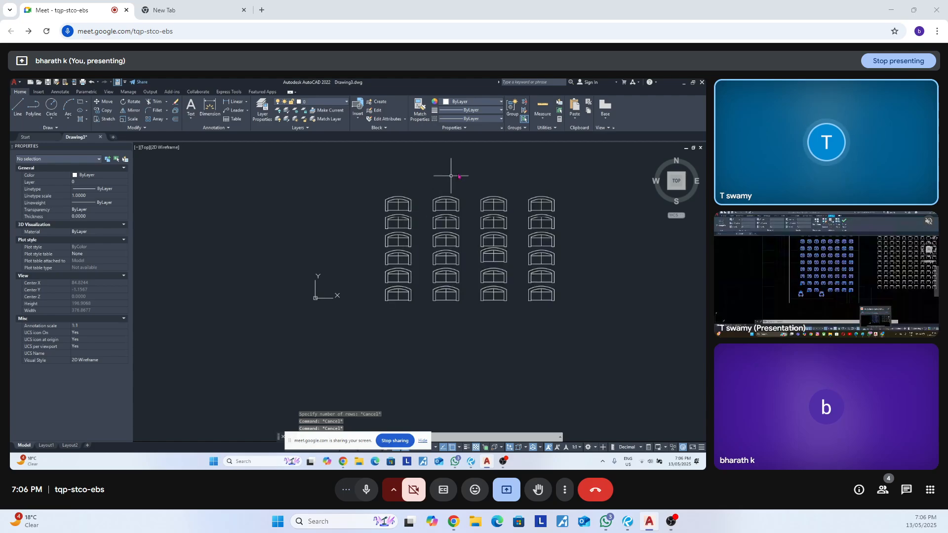
{"action": "left_click", "coordinate": [495, 168]}
{"action": "left_click", "coordinate": [429, 227]}
{"action": "key", "text": "Escape"}
{"action": "key", "text": "Escape"}
{"action": "left_click", "coordinate": [519, 181]}
{"action": "left_click", "coordinate": [476, 226]}
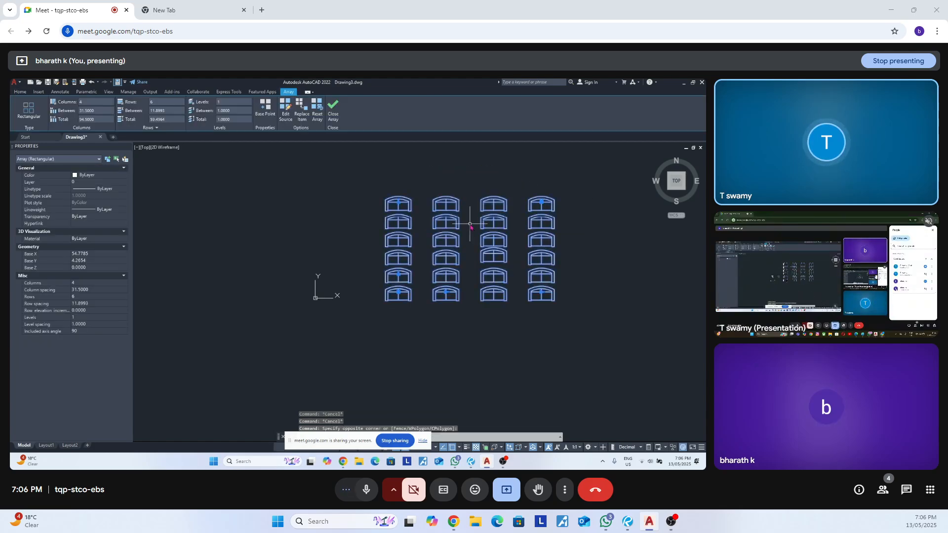
{"action": "key", "text": "Escape"}
Move the sofa array straight down about 32 units using the base grip on its bottom-left sofa.
{"action": "left_click", "coordinate": [403, 280]}
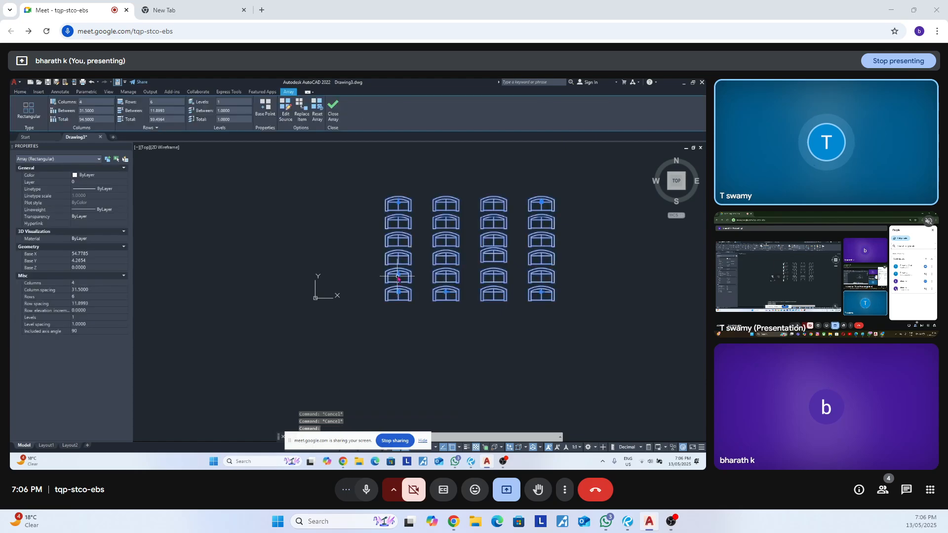
{"action": "left_click", "coordinate": [399, 274]}
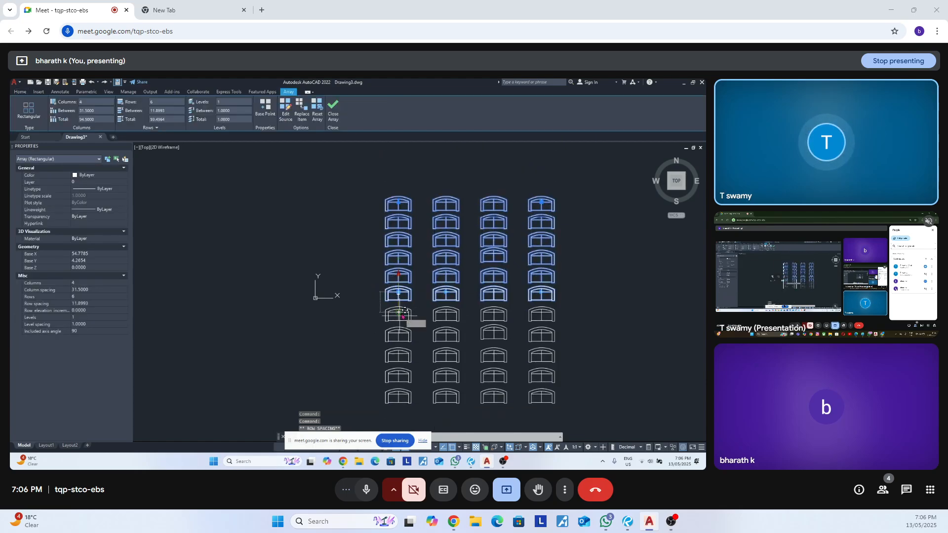
{"action": "key", "text": "Escape"}
{"action": "left_click", "coordinate": [400, 293]}
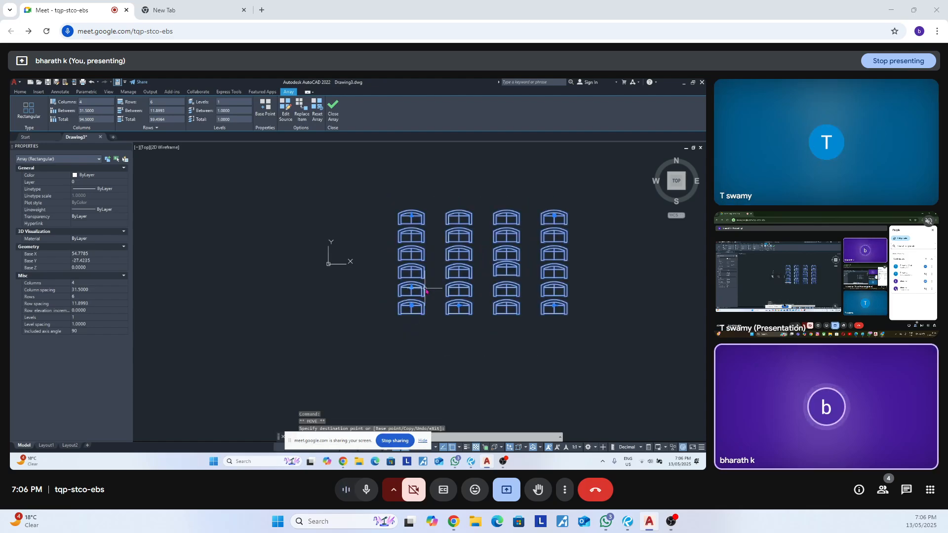
{"action": "scroll", "coordinate": [445, 262], "scroll_direction": "up", "scroll_amount": 4}
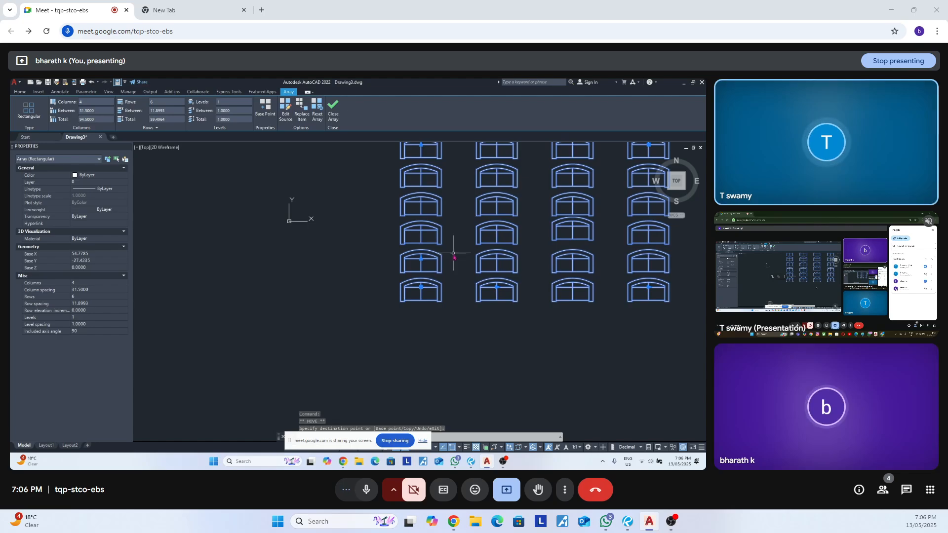
{"action": "scroll", "coordinate": [447, 271], "scroll_direction": "down", "scroll_amount": 4}
{"action": "scroll", "coordinate": [454, 267], "scroll_direction": "up", "scroll_amount": 2}
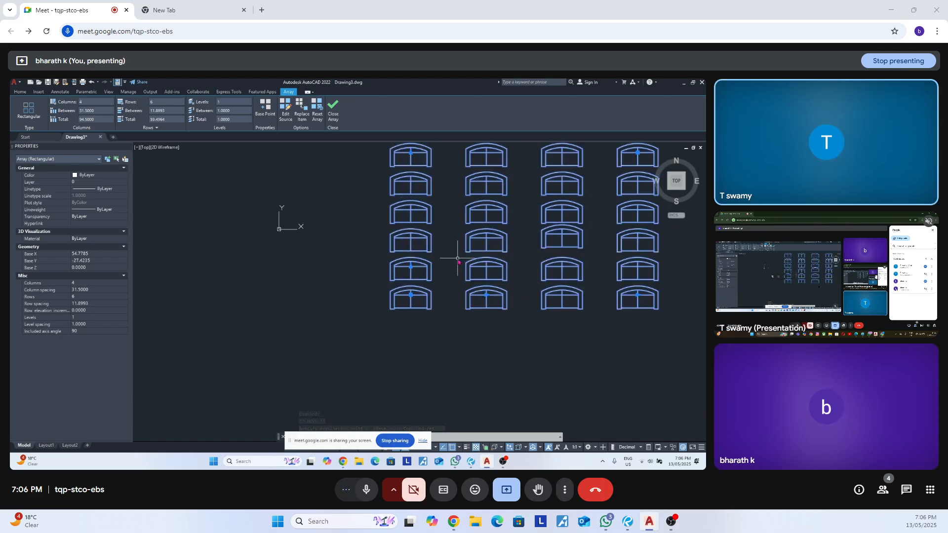
{"action": "scroll", "coordinate": [452, 269], "scroll_direction": "down", "scroll_amount": 2}
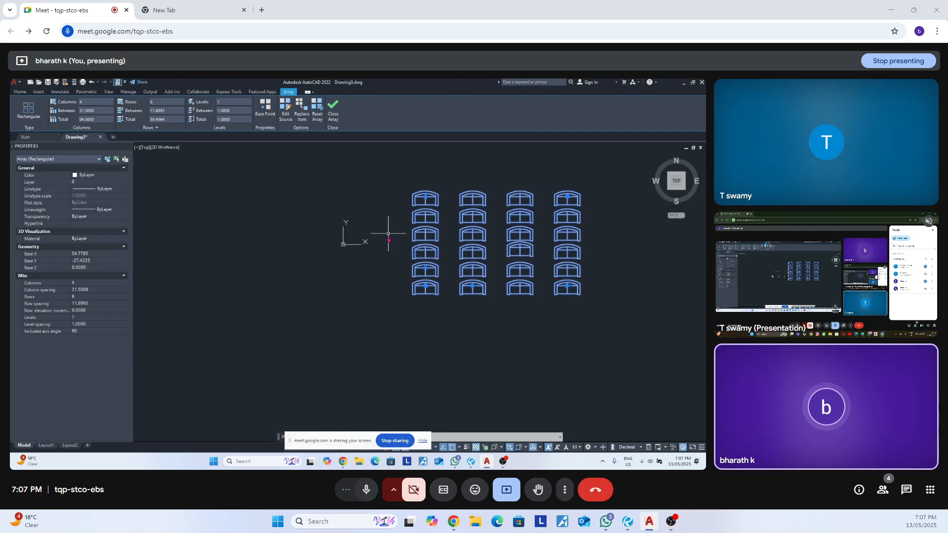
{"action": "scroll", "coordinate": [383, 255], "scroll_direction": "down", "scroll_amount": 2}
{"action": "scroll", "coordinate": [418, 229], "scroll_direction": "up", "scroll_amount": 2}
{"action": "key", "text": "Escape"}
Move the whole sofa array straight up about 155 units with the Move command.
{"action": "left_click", "coordinate": [497, 191]}
{"action": "left_click", "coordinate": [425, 257]}
{"action": "scroll", "coordinate": [407, 264], "scroll_direction": "down", "scroll_amount": 2}
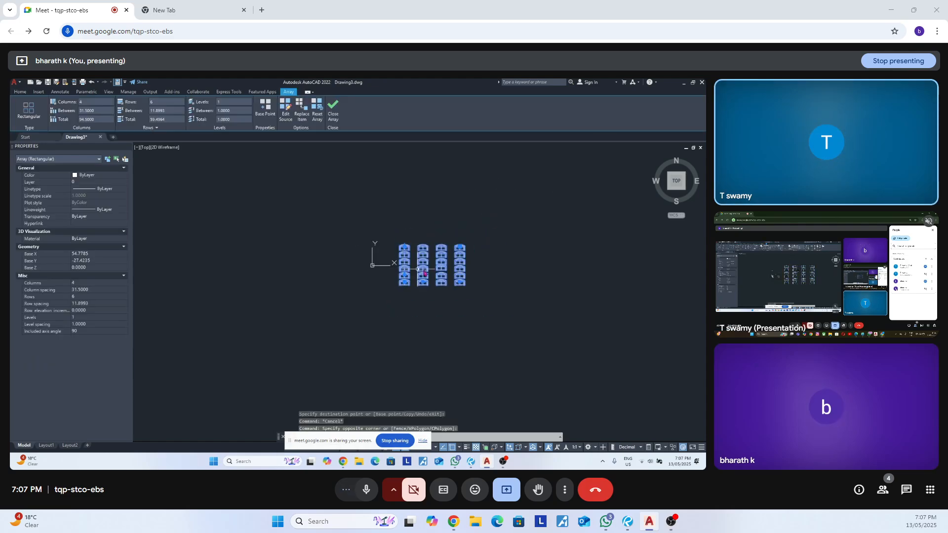
{"action": "scroll", "coordinate": [455, 265], "scroll_direction": "up", "scroll_amount": 1}
{"action": "type", "text": "m"}
{"action": "key", "text": "space"}
{"action": "scroll", "coordinate": [545, 296], "scroll_direction": "down", "scroll_amount": 2}
{"action": "left_click", "coordinate": [544, 297]}
{"action": "left_click", "coordinate": [550, 240]}
{"action": "scroll", "coordinate": [495, 225], "scroll_direction": "up", "scroll_amount": 5}
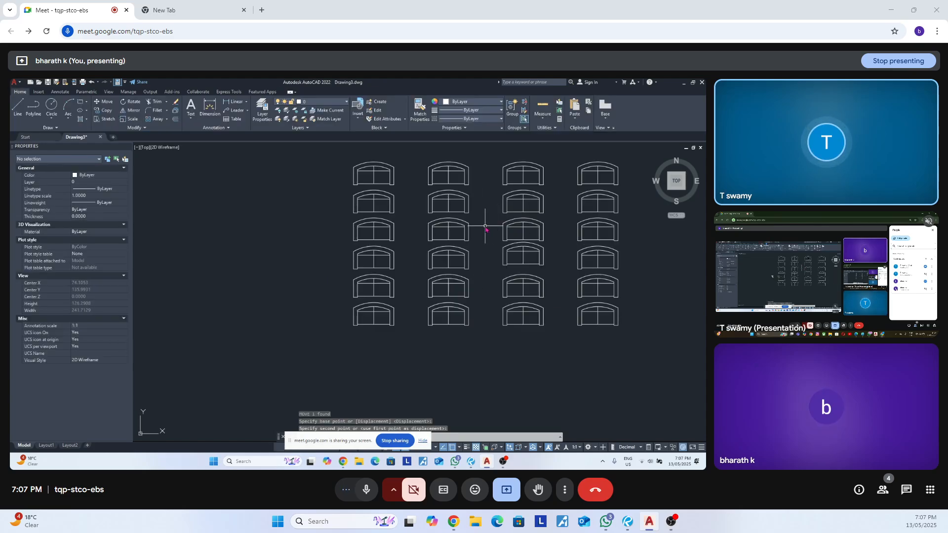
Reset the sofa array to restore the displaced sofa in the third column to its regular position.
{"action": "scroll", "coordinate": [485, 227], "scroll_direction": "down", "scroll_amount": 3}
{"action": "left_click", "coordinate": [459, 215]}
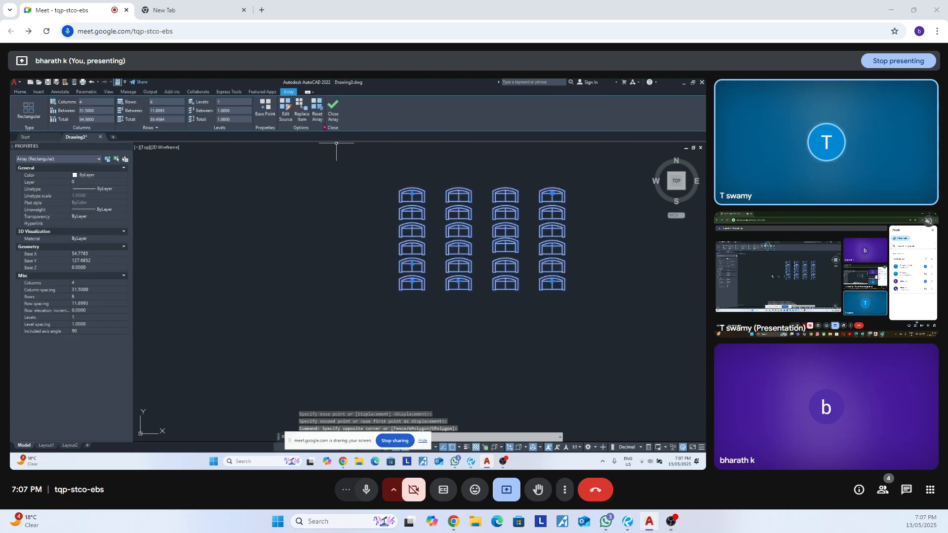
{"action": "left_click", "coordinate": [319, 117]}
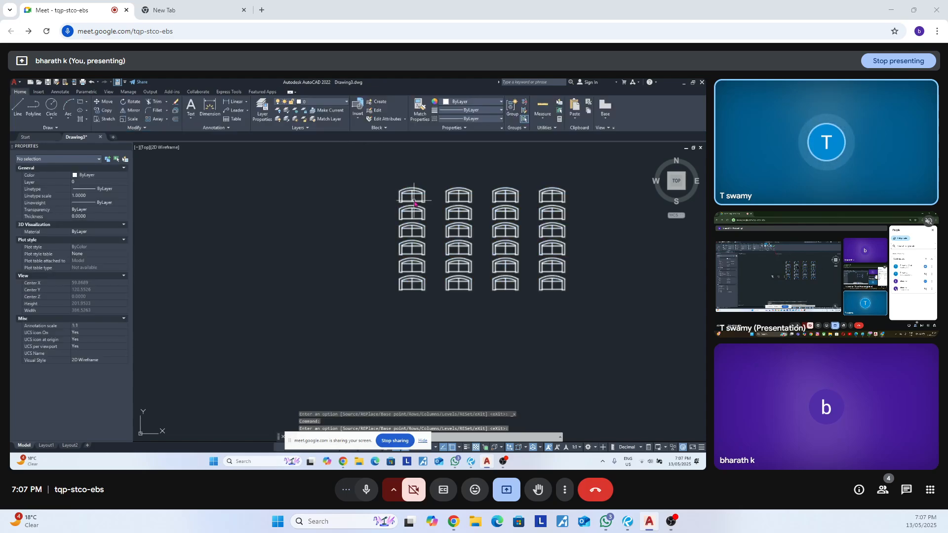
{"action": "key", "text": "Escape"}
{"action": "left_click", "coordinate": [453, 228]}
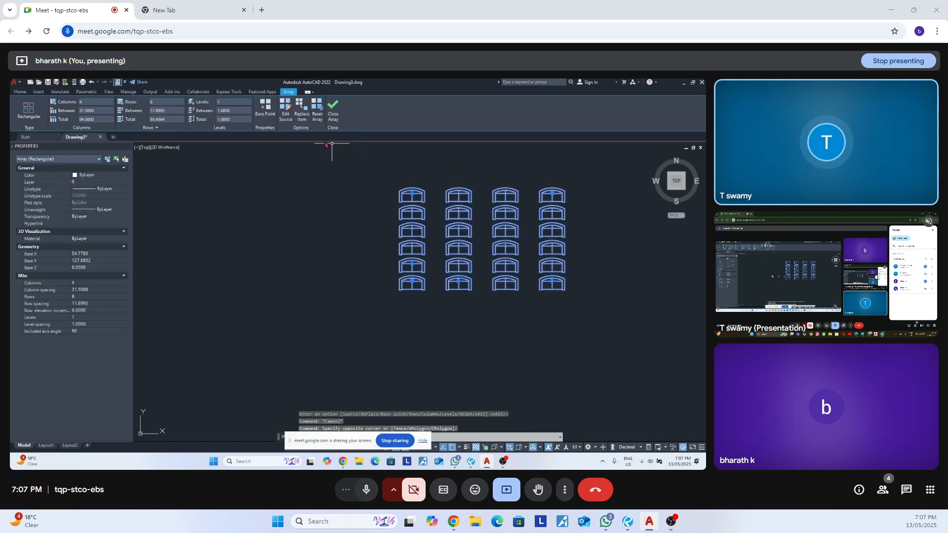
{"action": "key", "text": "Escape"}
{"action": "key", "text": "Escape"}
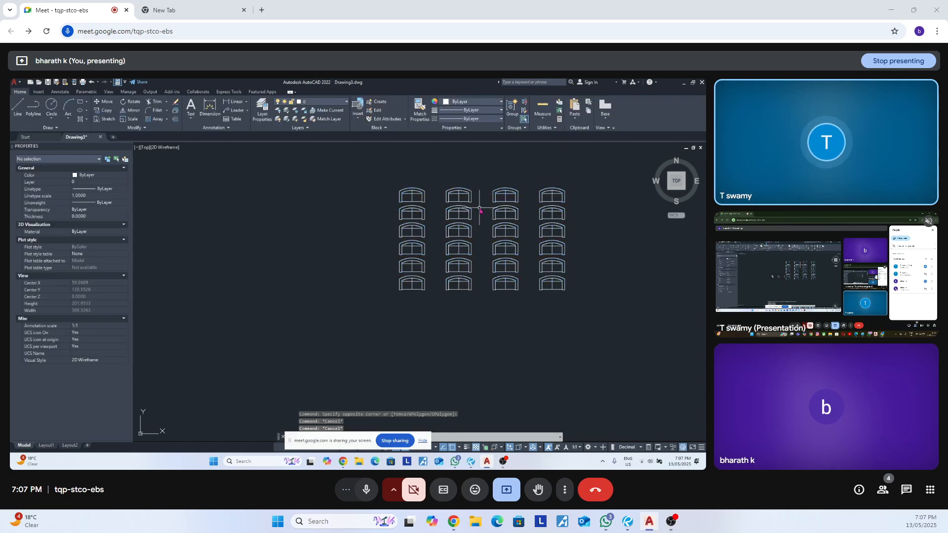
Insert the "Table - Square Woodgrain 42 x 42 in." block from DesignCenter at scale 1 beside the first sofa column.
{"action": "key", "text": "ctrl+2"}
{"action": "double_click", "coordinate": [429, 210]}
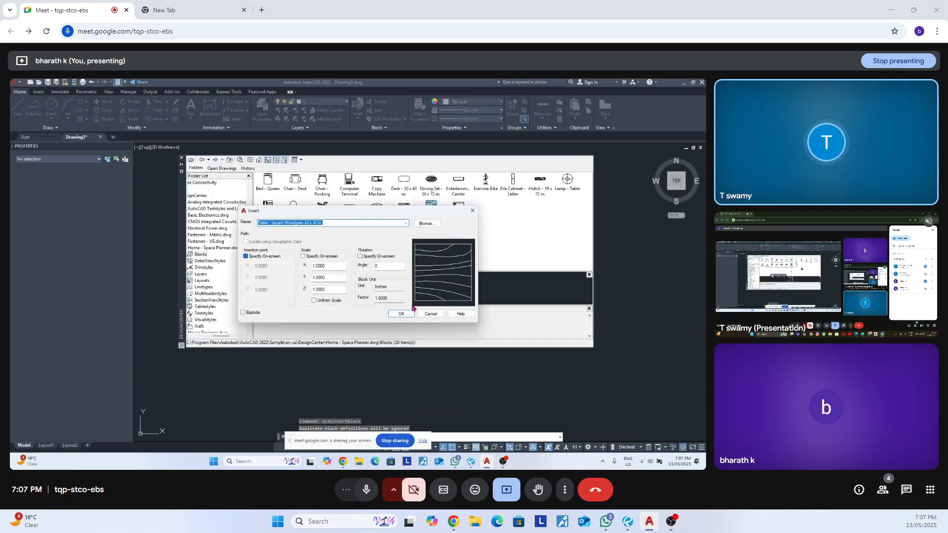
{"action": "left_click", "coordinate": [395, 313]}
{"action": "left_click", "coordinate": [182, 158]}
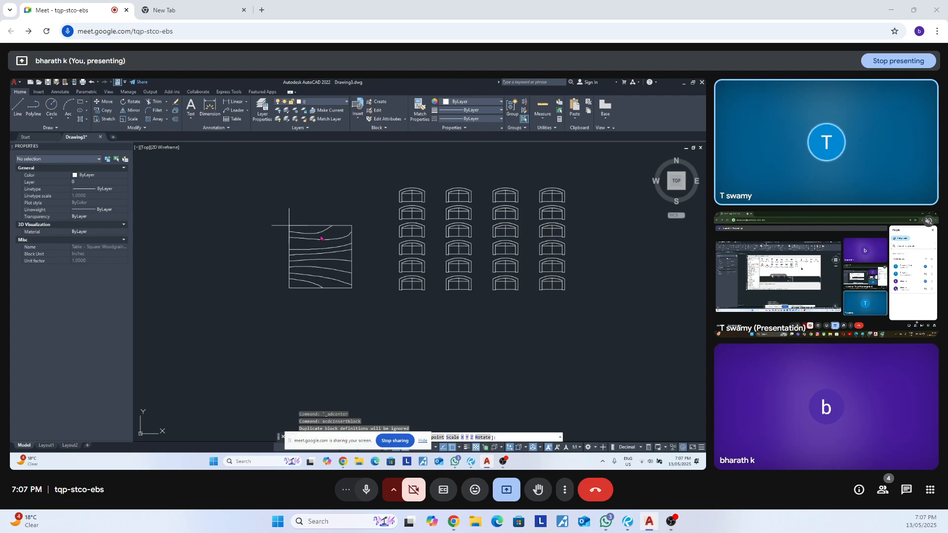
{"action": "left_click", "coordinate": [252, 219]}
{"action": "left_click", "coordinate": [324, 189]}
{"action": "left_click", "coordinate": [283, 230]}
{"action": "type", "text": "ar"}
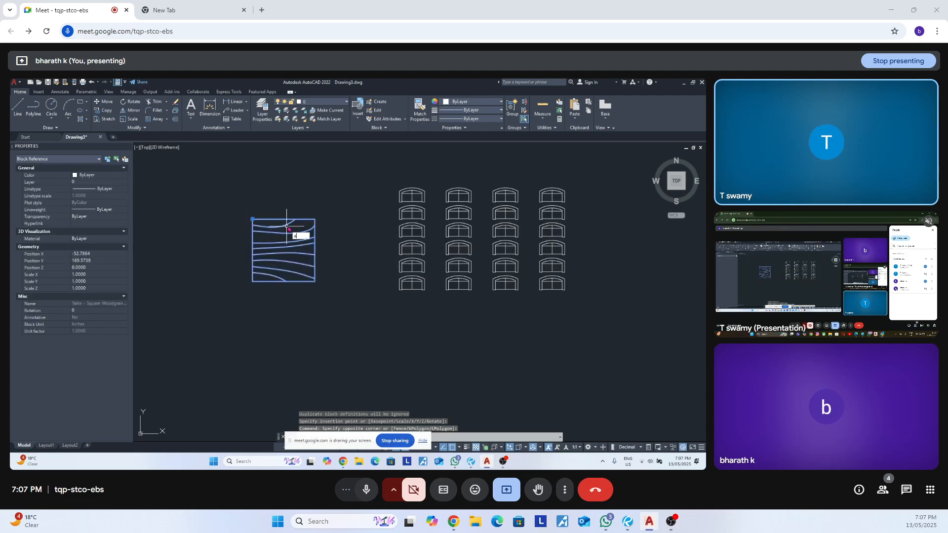
{"action": "key", "text": "Escape"}
{"action": "key", "text": "Escape"}
{"action": "key", "text": "Escape"}
{"action": "left_click", "coordinate": [306, 186]}
{"action": "left_click", "coordinate": [280, 246]}
{"action": "type", "text": "ar"}
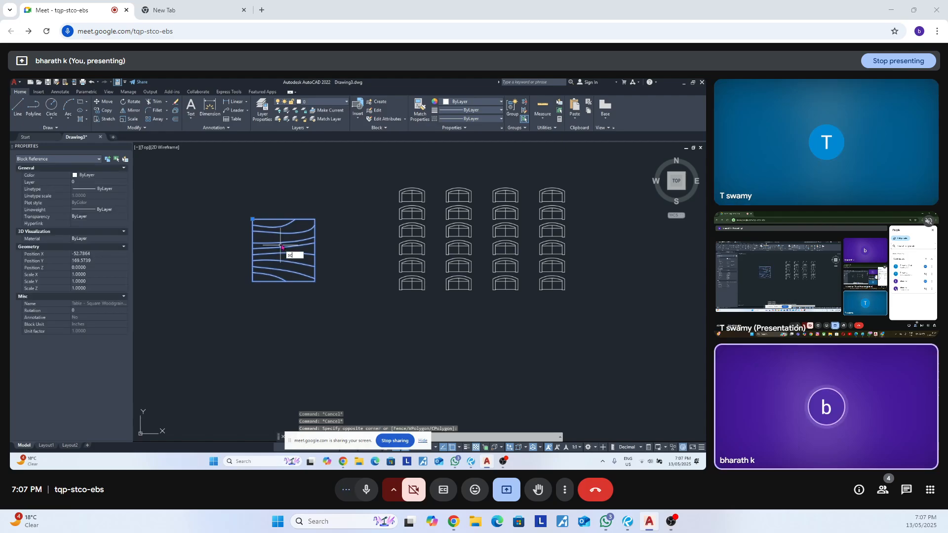
{"action": "key", "text": "Escape"}
{"action": "key", "text": "Escape"}
{"action": "key", "text": "Escape"}
Align the woodgrain table's bottom edge to the base of the first column's lowest sofa, scaling it to the alignment points.
{"action": "left_click", "coordinate": [301, 211]}
{"action": "left_click", "coordinate": [279, 253]}
{"action": "type", "text": "a"}
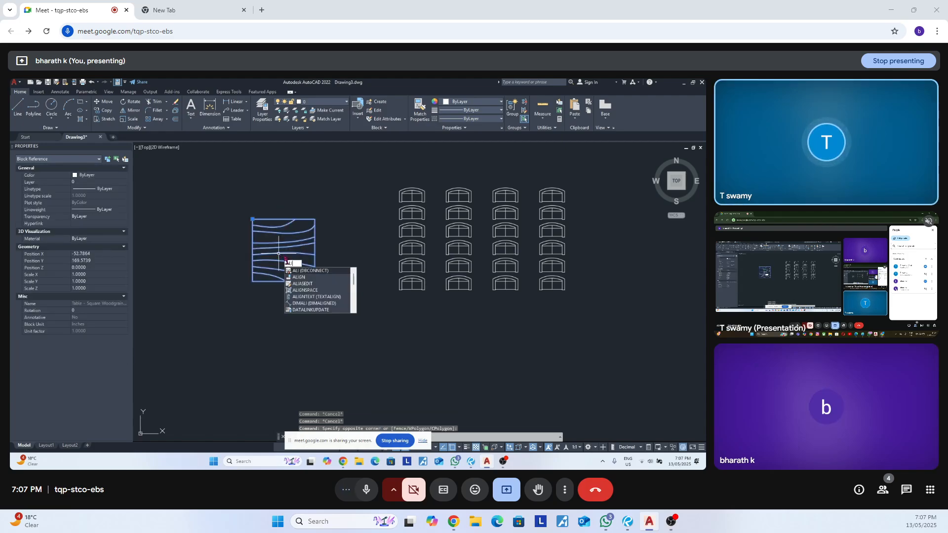
{"action": "left_click", "coordinate": [302, 279]}
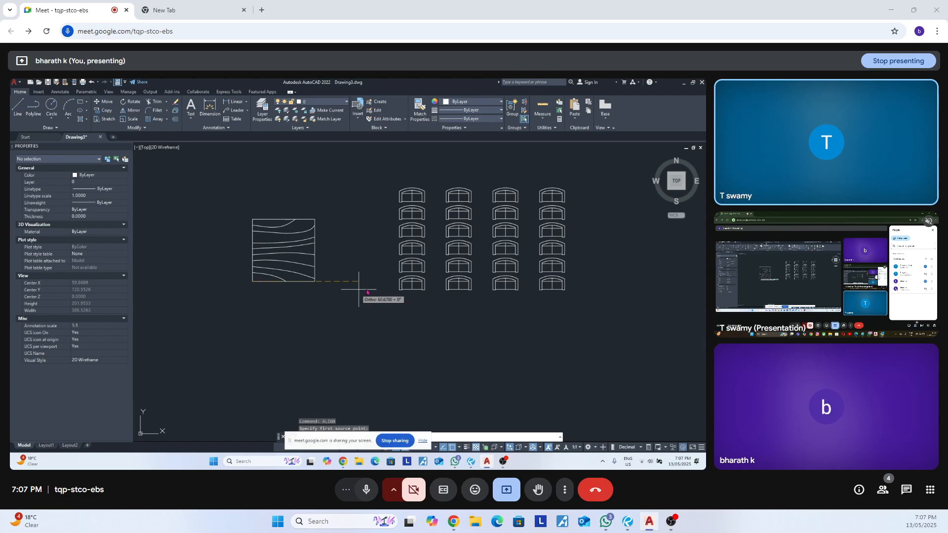
{"action": "scroll", "coordinate": [384, 291], "scroll_direction": "up", "scroll_amount": 5}
{"action": "scroll", "coordinate": [362, 289], "scroll_direction": "down", "scroll_amount": 5}
{"action": "left_click", "coordinate": [282, 275]}
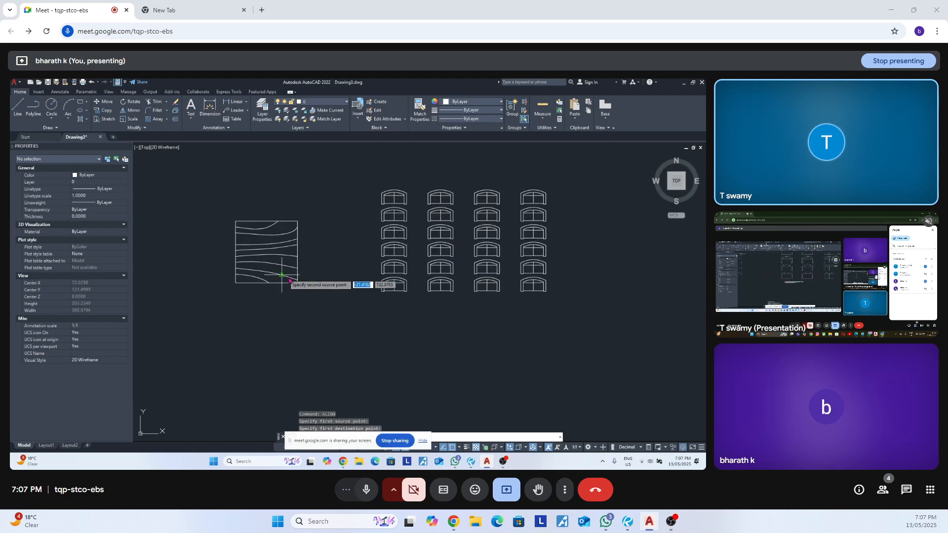
{"action": "scroll", "coordinate": [423, 295], "scroll_direction": "up", "scroll_amount": 3}
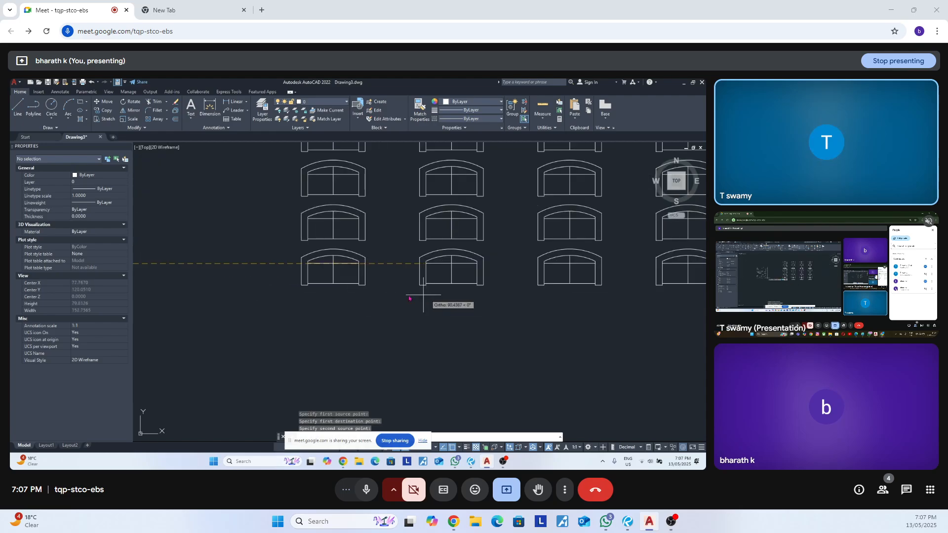
{"action": "left_click", "coordinate": [366, 286]}
{"action": "key", "text": "Return"}
{"action": "type", "text": "Y"}
{"action": "key", "text": "Return"}
{"action": "scroll", "coordinate": [383, 292], "scroll_direction": "down", "scroll_amount": 3}
Move the resized woodgrain table horizontally out of the sofa array into the empty area beside the first column.
{"action": "scroll", "coordinate": [370, 287], "scroll_direction": "up", "scroll_amount": 2}
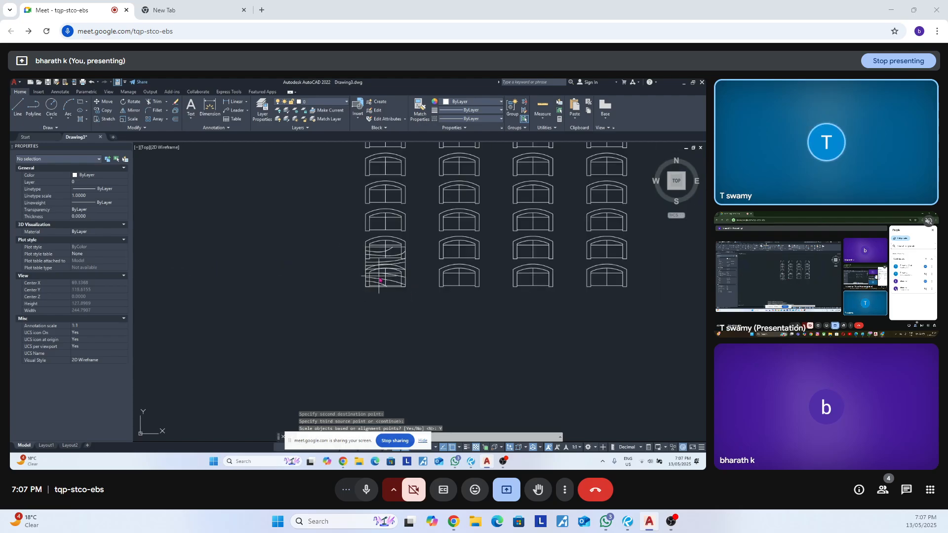
{"action": "left_click", "coordinate": [382, 280]}
{"action": "left_click", "coordinate": [377, 278]}
{"action": "type", "text": "m"}
{"action": "key", "text": "Return"}
{"action": "left_click", "coordinate": [376, 297]}
{"action": "scroll", "coordinate": [447, 319], "scroll_direction": "down", "scroll_amount": 3}
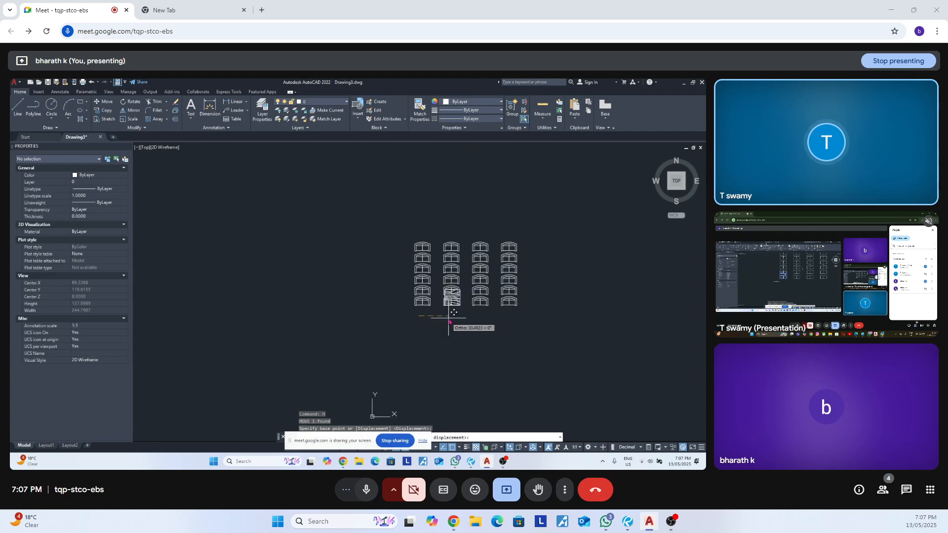
{"action": "left_click", "coordinate": [319, 310]}
Scale the woodgrain table down about its upper-left corner so it is smaller than a sofa.
{"action": "scroll", "coordinate": [323, 293], "scroll_direction": "up", "scroll_amount": 3}
{"action": "left_click", "coordinate": [341, 295]}
{"action": "left_click", "coordinate": [338, 297]}
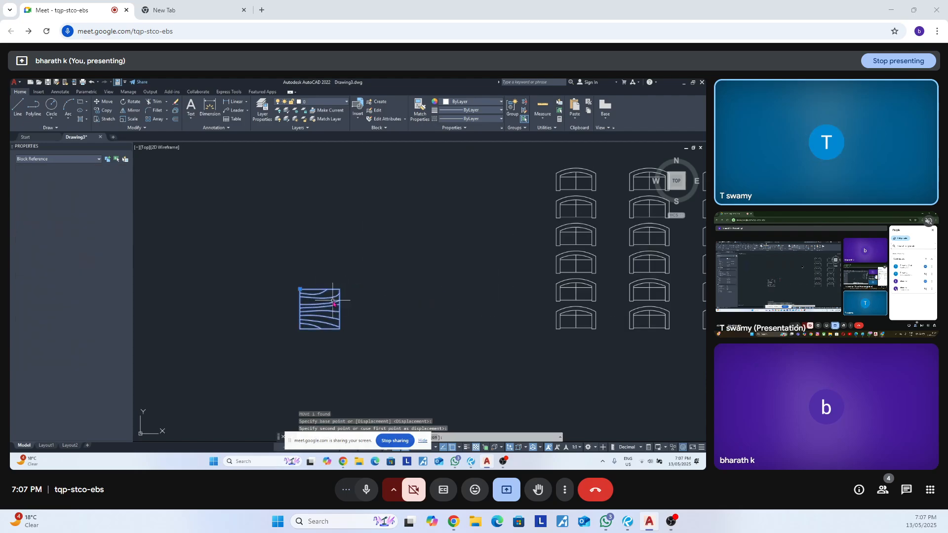
{"action": "key", "text": "Return"}
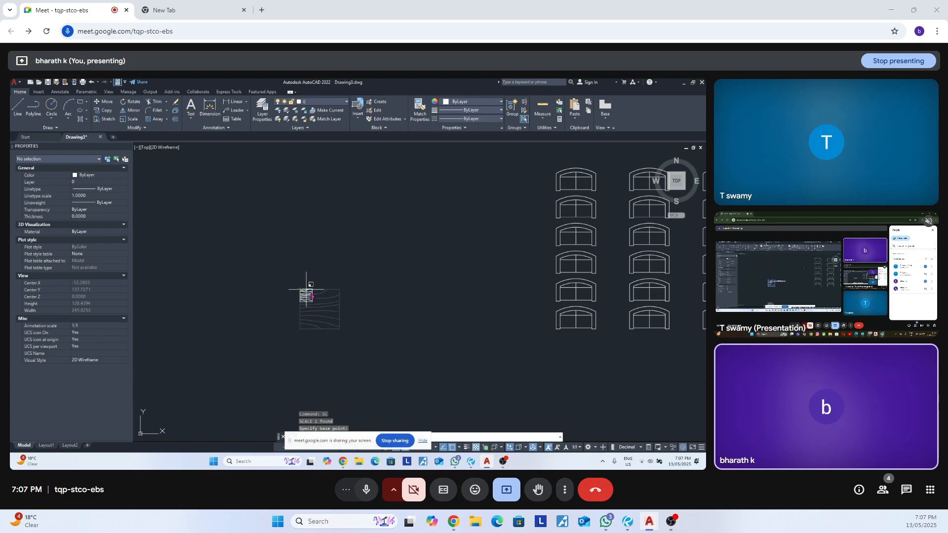
{"action": "scroll", "coordinate": [347, 293], "scroll_direction": "down", "scroll_amount": 3}
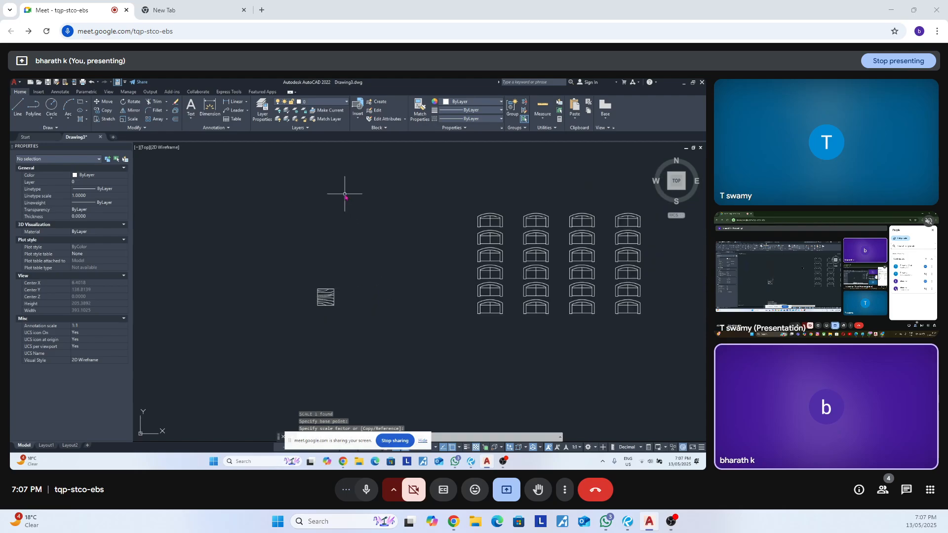
Start Replace Item on the sofa array and choose the woodgrain table as the replacement object.
{"action": "left_click", "coordinate": [506, 196]}
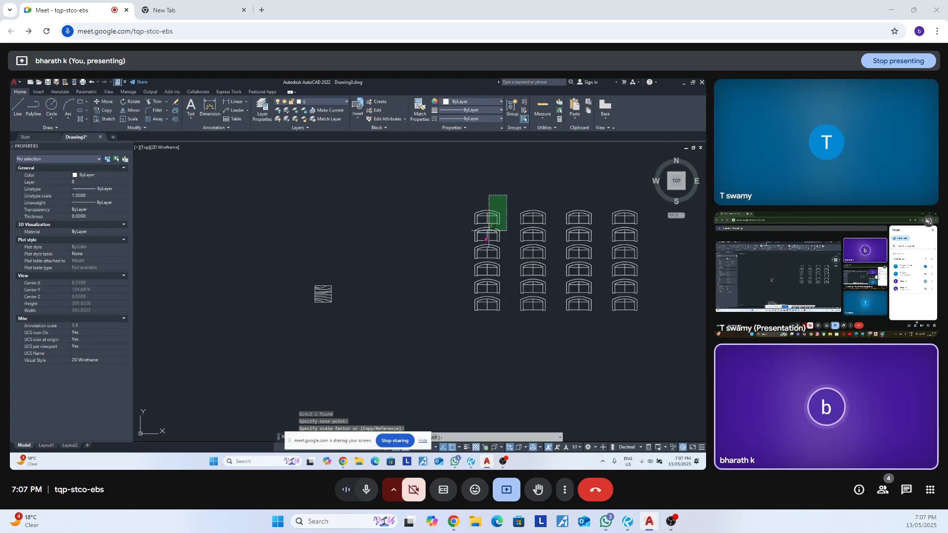
{"action": "left_click", "coordinate": [476, 259]}
{"action": "left_click", "coordinate": [304, 120]}
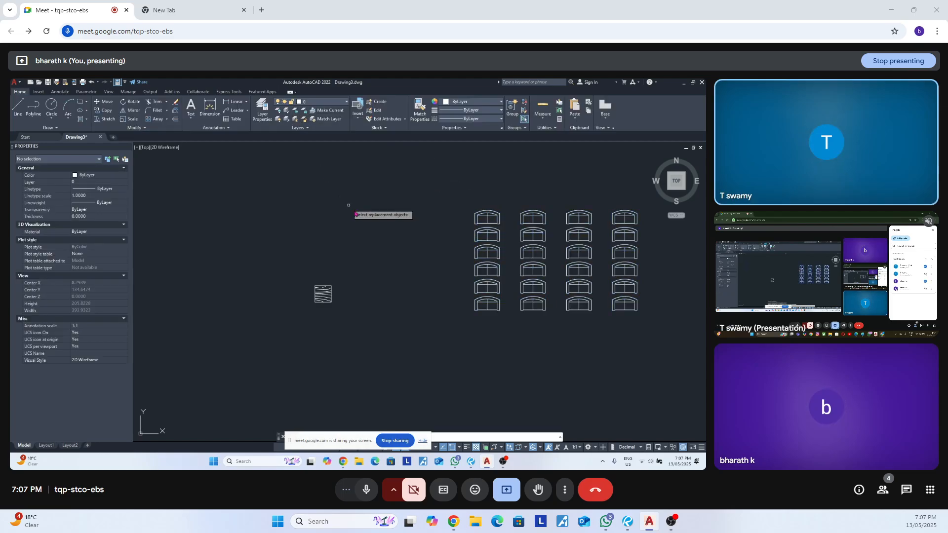
{"action": "scroll", "coordinate": [480, 305], "scroll_direction": "up", "scroll_amount": 4}
{"action": "scroll", "coordinate": [481, 306], "scroll_direction": "down", "scroll_amount": 4}
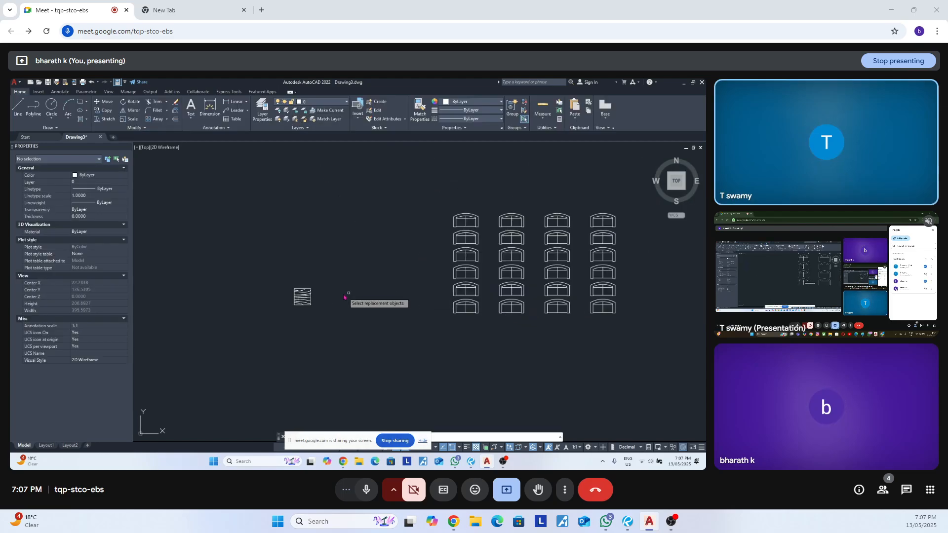
{"action": "left_click", "coordinate": [309, 298]}
{"action": "key", "text": "Return"}
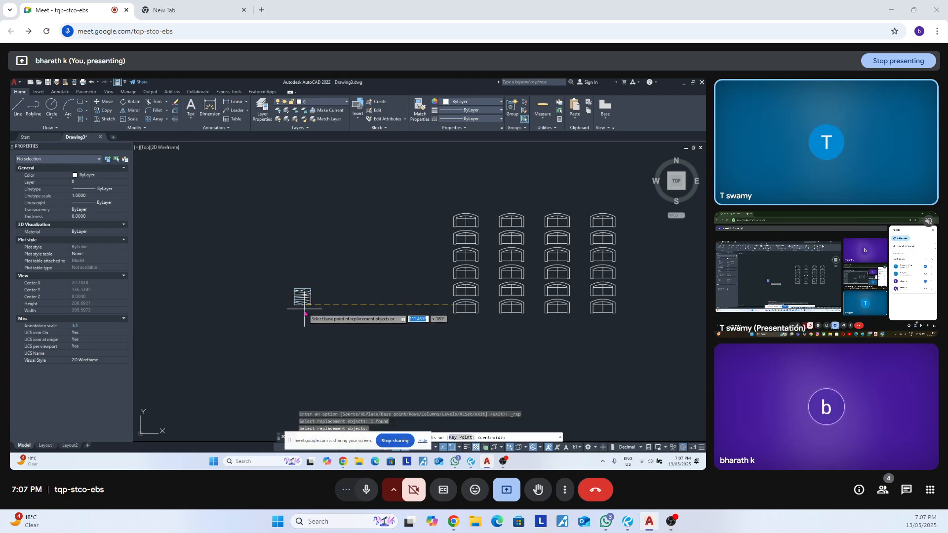
Set the replacement's base point at the table's centre, using Mid Between 2 Points on the upper and lower edge midpoints.
{"action": "scroll", "coordinate": [297, 307], "scroll_direction": "up", "scroll_amount": 2}
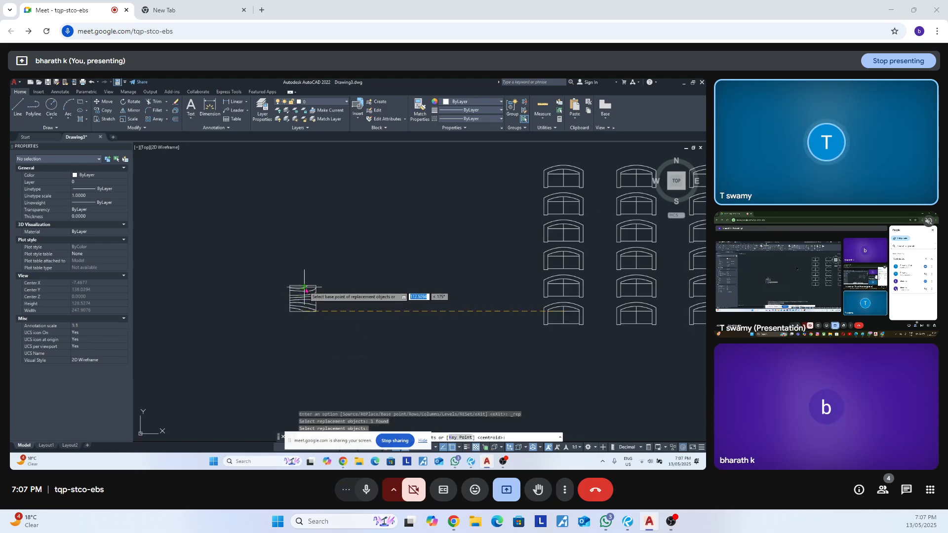
{"action": "right_click", "coordinate": [305, 287], "text": "shift"}
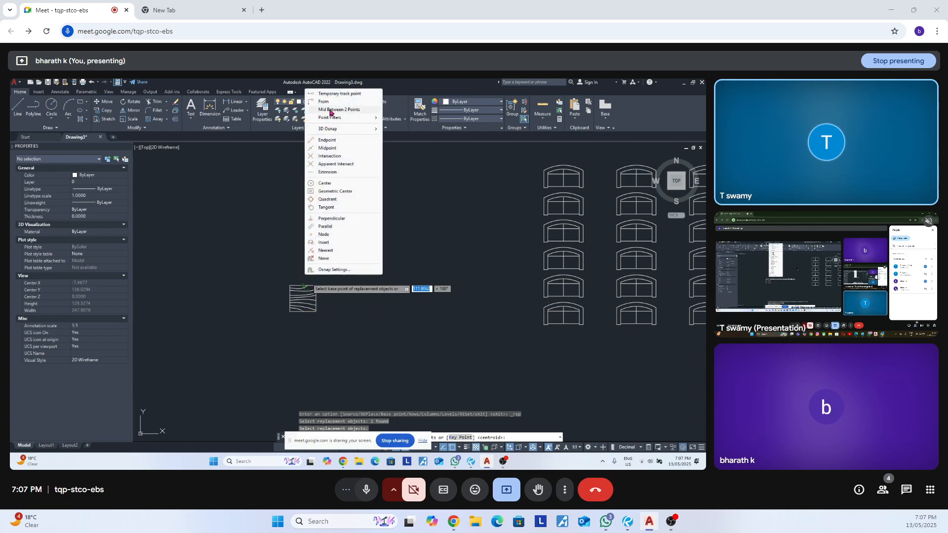
{"action": "left_click", "coordinate": [330, 110]}
{"action": "left_click", "coordinate": [304, 287]}
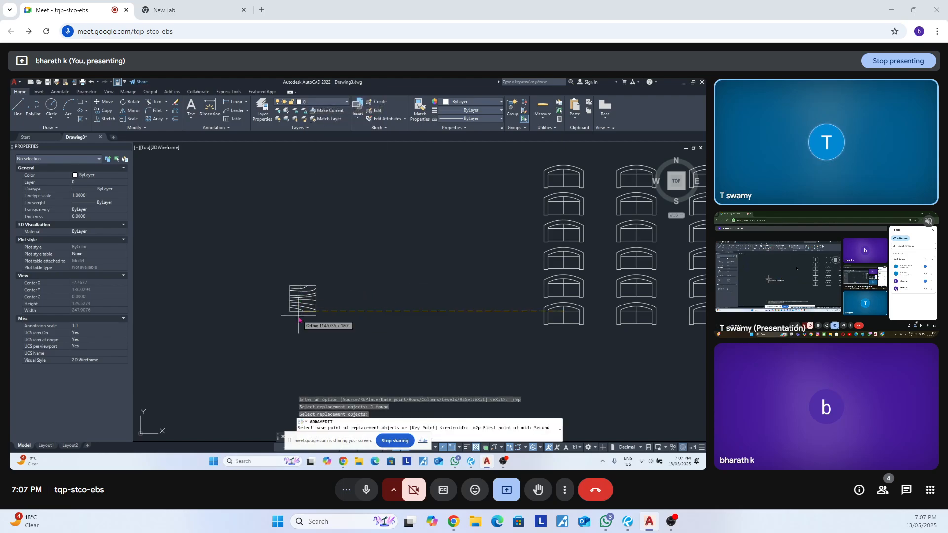
{"action": "left_click", "coordinate": [303, 311]}
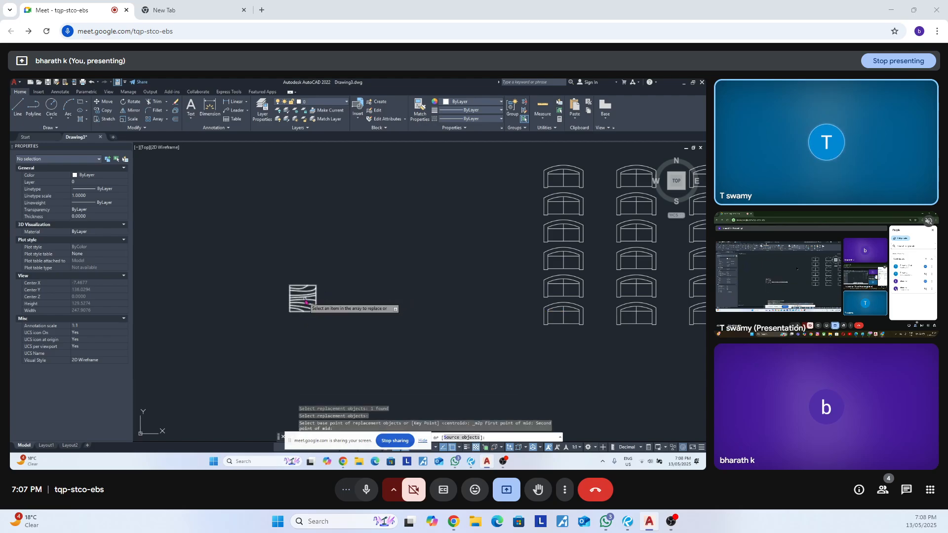
Move the screen-sharing notice off the command line, replace the second column's lowest sofa with the table, and exit array editing.
{"action": "left_click", "coordinate": [354, 440]}
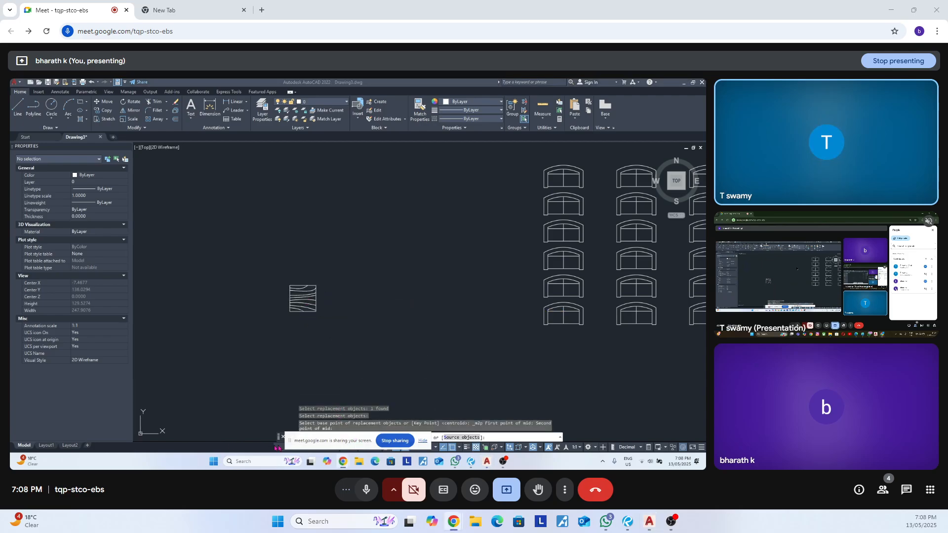
{"action": "left_click_drag", "start_coordinate": [292, 442], "coordinate": [94, 436]}
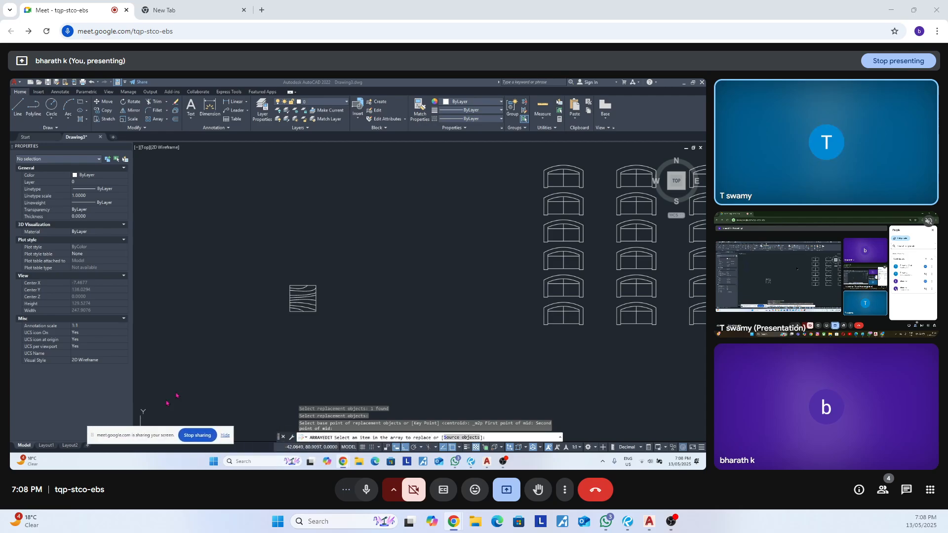
{"action": "left_click", "coordinate": [304, 302]}
{"action": "scroll", "coordinate": [491, 296], "scroll_direction": "up", "scroll_amount": 2}
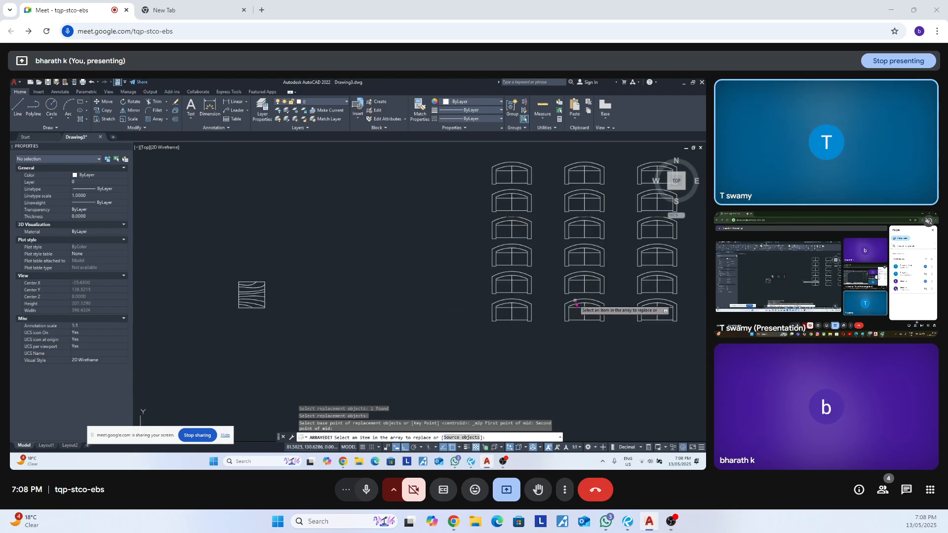
{"action": "scroll", "coordinate": [482, 310], "scroll_direction": "down", "scroll_amount": 4}
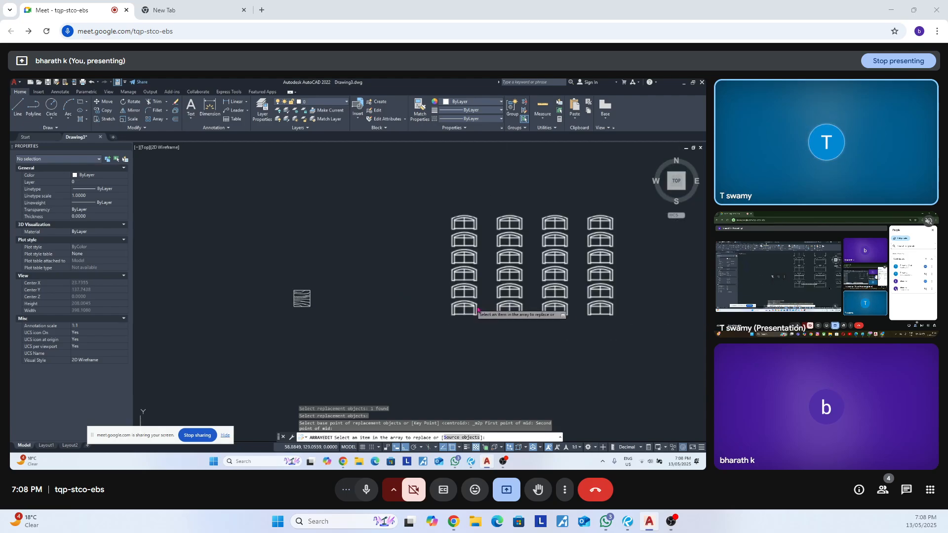
{"action": "scroll", "coordinate": [511, 309], "scroll_direction": "up", "scroll_amount": 2}
{"action": "left_click", "coordinate": [511, 309]}
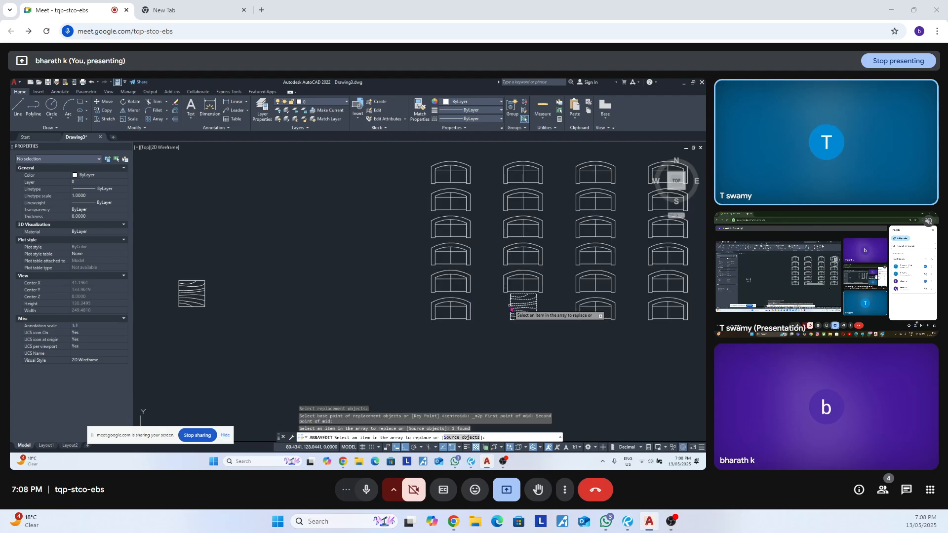
{"action": "scroll", "coordinate": [523, 309], "scroll_direction": "down", "scroll_amount": 2}
{"action": "scroll", "coordinate": [531, 309], "scroll_direction": "up", "scroll_amount": 2}
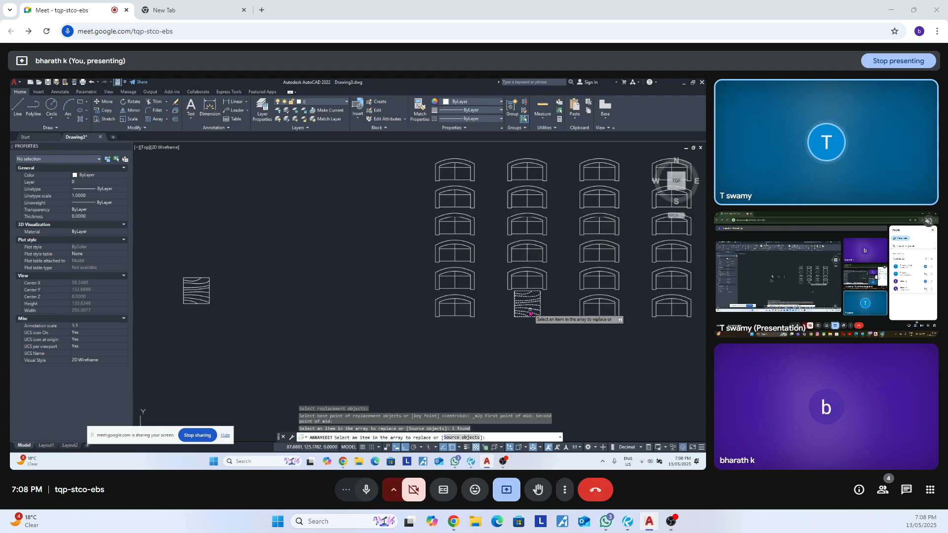
{"action": "scroll", "coordinate": [456, 288], "scroll_direction": "down", "scroll_amount": 2}
{"action": "scroll", "coordinate": [517, 297], "scroll_direction": "up", "scroll_amount": 2}
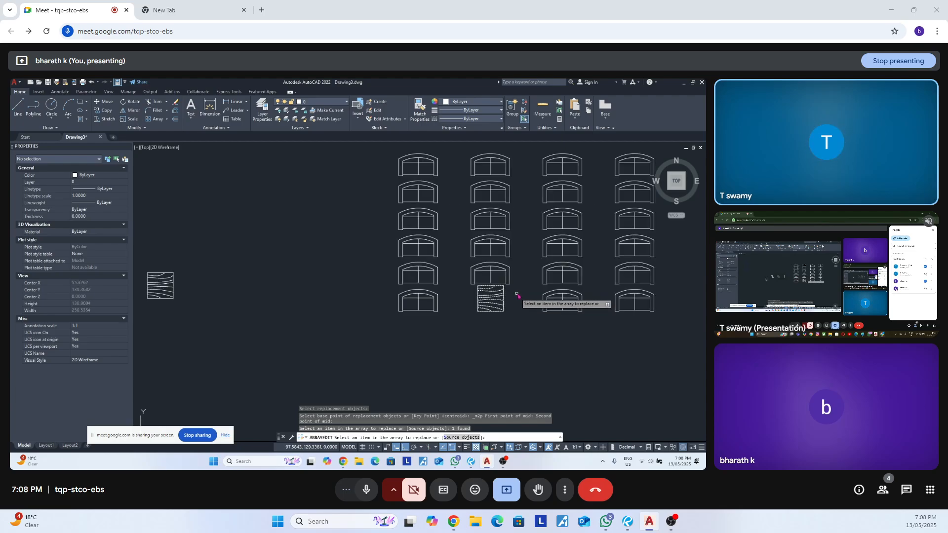
{"action": "key", "text": "Return"}
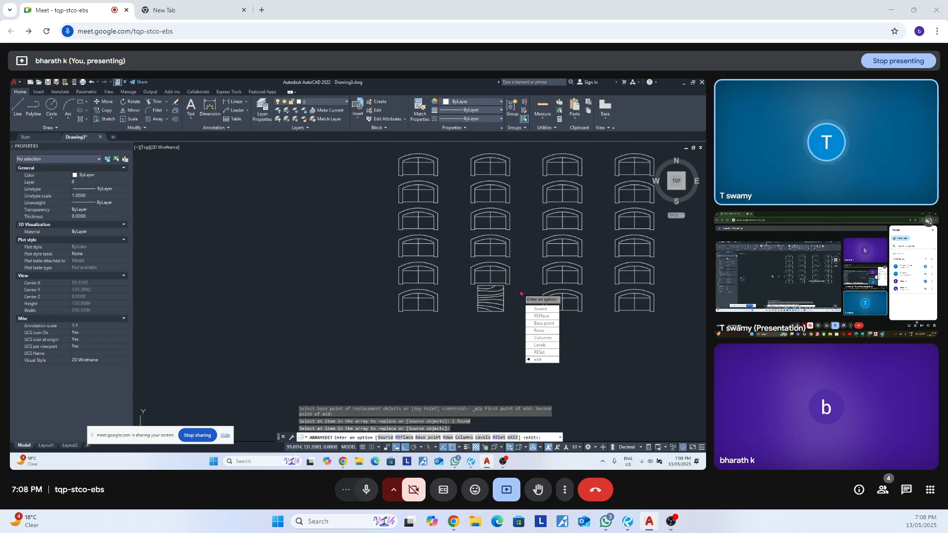
{"action": "left_click", "coordinate": [541, 360]}
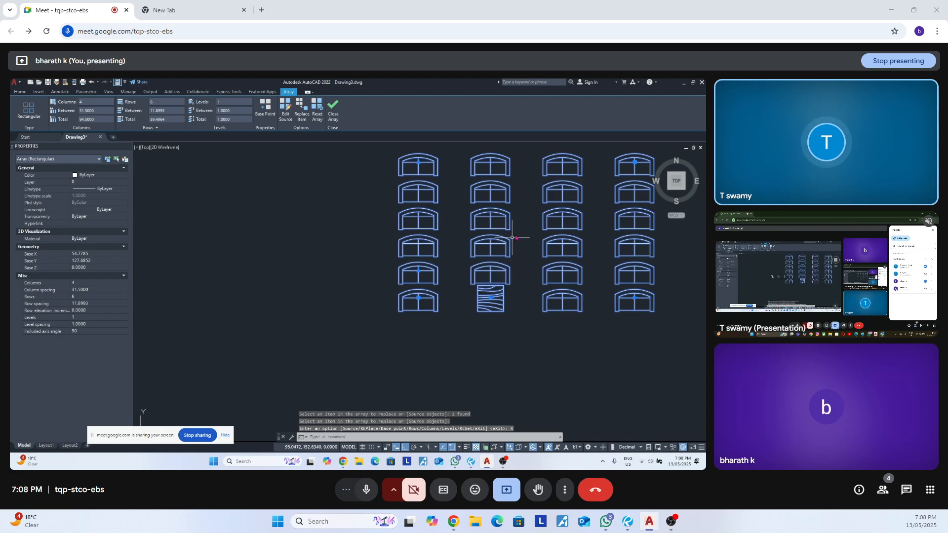
Reset the array to restore the replaced sofa in the second column, and clear the selection.
{"action": "left_click", "coordinate": [315, 114]}
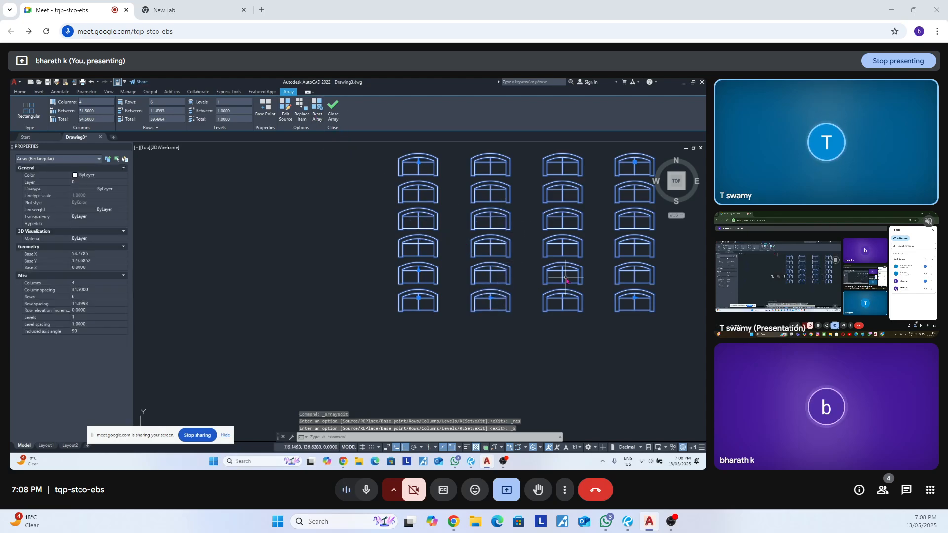
{"action": "key", "text": "ctrl+y"}
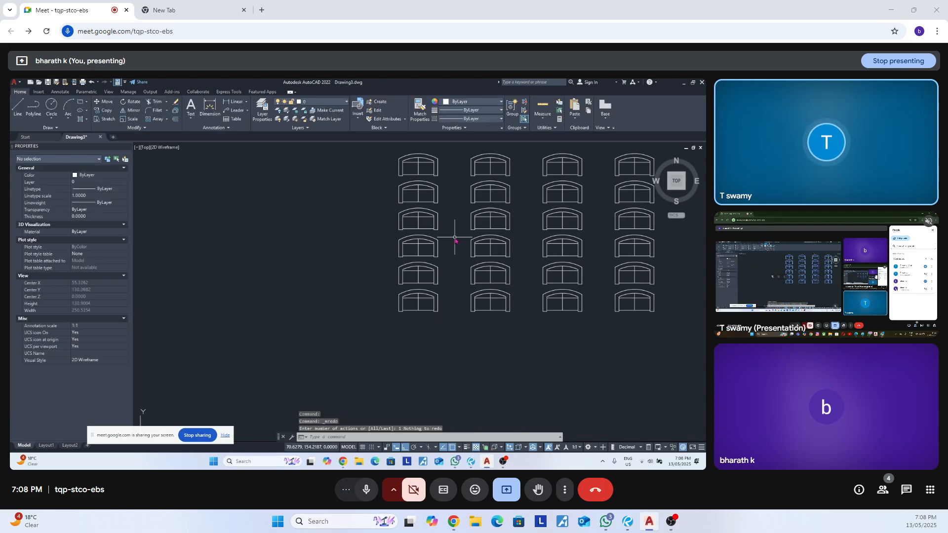
{"action": "left_click", "coordinate": [452, 246]}
{"action": "key", "text": "Escape"}
{"action": "key", "text": "Escape"}
{"action": "key", "text": "Escape"}
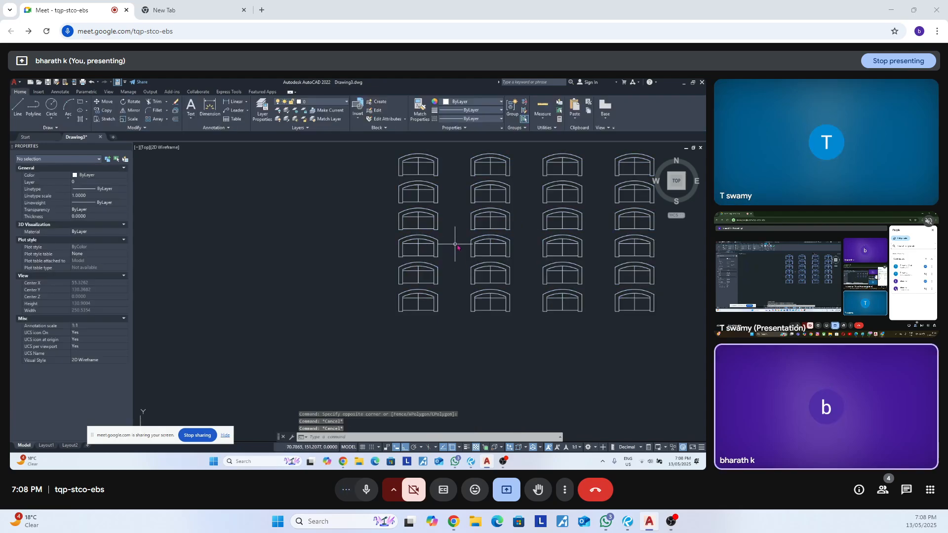
Erase the entire sofa array and stop presenting the screen in Google Meet.
{"action": "scroll", "coordinate": [507, 225], "scroll_direction": "down", "scroll_amount": 6}
{"action": "scroll", "coordinate": [508, 224], "scroll_direction": "up", "scroll_amount": 4}
{"action": "left_click", "coordinate": [564, 192]}
{"action": "left_click", "coordinate": [506, 242]}
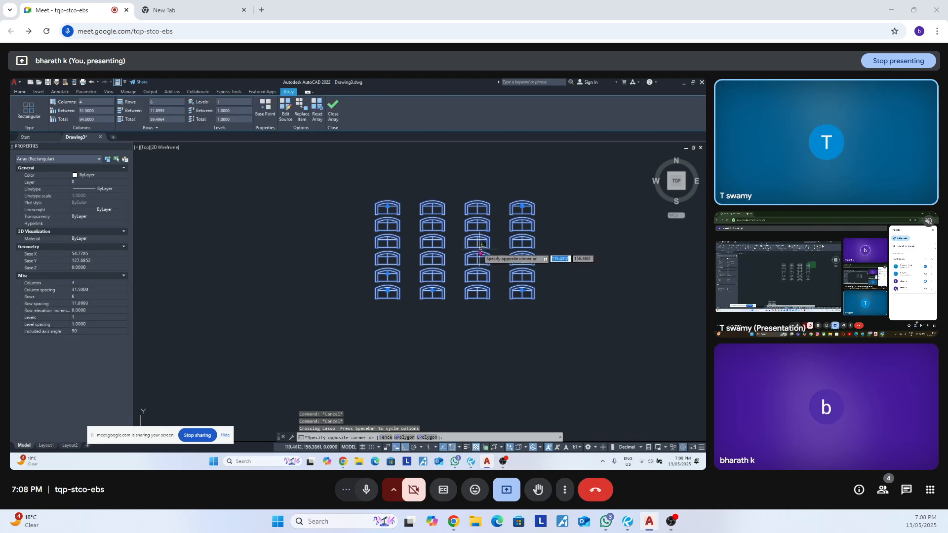
{"action": "type", "text": "e"}
{"action": "key", "text": "Return"}
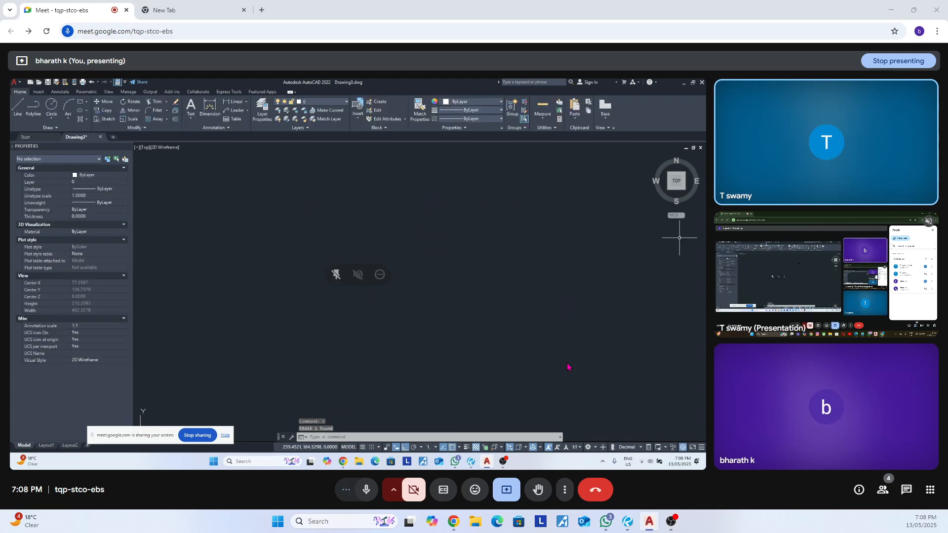
{"action": "left_click", "coordinate": [509, 487]}
{"action": "left_click", "coordinate": [528, 452]}
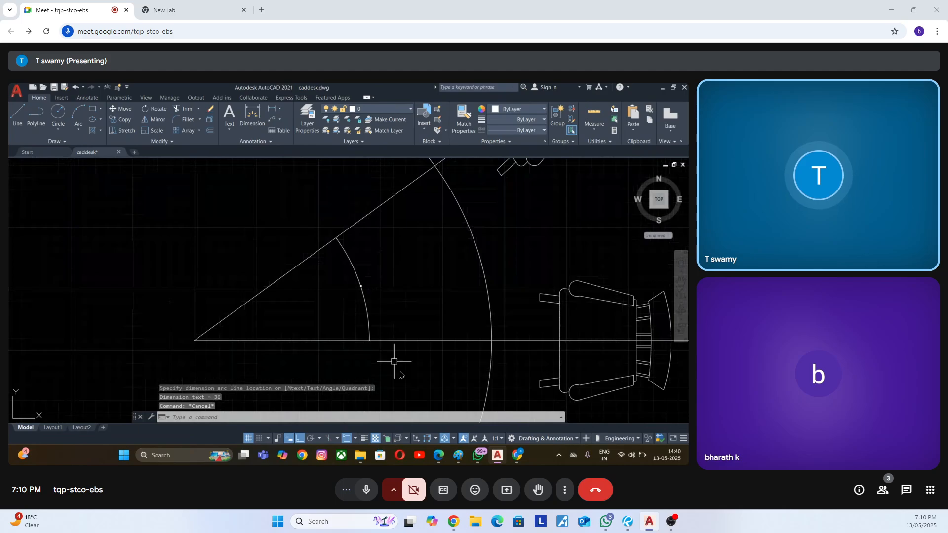
Take over as the main presenter in the meeting and share the entire Screen 1.
{"action": "left_click", "coordinate": [505, 491]}
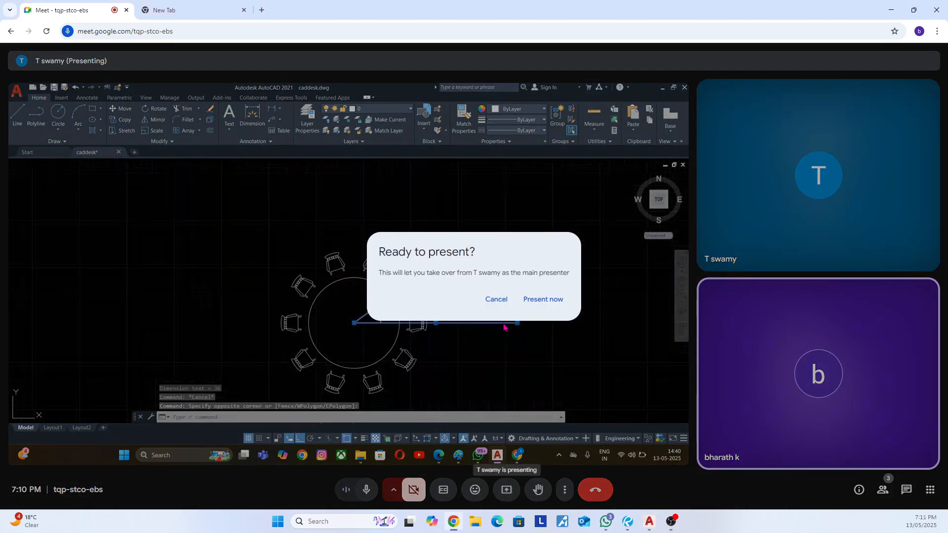
{"action": "left_click", "coordinate": [538, 299]}
{"action": "left_click", "coordinate": [565, 89]}
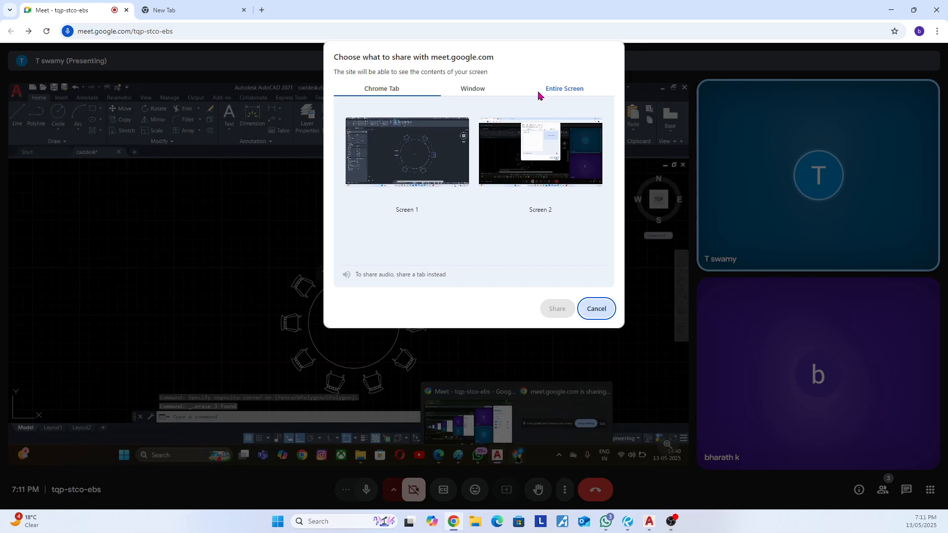
{"action": "left_click", "coordinate": [406, 180]}
{"action": "left_click", "coordinate": [557, 307]}
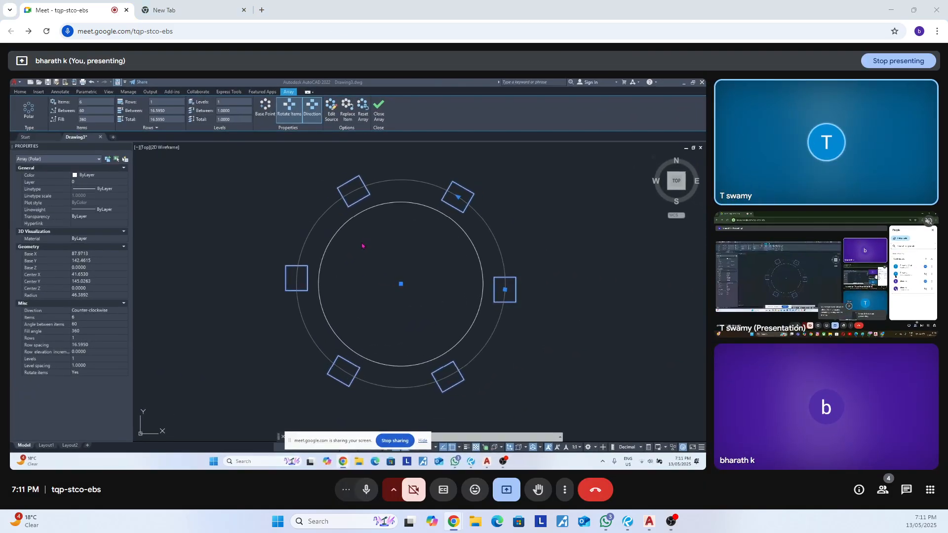
{"action": "left_click", "coordinate": [366, 227]}
{"action": "scroll", "coordinate": [397, 221], "scroll_direction": "down", "scroll_amount": 2}
{"action": "scroll", "coordinate": [415, 210], "scroll_direction": "up", "scroll_amount": 2}
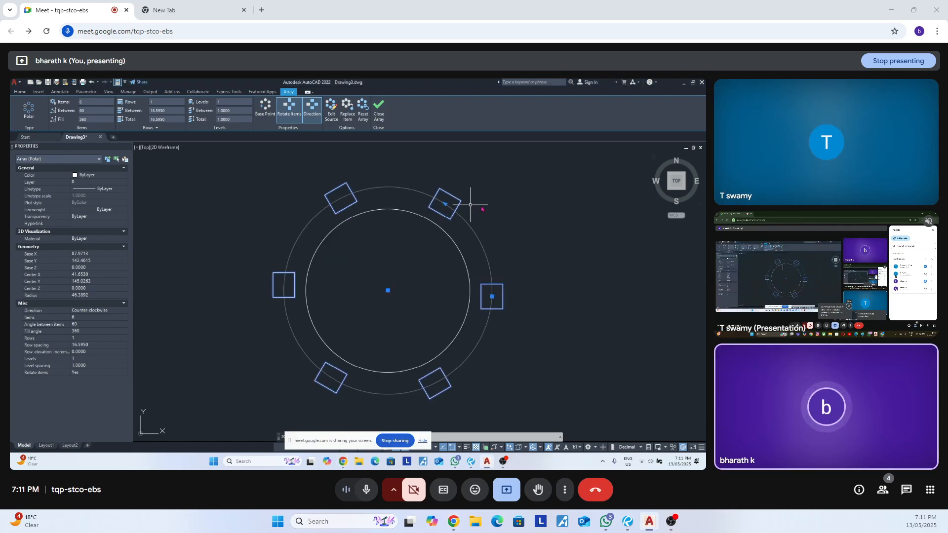
{"action": "key", "text": "Escape"}
{"action": "key", "text": "Escape"}
{"action": "left_click", "coordinate": [458, 202]}
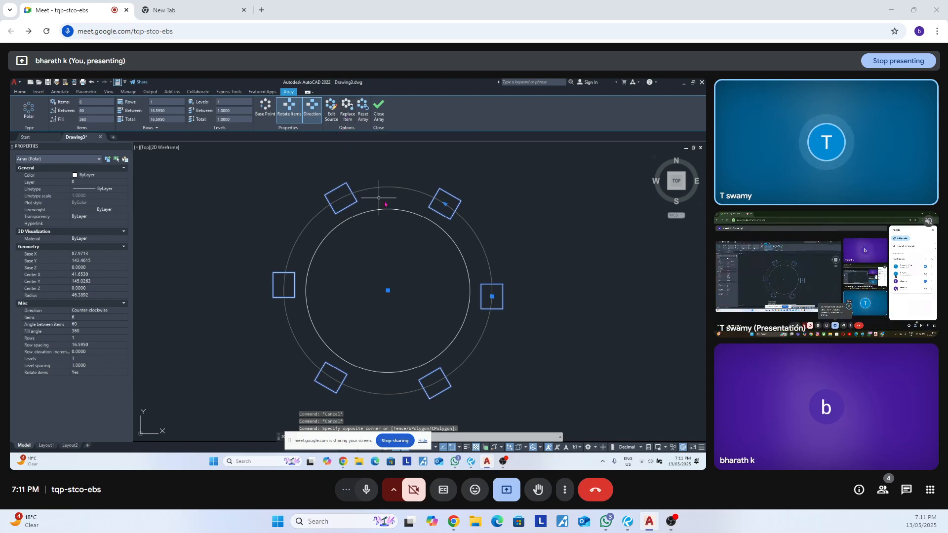
{"action": "key", "text": "Escape"}
{"action": "key", "text": "Escape"}
{"action": "left_click", "coordinate": [487, 183]}
{"action": "left_click", "coordinate": [442, 197]}
{"action": "key", "text": "space"}
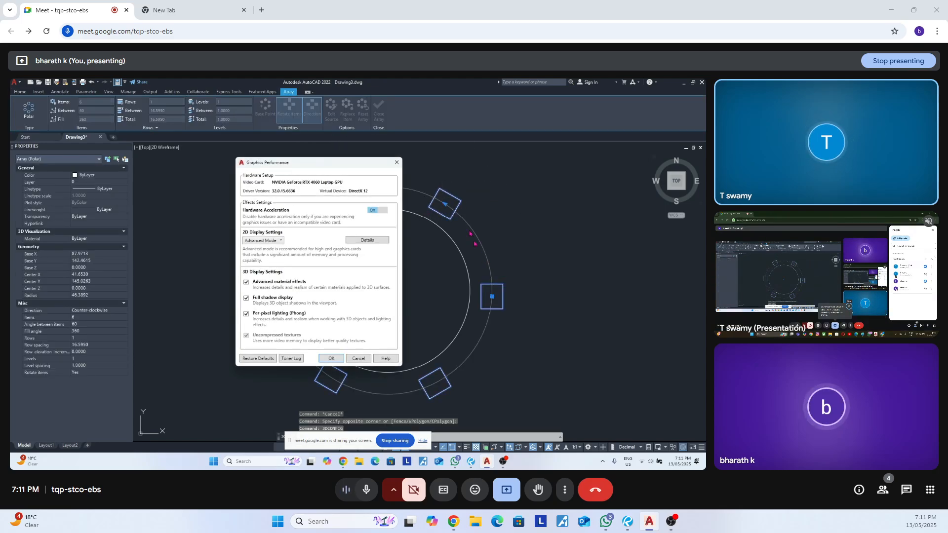
{"action": "key", "text": "Escape"}
{"action": "key", "text": "Escape"}
Erase the existing polar array of rectangles around the circle, keeping the circle.
{"action": "left_click", "coordinate": [468, 202]}
{"action": "left_click", "coordinate": [440, 211]}
{"action": "key", "text": "Delete"}
Draw a small rectangle just outside the right side of the circle.
{"action": "type", "text": "rec"}
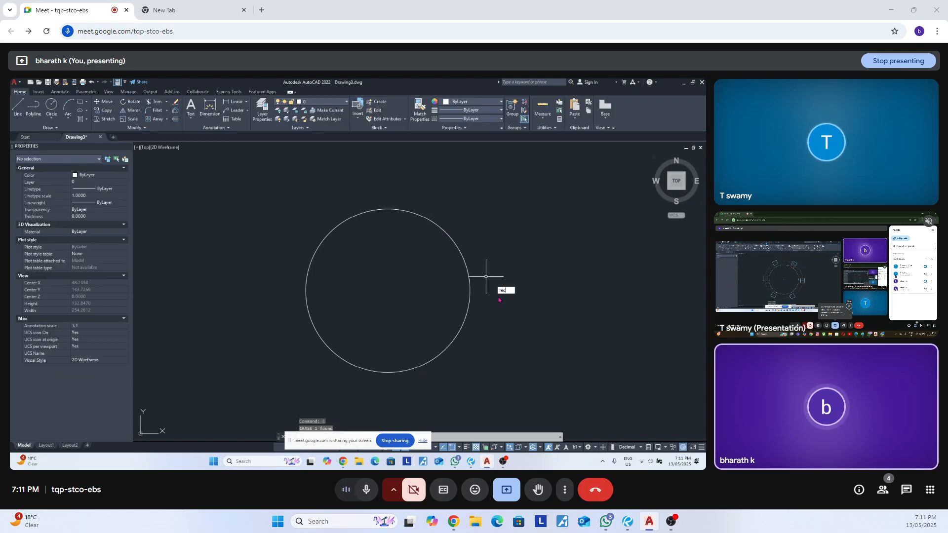
{"action": "key", "text": "Return"}
{"action": "scroll", "coordinate": [487, 279], "scroll_direction": "up", "scroll_amount": 4}
{"action": "left_click", "coordinate": [474, 265]}
{"action": "left_click", "coordinate": [513, 290]}
Create a polar array of the small rectangle about the circle's centre, and move the screen-sharing notice off the command line.
{"action": "left_click", "coordinate": [513, 284]}
{"action": "type", "text": "ar"}
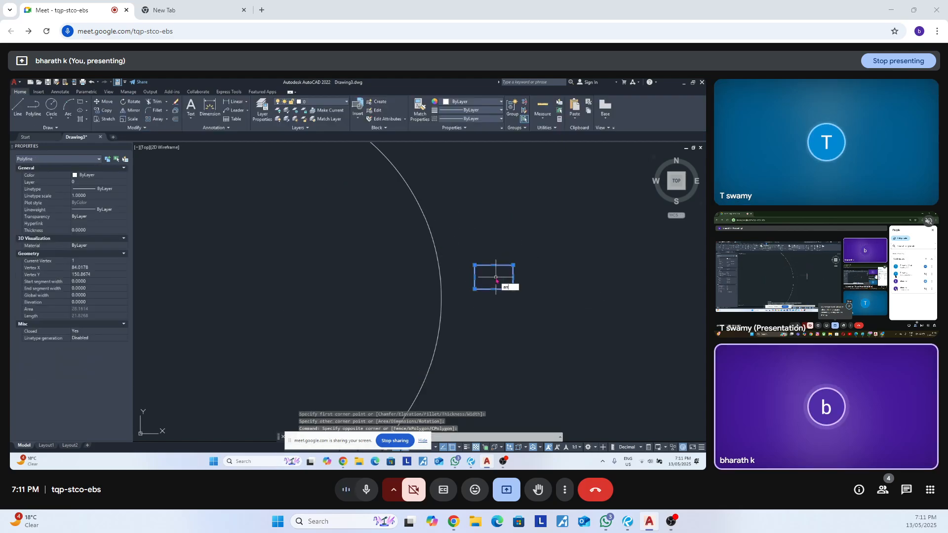
{"action": "key", "text": "Return"}
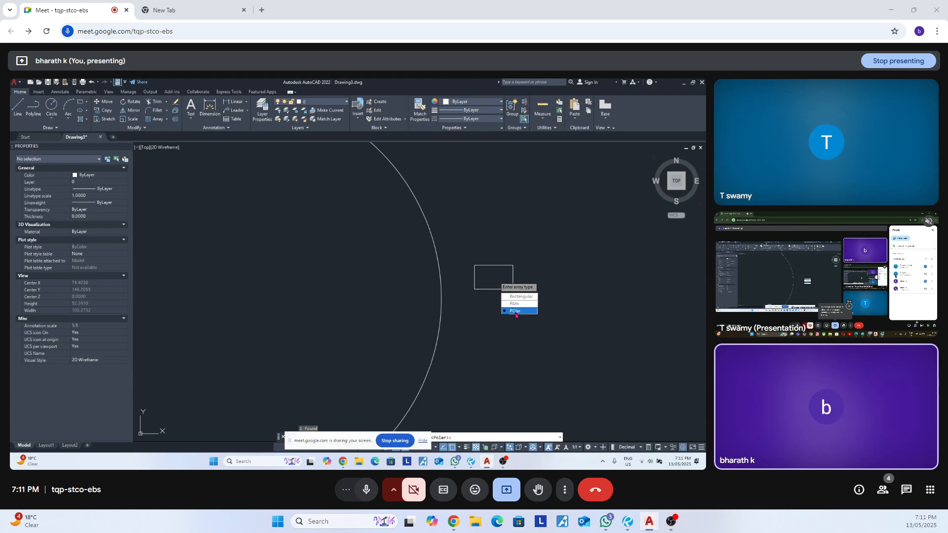
{"action": "left_click", "coordinate": [515, 312]}
{"action": "scroll", "coordinate": [509, 292], "scroll_direction": "down", "scroll_amount": 3}
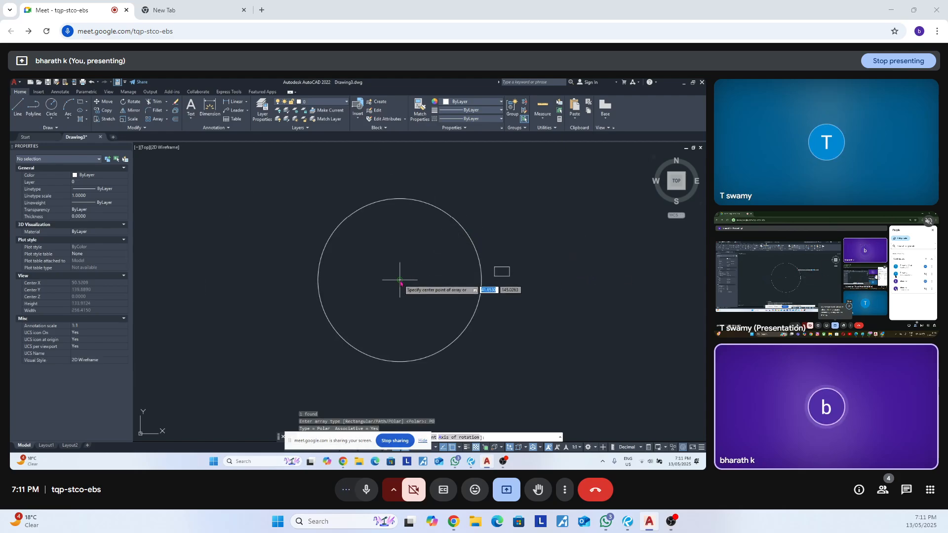
{"action": "left_click", "coordinate": [400, 280]}
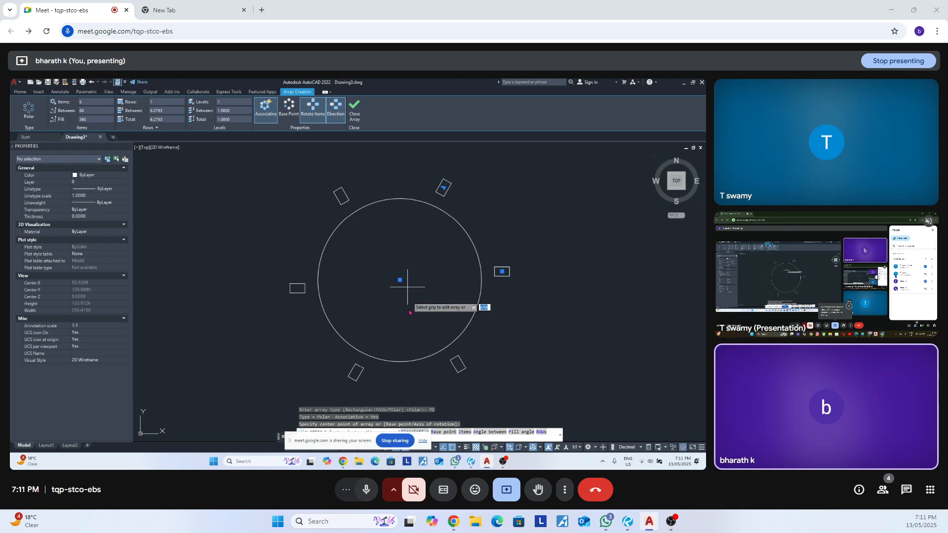
{"action": "left_click_drag", "start_coordinate": [360, 439], "coordinate": [210, 458]}
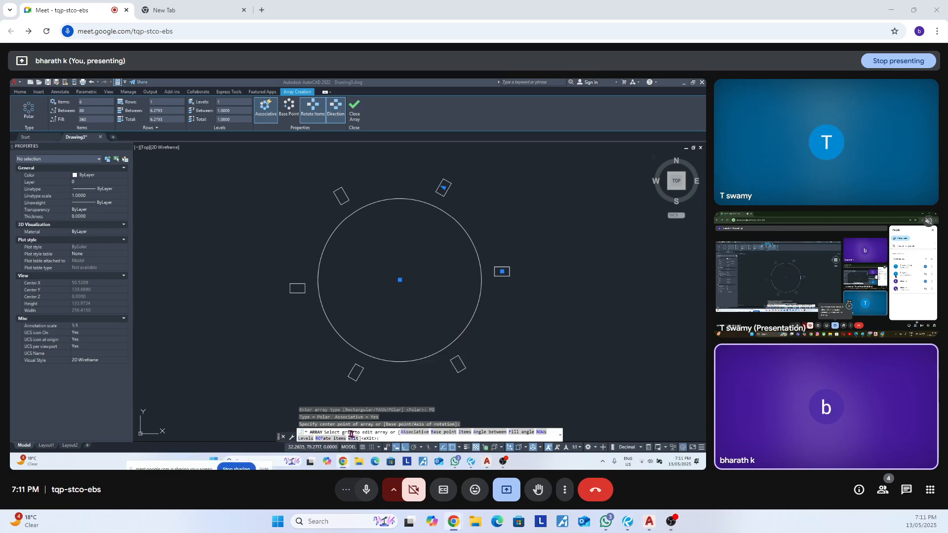
{"action": "left_click", "coordinate": [445, 244]}
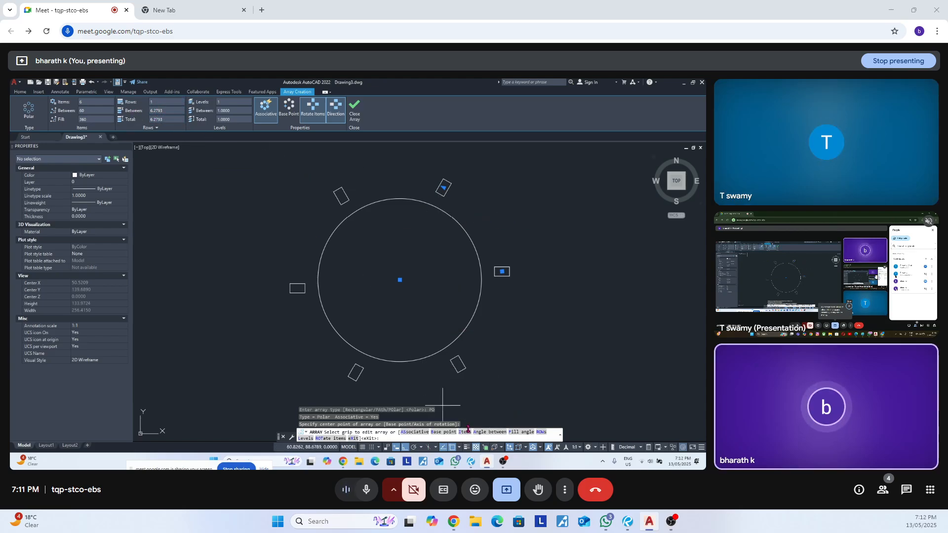
Try the array's Items option, cancel its item-count entry, and exit the Array command.
{"action": "type", "text": "i"}
{"action": "key", "text": "Return"}
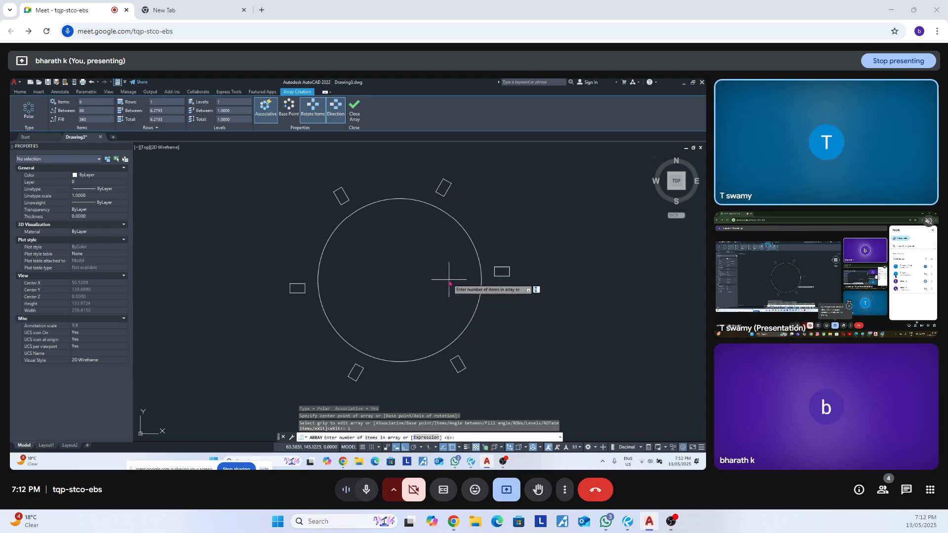
{"action": "key", "text": "Escape"}
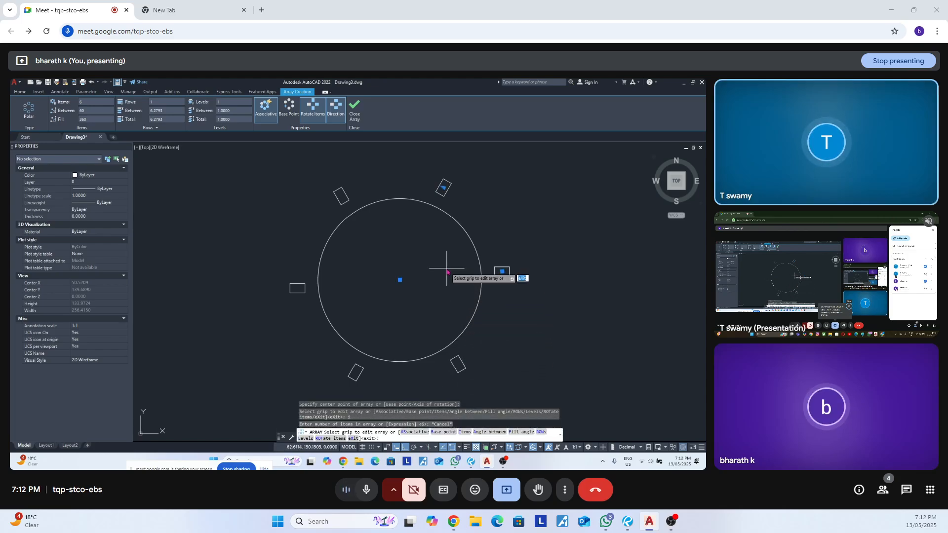
{"action": "type", "text": "x"}
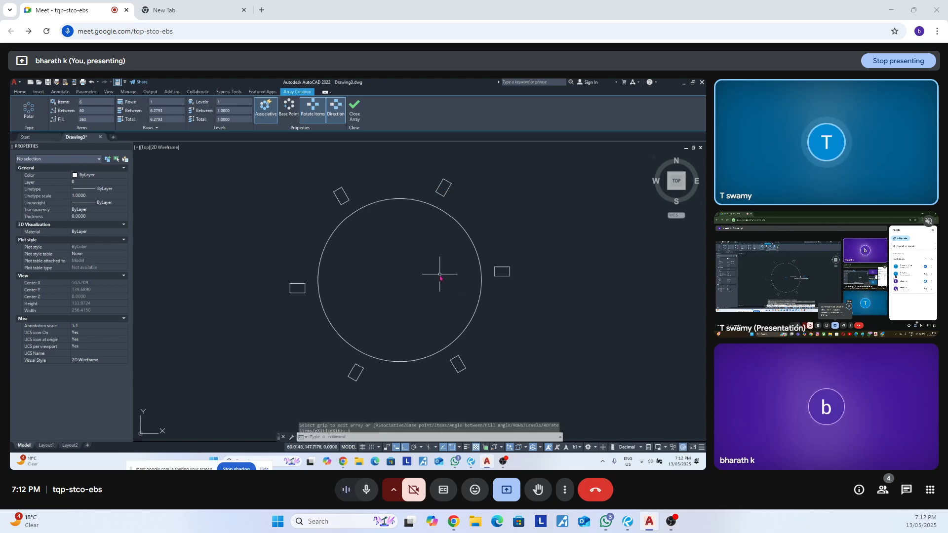
{"action": "key", "text": "Return"}
Select and deselect the polar array of rectangles to examine its grips and array properties.
{"action": "left_click", "coordinate": [519, 254]}
{"action": "left_click", "coordinate": [508, 279]}
{"action": "key", "text": "Escape"}
{"action": "key", "text": "Escape"}
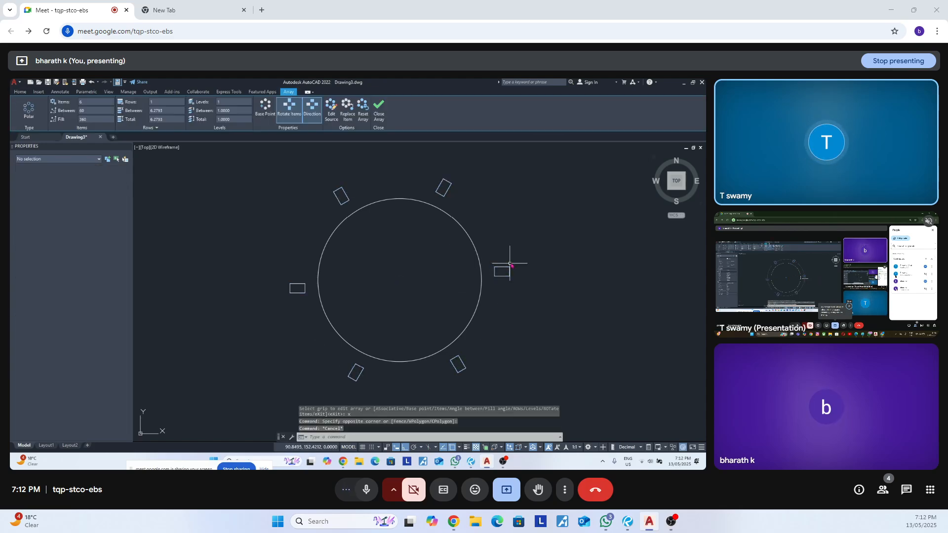
{"action": "left_click", "coordinate": [510, 265]}
{"action": "left_click", "coordinate": [497, 293]}
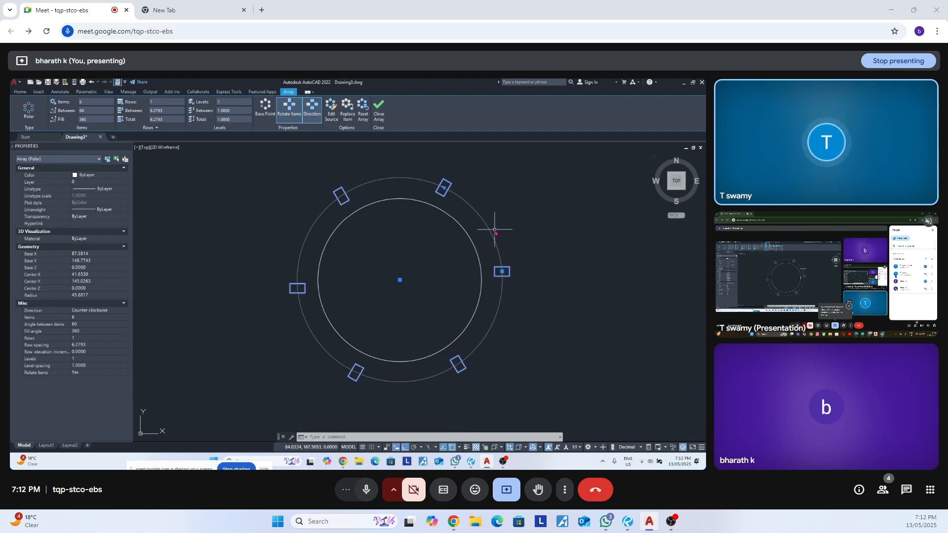
{"action": "key", "text": "Escape"}
{"action": "key", "text": "Escape"}
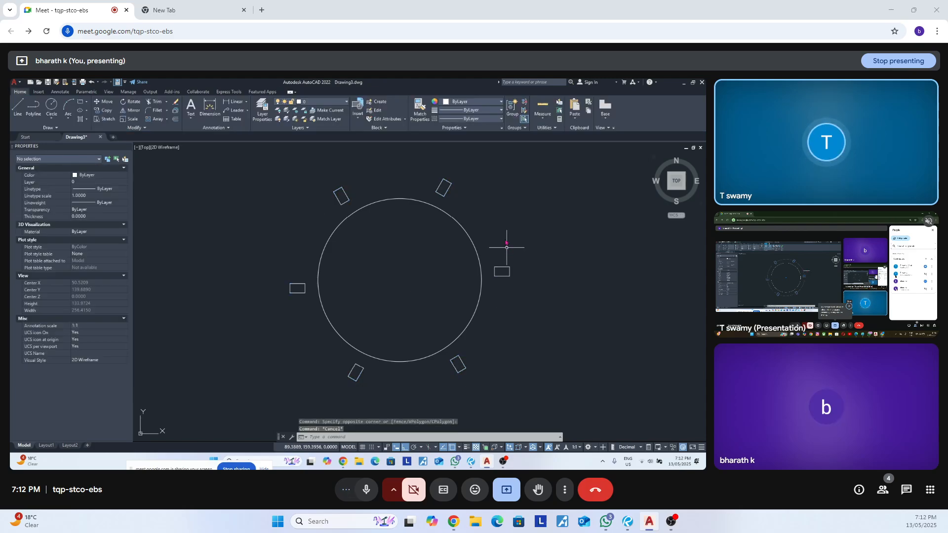
{"action": "left_click", "coordinate": [515, 221]}
{"action": "left_click", "coordinate": [501, 268]}
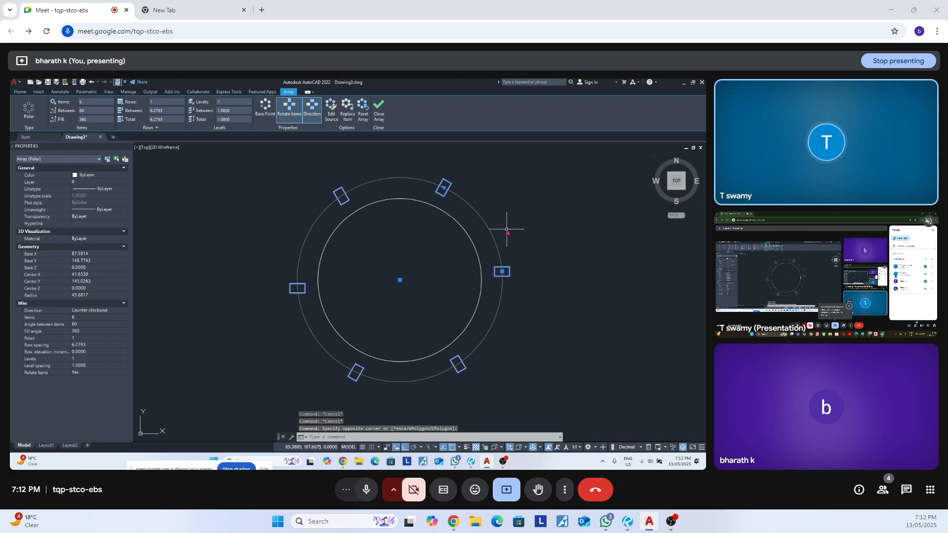
{"action": "key", "text": "Escape"}
{"action": "key", "text": "Escape"}
{"action": "key", "text": "Escape"}
{"action": "left_click", "coordinate": [522, 239]}
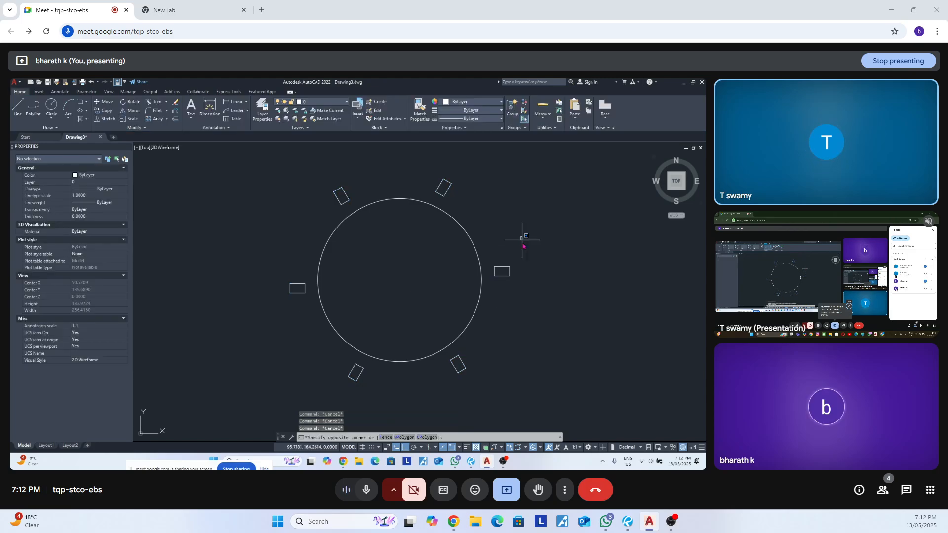
{"action": "left_click", "coordinate": [502, 301]}
{"action": "left_click", "coordinate": [512, 241]}
{"action": "left_click", "coordinate": [496, 287]}
{"action": "left_click", "coordinate": [507, 246]}
{"action": "left_click", "coordinate": [495, 282]}
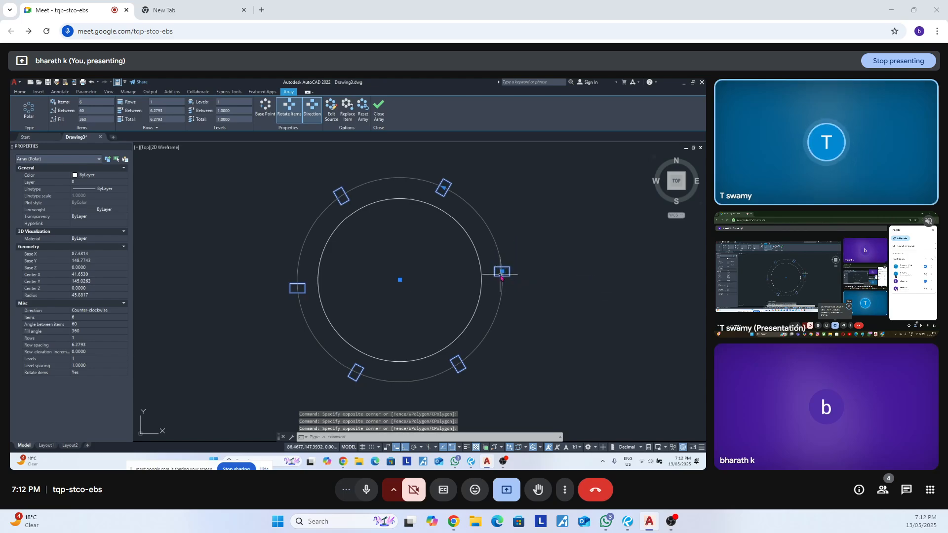
Draw a trial rectangle just above the array's rightmost item and erase it.
{"action": "type", "text": "rec"}
{"action": "key", "text": "Return"}
{"action": "left_click", "coordinate": [500, 238]}
{"action": "left_click", "coordinate": [525, 266]}
{"action": "key", "text": "F8"}
{"action": "left_click", "coordinate": [533, 241]}
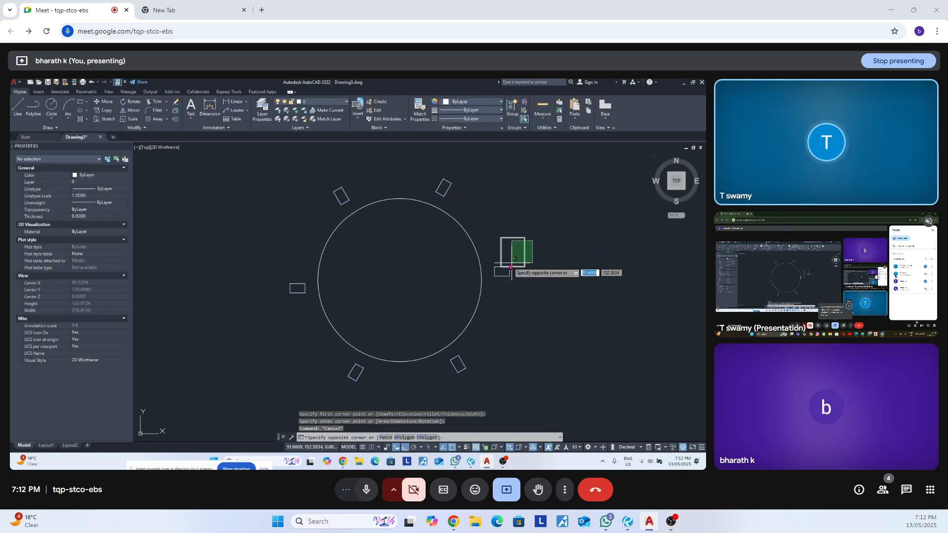
{"action": "left_click", "coordinate": [508, 264]}
{"action": "type", "text": "e"}
{"action": "key", "text": "Return"}
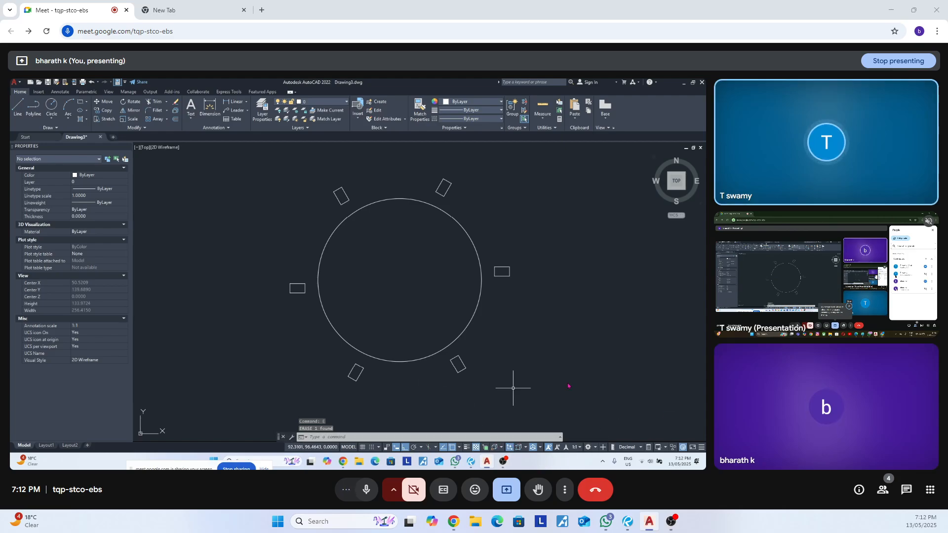
Stop presenting the screen in the Google Meet call.
{"action": "left_click", "coordinate": [506, 489]}
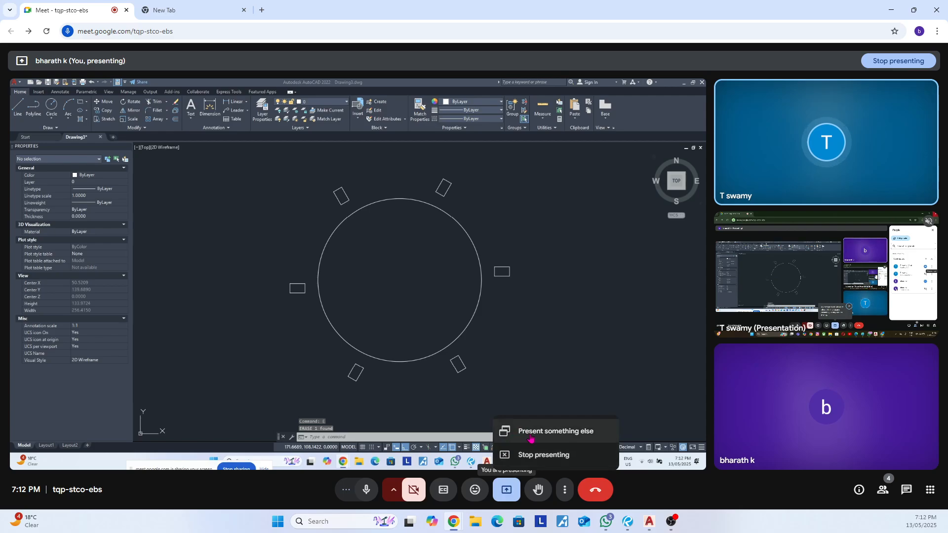
{"action": "left_click", "coordinate": [538, 454]}
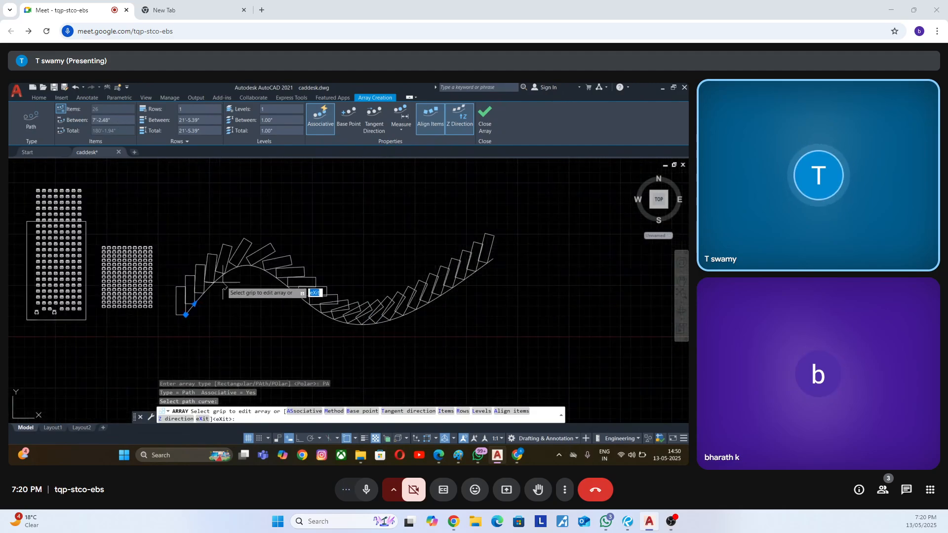
Set the path array's item spacing to 5' along the curve and enter its item count.
{"action": "scroll", "coordinate": [528, 271], "scroll_direction": "down", "scroll_amount": 3}
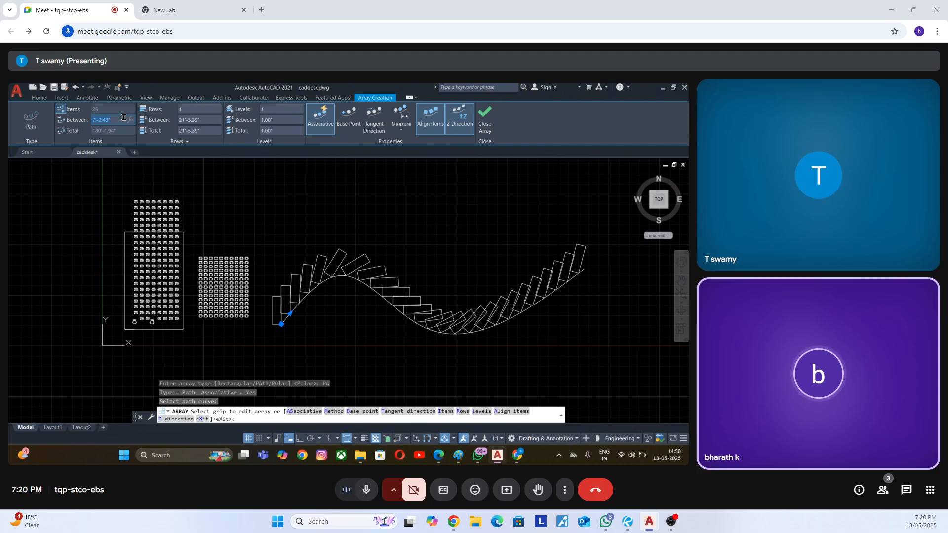
{"action": "key", "text": "Return"}
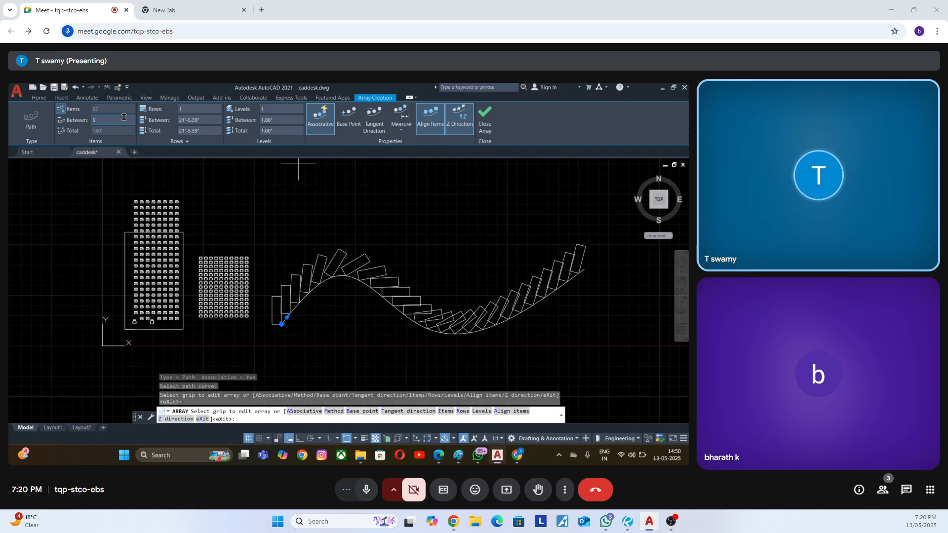
{"action": "scroll", "coordinate": [365, 319], "scroll_direction": "up", "scroll_amount": 5}
{"action": "scroll", "coordinate": [413, 286], "scroll_direction": "down", "scroll_amount": 5}
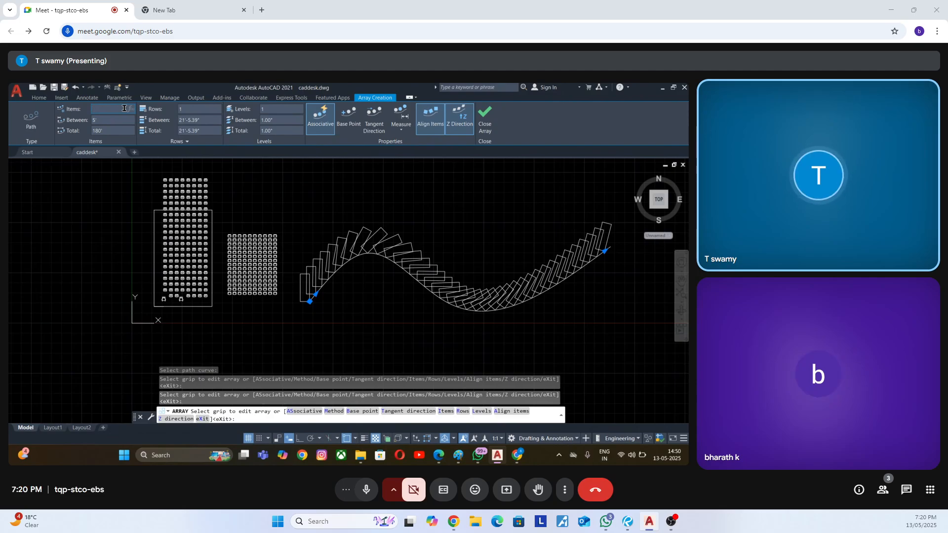
{"action": "key", "text": "Return"}
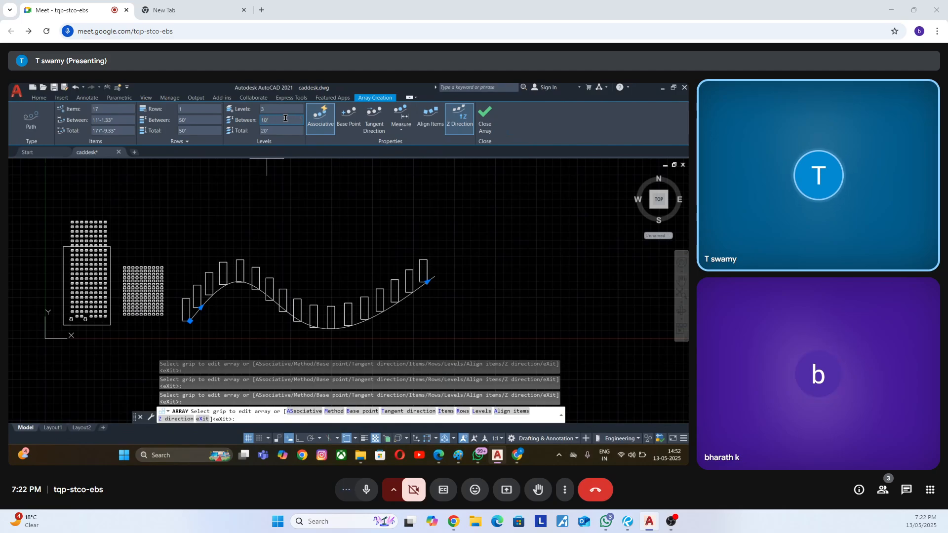
Orbit the path array to a low side view to examine its stacked levels.
{"action": "scroll", "coordinate": [369, 241], "scroll_direction": "down", "scroll_amount": 2}
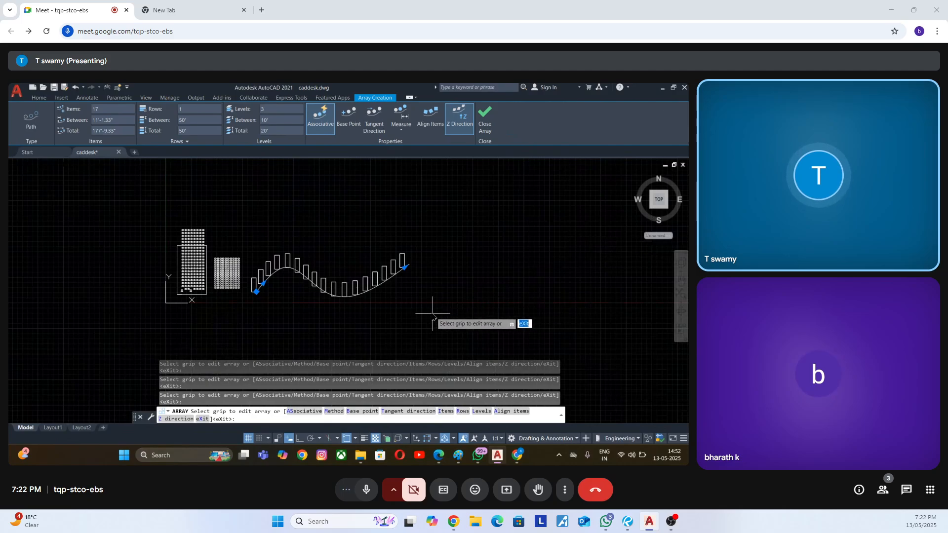
{"action": "left_click", "coordinate": [649, 211]}
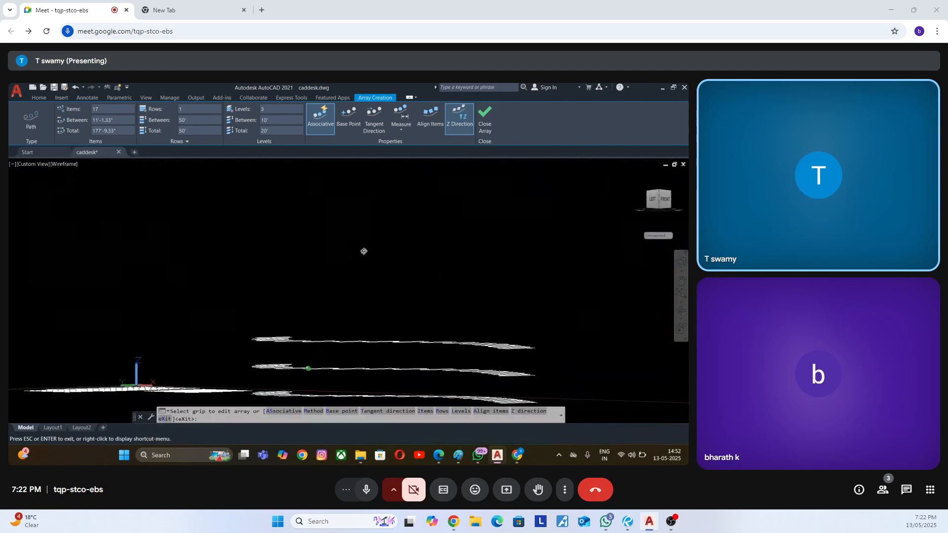
Examine the path array's stacked levels from side and raised angles and restore the Top view.
{"action": "scroll", "coordinate": [366, 281], "scroll_direction": "up", "scroll_amount": 2}
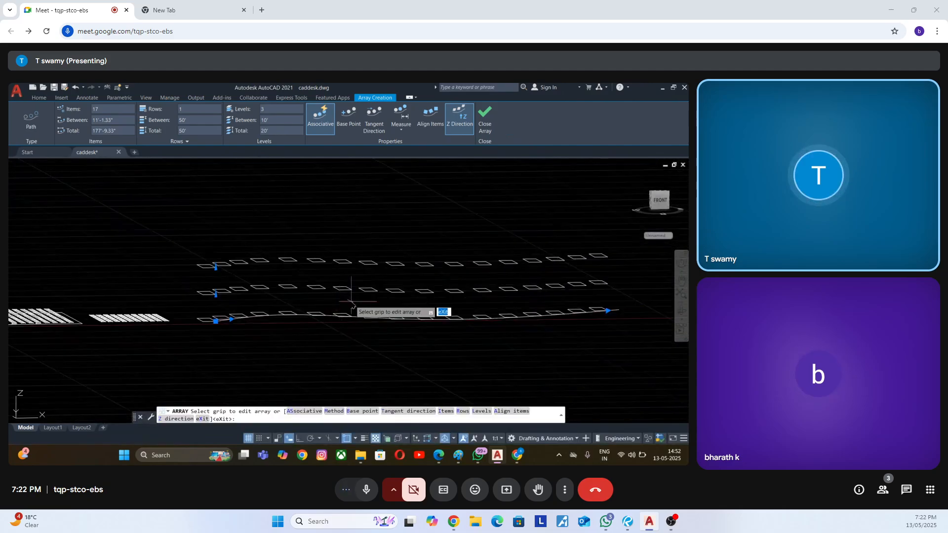
{"action": "scroll", "coordinate": [361, 299], "scroll_direction": "down", "scroll_amount": 4}
{"action": "middle_click_drag", "start_coordinate": [379, 282], "coordinate": [396, 364], "text": "shift"}
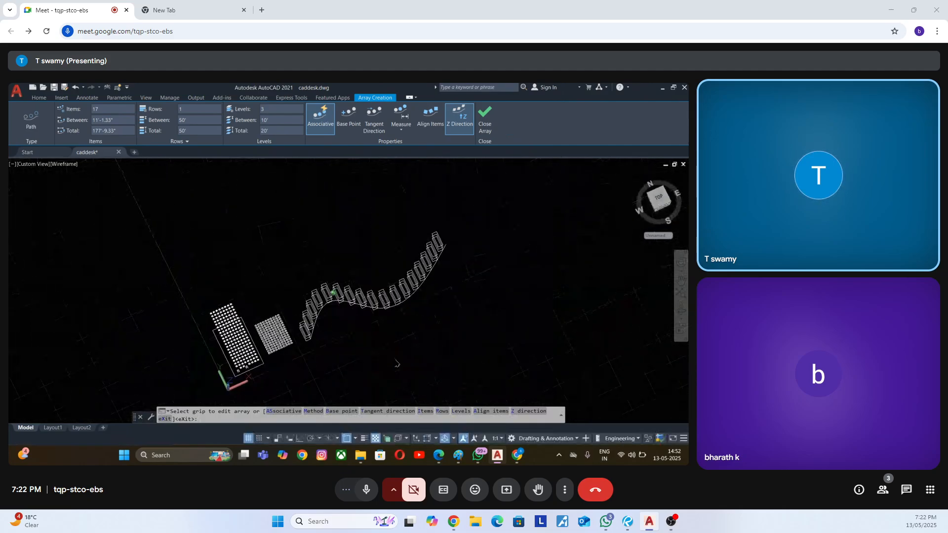
{"action": "left_click", "coordinate": [186, 143]}
{"action": "scroll", "coordinate": [349, 303], "scroll_direction": "up", "scroll_amount": 3}
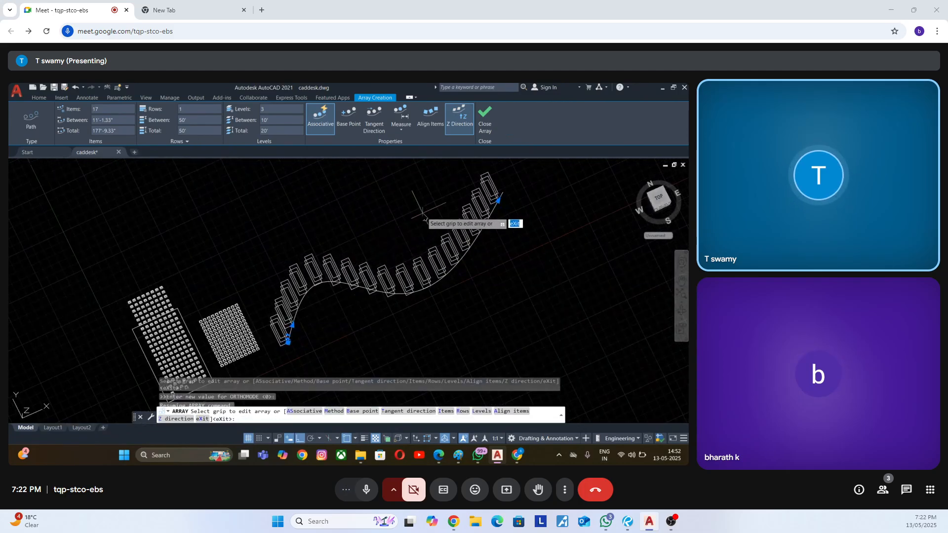
{"action": "scroll", "coordinate": [379, 280], "scroll_direction": "down", "scroll_amount": 4}
{"action": "scroll", "coordinate": [486, 161], "scroll_direction": "up", "scroll_amount": 4}
{"action": "scroll", "coordinate": [315, 182], "scroll_direction": "down", "scroll_amount": 4}
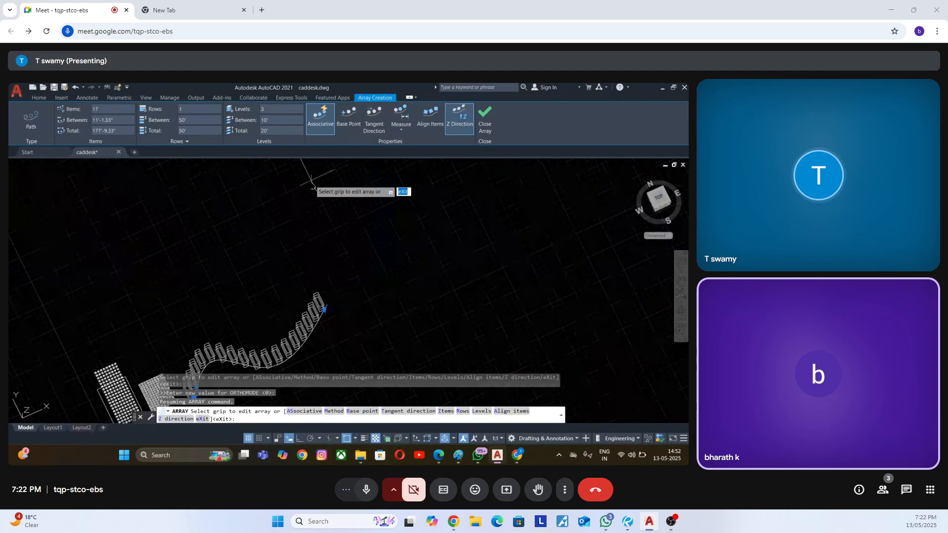
{"action": "left_click", "coordinate": [654, 200]}
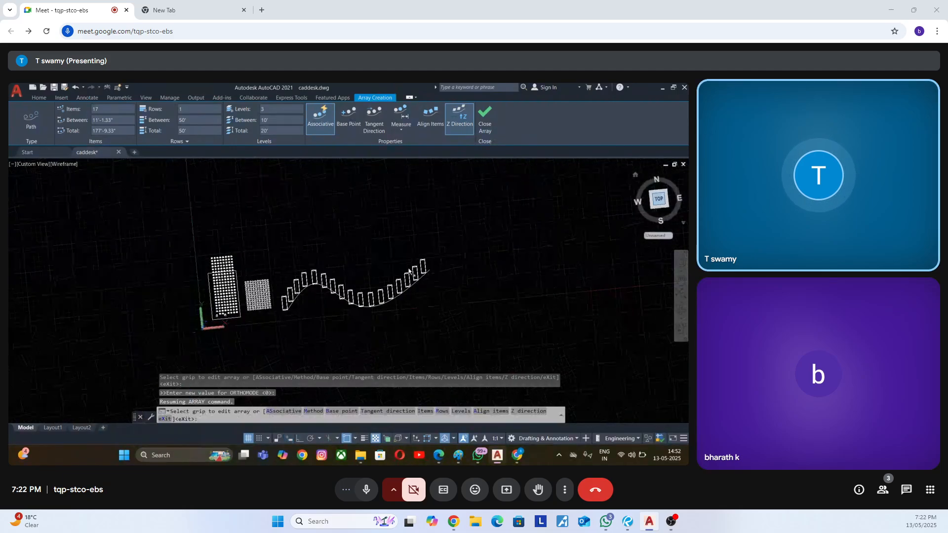
{"action": "scroll", "coordinate": [361, 258], "scroll_direction": "down", "scroll_amount": 3}
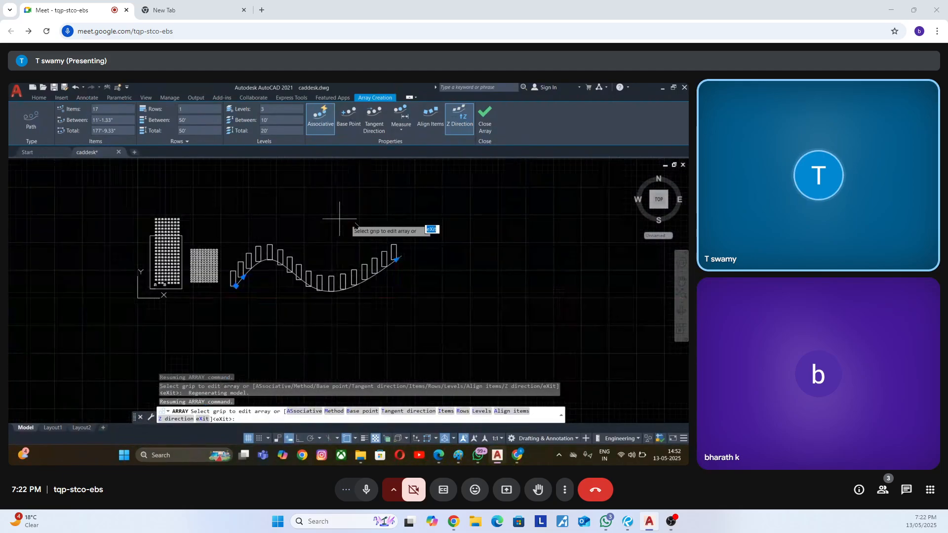
Change the path array's spacing method to Divide and dismiss the chat notification.
{"action": "left_click", "coordinate": [402, 129]}
{"action": "left_click", "coordinate": [397, 159]}
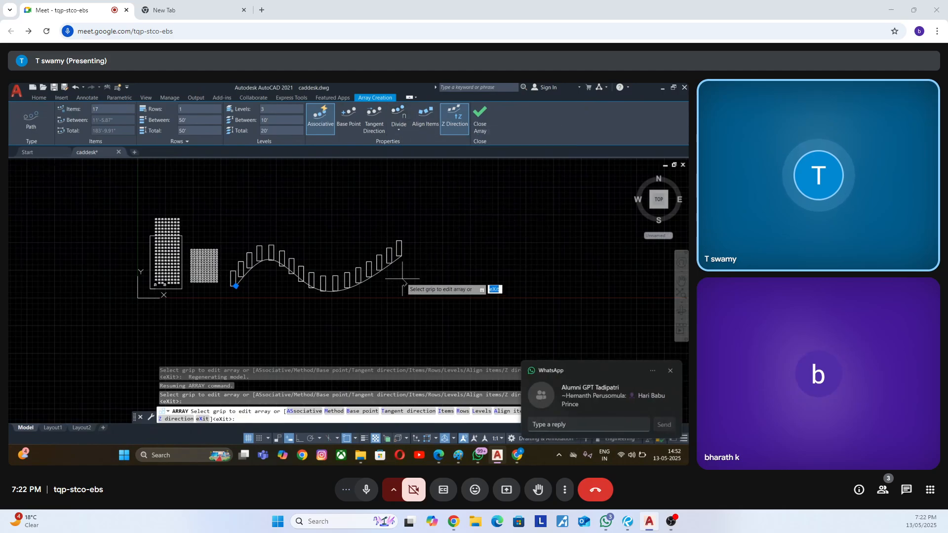
{"action": "left_click", "coordinate": [670, 371]}
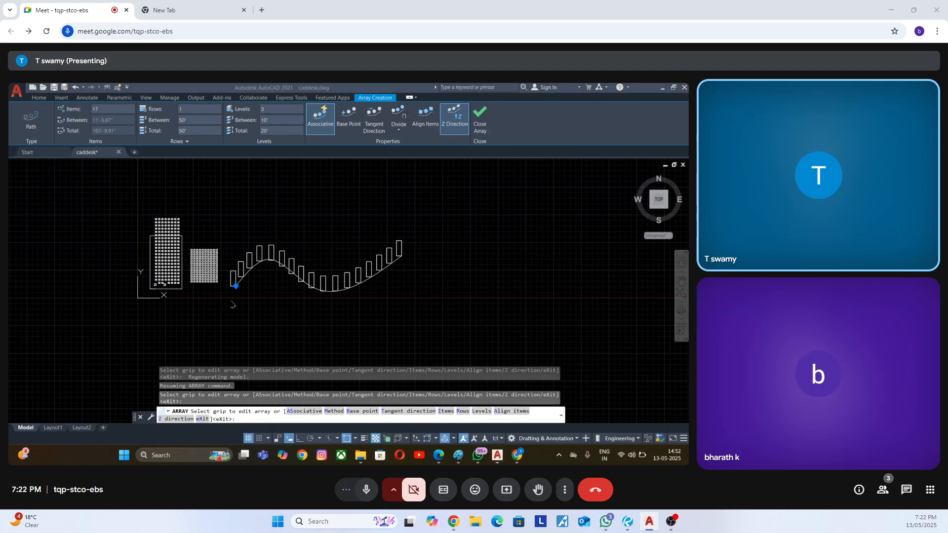
{"action": "scroll", "coordinate": [237, 289], "scroll_direction": "up", "scroll_amount": 4}
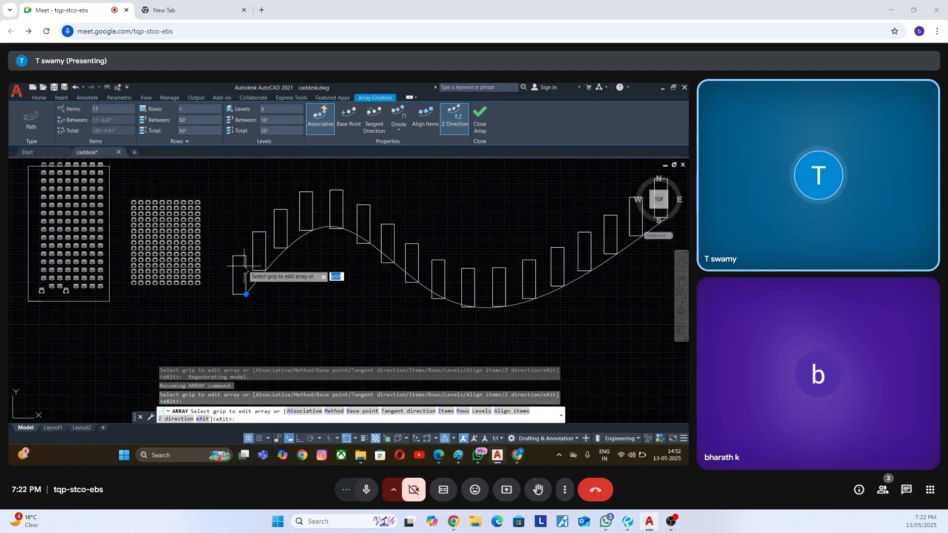
{"action": "scroll", "coordinate": [291, 260], "scroll_direction": "down", "scroll_amount": 2}
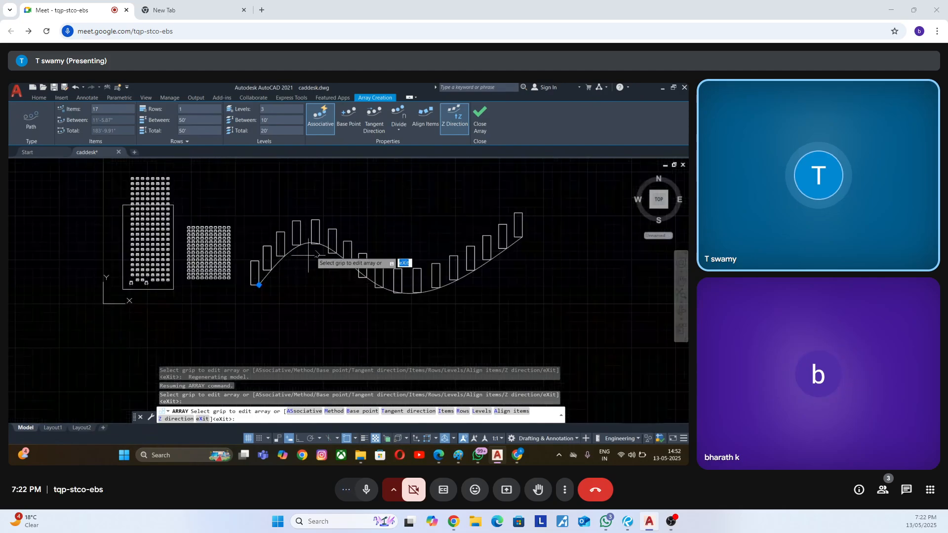
Reapply the Divide method to the path array and switch its spacing method to Measure.
{"action": "left_click", "coordinate": [399, 131]}
{"action": "left_click", "coordinate": [410, 150]}
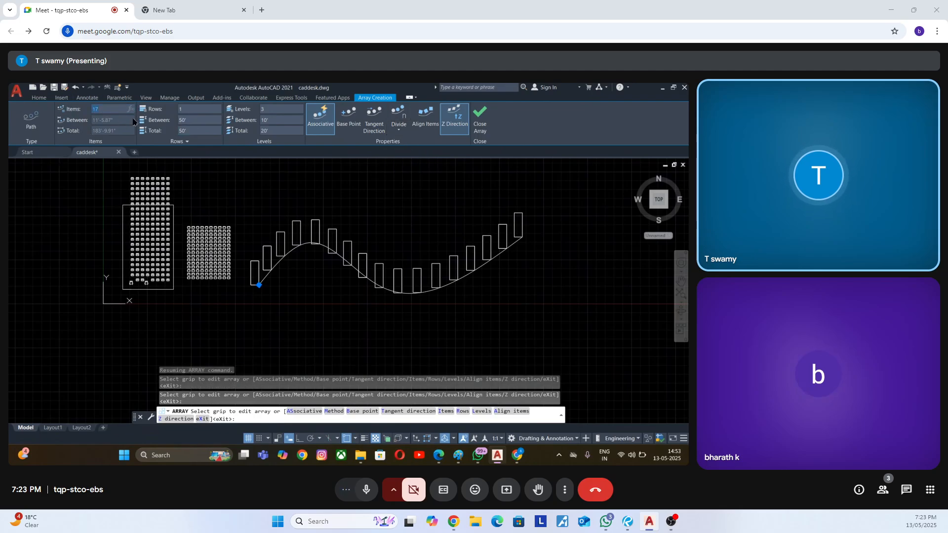
{"action": "left_click", "coordinate": [399, 129]}
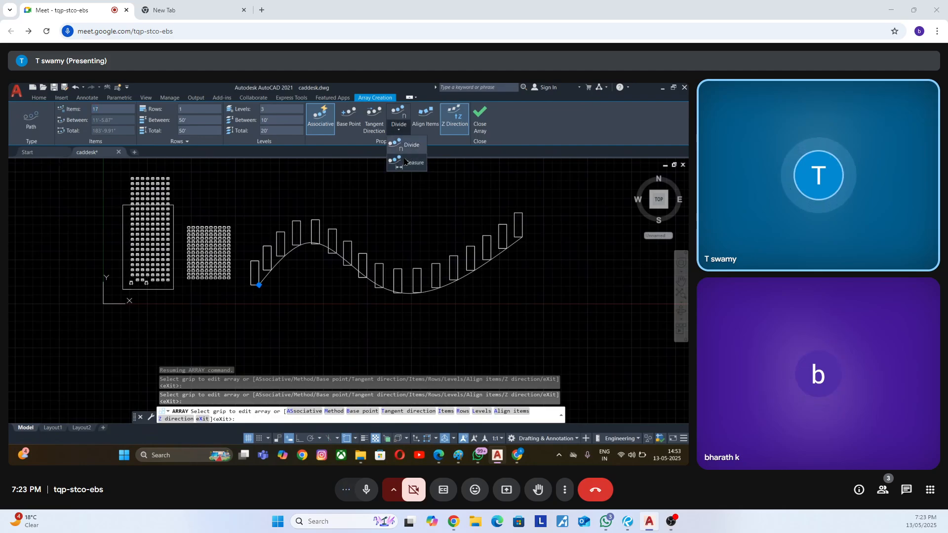
{"action": "left_click", "coordinate": [409, 163]}
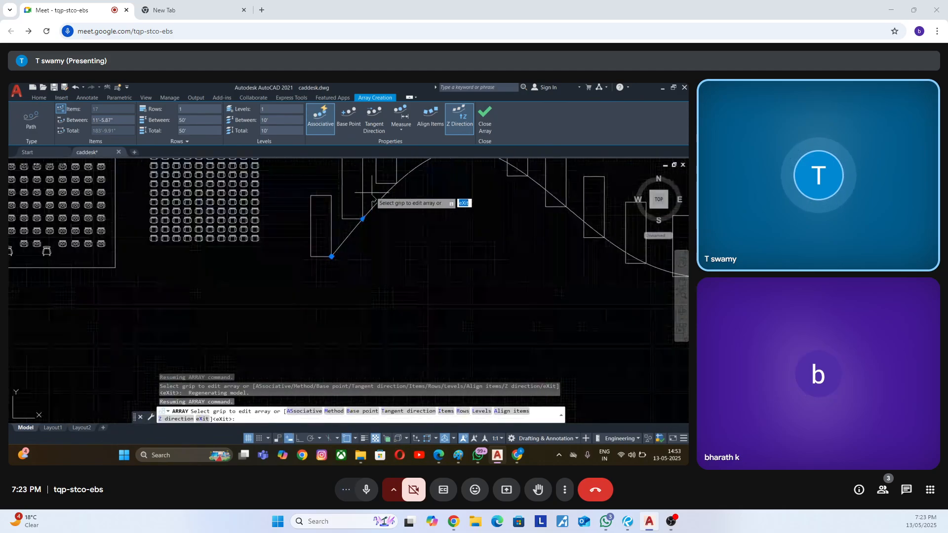
Define the array's tangent direction from the first rectangle's lower-right corner to a point up along the start of the curve.
{"action": "left_click", "coordinate": [378, 127]}
{"action": "scroll", "coordinate": [353, 259], "scroll_direction": "up", "scroll_amount": 4}
{"action": "scroll", "coordinate": [375, 261], "scroll_direction": "down", "scroll_amount": 3}
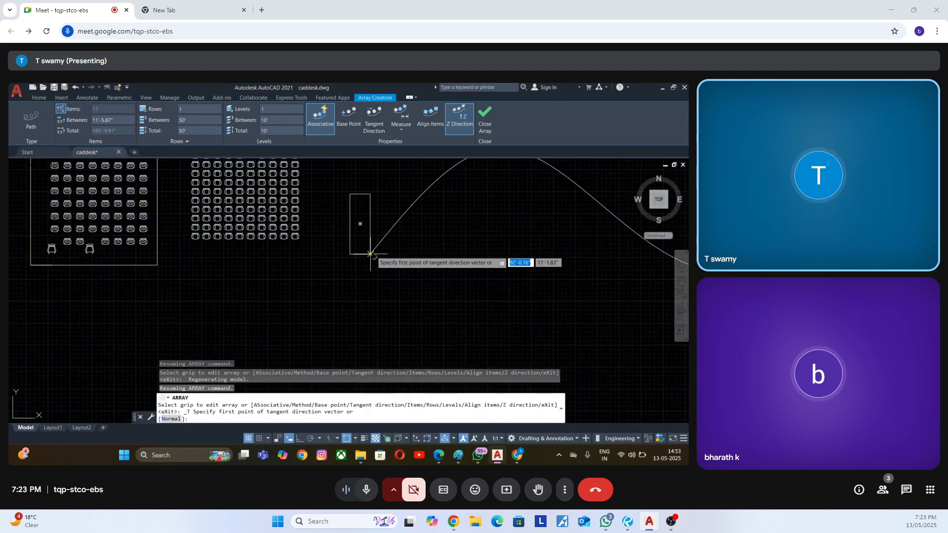
{"action": "left_click", "coordinate": [371, 255]}
{"action": "left_click", "coordinate": [404, 214]}
{"action": "scroll", "coordinate": [391, 242], "scroll_direction": "up", "scroll_amount": 4}
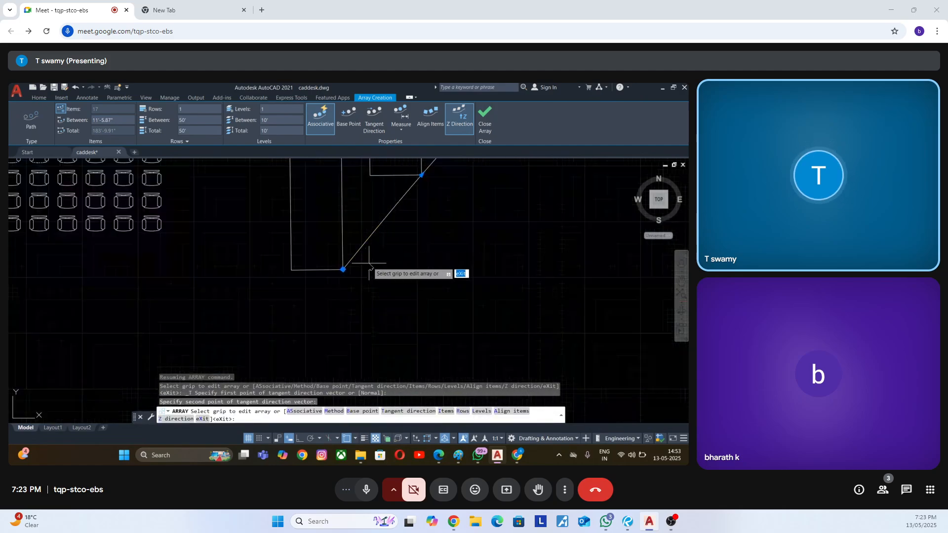
{"action": "scroll", "coordinate": [369, 266], "scroll_direction": "down", "scroll_amount": 5}
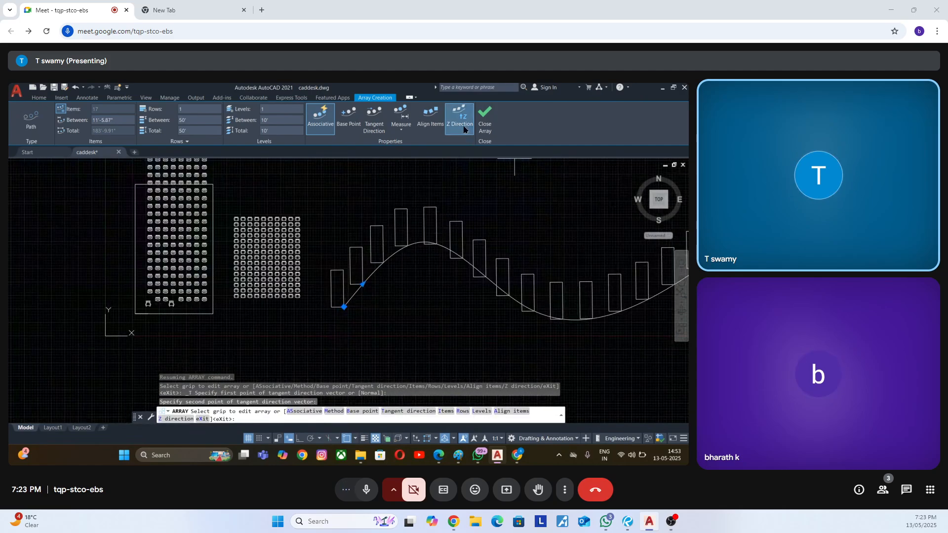
Turn on Align Items so the rectangles rotate with the curve.
{"action": "left_click", "coordinate": [430, 118]}
{"action": "scroll", "coordinate": [408, 246], "scroll_direction": "up", "scroll_amount": 2}
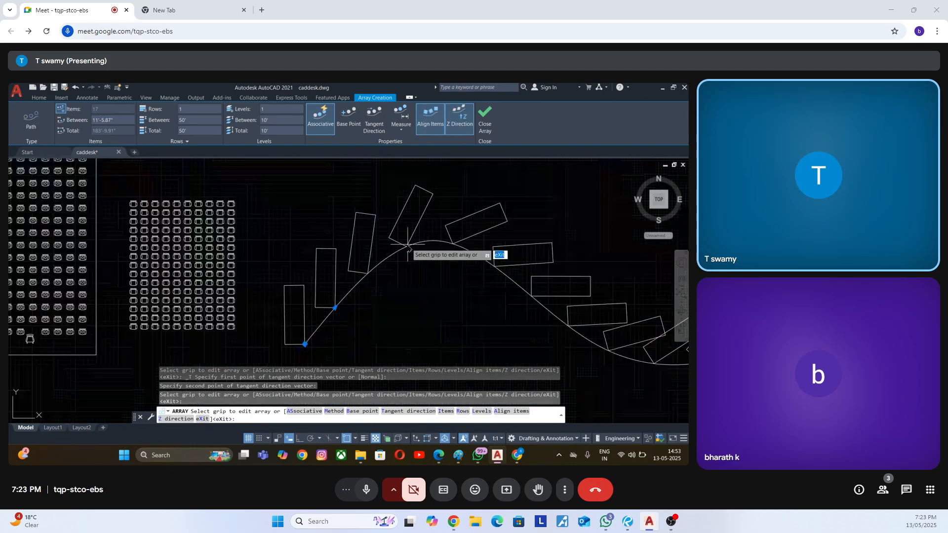
{"action": "scroll", "coordinate": [408, 245], "scroll_direction": "down", "scroll_amount": 2}
Redefine the tangent direction from the first rectangle's lower-right corner to a point up and to the left, roughly perpendicular to the curve.
{"action": "left_click", "coordinate": [375, 121]}
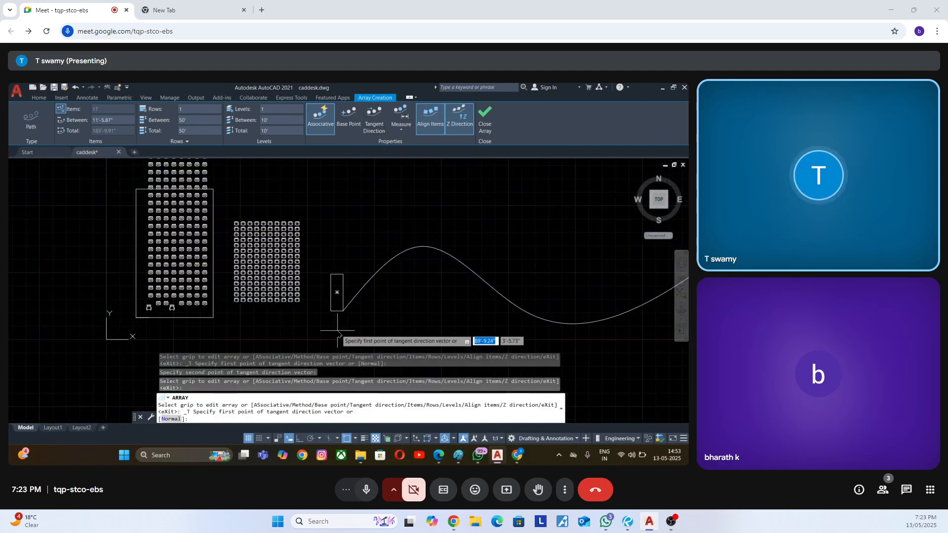
{"action": "scroll", "coordinate": [346, 286], "scroll_direction": "up", "scroll_amount": 3}
{"action": "left_click", "coordinate": [348, 281]}
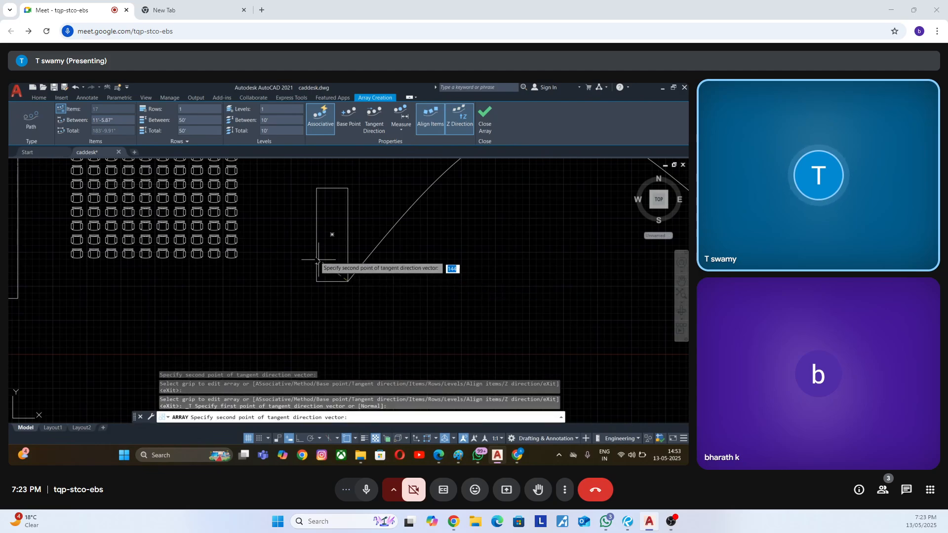
{"action": "left_click", "coordinate": [278, 219]}
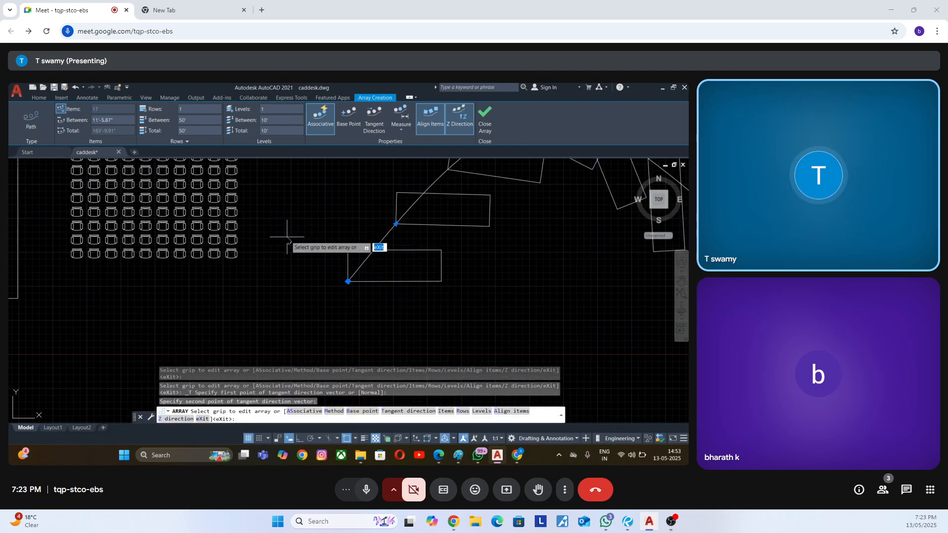
{"action": "scroll", "coordinate": [320, 279], "scroll_direction": "down", "scroll_amount": 3}
{"action": "scroll", "coordinate": [369, 295], "scroll_direction": "up", "scroll_amount": 5}
{"action": "scroll", "coordinate": [395, 284], "scroll_direction": "down", "scroll_amount": 4}
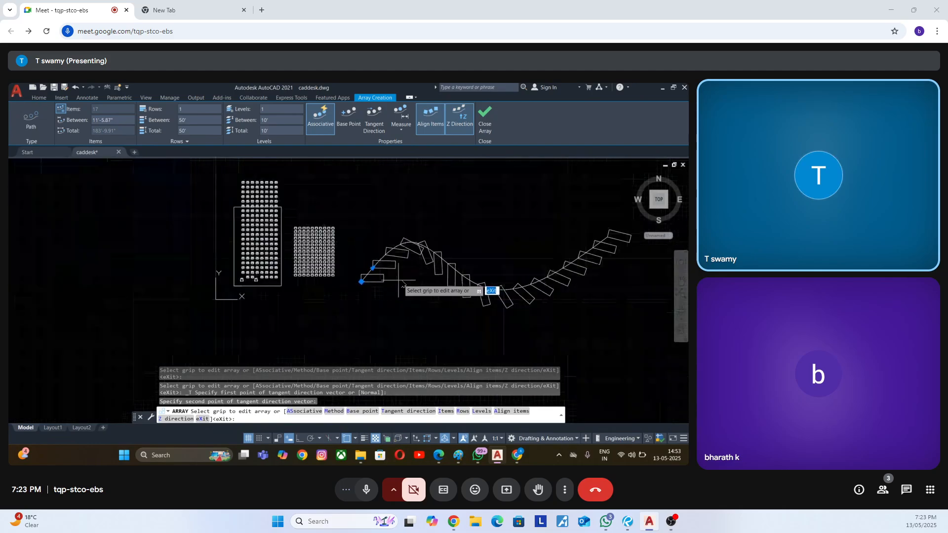
{"action": "scroll", "coordinate": [429, 248], "scroll_direction": "up", "scroll_amount": 3}
{"action": "mouse_move", "coordinate": [381, 250]}
{"action": "middle_mouse_down"}
{"action": "mouse_move", "coordinate": [350, 256]}
{"action": "mouse_move", "coordinate": [361, 238]}
{"action": "middle_mouse_up"}
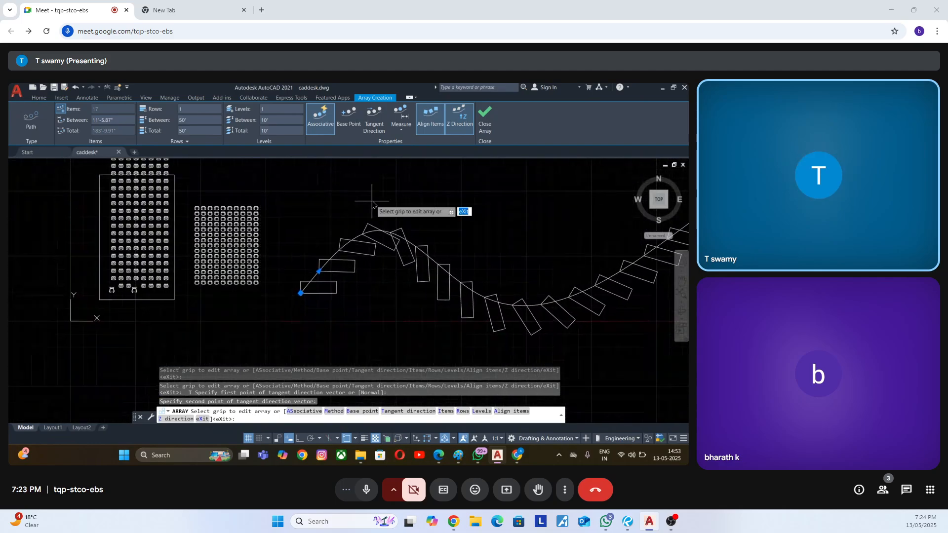
{"action": "scroll", "coordinate": [302, 293], "scroll_direction": "up", "scroll_amount": 4}
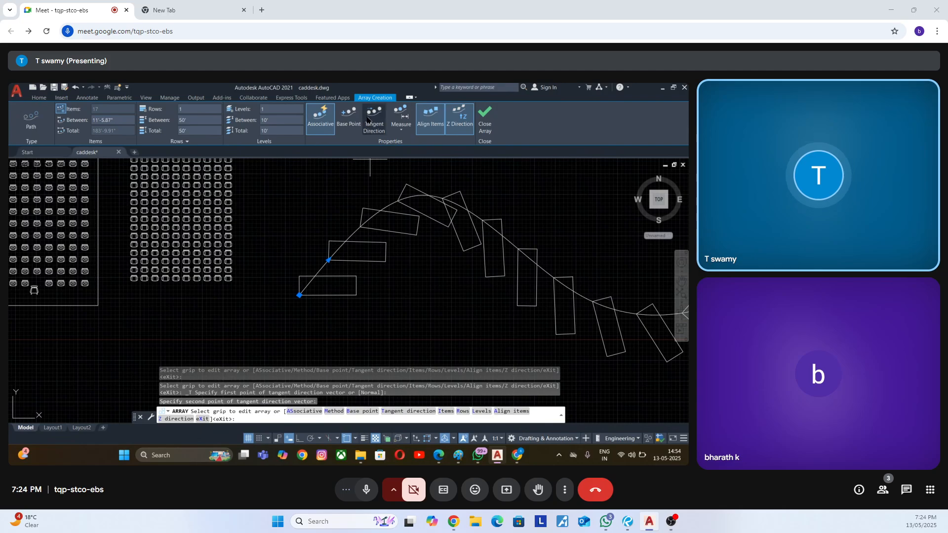
{"action": "scroll", "coordinate": [309, 296], "scroll_direction": "down", "scroll_amount": 2}
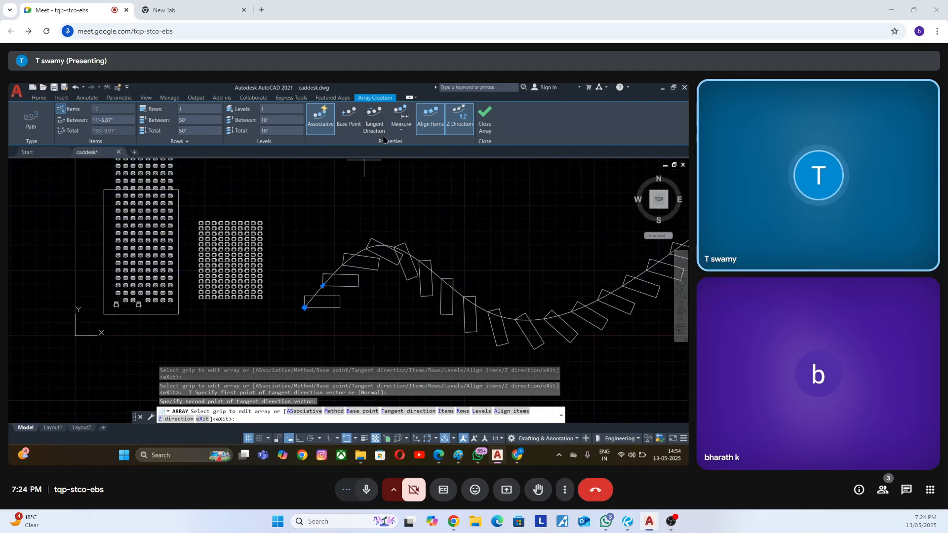
Try to undo the last changes to the path array.
{"action": "key", "text": "ctrl+z"}
{"action": "key", "text": "ctrl+z"}
{"action": "key", "text": "ctrl+z"}
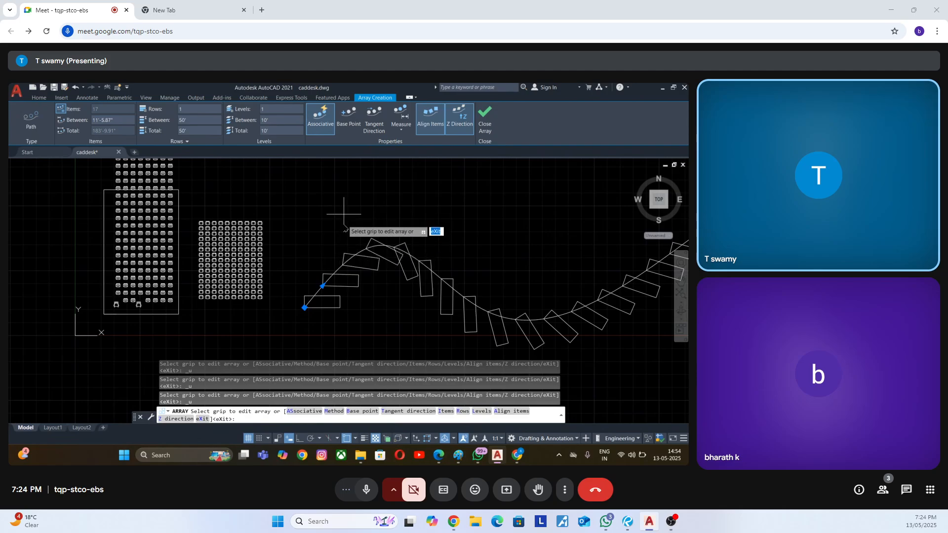
Turn off Align Items for the path array and finish the array.
{"action": "left_click", "coordinate": [433, 124]}
{"action": "scroll", "coordinate": [309, 308], "scroll_direction": "up", "scroll_amount": 4}
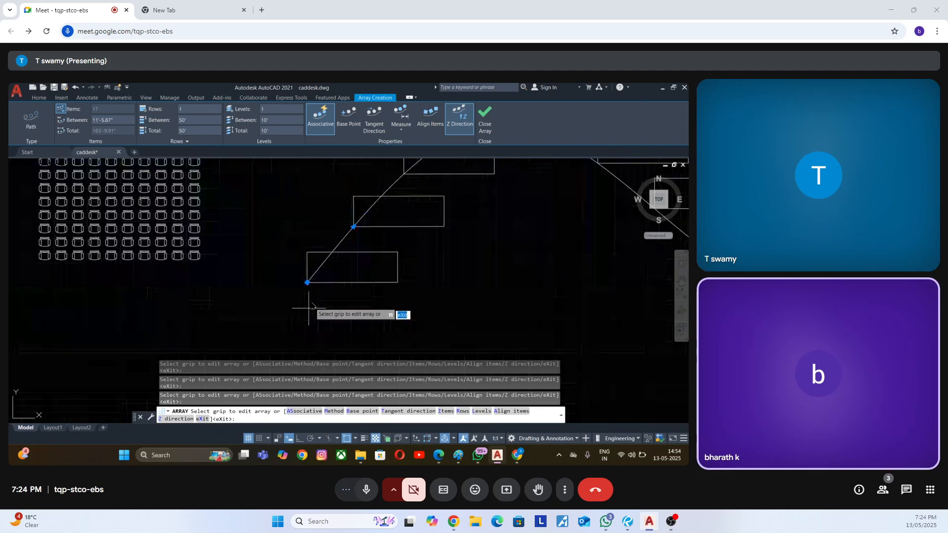
{"action": "scroll", "coordinate": [309, 265], "scroll_direction": "down", "scroll_amount": 4}
{"action": "scroll", "coordinate": [311, 295], "scroll_direction": "up", "scroll_amount": 4}
{"action": "scroll", "coordinate": [367, 246], "scroll_direction": "down", "scroll_amount": 4}
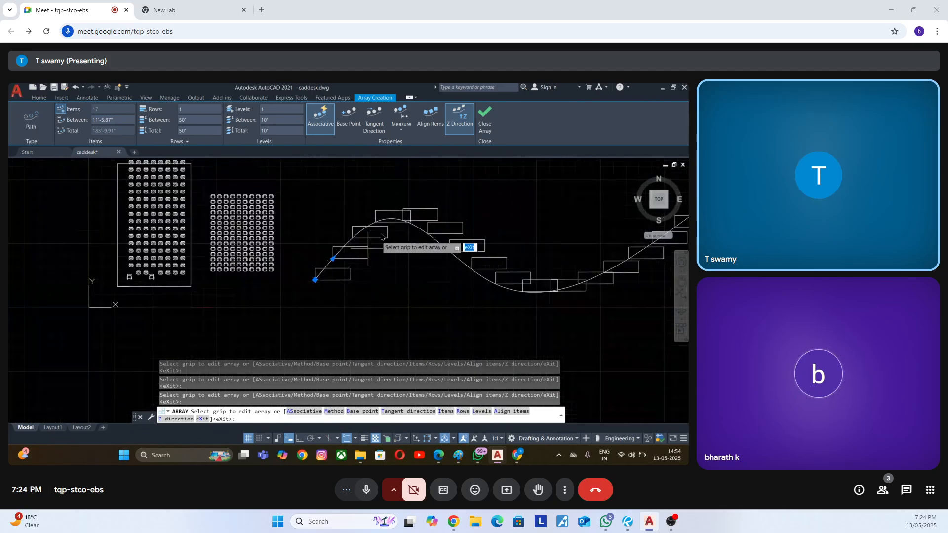
{"action": "scroll", "coordinate": [329, 187], "scroll_direction": "down", "scroll_amount": 4}
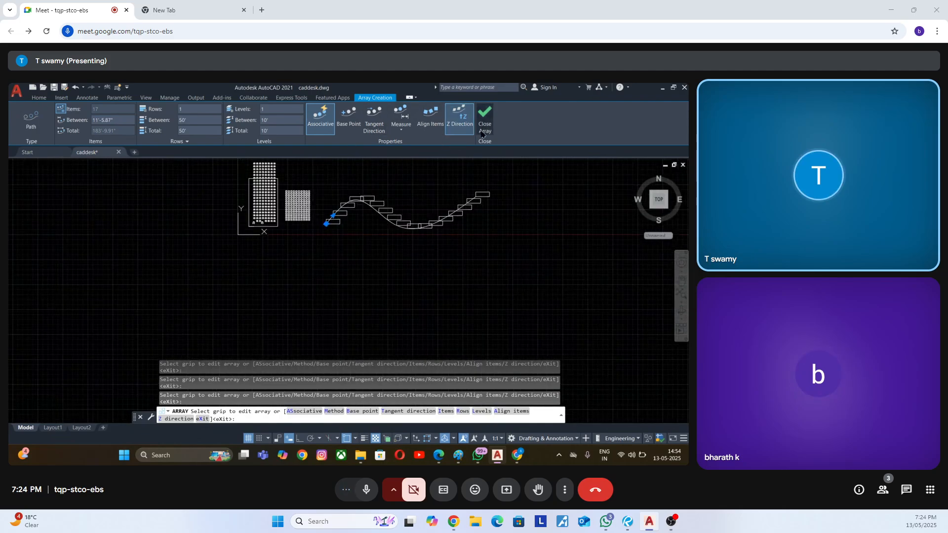
{"action": "left_click", "coordinate": [483, 127]}
{"action": "scroll", "coordinate": [368, 202], "scroll_direction": "up", "scroll_amount": 4}
{"action": "scroll", "coordinate": [455, 322], "scroll_direction": "down", "scroll_amount": 4}
Erase all objects in the drawing, including the seat arrays, the outer rectangle and the path array with its curve.
{"action": "left_click", "coordinate": [463, 334]}
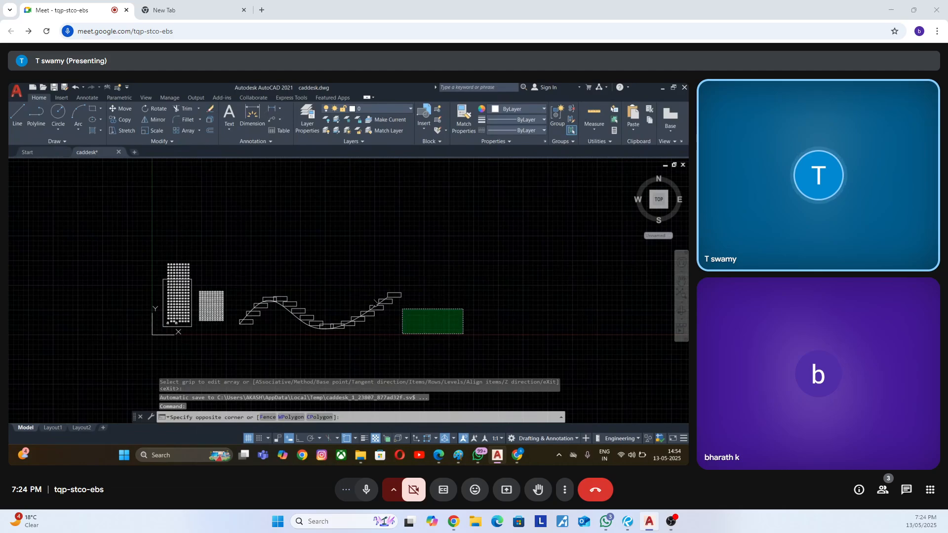
{"action": "left_click", "coordinate": [87, 215]}
{"action": "key", "text": "Escape"}
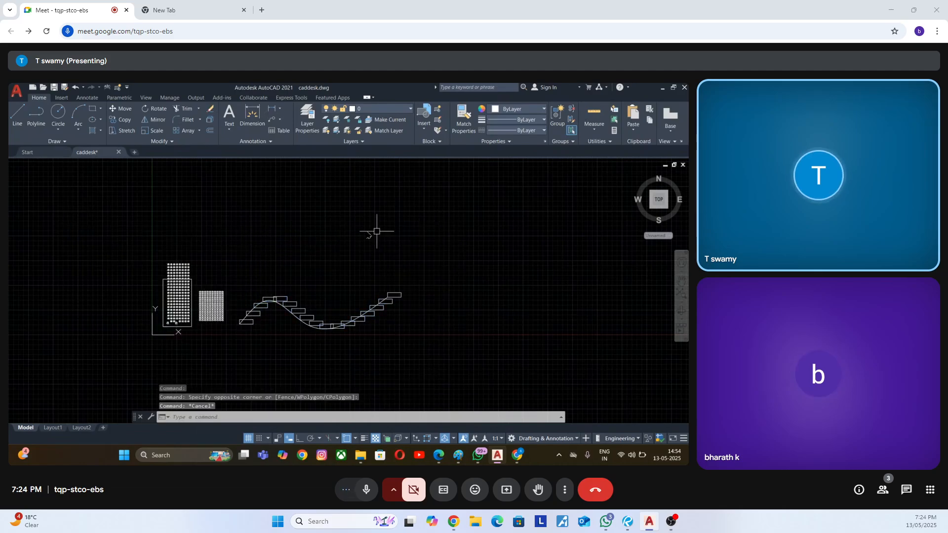
{"action": "left_click", "coordinate": [472, 352]}
{"action": "left_click", "coordinate": [96, 202]}
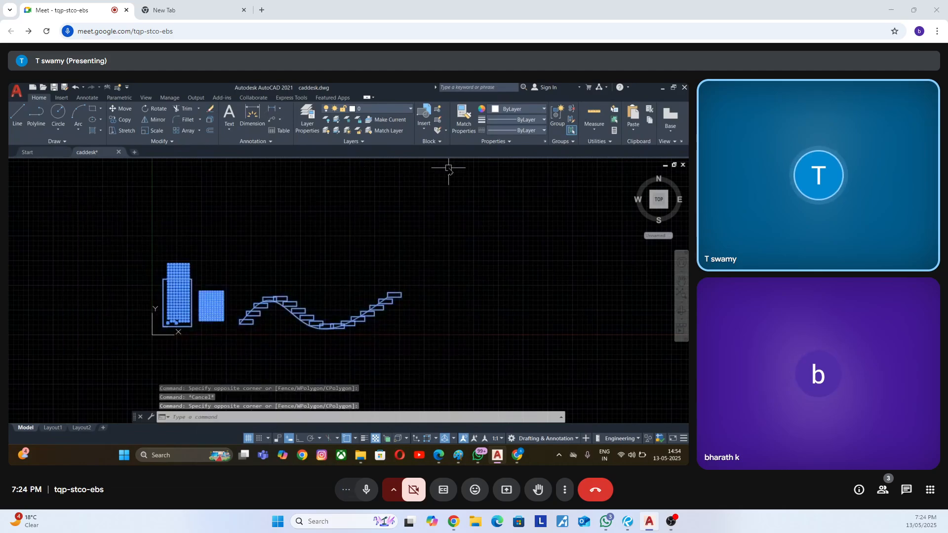
{"action": "key", "text": "Delete"}
{"action": "scroll", "coordinate": [214, 163], "scroll_direction": "down", "scroll_amount": 3}
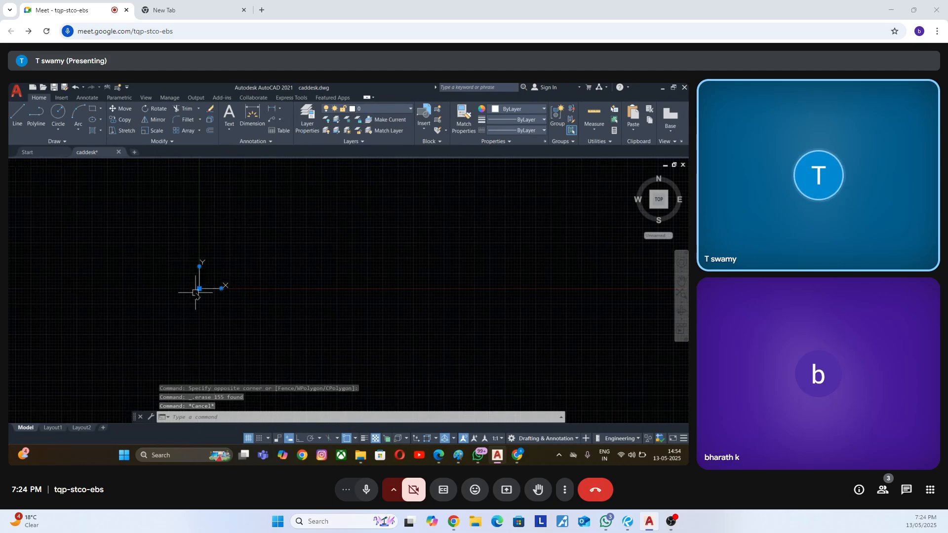
Move the UCS origin to a freely picked point below and to the left of its position.
{"action": "left_click", "coordinate": [200, 288]}
{"action": "scroll", "coordinate": [296, 274], "scroll_direction": "up", "scroll_amount": 2}
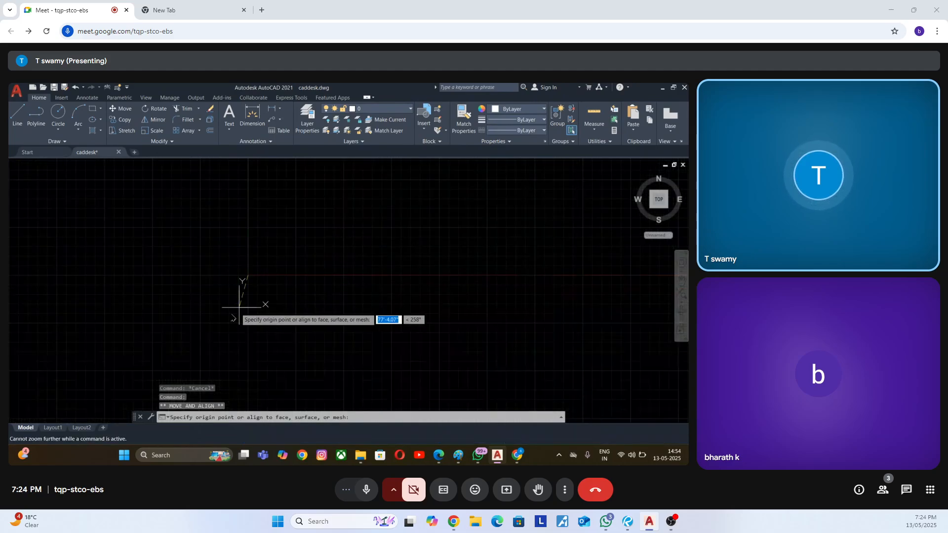
{"action": "left_click", "coordinate": [181, 320]}
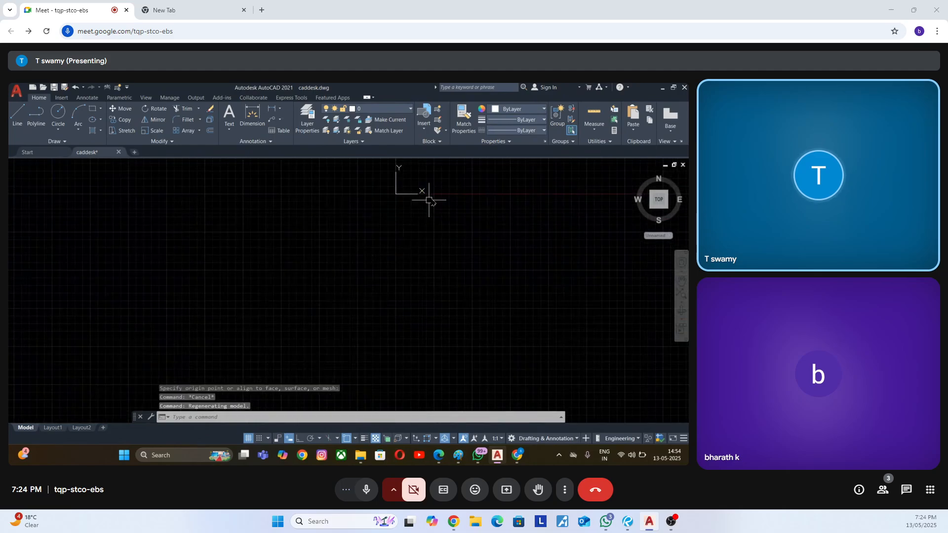
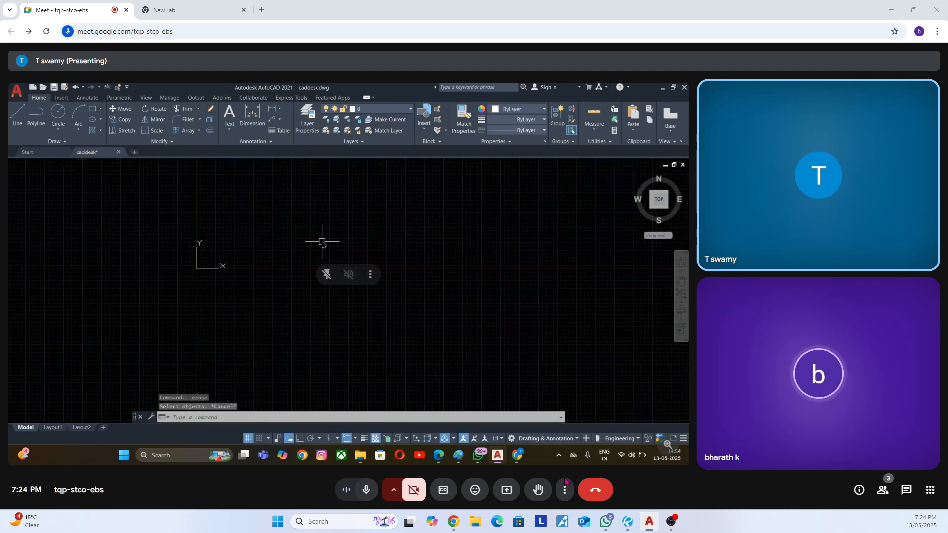
Present the entire Screen 1 to the Google Meet call.
{"action": "left_click", "coordinate": [504, 496]}
{"action": "left_click", "coordinate": [534, 306]}
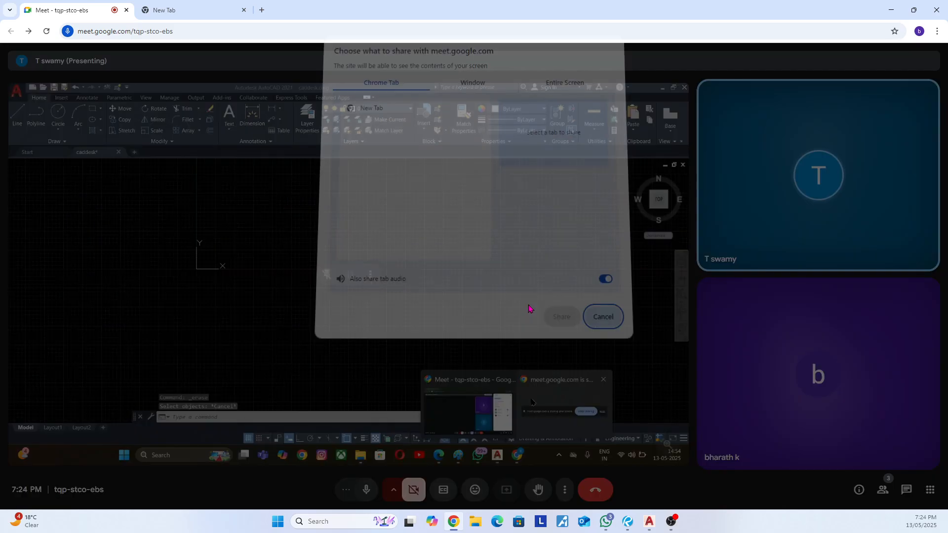
{"action": "left_click", "coordinate": [472, 88]}
{"action": "left_click", "coordinate": [548, 89]}
{"action": "left_click", "coordinate": [407, 151]}
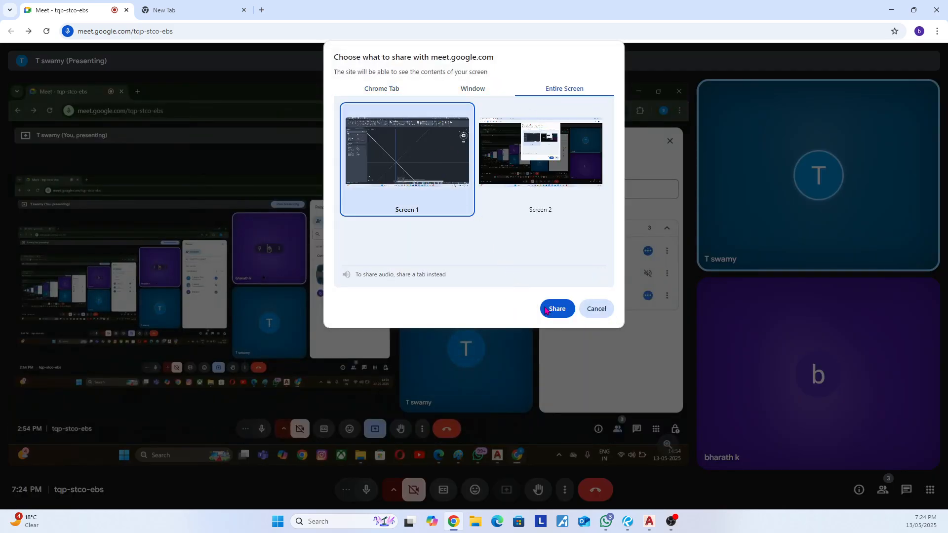
{"action": "left_click", "coordinate": [557, 309]}
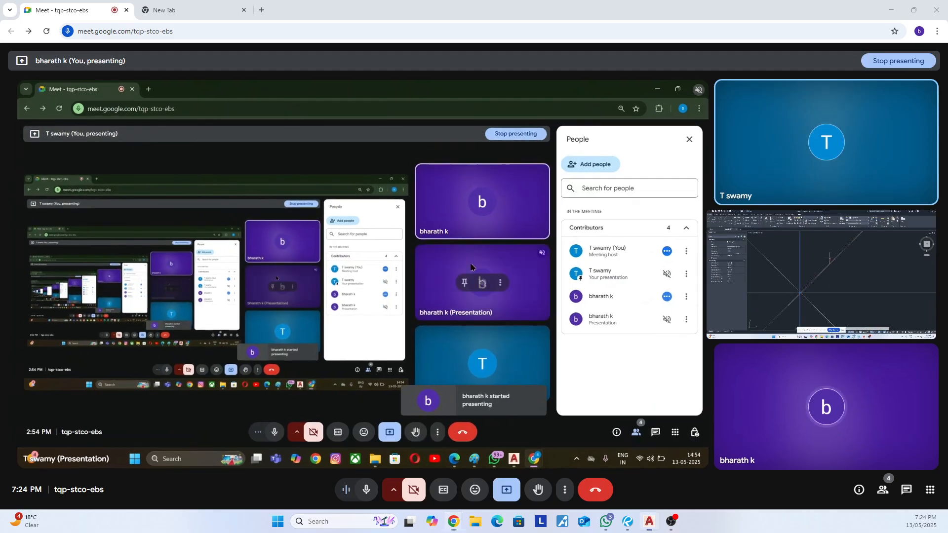
Switch to AutoCAD and erase all objects in Drawing3.
{"action": "key", "text": "ctrl+a"}
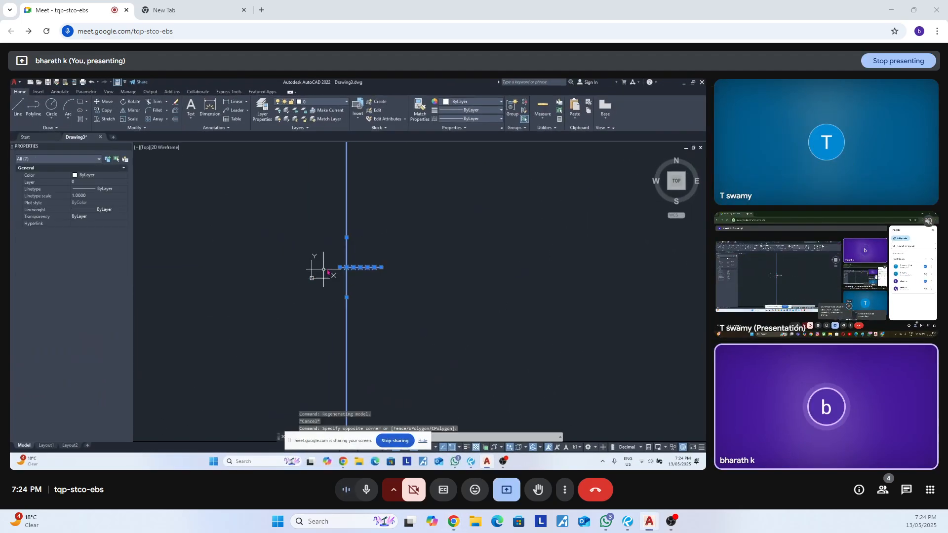
{"action": "type", "text": "E"}
{"action": "key", "text": "Return"}
{"action": "type", "text": "x"}
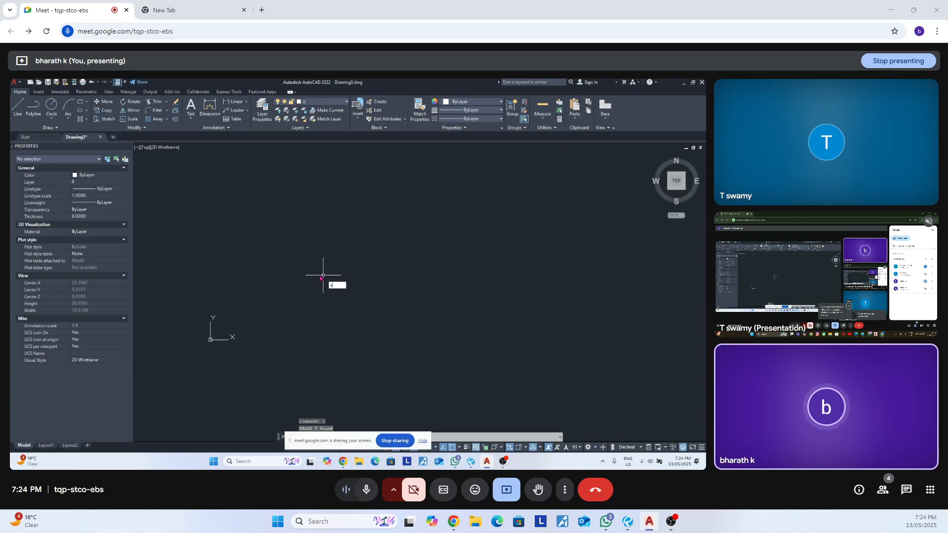
{"action": "type", "text": "l"}
{"action": "key", "text": "Return"}
{"action": "left_click", "coordinate": [235, 262]}
{"action": "key", "text": "Escape"}
{"action": "key", "text": "Escape"}
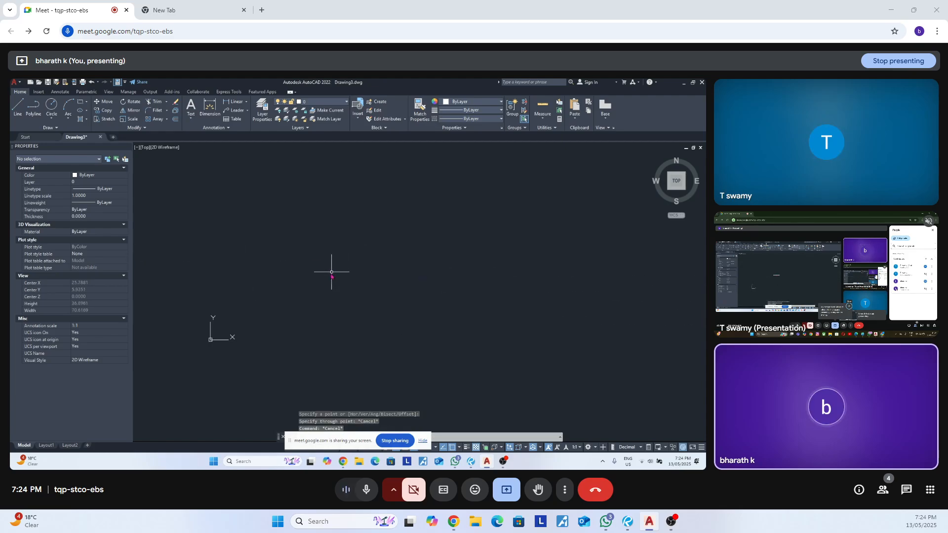
Draw a single horizontal line across the middle of the empty drawing, above and to the right of the UCS icon.
{"action": "type", "text": "l"}
{"action": "key", "text": "Return"}
{"action": "left_click", "coordinate": [290, 263]}
{"action": "left_click", "coordinate": [508, 263]}
{"action": "key", "text": "Escape"}
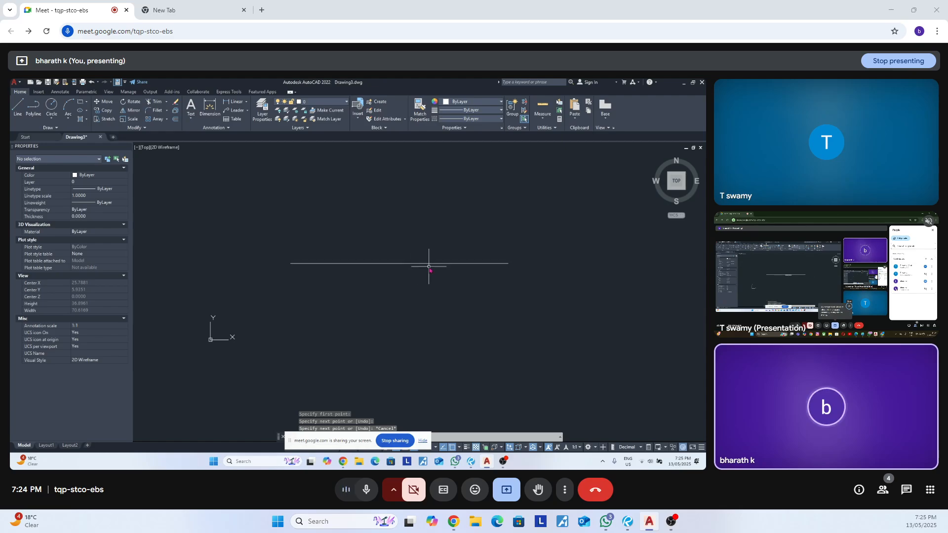
Divide the horizontal line into 6 equal segments with the Divide command.
{"action": "scroll", "coordinate": [370, 265], "scroll_direction": "up", "scroll_amount": 2}
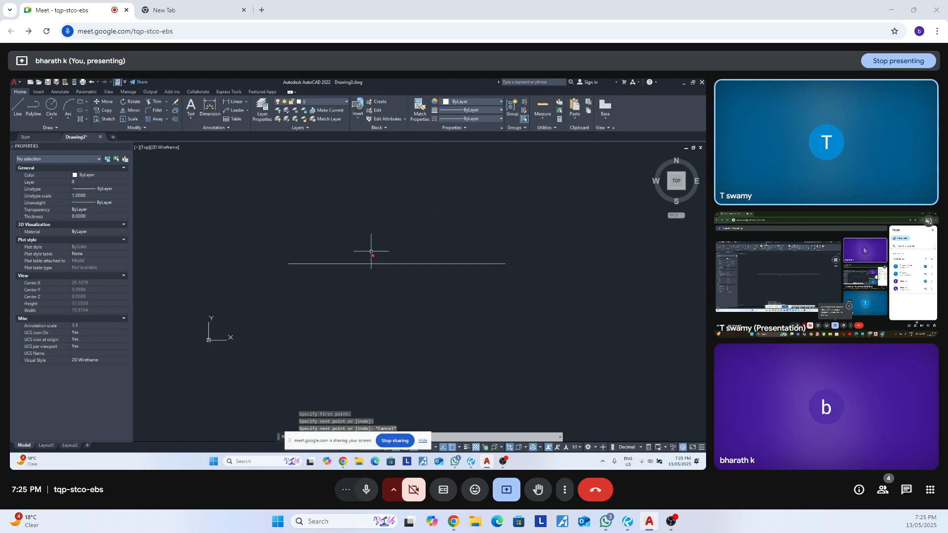
{"action": "scroll", "coordinate": [334, 261], "scroll_direction": "up", "scroll_amount": 2}
{"action": "scroll", "coordinate": [333, 261], "scroll_direction": "down", "scroll_amount": 4}
{"action": "scroll", "coordinate": [344, 259], "scroll_direction": "up", "scroll_amount": 2}
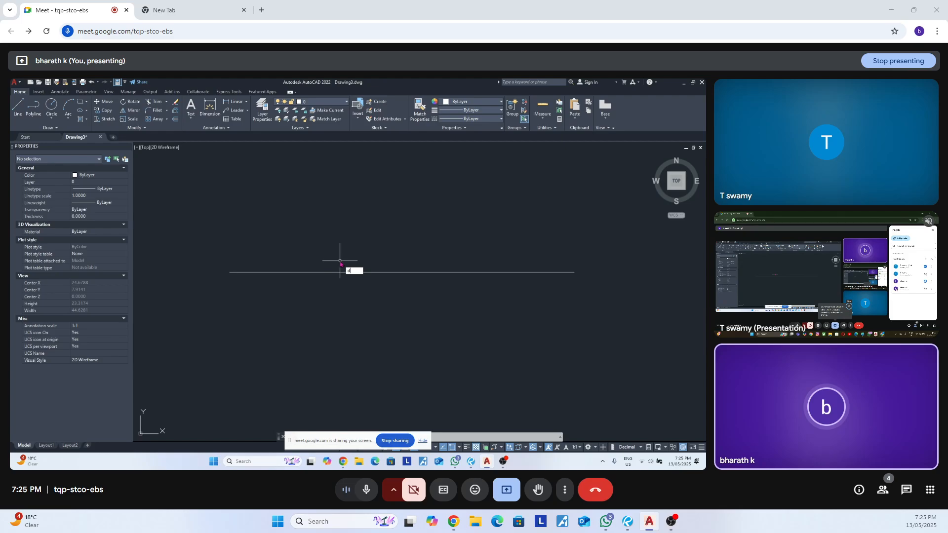
{"action": "type", "text": "iv"}
{"action": "key", "text": "Return"}
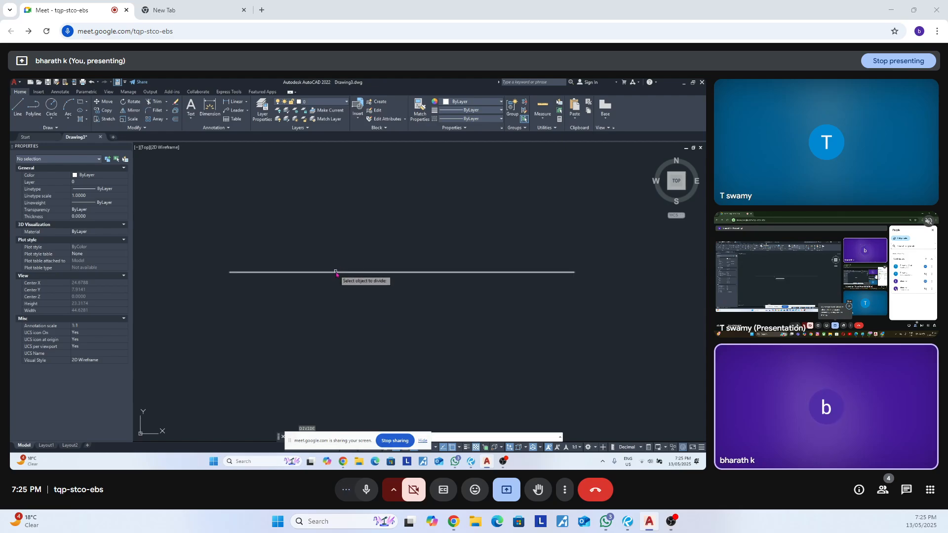
{"action": "left_click", "coordinate": [336, 273]}
{"action": "key", "text": "Return"}
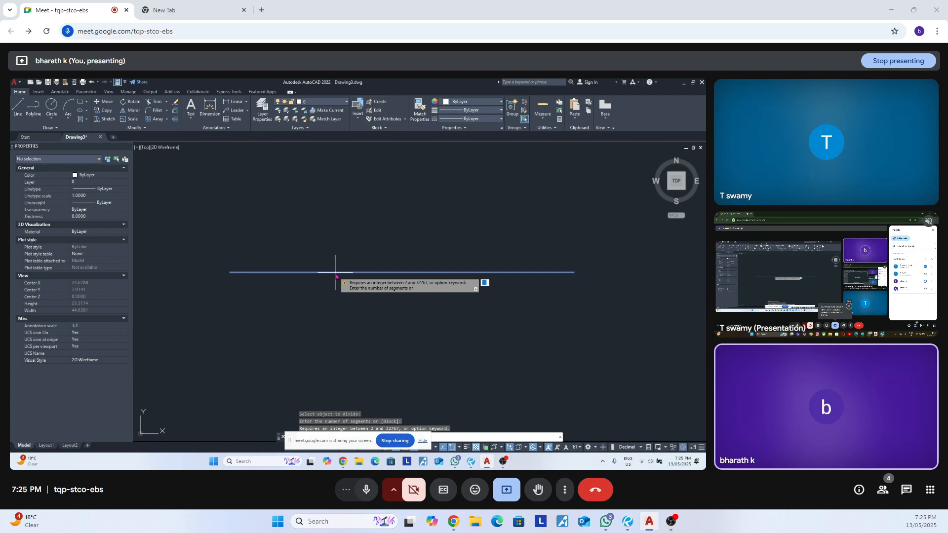
{"action": "type", "text": "6"}
{"action": "key", "text": "Return"}
{"action": "key", "text": "Escape"}
{"action": "key", "text": "Escape"}
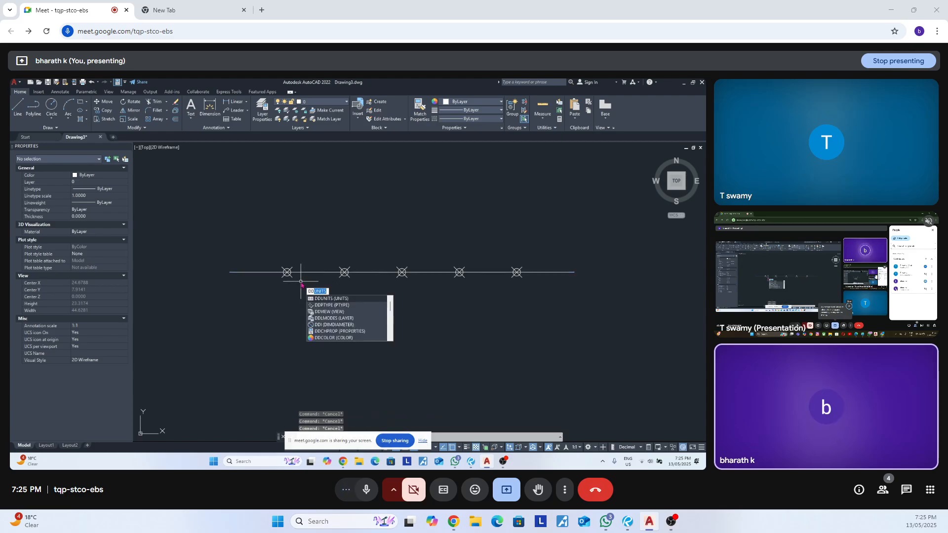
Apply the circle-with-X point style with a point size of 5% relative to the screen.
{"action": "left_click", "coordinate": [332, 305]}
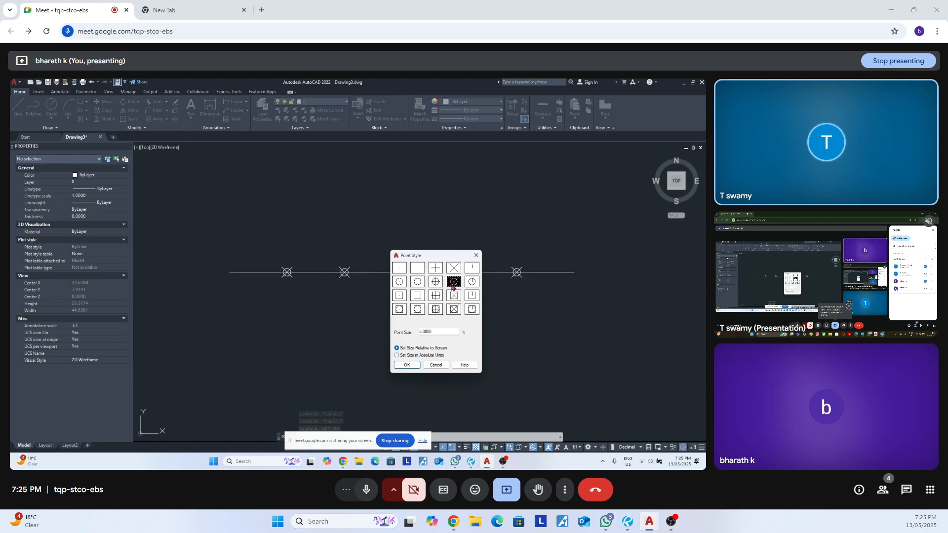
{"action": "left_click", "coordinate": [407, 365]}
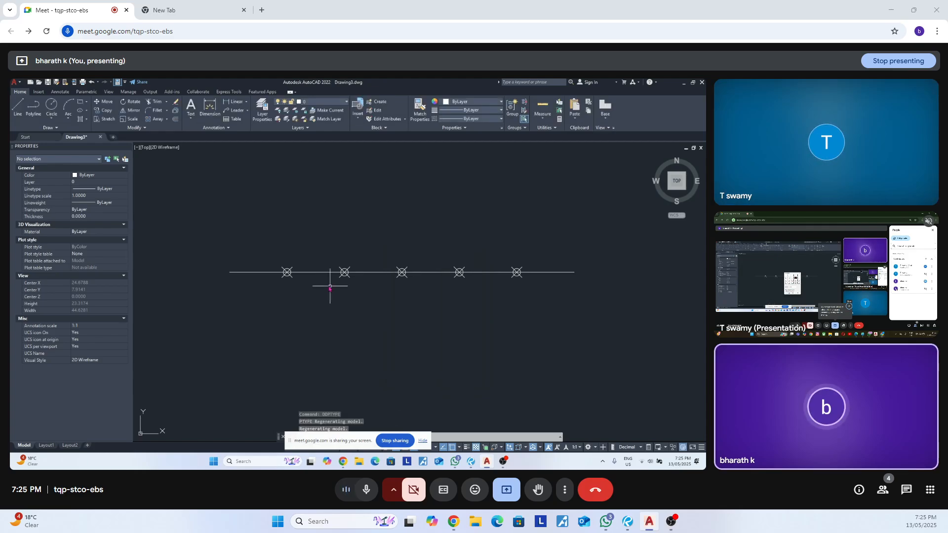
Draw a vertical construction line through the leftmost division point of the horizontal line.
{"action": "scroll", "coordinate": [287, 273], "scroll_direction": "up", "scroll_amount": 2}
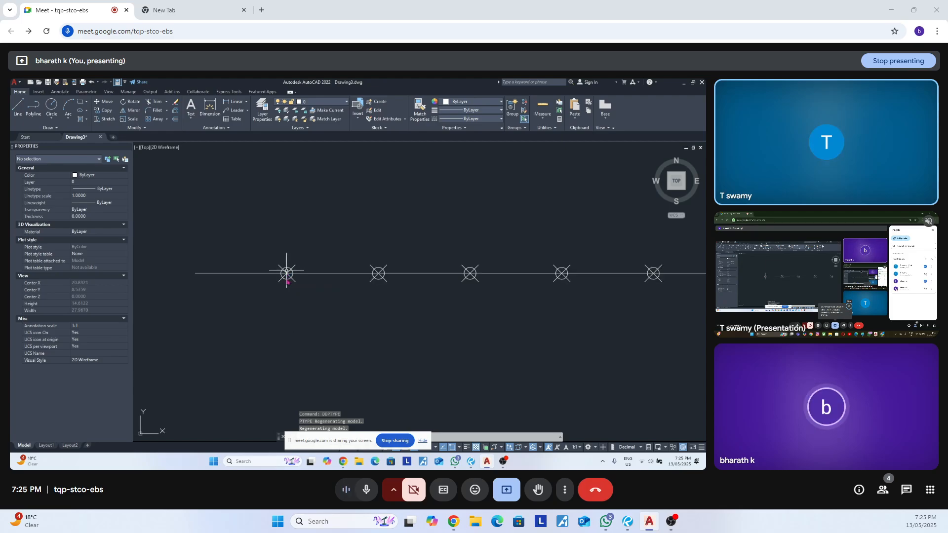
{"action": "type", "text": "xl"}
{"action": "key", "text": "Return"}
{"action": "scroll", "coordinate": [289, 269], "scroll_direction": "up", "scroll_amount": 2}
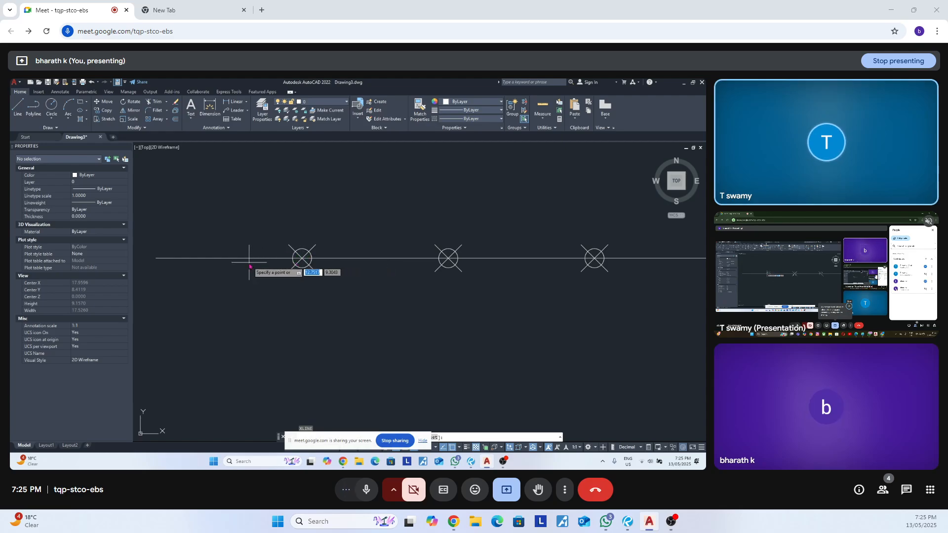
{"action": "scroll", "coordinate": [299, 259], "scroll_direction": "up", "scroll_amount": 10}
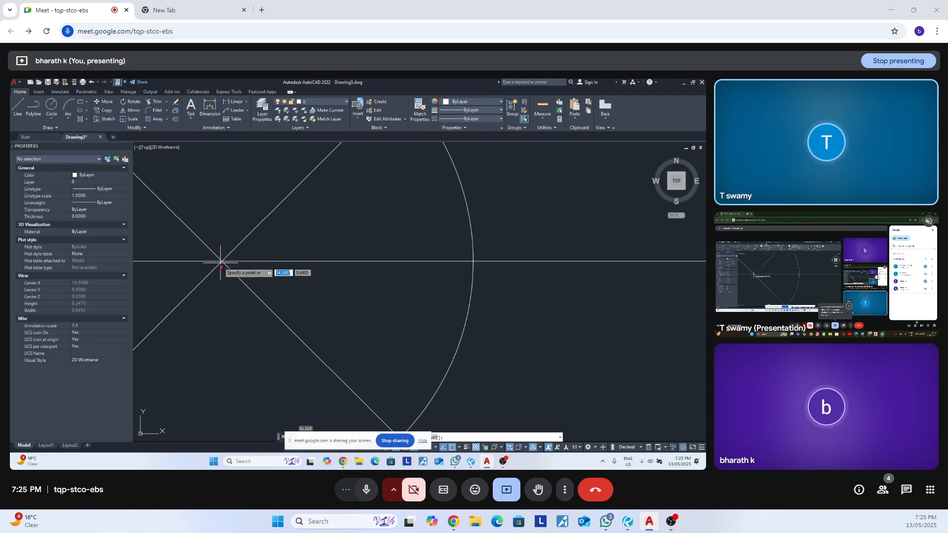
{"action": "left_click", "coordinate": [222, 261]}
{"action": "scroll", "coordinate": [277, 265], "scroll_direction": "down", "scroll_amount": 4}
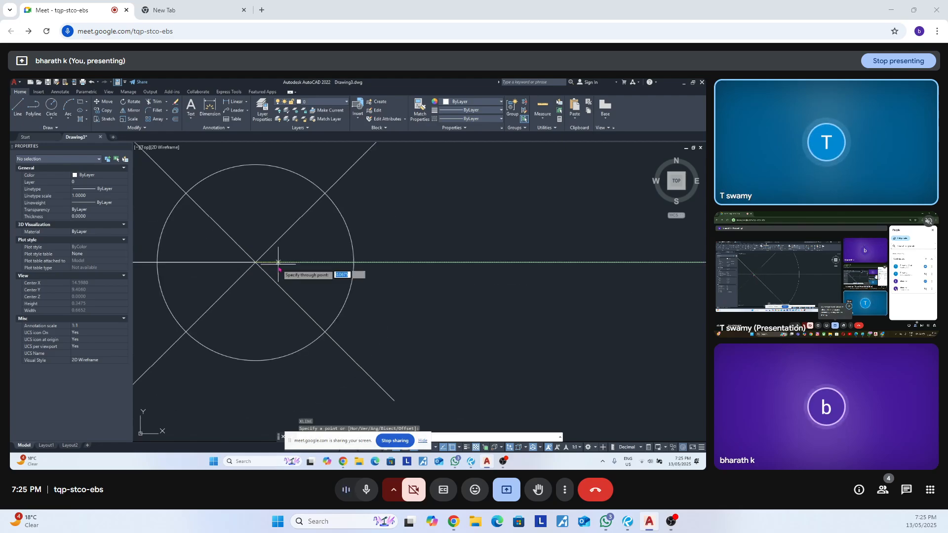
{"action": "scroll", "coordinate": [246, 282], "scroll_direction": "up", "scroll_amount": 2}
{"action": "left_click", "coordinate": [260, 298]}
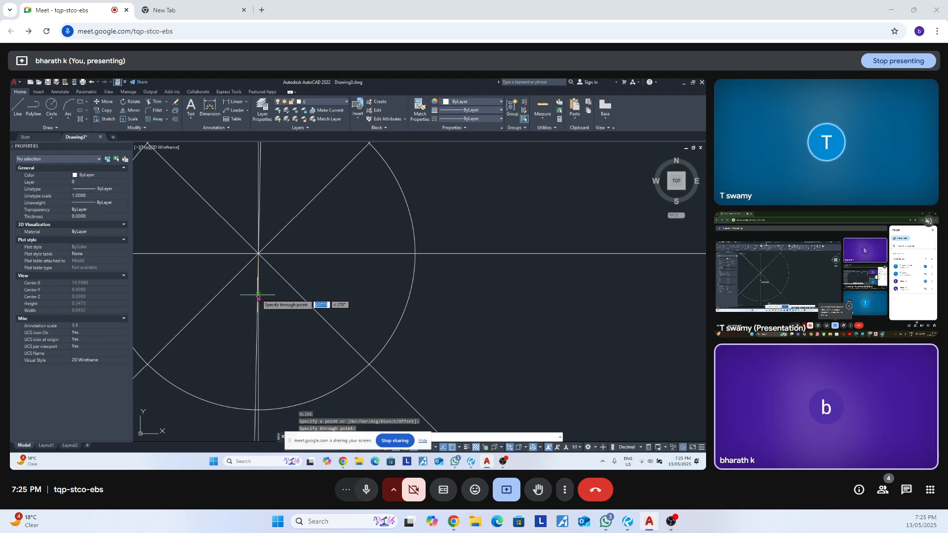
{"action": "scroll", "coordinate": [260, 269], "scroll_direction": "up", "scroll_amount": 2}
{"action": "scroll", "coordinate": [253, 280], "scroll_direction": "down", "scroll_amount": 2}
{"action": "key", "text": "Escape"}
{"action": "scroll", "coordinate": [256, 276], "scroll_direction": "up", "scroll_amount": 2}
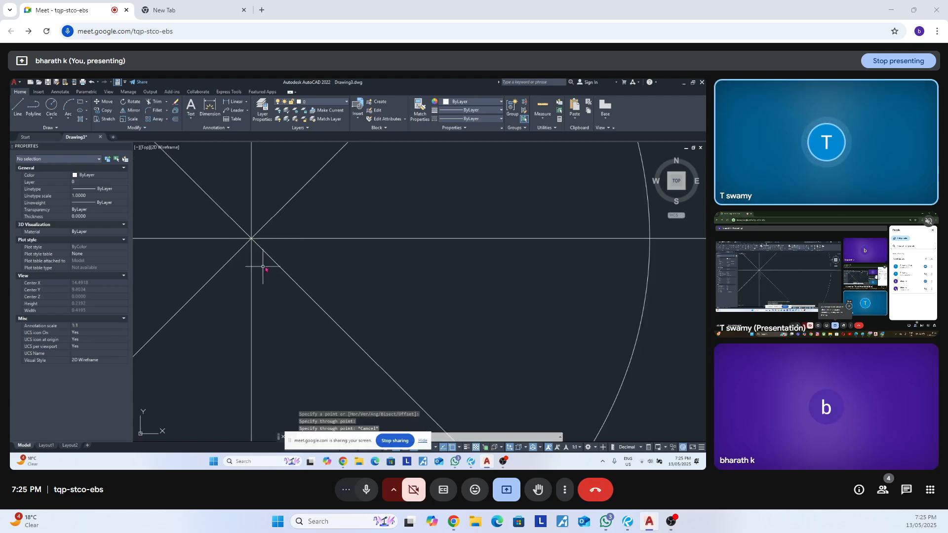
{"action": "key", "text": "Return"}
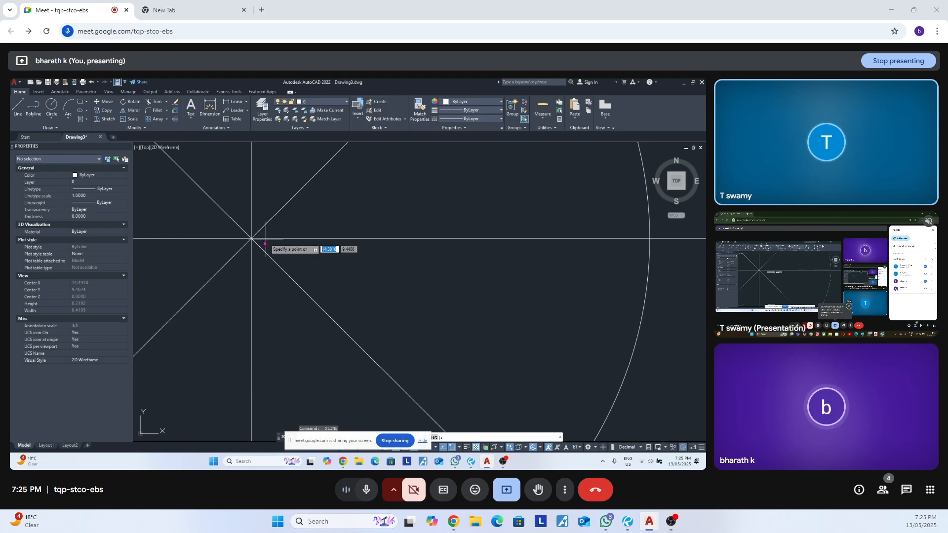
{"action": "scroll", "coordinate": [254, 247], "scroll_direction": "down", "scroll_amount": 3}
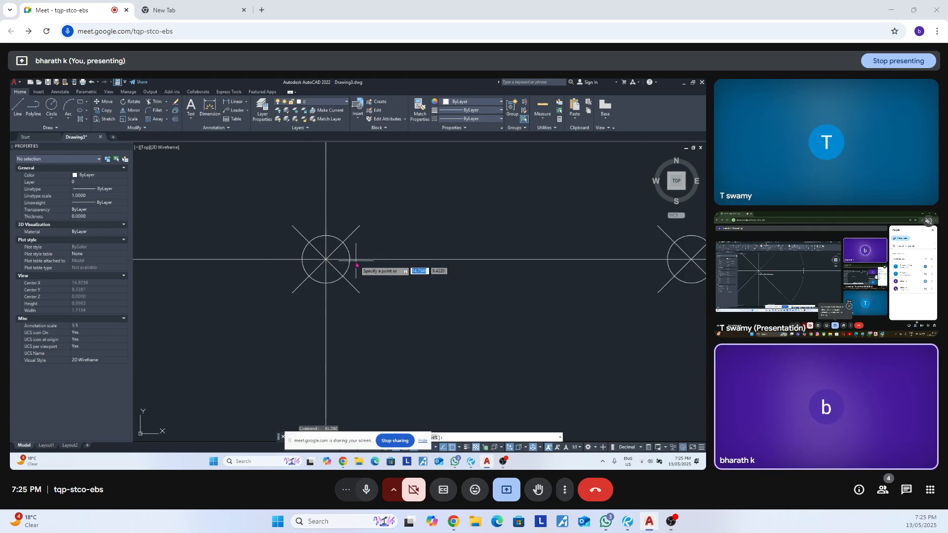
{"action": "scroll", "coordinate": [356, 261], "scroll_direction": "down", "scroll_amount": 1}
{"action": "scroll", "coordinate": [563, 259], "scroll_direction": "up", "scroll_amount": 4}
{"action": "scroll", "coordinate": [457, 267], "scroll_direction": "down", "scroll_amount": 2}
{"action": "scroll", "coordinate": [524, 266], "scroll_direction": "up", "scroll_amount": 4}
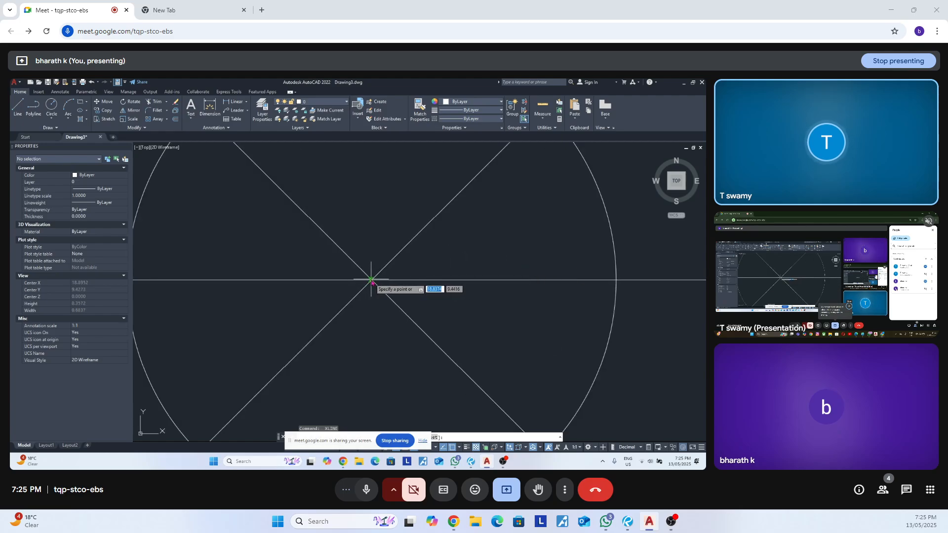
{"action": "scroll", "coordinate": [373, 280], "scroll_direction": "up", "scroll_amount": 10}
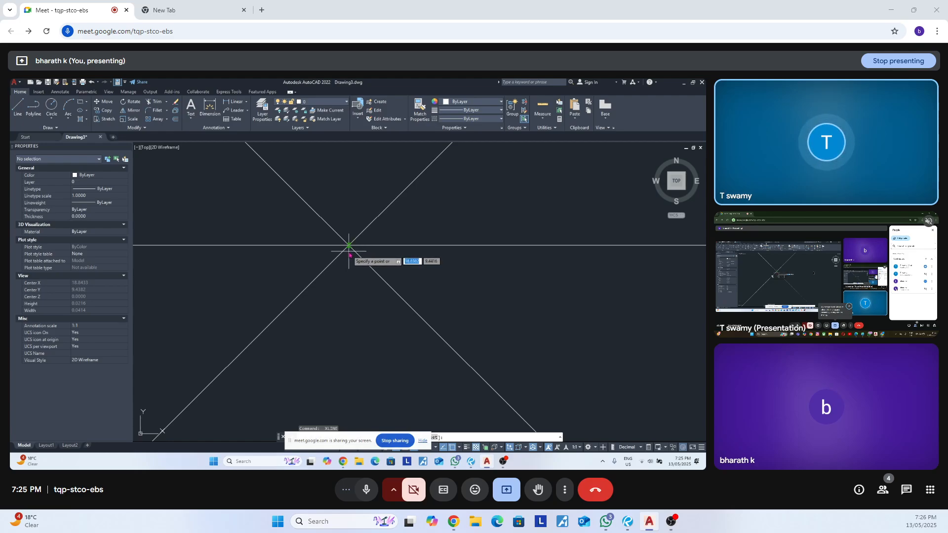
{"action": "left_click", "coordinate": [349, 254]}
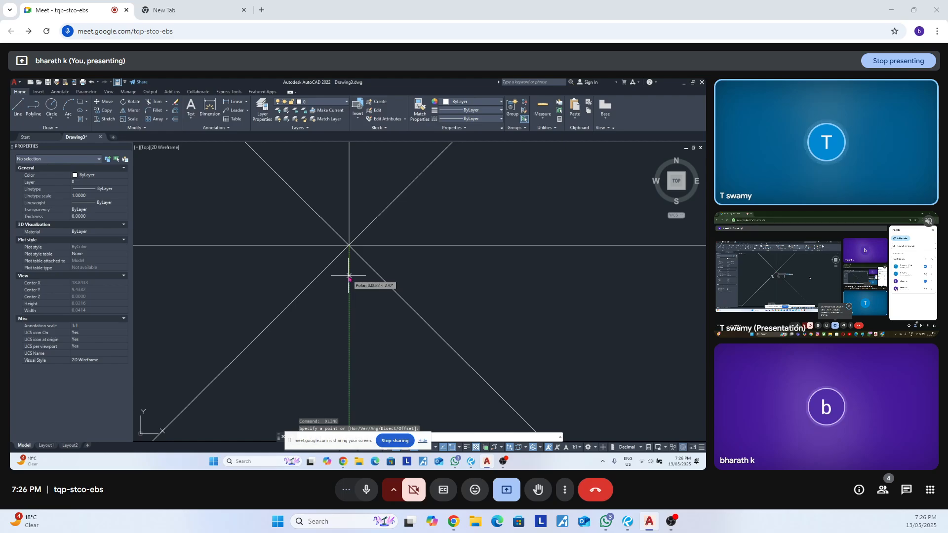
{"action": "scroll", "coordinate": [348, 276], "scroll_direction": "up", "scroll_amount": 6}
{"action": "scroll", "coordinate": [348, 275], "scroll_direction": "down", "scroll_amount": 6}
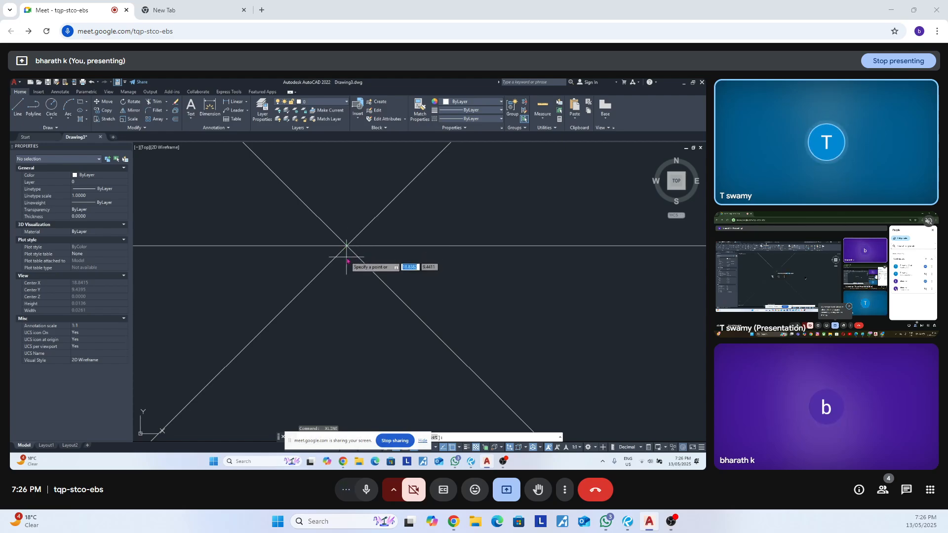
{"action": "left_click_drag", "start_coordinate": [290, 446], "coordinate": [300, 460]}
{"action": "left_click", "coordinate": [369, 449]}
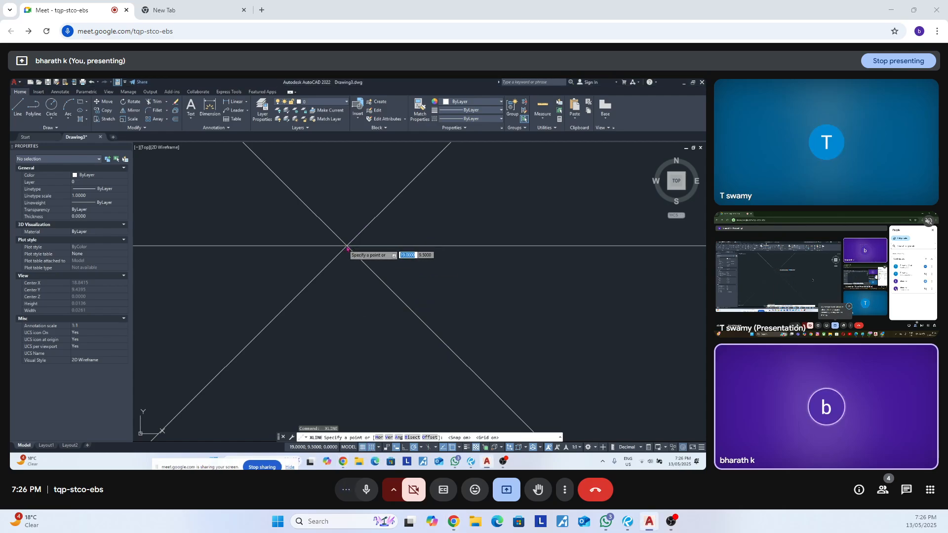
{"action": "left_click", "coordinate": [388, 273]}
{"action": "key", "text": "Escape"}
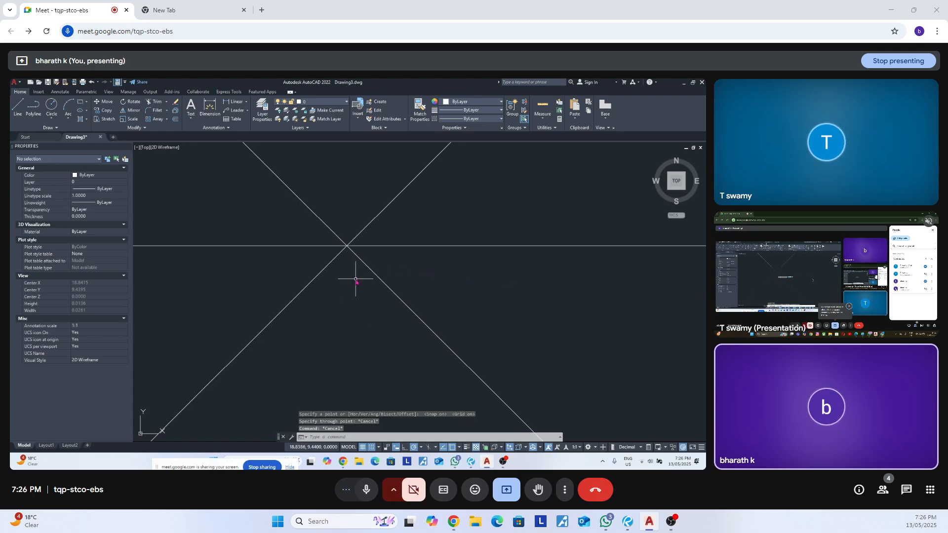
{"action": "key", "text": "Return"}
{"action": "key", "text": "Escape"}
{"action": "key", "text": "Escape"}
Turn off the grid and snap, and draw a vertical construction line through the second division point from the left.
{"action": "scroll", "coordinate": [383, 290], "scroll_direction": "down", "scroll_amount": 6}
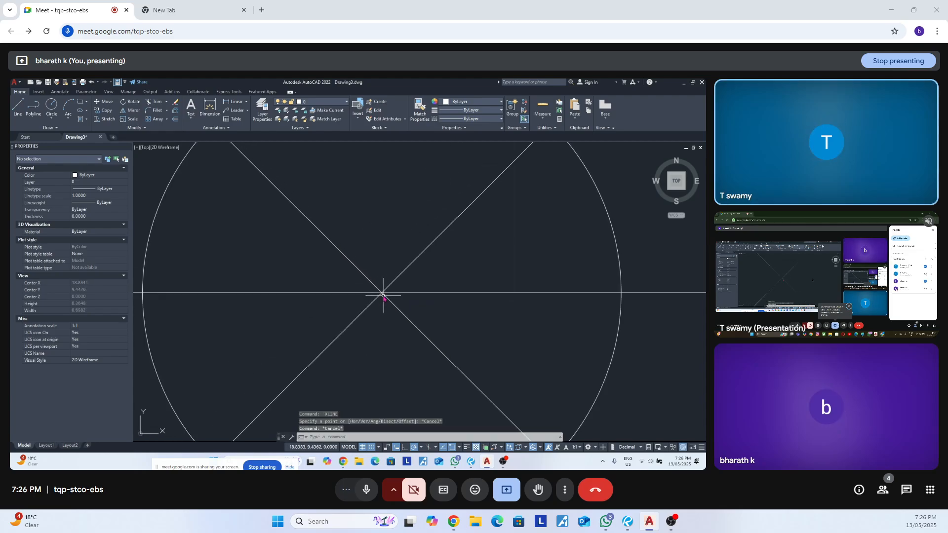
{"action": "scroll", "coordinate": [390, 291], "scroll_direction": "up", "scroll_amount": 3}
{"action": "key", "text": "Return"}
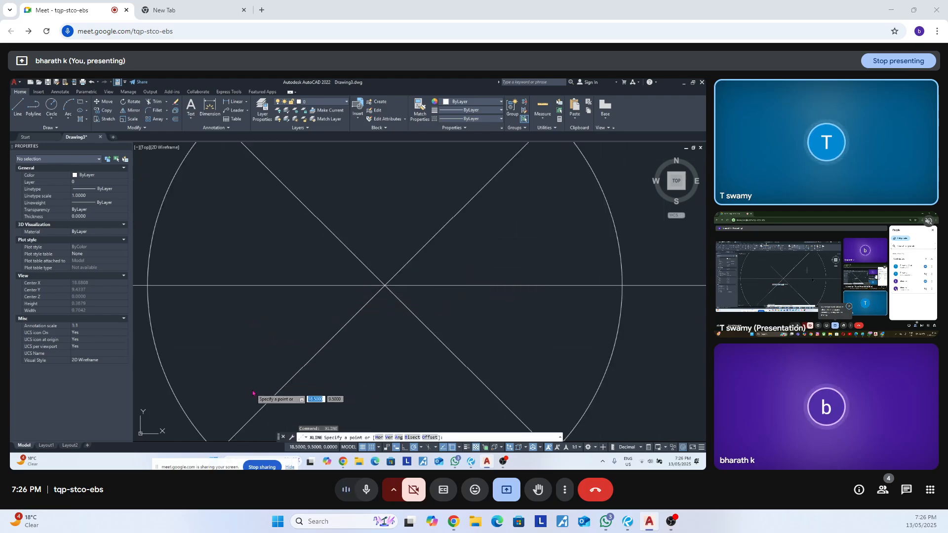
{"action": "scroll", "coordinate": [409, 244], "scroll_direction": "down", "scroll_amount": 8}
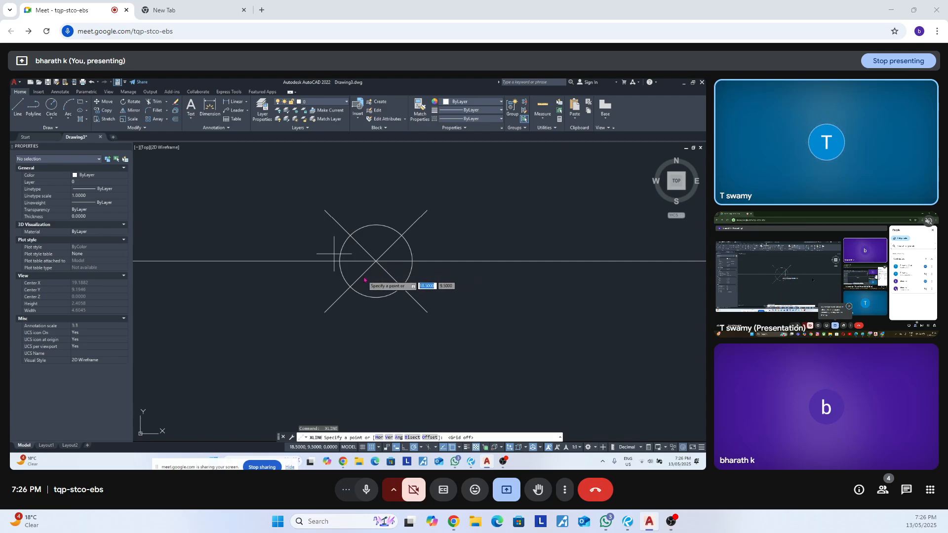
{"action": "left_click", "coordinate": [371, 447]}
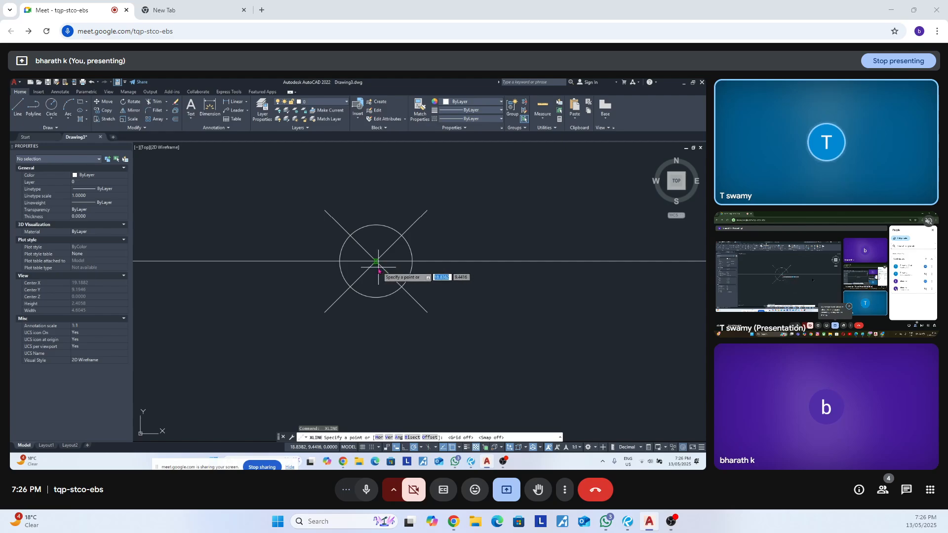
{"action": "left_click", "coordinate": [379, 271]}
{"action": "scroll", "coordinate": [345, 244], "scroll_direction": "up", "scroll_amount": 5}
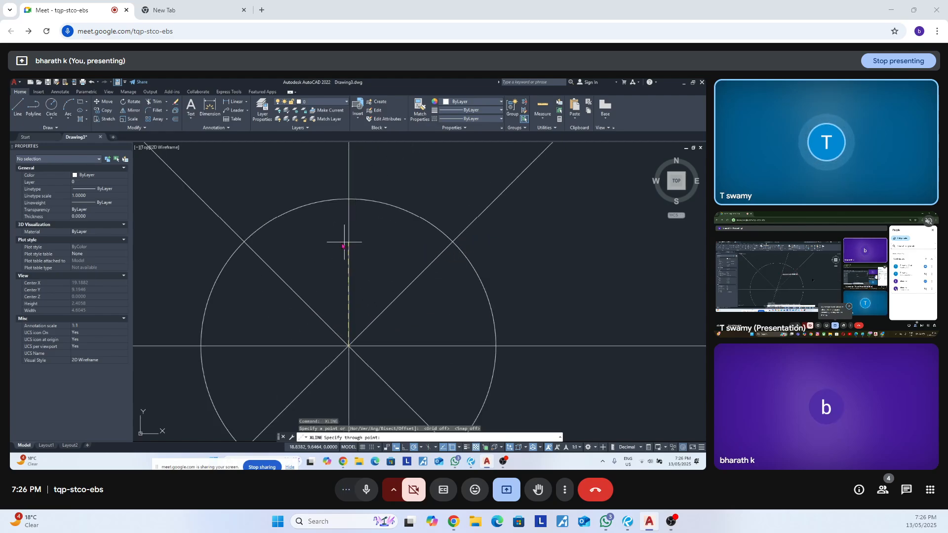
{"action": "left_click", "coordinate": [346, 242]}
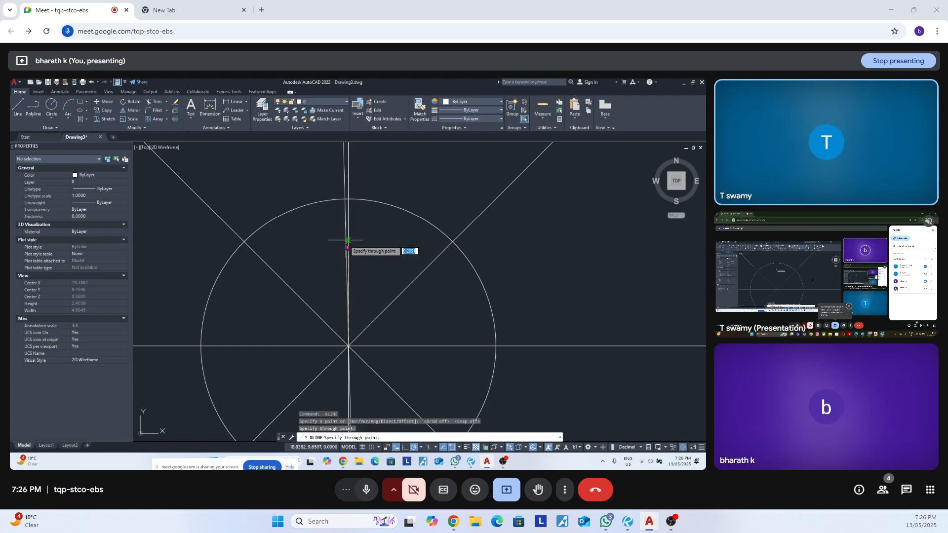
{"action": "key", "text": "Escape"}
{"action": "key", "text": "Escape"}
{"action": "scroll", "coordinate": [364, 237], "scroll_direction": "down", "scroll_amount": 14}
{"action": "scroll", "coordinate": [355, 247], "scroll_direction": "up", "scroll_amount": 4}
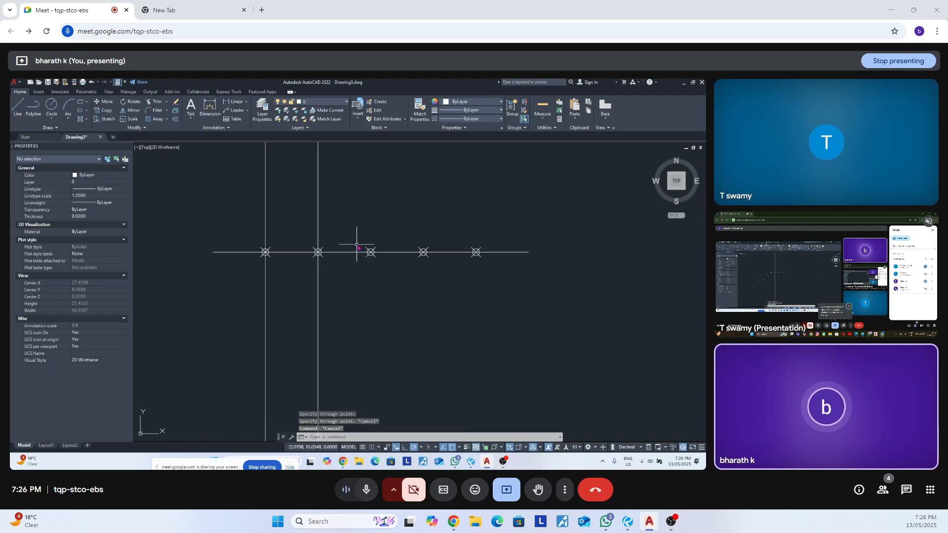
Change the point style to the plain dot at 5% size relative to the screen.
{"action": "scroll", "coordinate": [356, 244], "scroll_direction": "up", "scroll_amount": 2}
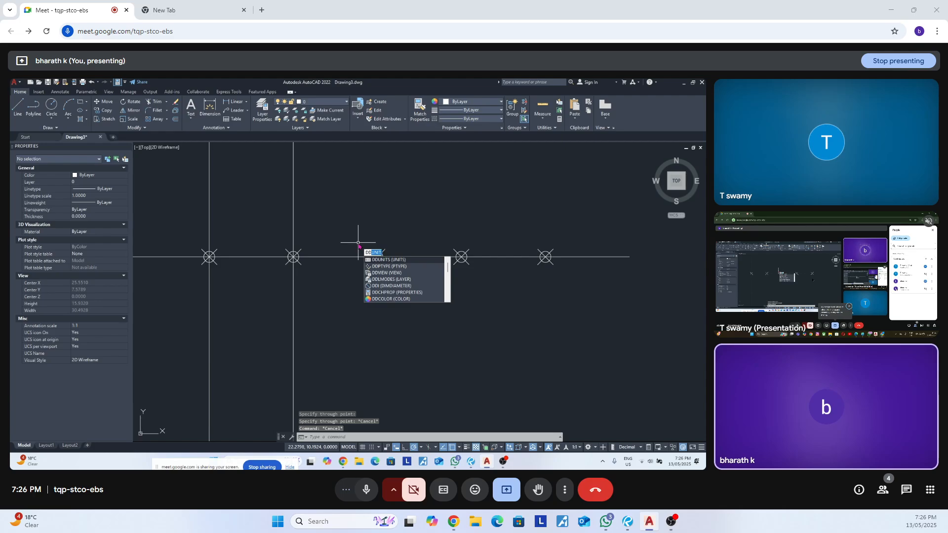
{"action": "key", "text": "Escape"}
{"action": "key", "text": "Escape"}
{"action": "type", "text": "dd"}
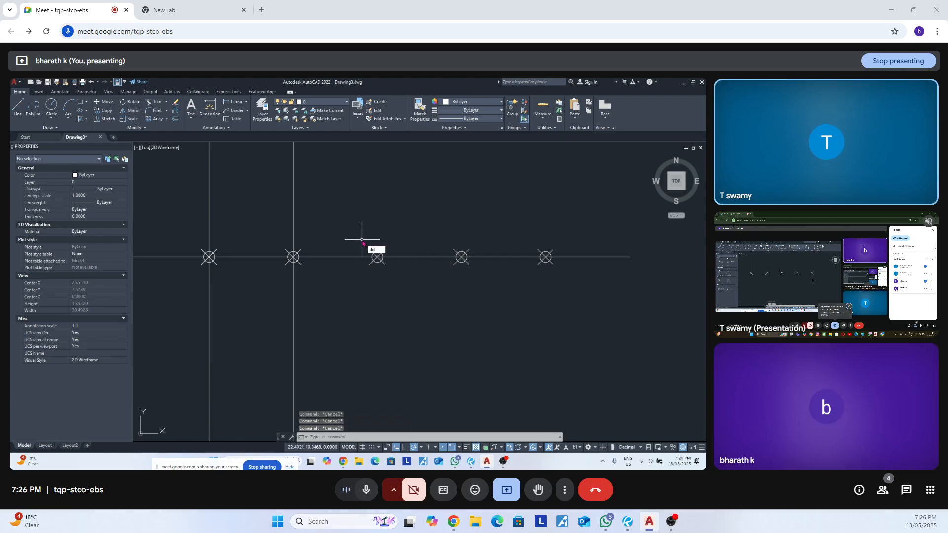
{"action": "type", "text": "ty"}
{"action": "key", "text": "Return"}
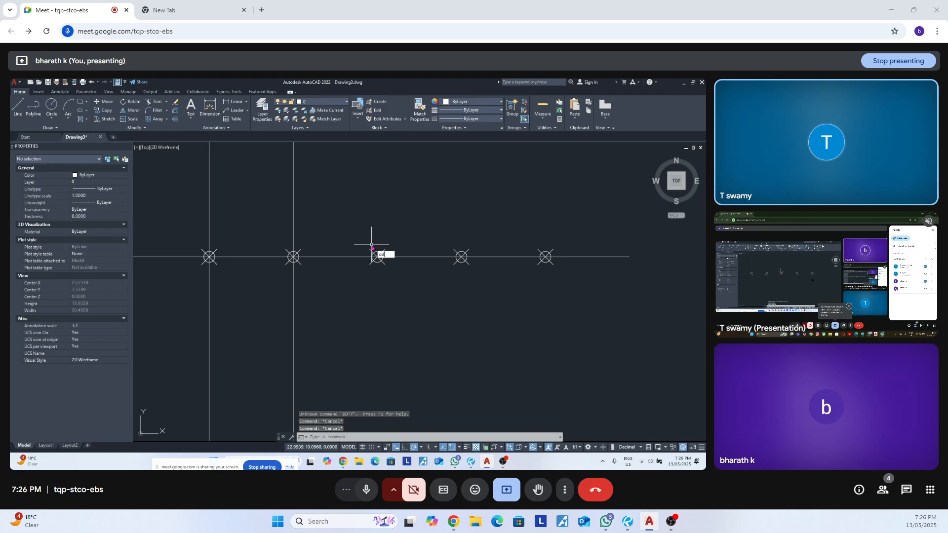
{"action": "type", "text": "dd"}
{"action": "left_click", "coordinate": [398, 269]}
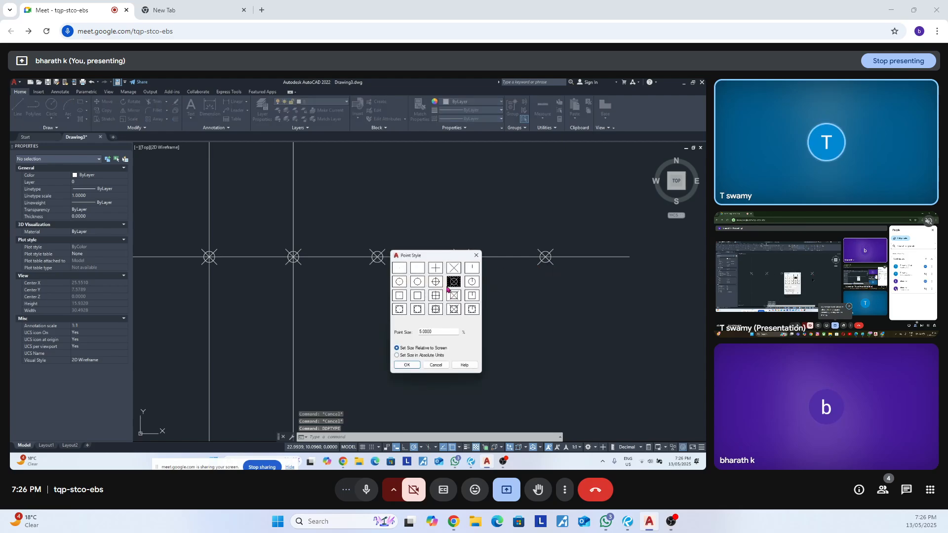
{"action": "left_click", "coordinate": [410, 366]}
{"action": "scroll", "coordinate": [315, 305], "scroll_direction": "down", "scroll_amount": 2}
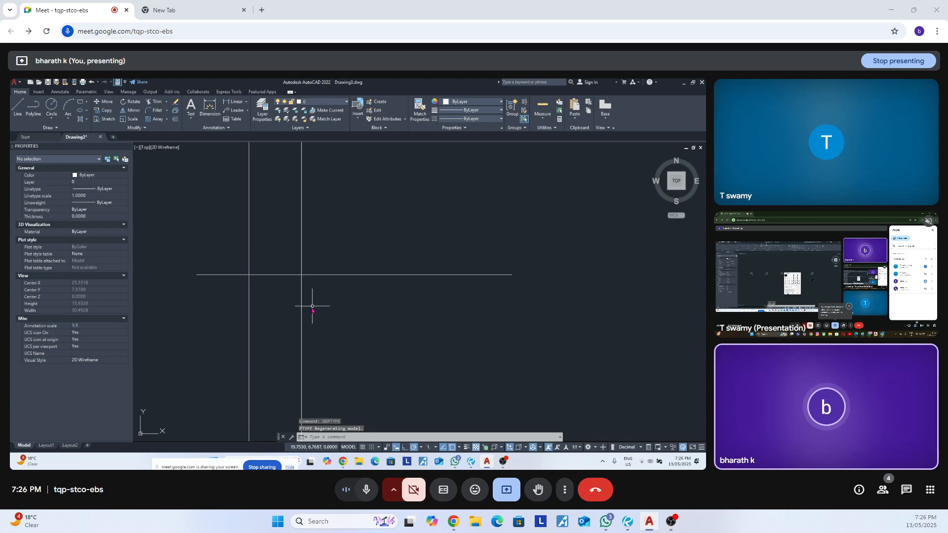
Select the objects along the horizontal line with a window and clear the selection.
{"action": "left_click", "coordinate": [269, 248]}
{"action": "left_click", "coordinate": [465, 315]}
{"action": "scroll", "coordinate": [309, 279], "scroll_direction": "up", "scroll_amount": 2}
{"action": "key", "text": "Escape"}
{"action": "key", "text": "Escape"}
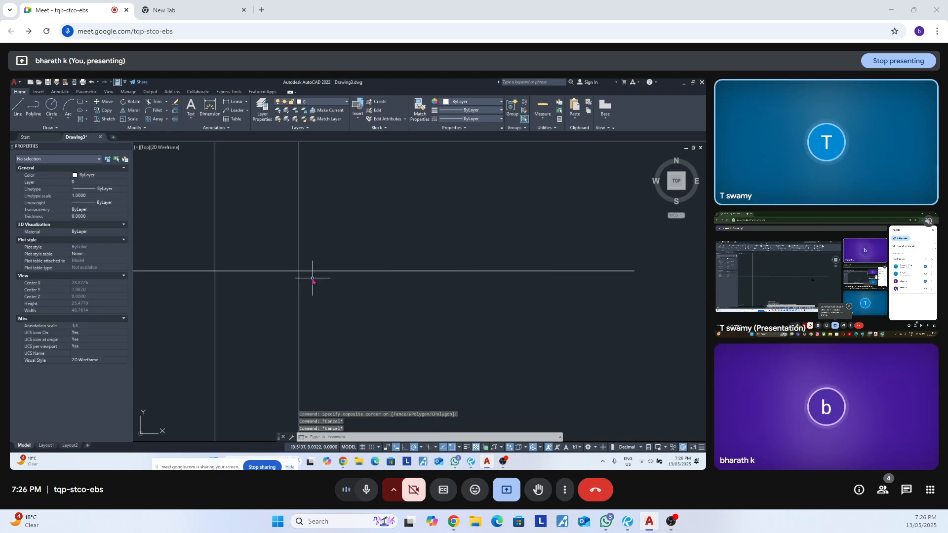
Draw a construction line through the third division point from the left and erase it.
{"action": "type", "text": "xl"}
{"action": "key", "text": "Return"}
{"action": "left_click", "coordinate": [383, 270]}
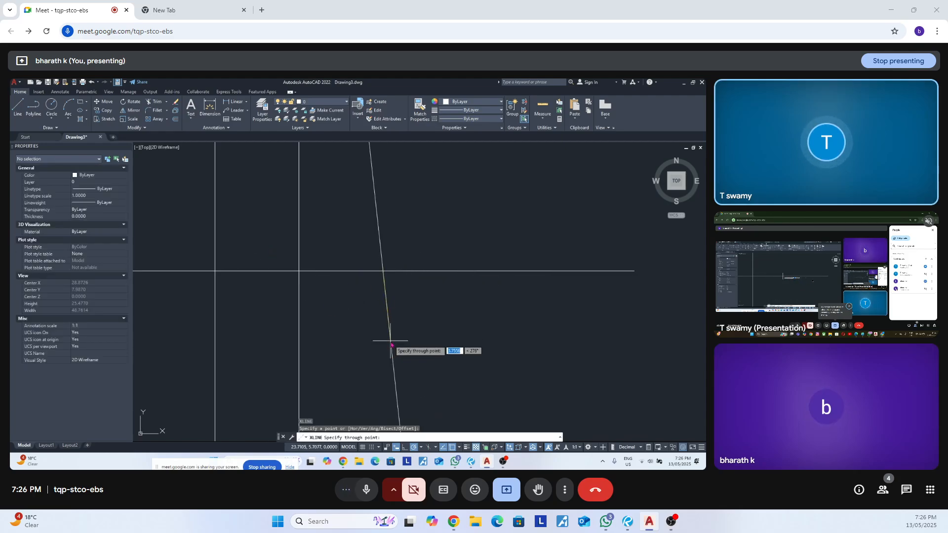
{"action": "key", "text": "Escape"}
{"action": "left_click", "coordinate": [404, 323]}
{"action": "left_click", "coordinate": [358, 339]}
{"action": "type", "text": "e"}
{"action": "key", "text": "Return"}
{"action": "scroll", "coordinate": [400, 303], "scroll_direction": "down", "scroll_amount": 3}
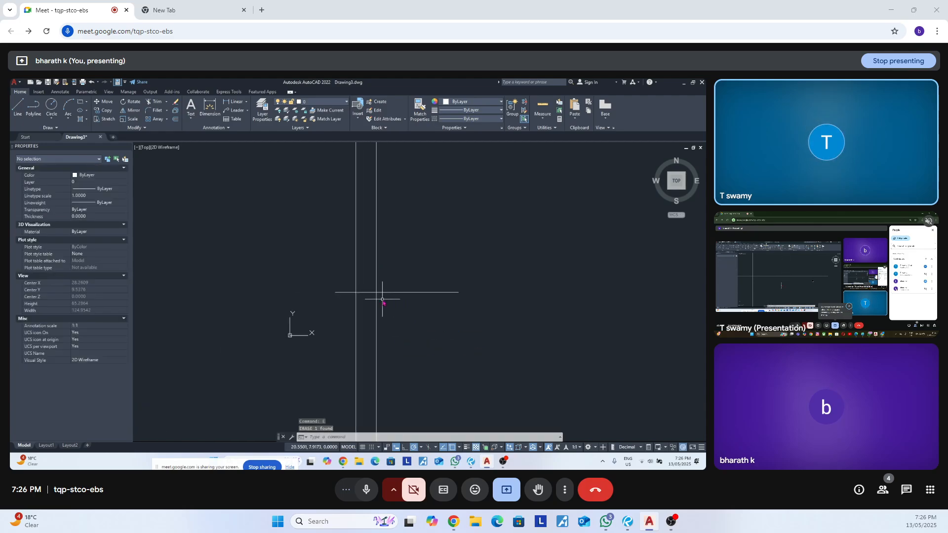
Erase both vertical construction lines crossing the horizontal line.
{"action": "scroll", "coordinate": [382, 301], "scroll_direction": "up", "scroll_amount": 2}
{"action": "left_click", "coordinate": [274, 250]}
{"action": "left_click", "coordinate": [368, 270]}
{"action": "left_click", "coordinate": [406, 233]}
{"action": "left_click", "coordinate": [253, 255]}
{"action": "type", "text": "e"}
{"action": "key", "text": "Return"}
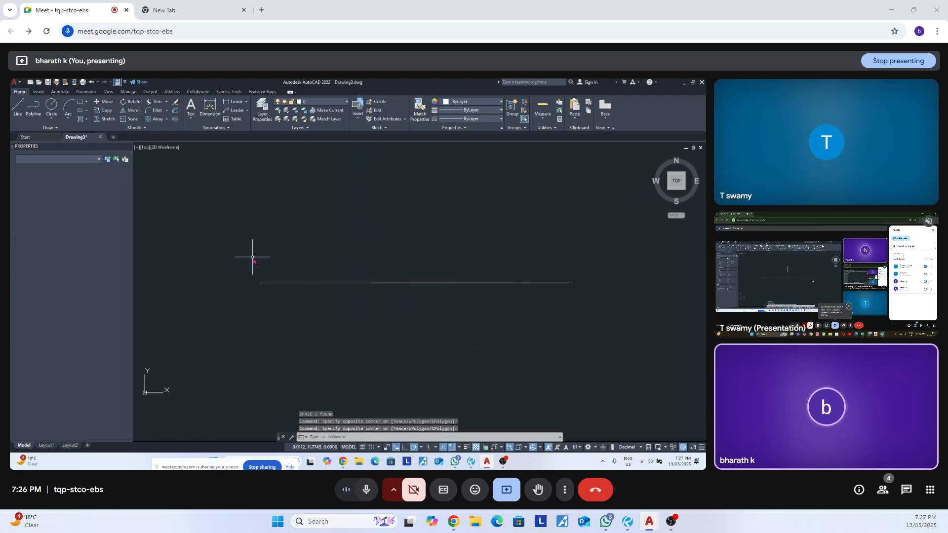
Window-select the division points on the horizontal line to reveal their positions, and clear the selection.
{"action": "left_click", "coordinate": [252, 252]}
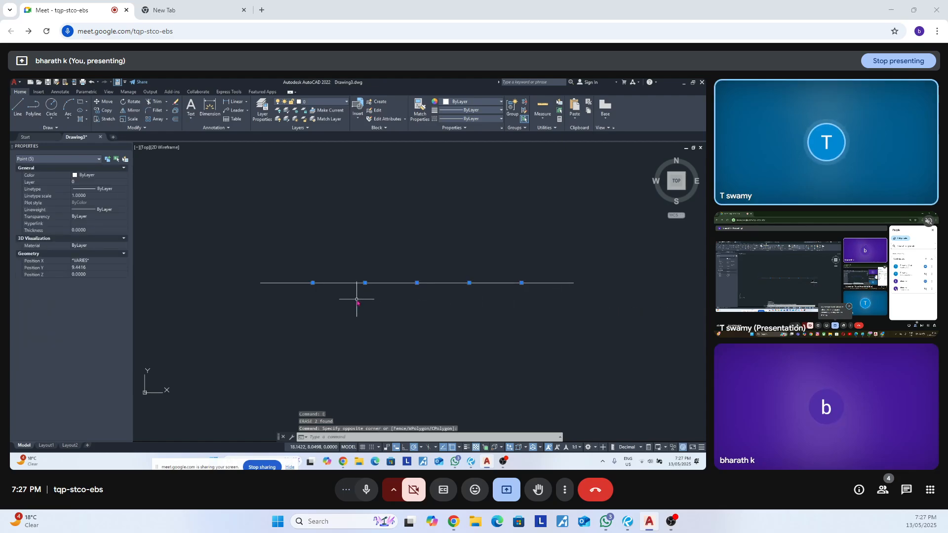
{"action": "key", "text": "Escape"}
{"action": "key", "text": "Escape"}
{"action": "key", "text": "Escape"}
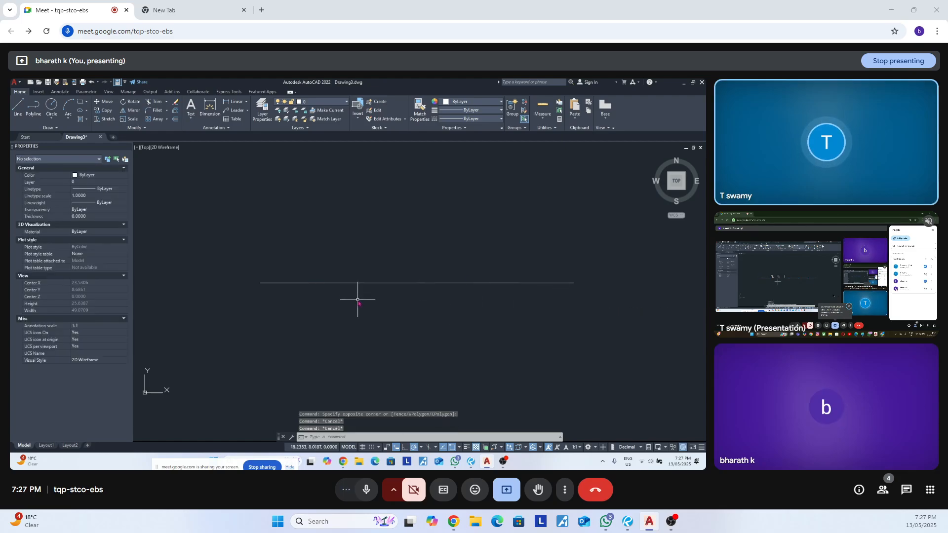
{"action": "left_click", "coordinate": [289, 271]}
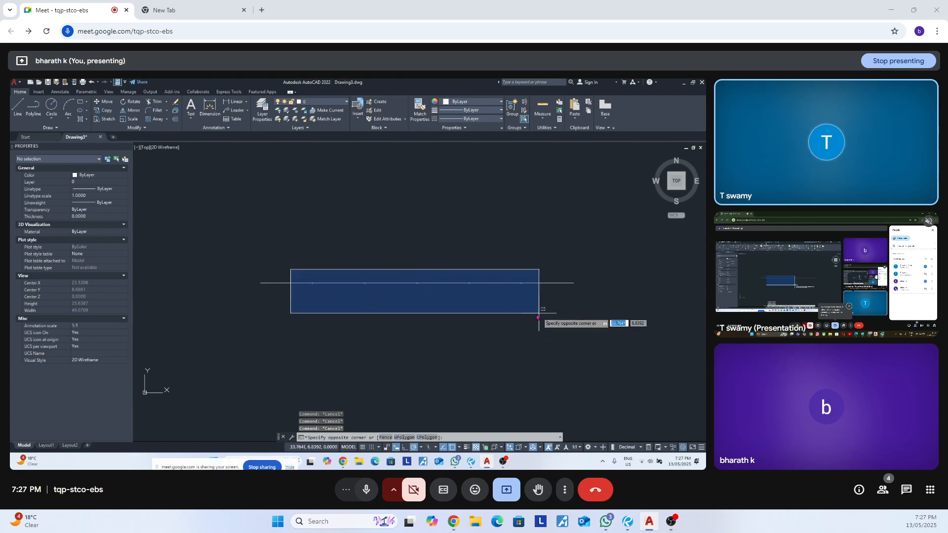
{"action": "key", "text": "Escape"}
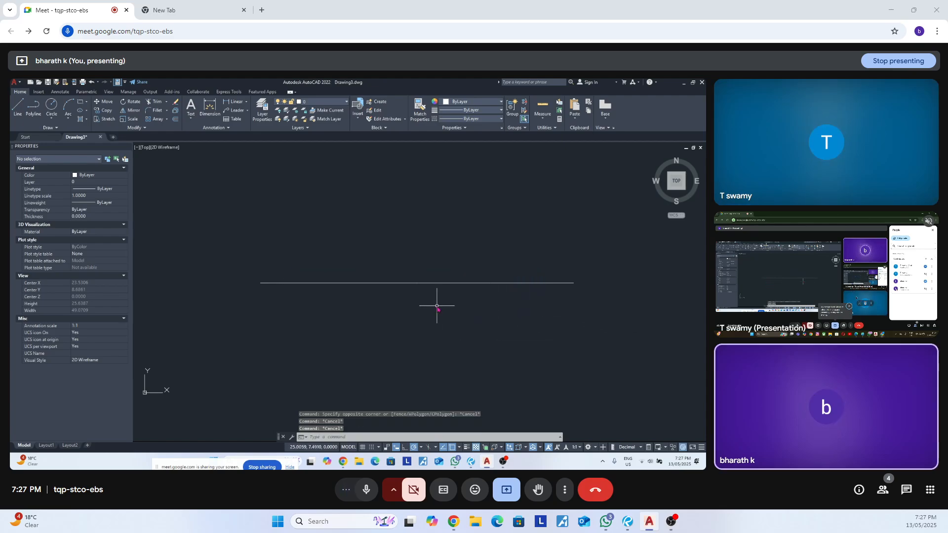
{"action": "scroll", "coordinate": [306, 285], "scroll_direction": "up", "scroll_amount": 2}
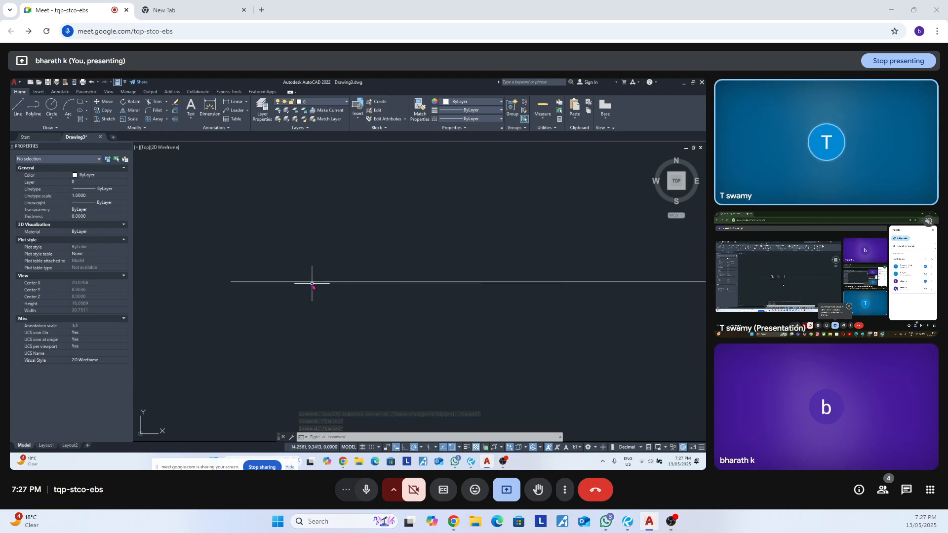
Apply the circle-with-X point style to the division points, with a point size of 5% relative to the screen.
{"action": "type", "text": "c"}
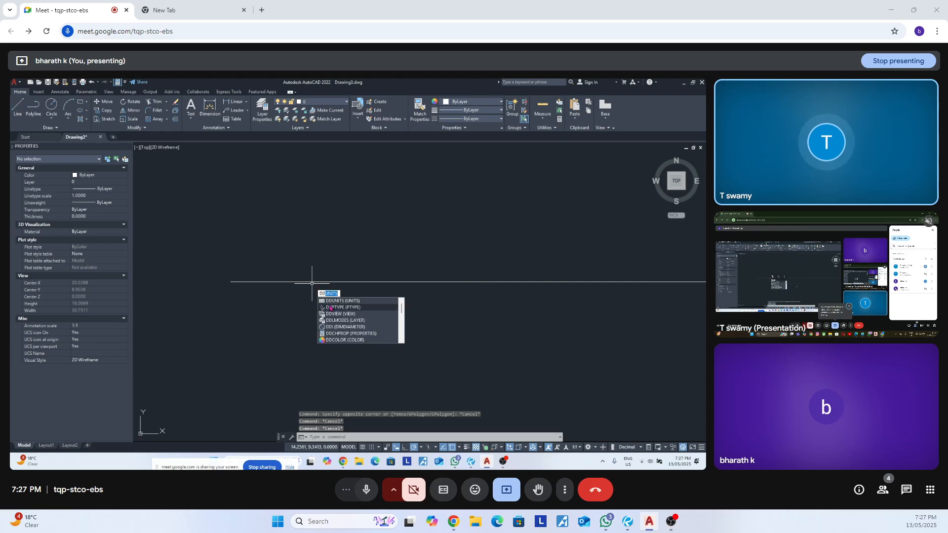
{"action": "left_click", "coordinate": [330, 308]}
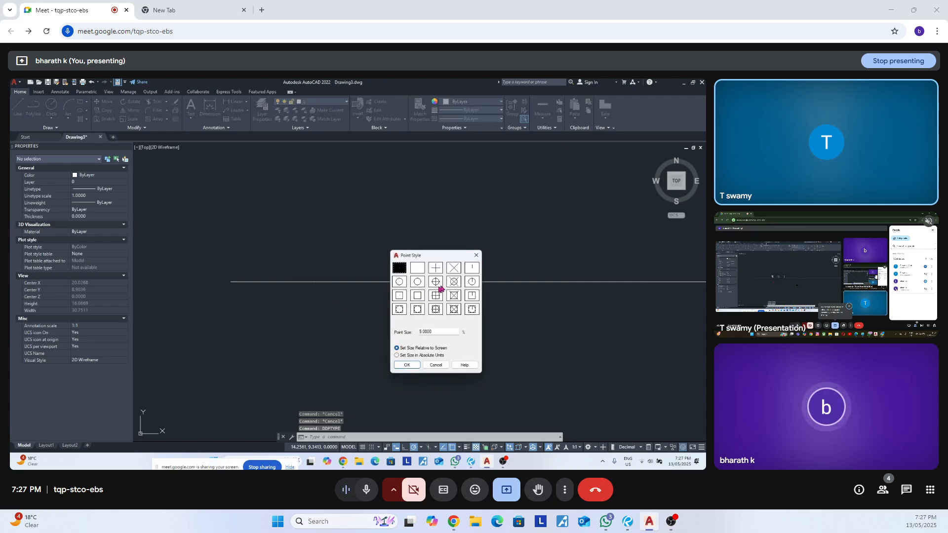
{"action": "left_click", "coordinate": [448, 282]}
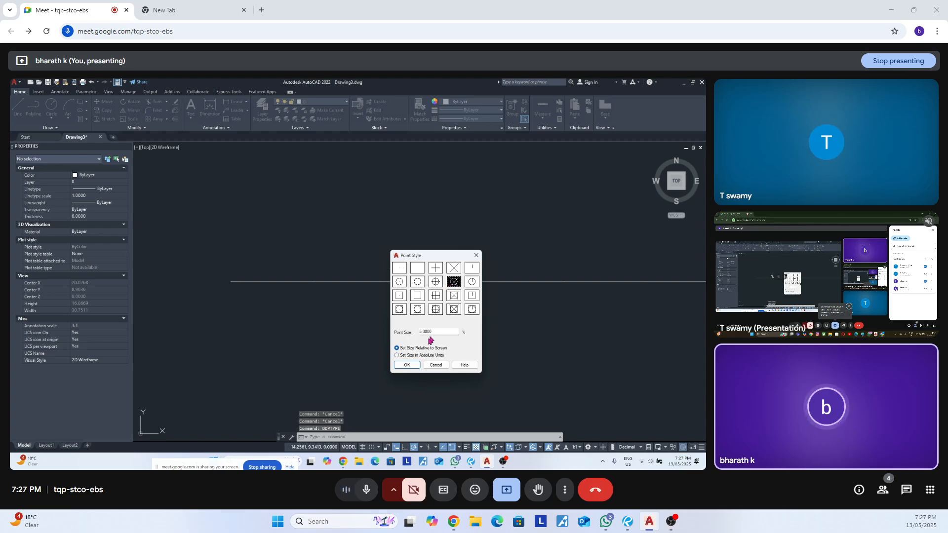
{"action": "left_click", "coordinate": [408, 365]}
{"action": "scroll", "coordinate": [333, 308], "scroll_direction": "up", "scroll_amount": 2}
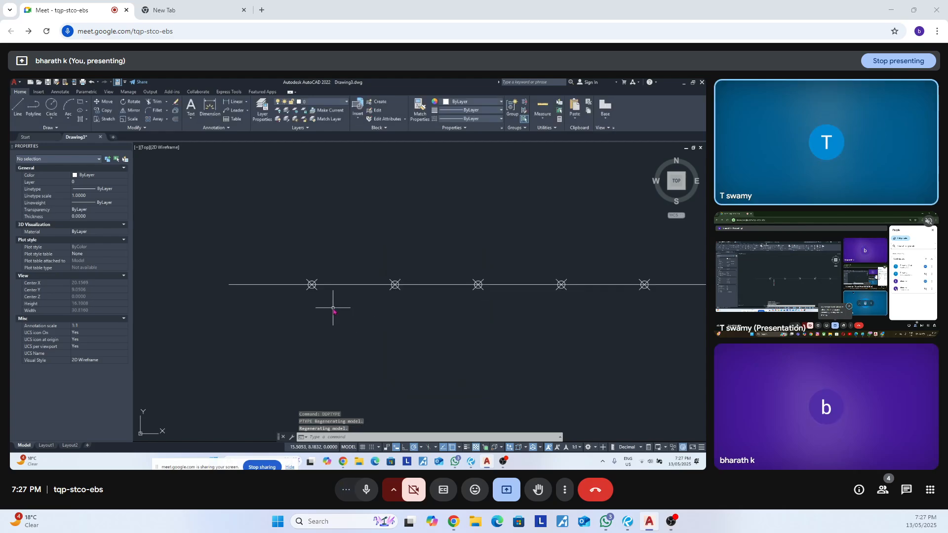
Enlarge the pickbox size to about two thirds of its range in the selection options.
{"action": "type", "text": "op"}
{"action": "key", "text": "Return"}
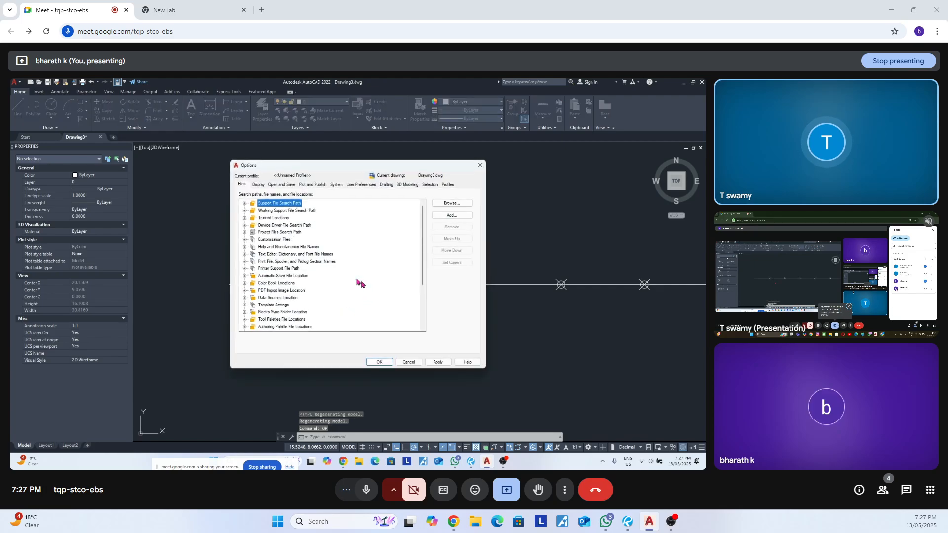
{"action": "left_click", "coordinate": [255, 186]}
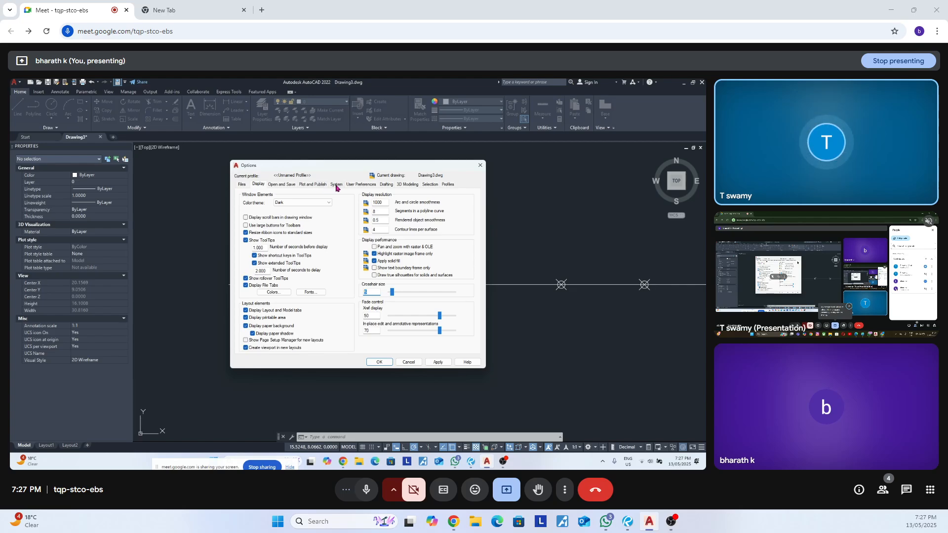
{"action": "left_click", "coordinate": [430, 184]}
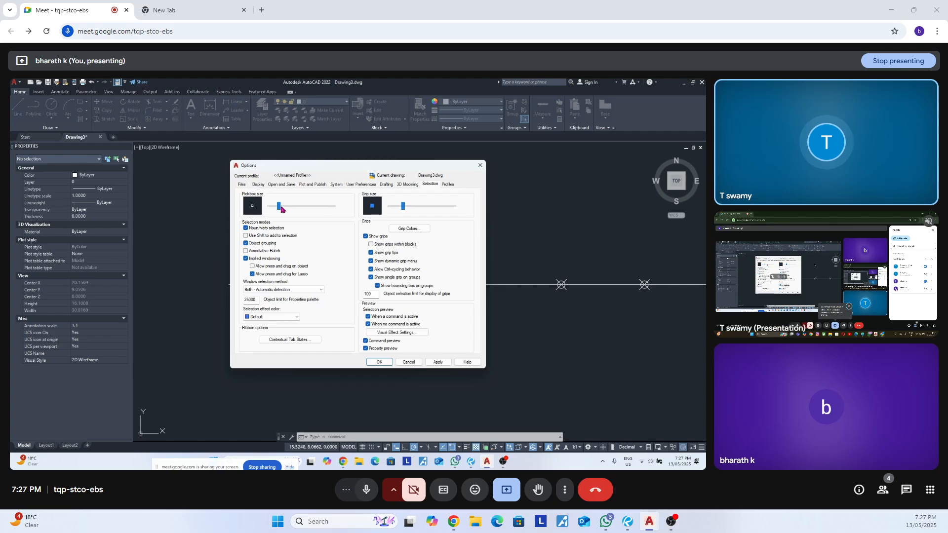
{"action": "left_click_drag", "start_coordinate": [279, 209], "coordinate": [310, 207]}
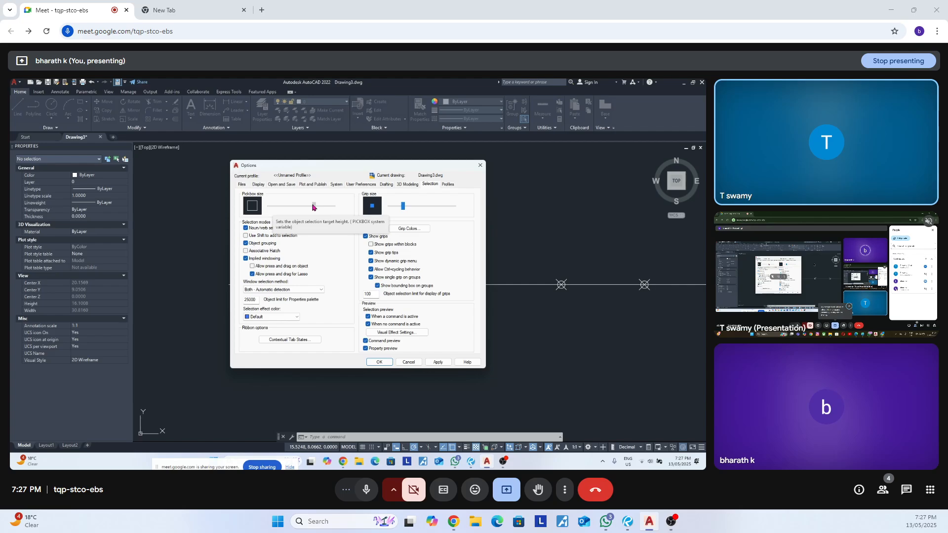
{"action": "left_click", "coordinate": [380, 363]}
{"action": "scroll", "coordinate": [351, 321], "scroll_direction": "down", "scroll_amount": 3}
{"action": "key", "text": "Escape"}
{"action": "key", "text": "Escape"}
{"action": "key", "text": "Escape"}
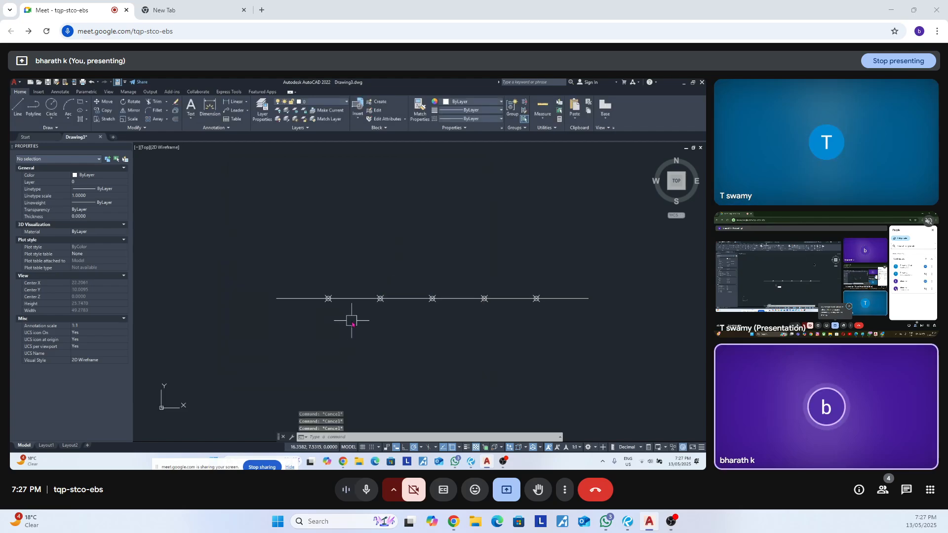
{"action": "type", "text": "xl"}
{"action": "key", "text": "Return"}
{"action": "scroll", "coordinate": [328, 310], "scroll_direction": "up", "scroll_amount": 2}
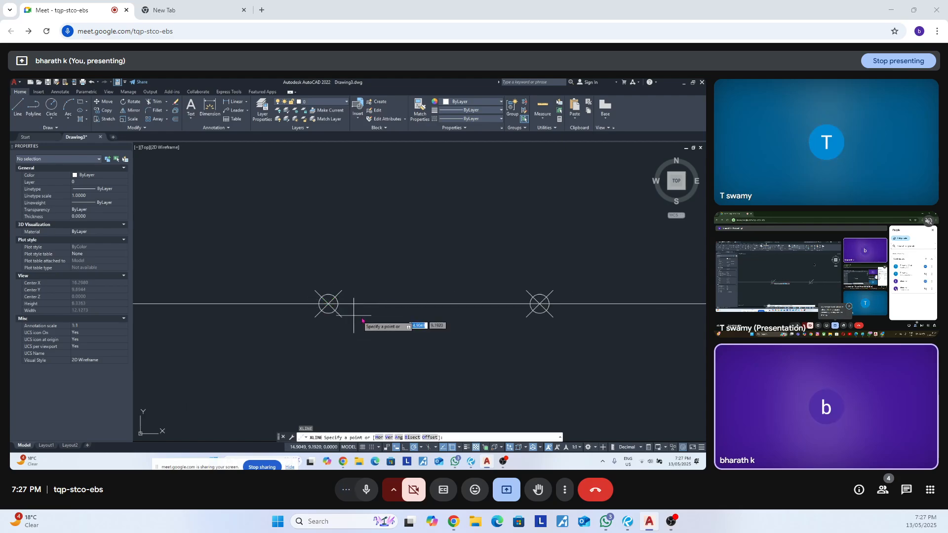
{"action": "scroll", "coordinate": [368, 321], "scroll_direction": "down", "scroll_amount": 2}
{"action": "key", "text": "Escape"}
{"action": "key", "text": "Return"}
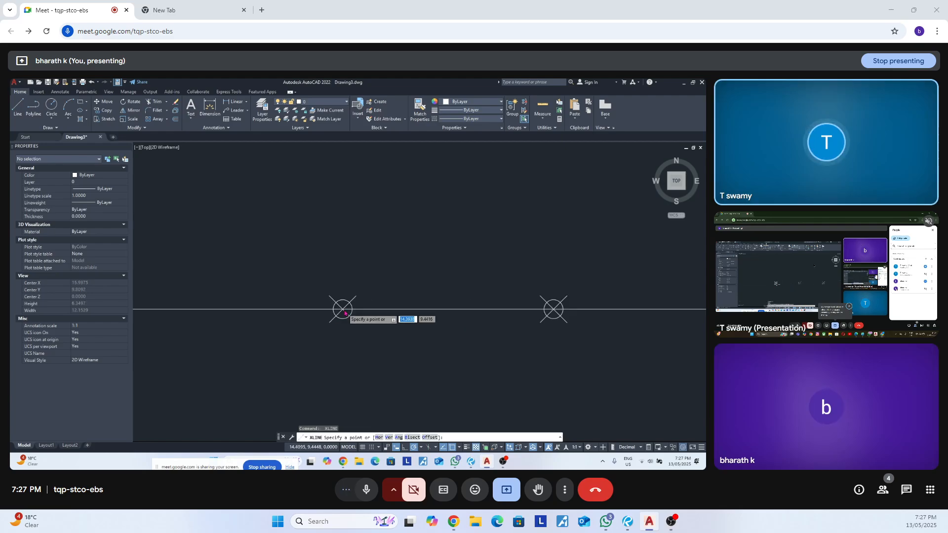
{"action": "scroll", "coordinate": [339, 316], "scroll_direction": "up", "scroll_amount": 4}
{"action": "key", "text": "Escape"}
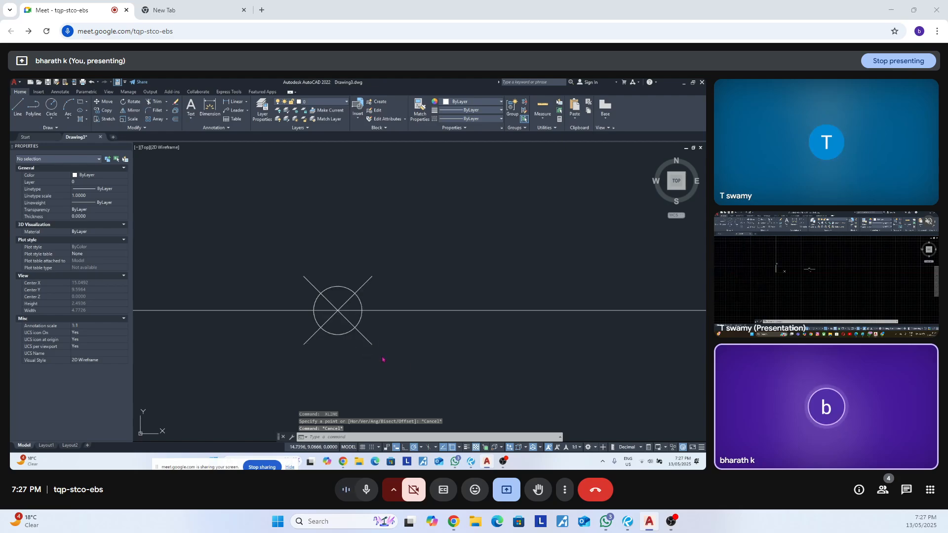
Reduce the pickbox size to a small square and make the grips slightly smaller in the selection options.
{"action": "type", "text": "op"}
{"action": "key", "text": "Return"}
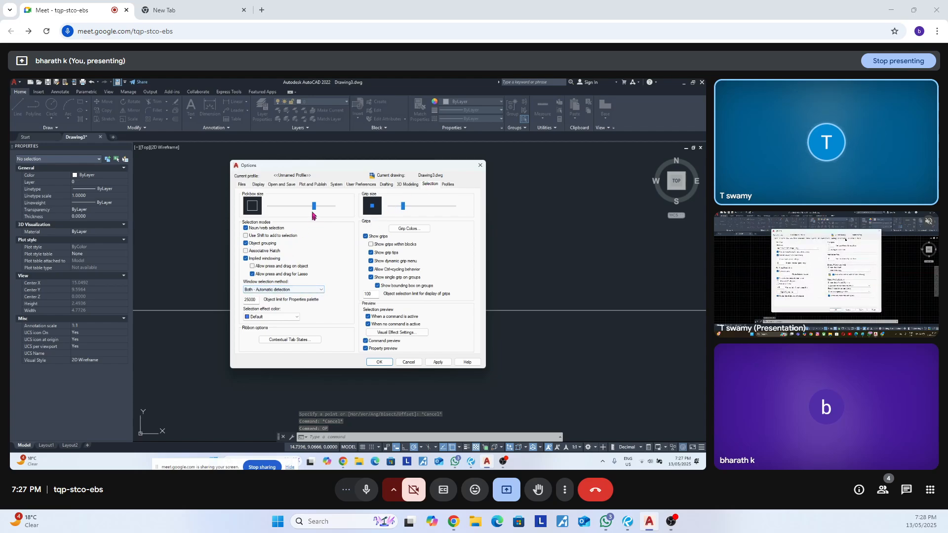
{"action": "left_click_drag", "start_coordinate": [314, 206], "coordinate": [282, 206]}
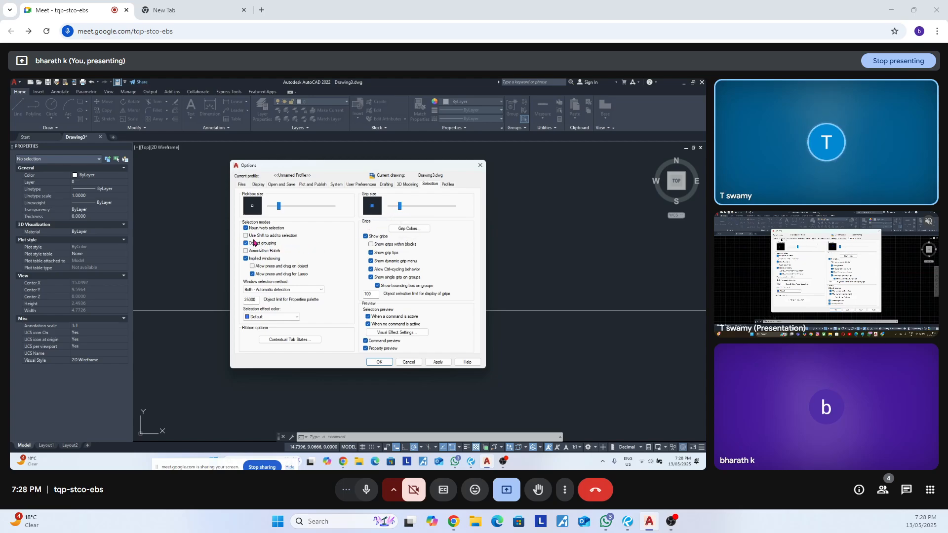
{"action": "left_click", "coordinate": [258, 185]}
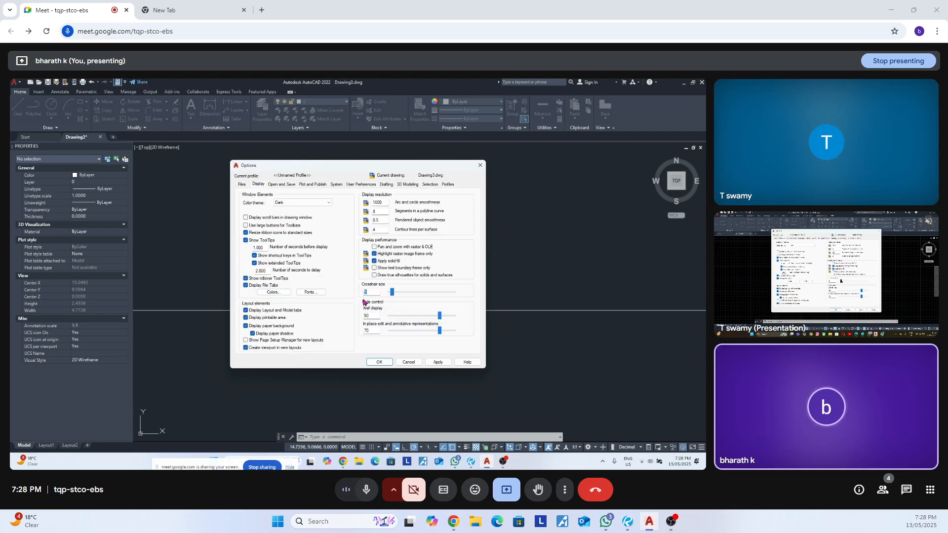
{"action": "left_click", "coordinate": [318, 185]}
{"action": "left_click", "coordinate": [260, 184]}
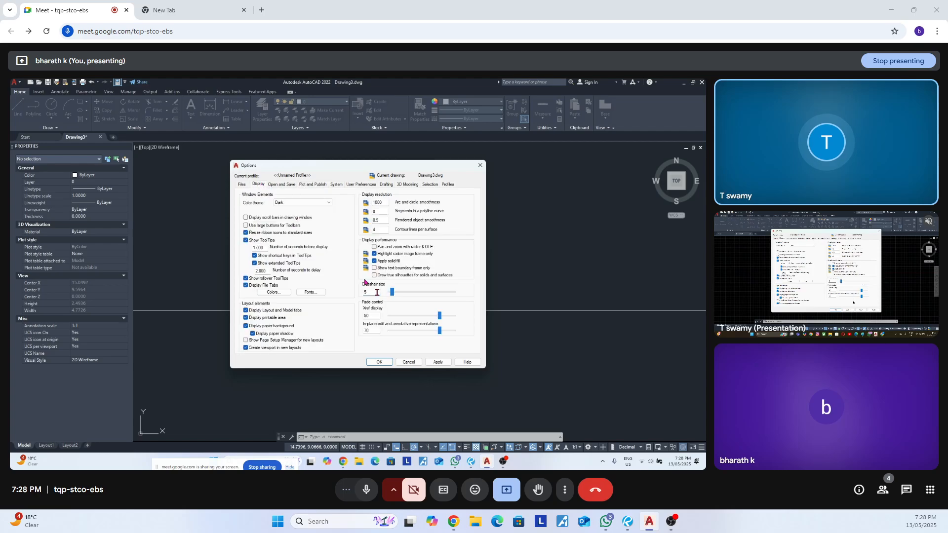
{"action": "left_click", "coordinate": [398, 185]}
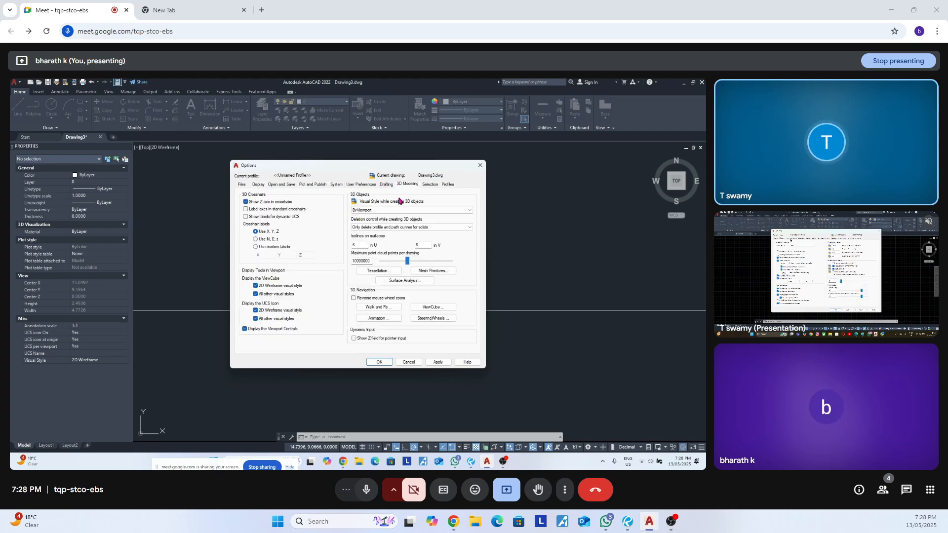
{"action": "left_click", "coordinate": [429, 184]}
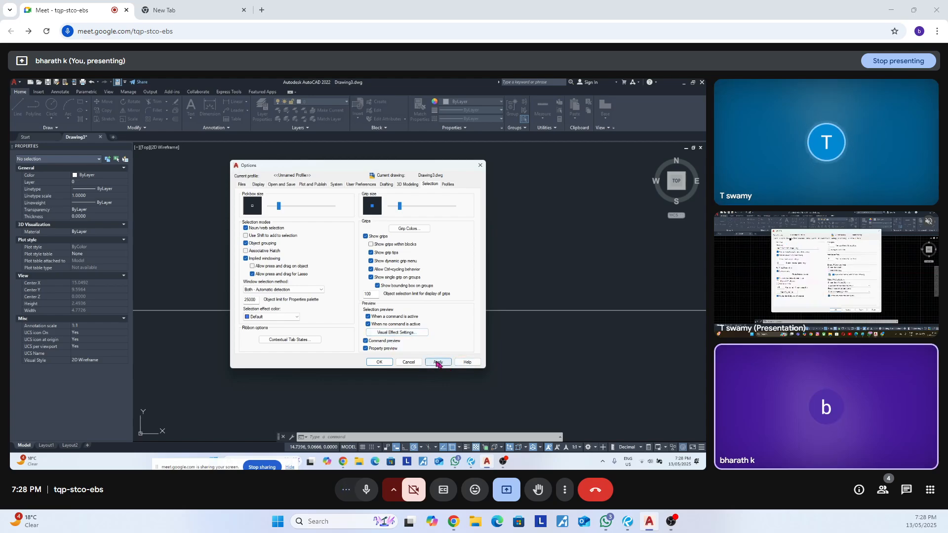
Set the crosshair size to 10 in the display options and apply it.
{"action": "left_click", "coordinate": [259, 185]}
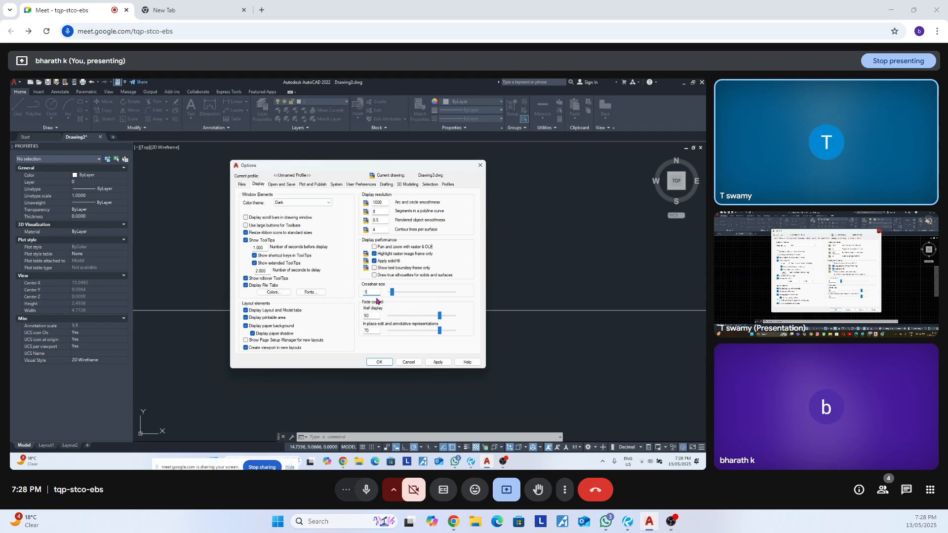
{"action": "left_click", "coordinate": [379, 362]}
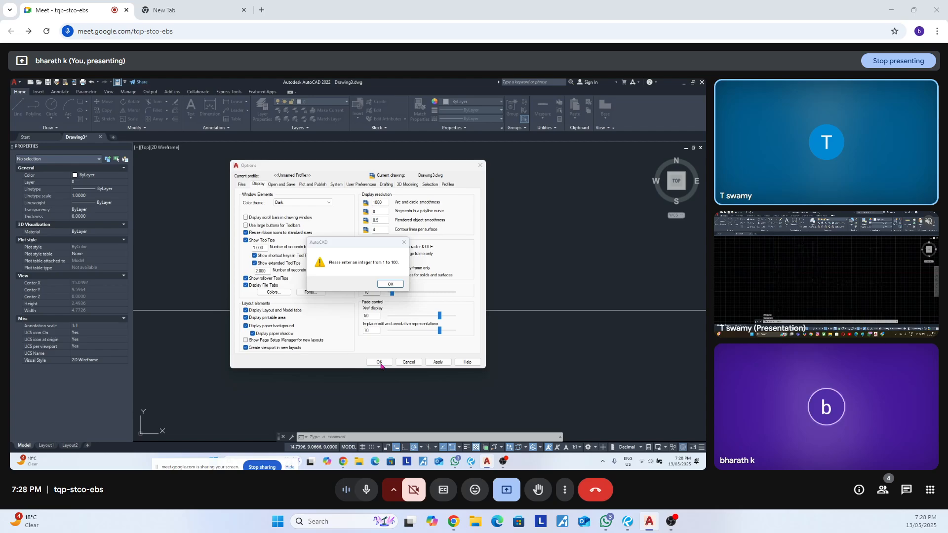
{"action": "left_click", "coordinate": [388, 285]}
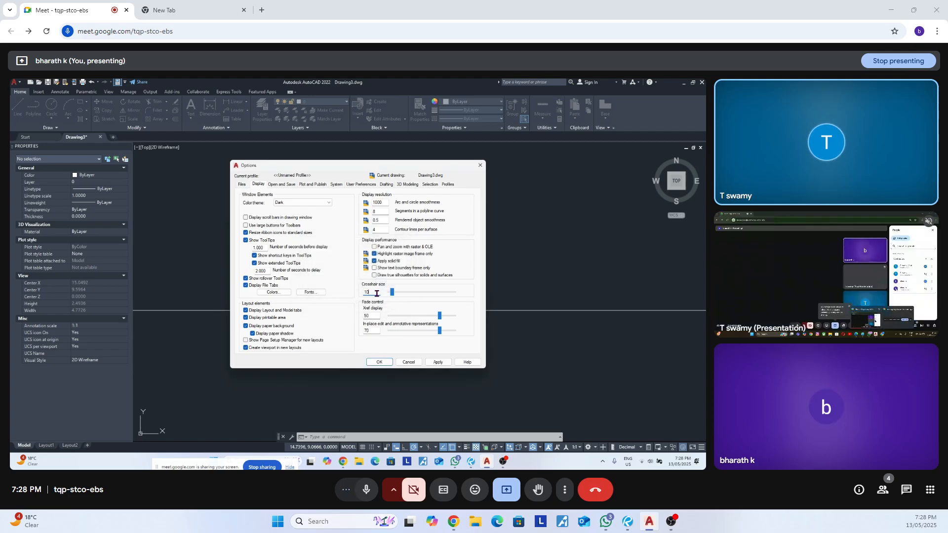
{"action": "left_click", "coordinate": [438, 362]}
{"action": "left_click", "coordinate": [399, 363]}
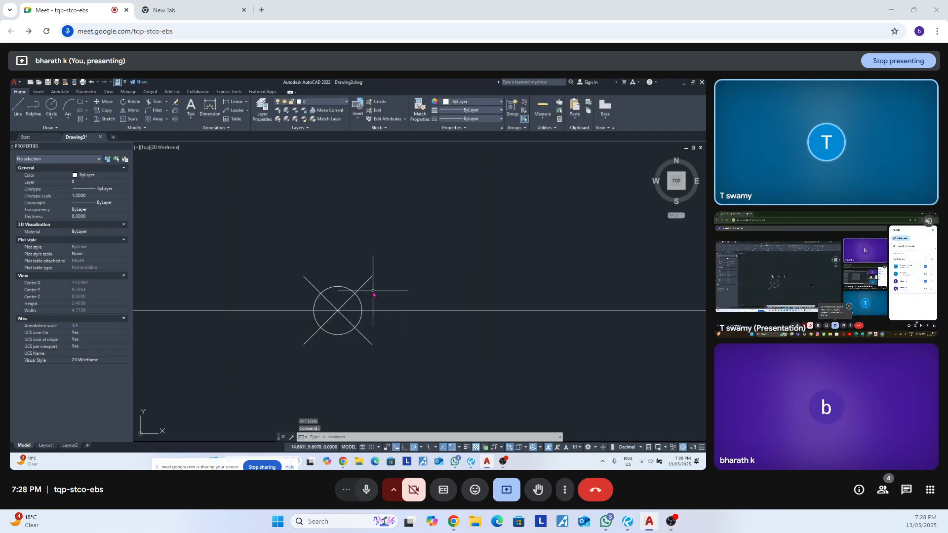
{"action": "type", "text": "xl"}
{"action": "key", "text": "Return"}
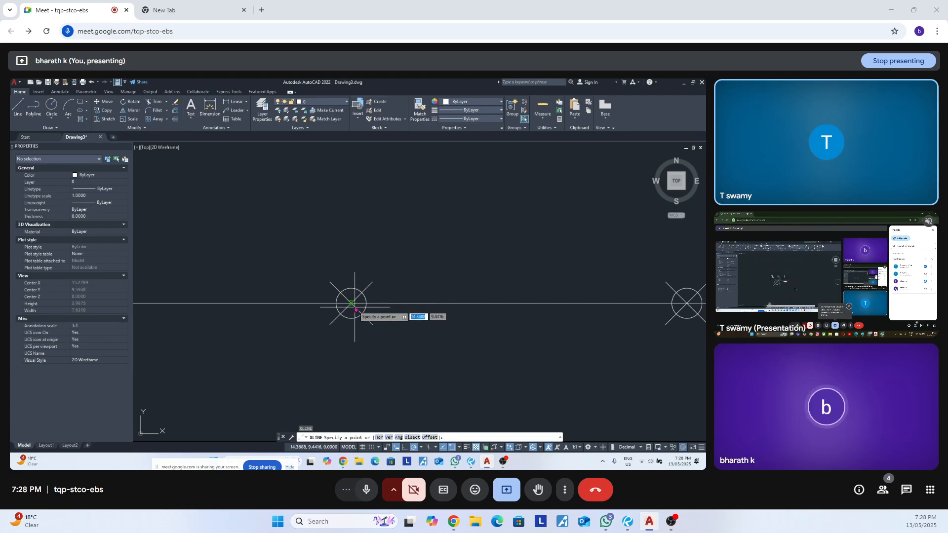
{"action": "key", "text": "Escape"}
{"action": "key", "text": "Escape"}
{"action": "key", "text": "Escape"}
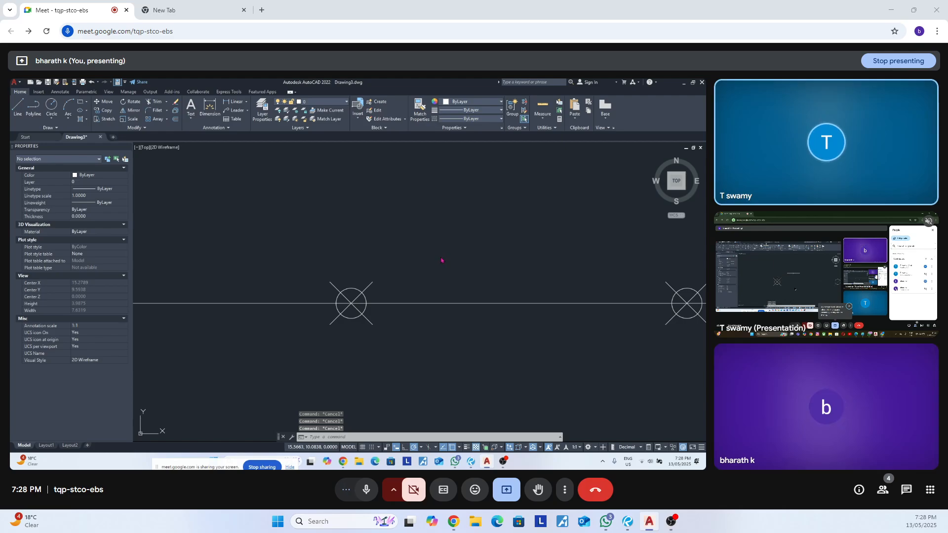
Set the crosshair size to 5 in the display options and apply it.
{"action": "type", "text": "op"}
{"action": "key", "text": "Return"}
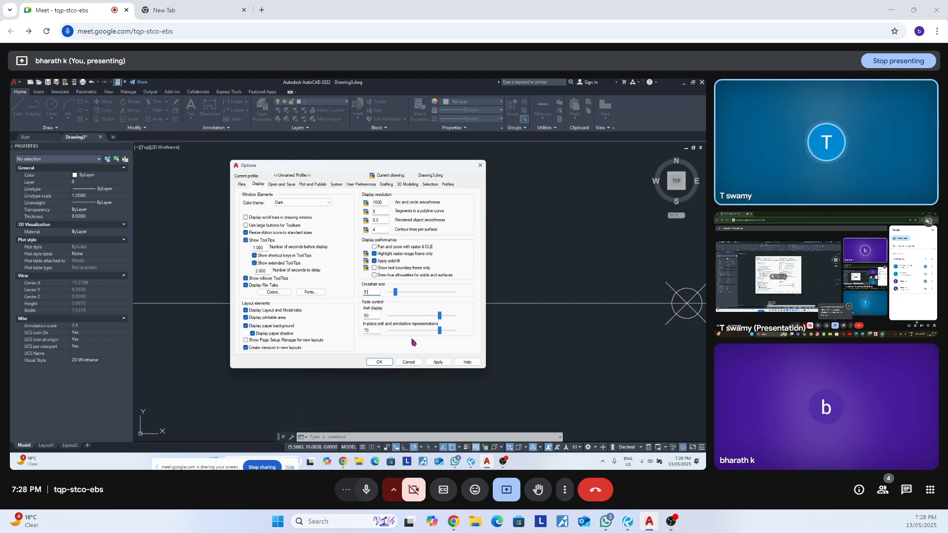
{"action": "type", "text": "5"}
{"action": "left_click", "coordinate": [438, 362]}
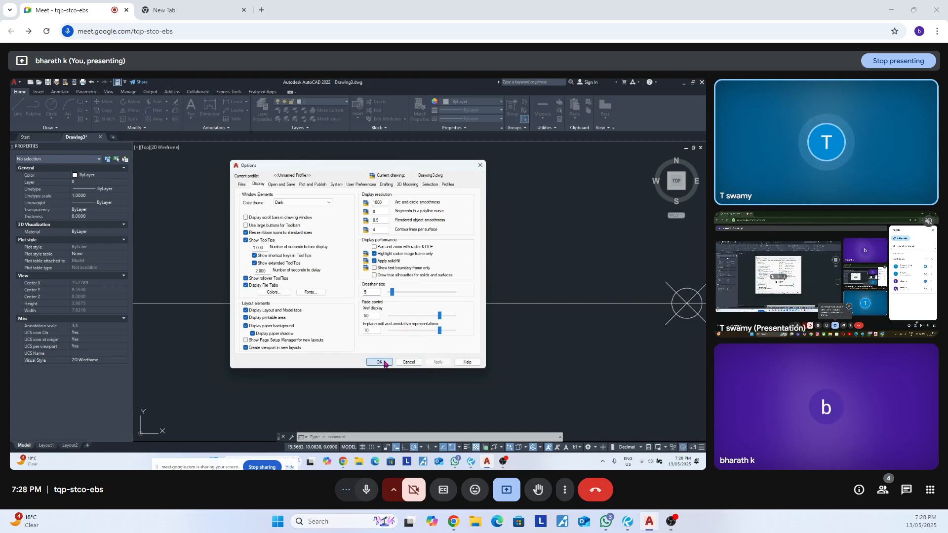
{"action": "left_click", "coordinate": [384, 364]}
{"action": "key", "text": "Escape"}
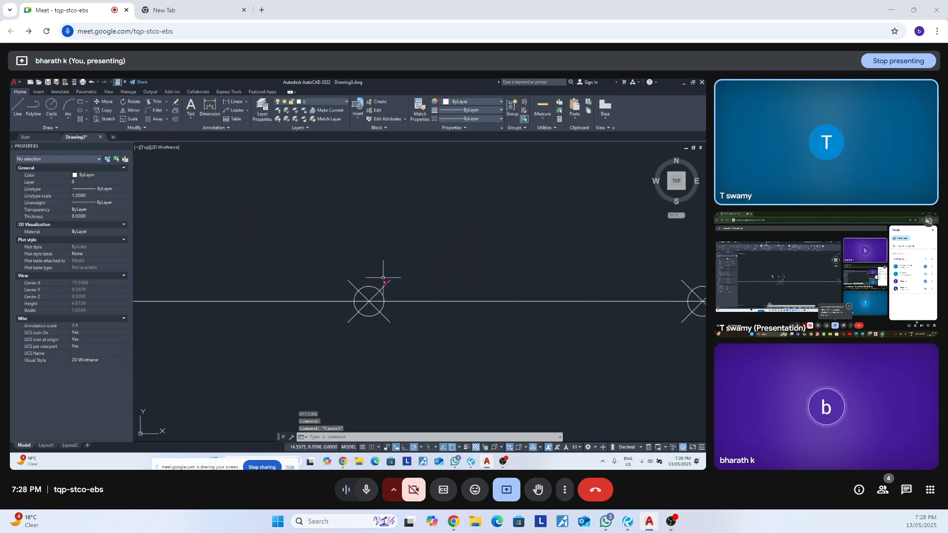
Draw a vertical construction line through the centre of the division point on the horizontal line.
{"action": "type", "text": "xl"}
{"action": "key", "text": "Return"}
{"action": "scroll", "coordinate": [376, 311], "scroll_direction": "up", "scroll_amount": 4}
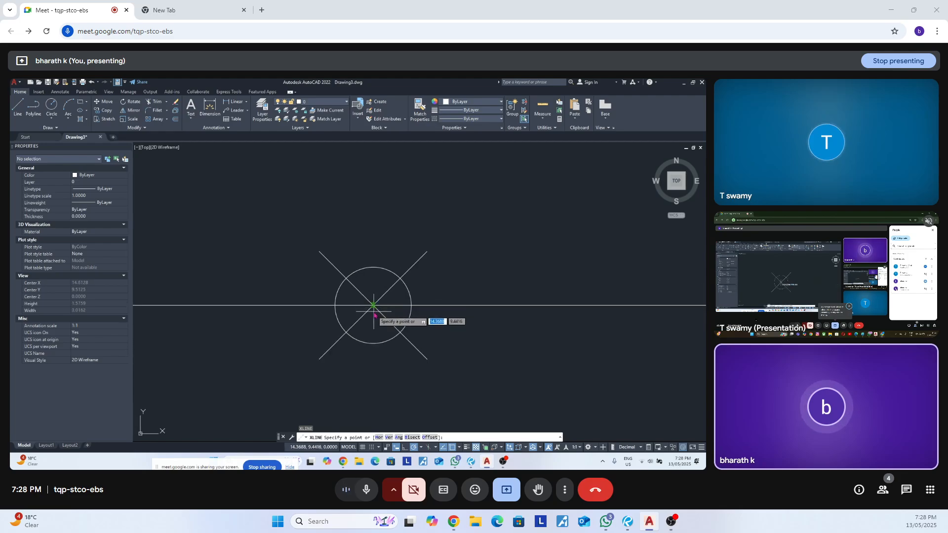
{"action": "scroll", "coordinate": [374, 315], "scroll_direction": "up", "scroll_amount": 5}
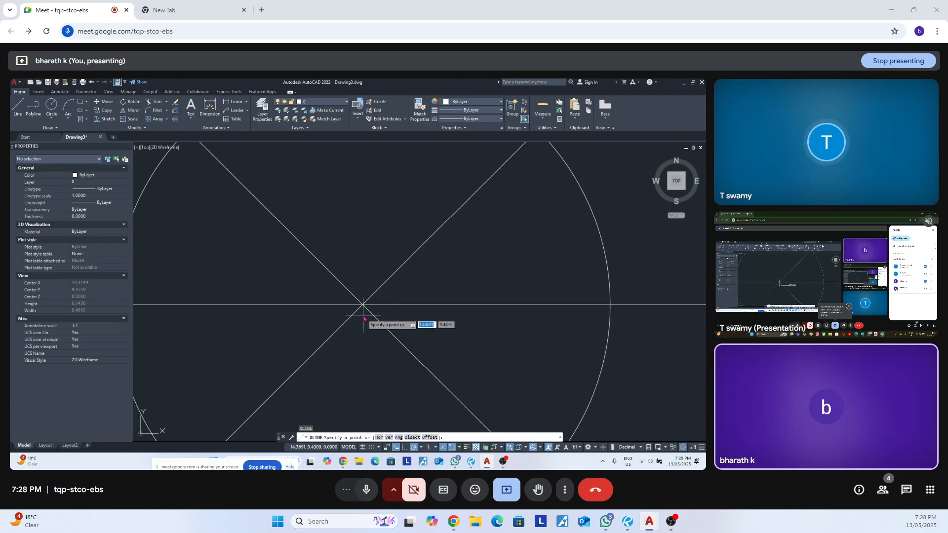
{"action": "left_click", "coordinate": [365, 317]}
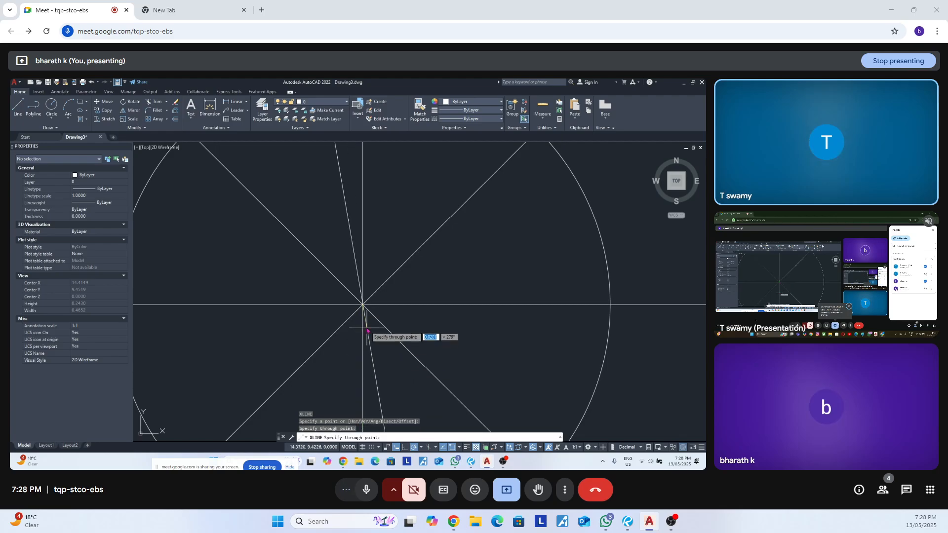
{"action": "key", "text": "Escape"}
{"action": "scroll", "coordinate": [366, 316], "scroll_direction": "up", "scroll_amount": 3}
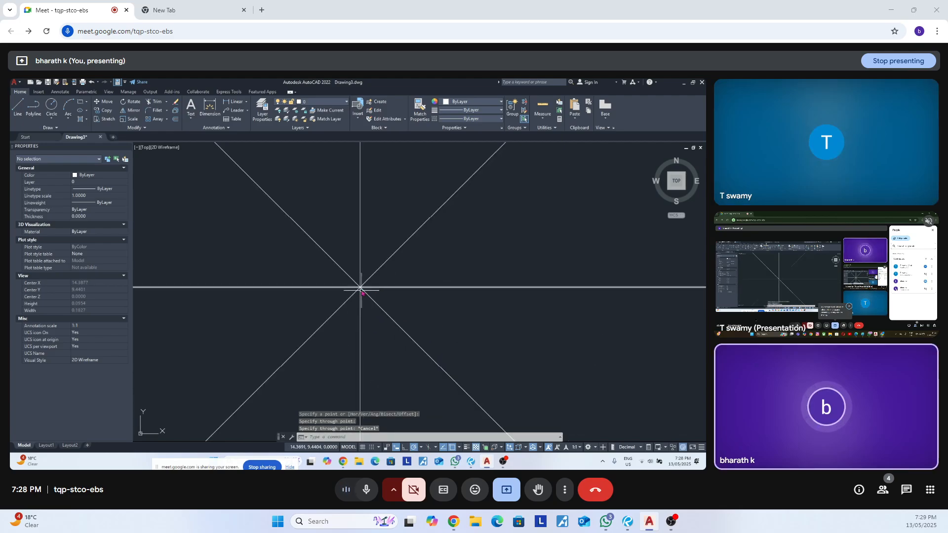
Erase the vertical construction line at the division point.
{"action": "left_click", "coordinate": [360, 232]}
{"action": "type", "text": "E"}
{"action": "key", "text": "Return"}
{"action": "scroll", "coordinate": [345, 242], "scroll_direction": "down", "scroll_amount": 5}
{"action": "scroll", "coordinate": [331, 246], "scroll_direction": "up", "scroll_amount": 3}
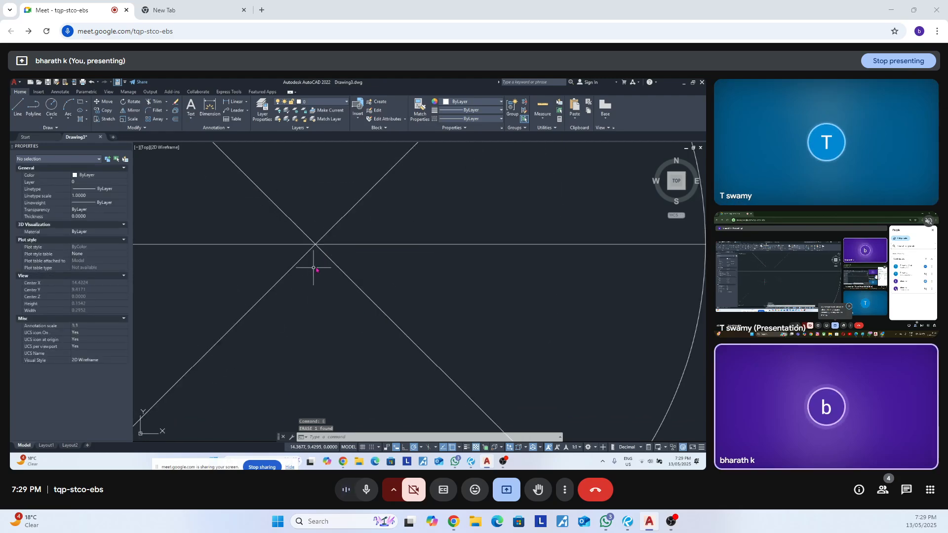
{"action": "scroll", "coordinate": [313, 268], "scroll_direction": "down", "scroll_amount": 3}
{"action": "type", "text": "ddt"}
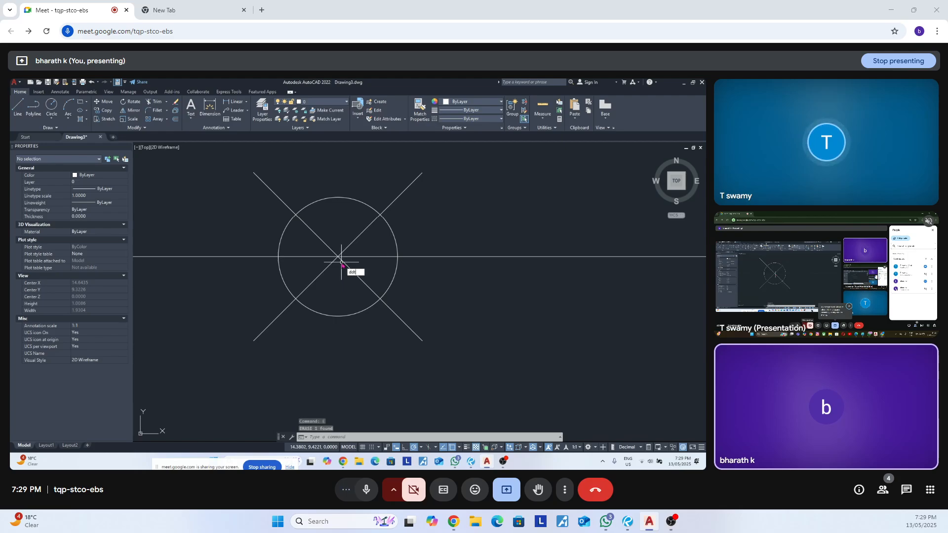
{"action": "type", "text": "y"}
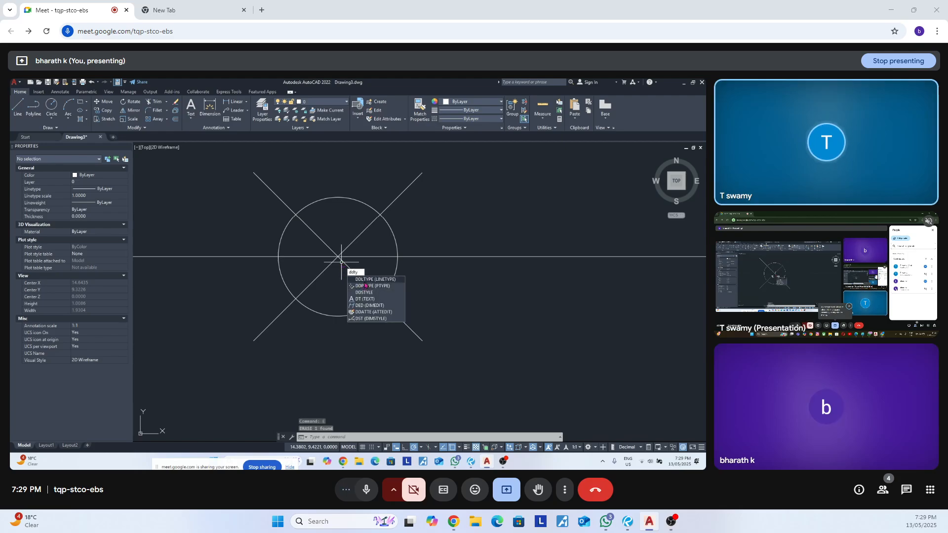
{"action": "key", "text": "Return"}
{"action": "key", "text": "Escape"}
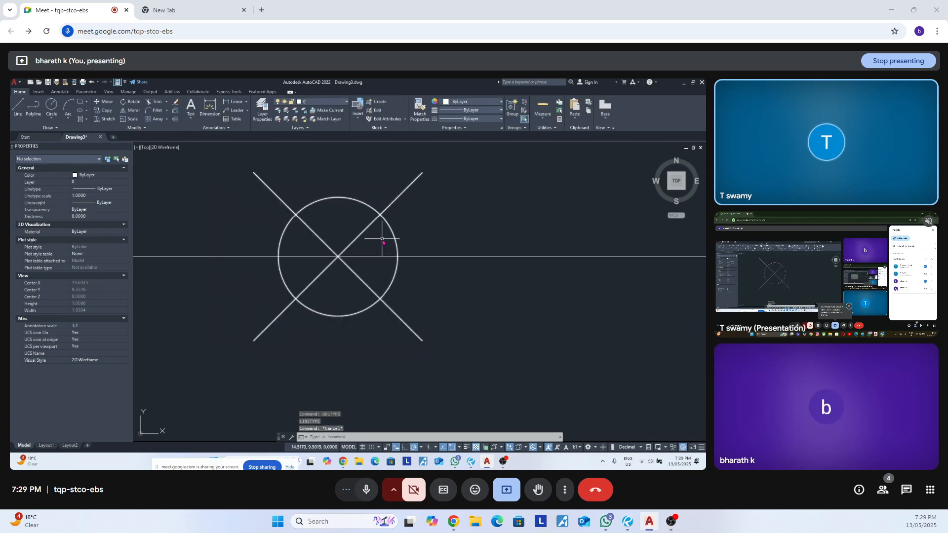
{"action": "type", "text": "ddt"}
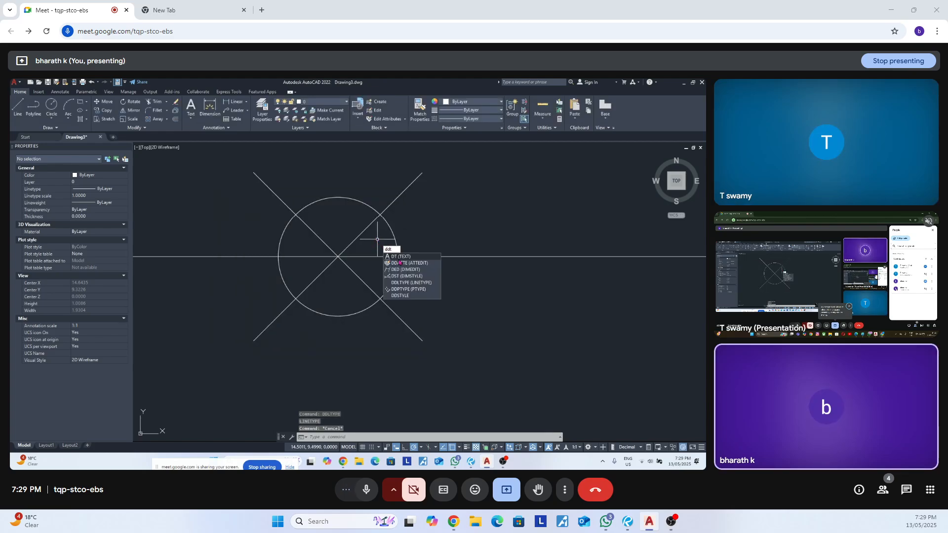
{"action": "key", "text": "Escape"}
Replace the circle-with-X point style with a plain style that draws no symbol at the division points.
{"action": "type", "text": "dd"}
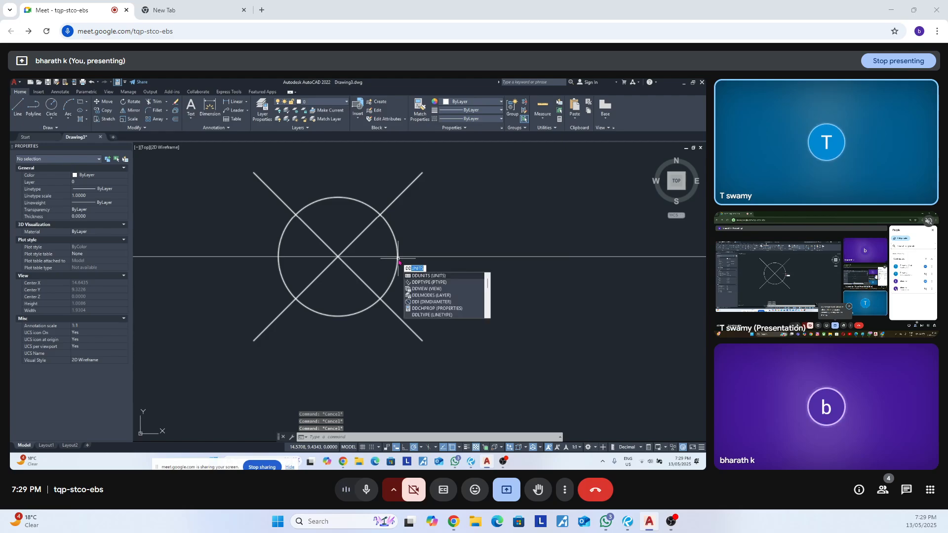
{"action": "left_click", "coordinate": [443, 283]}
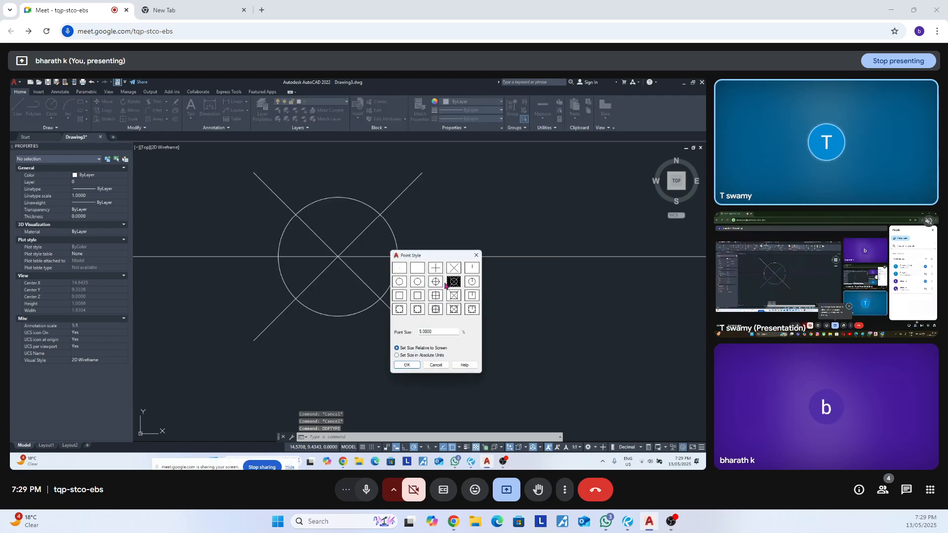
{"action": "left_click", "coordinate": [407, 365]}
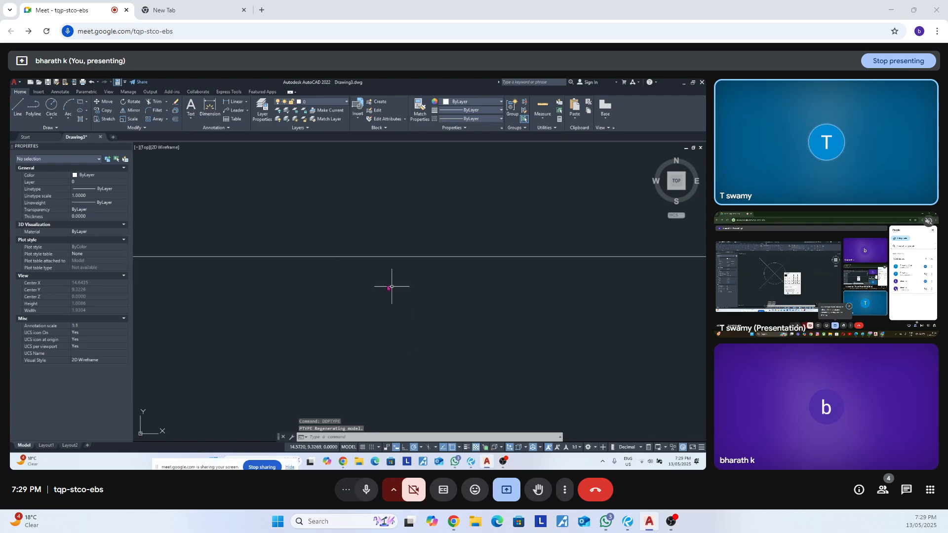
Window-select across the horizontal line to check for its division points, and clear the selection.
{"action": "scroll", "coordinate": [346, 282], "scroll_direction": "down", "scroll_amount": 10}
{"action": "left_click", "coordinate": [290, 254]}
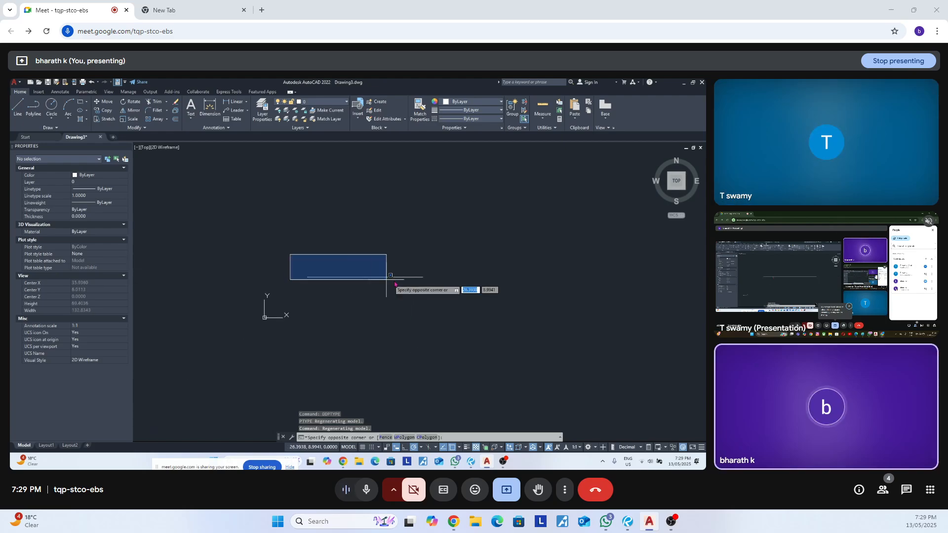
{"action": "left_click", "coordinate": [409, 286]}
{"action": "scroll", "coordinate": [311, 277], "scroll_direction": "up", "scroll_amount": 5}
{"action": "key", "text": "Escape"}
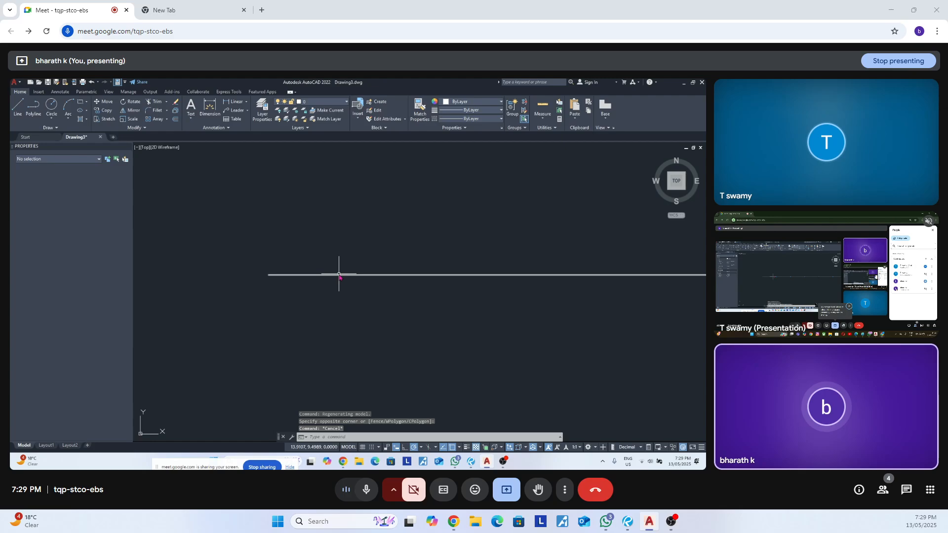
{"action": "type", "text": "xl"}
{"action": "key", "text": "Return"}
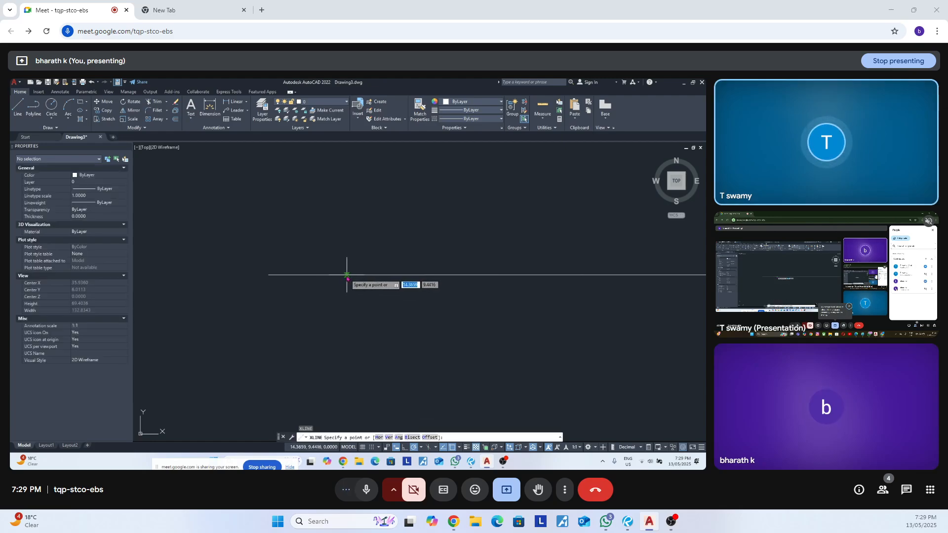
{"action": "scroll", "coordinate": [340, 277], "scroll_direction": "up", "scroll_amount": 10}
{"action": "scroll", "coordinate": [420, 261], "scroll_direction": "down", "scroll_amount": 4}
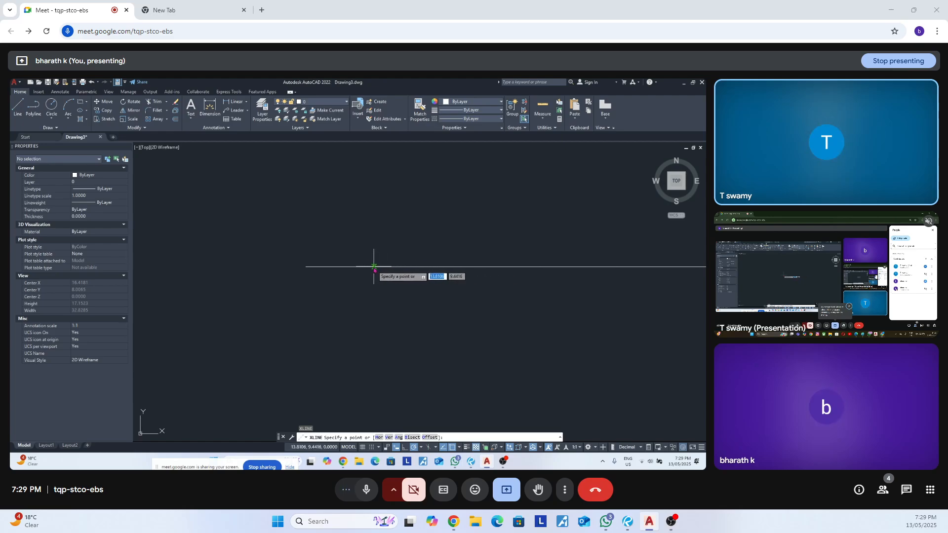
{"action": "scroll", "coordinate": [374, 269], "scroll_direction": "up", "scroll_amount": 2}
{"action": "key", "text": "Escape"}
Reveal the first two division points near the line's left end with a window selection, and deselect them.
{"action": "left_click", "coordinate": [300, 228]}
{"action": "left_click", "coordinate": [533, 306]}
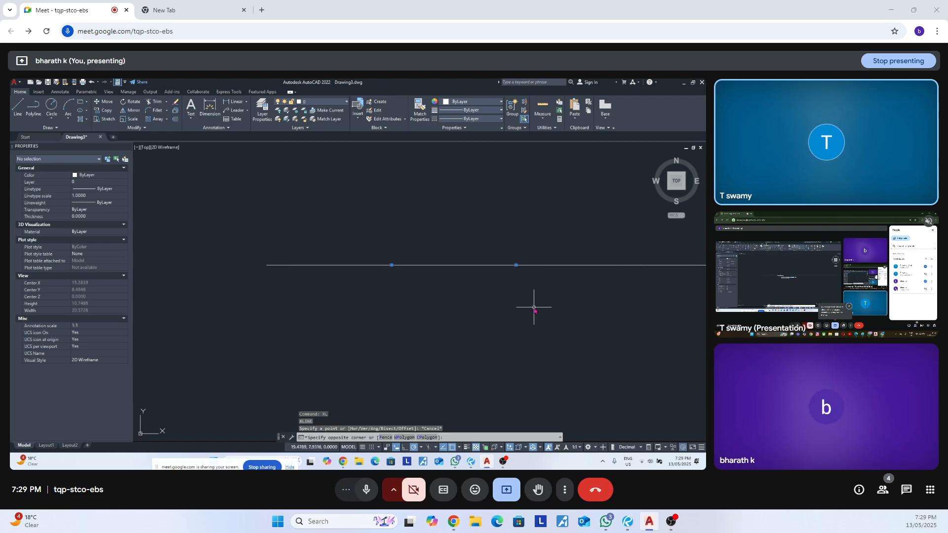
{"action": "key", "text": "Escape"}
{"action": "key", "text": "Return"}
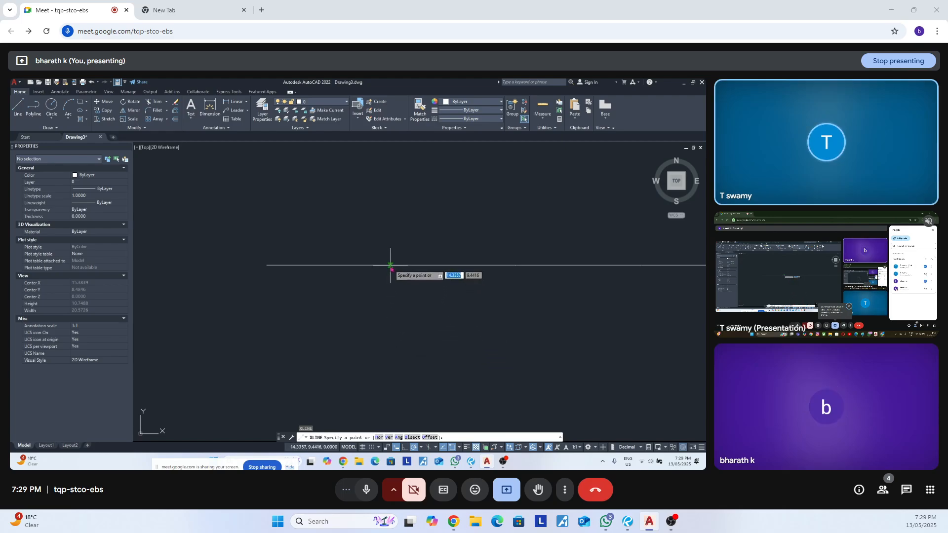
{"action": "scroll", "coordinate": [393, 261], "scroll_direction": "up", "scroll_amount": 3}
{"action": "scroll", "coordinate": [385, 281], "scroll_direction": "up", "scroll_amount": 5}
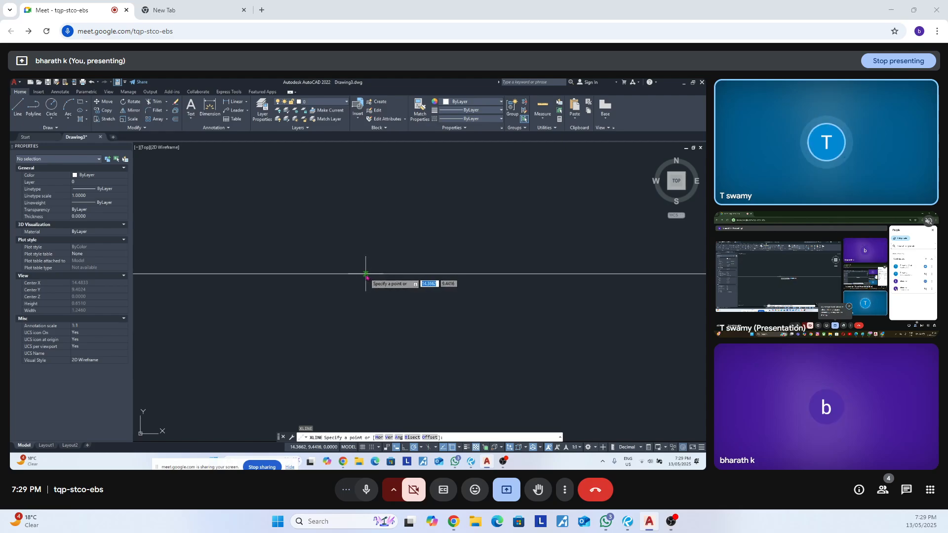
{"action": "key", "text": "Escape"}
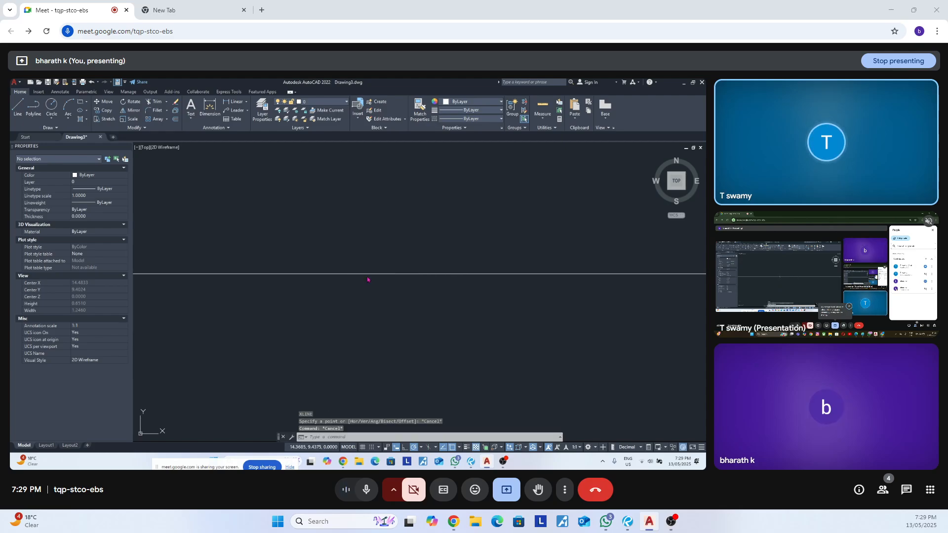
Enable the Node object snap mode in the drafting settings.
{"action": "type", "text": "ds"}
{"action": "key", "text": "Return"}
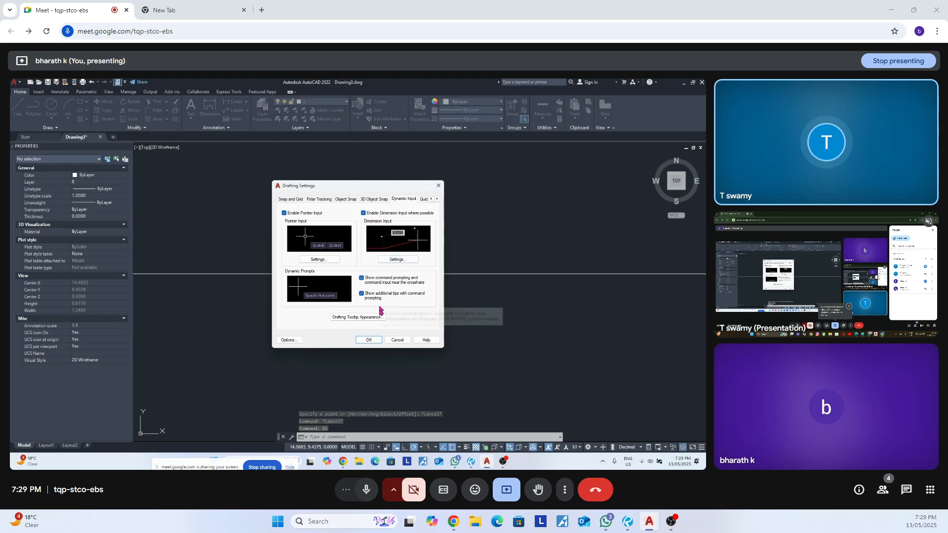
{"action": "left_click", "coordinate": [298, 200]}
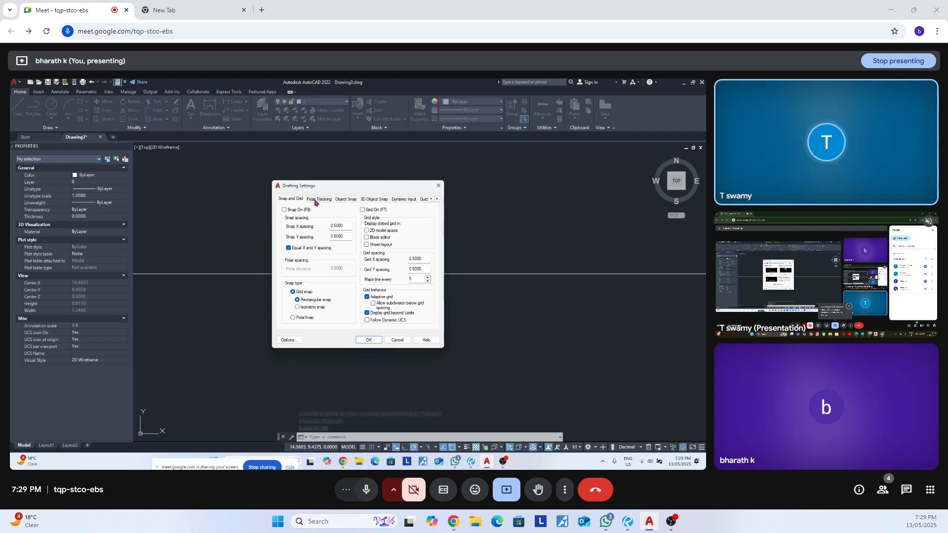
{"action": "left_click", "coordinate": [346, 200]}
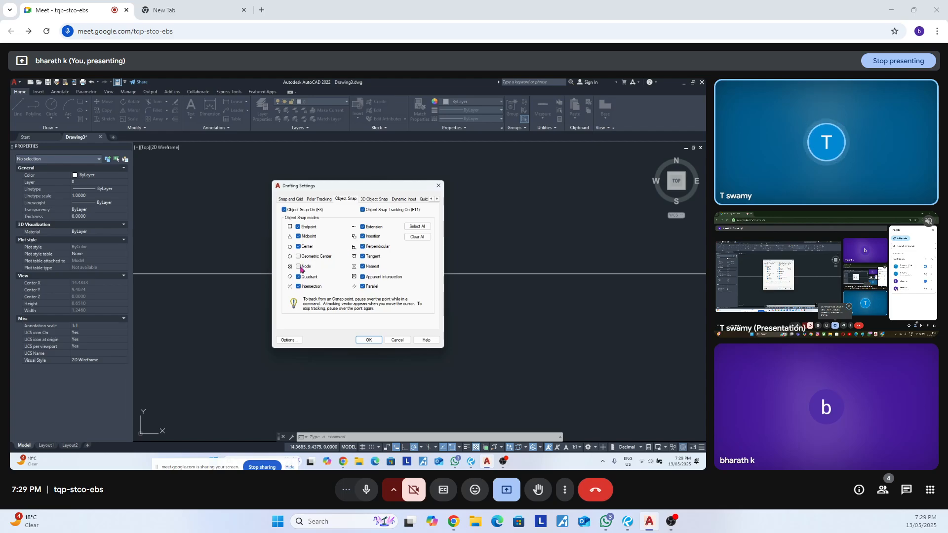
{"action": "left_click", "coordinate": [368, 341]}
{"action": "scroll", "coordinate": [370, 292], "scroll_direction": "down", "scroll_amount": 2}
{"action": "type", "text": "xl"}
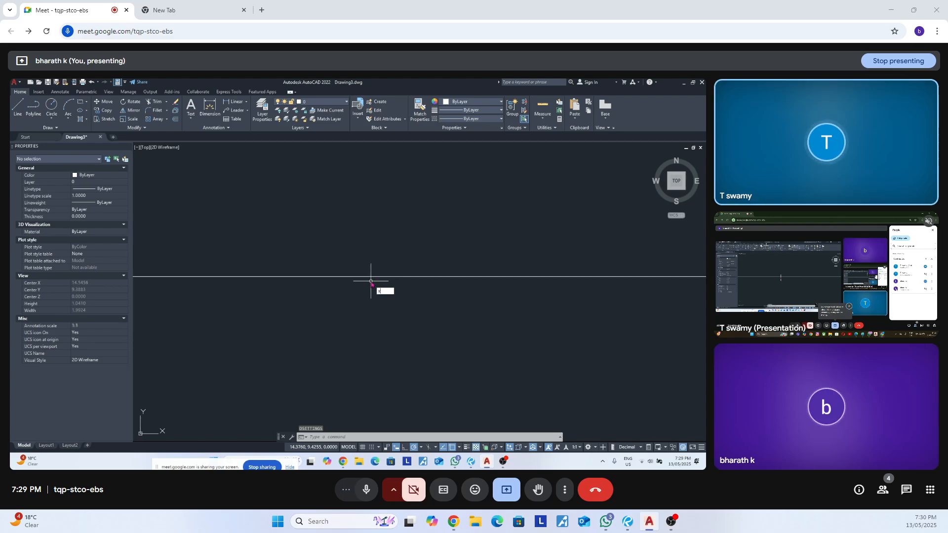
{"action": "key", "text": "Return"}
{"action": "scroll", "coordinate": [375, 276], "scroll_direction": "down", "scroll_amount": 2}
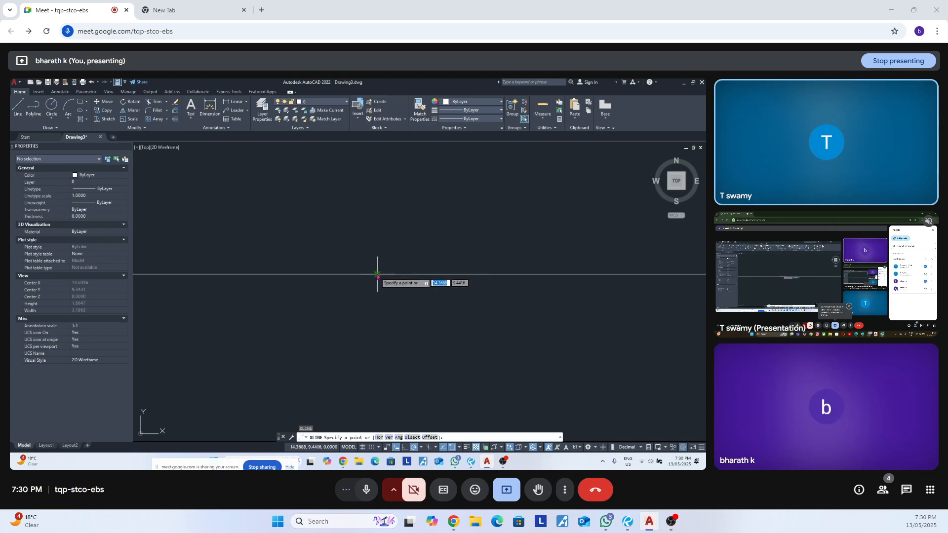
{"action": "left_click", "coordinate": [378, 274]}
{"action": "scroll", "coordinate": [380, 282], "scroll_direction": "up", "scroll_amount": 3}
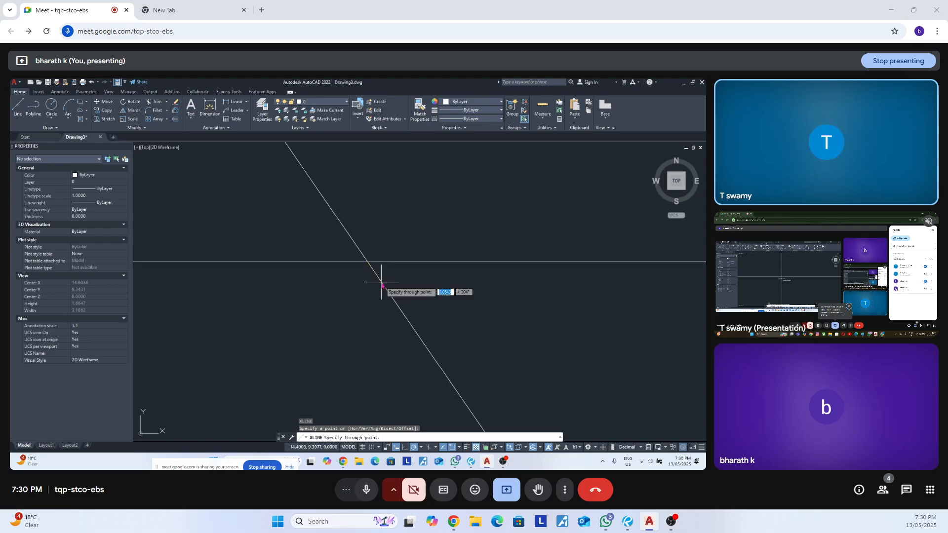
{"action": "key", "text": "Escape"}
{"action": "key", "text": "Escape"}
{"action": "key", "text": "Escape"}
{"action": "key", "text": "Escape"}
Draw a vertical construction line through the first division point by snapping to its node on the horizontal line.
{"action": "key", "text": "Return"}
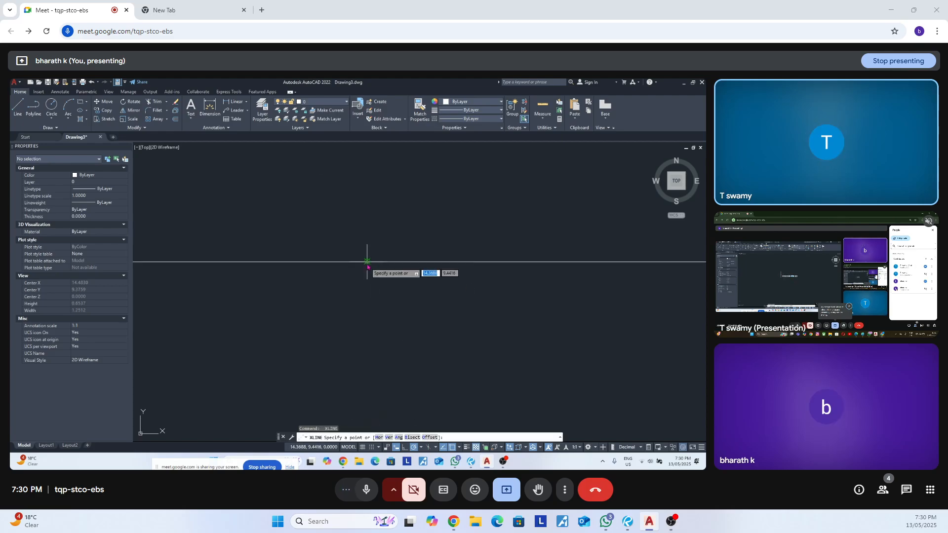
{"action": "left_click", "coordinate": [368, 262]}
{"action": "key", "text": "Escape"}
{"action": "scroll", "coordinate": [377, 301], "scroll_direction": "down", "scroll_amount": 2}
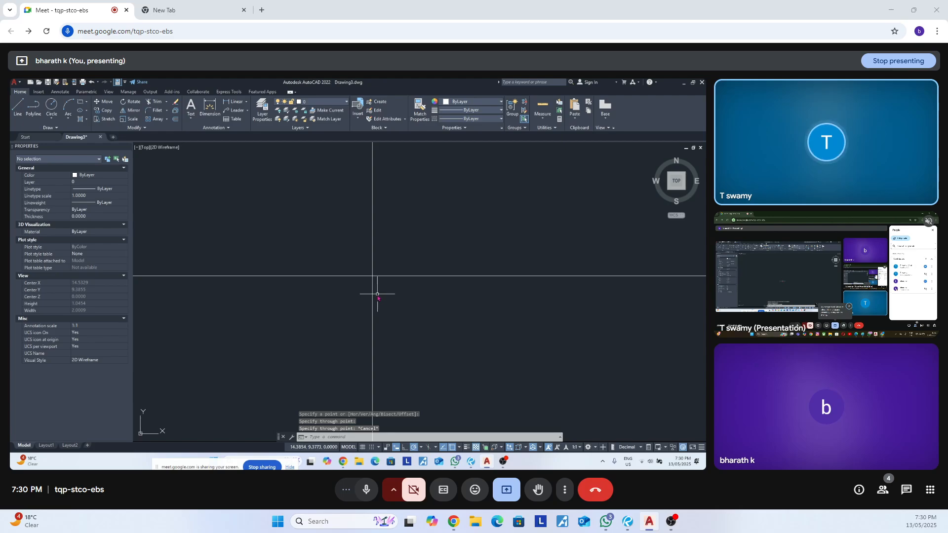
Set the point style to the circle with an X so the division points are marked.
{"action": "type", "text": "ddptype"}
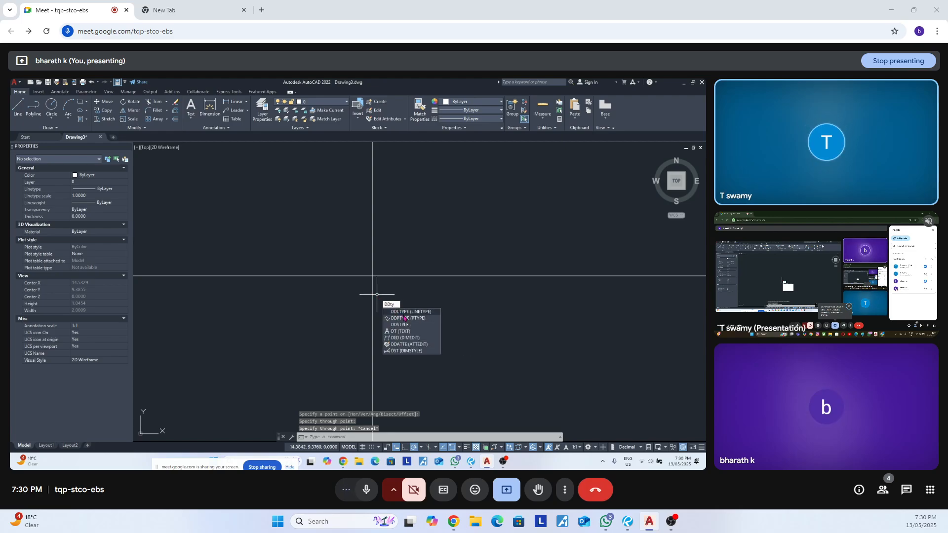
{"action": "key", "text": "Return"}
{"action": "left_click", "coordinate": [454, 283]}
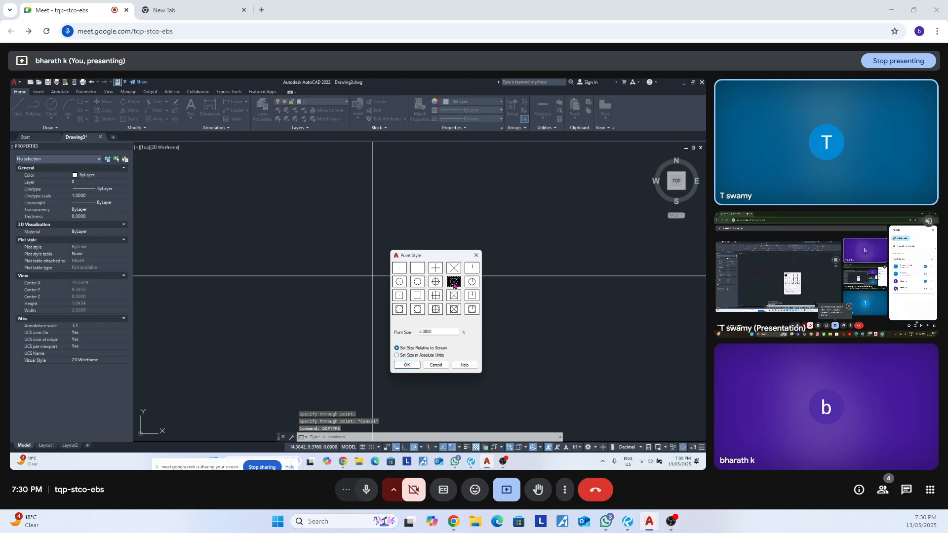
{"action": "left_click", "coordinate": [407, 365]}
Erase the vertical construction line passing through the marked division point.
{"action": "left_click", "coordinate": [372, 328]}
{"action": "type", "text": "E"}
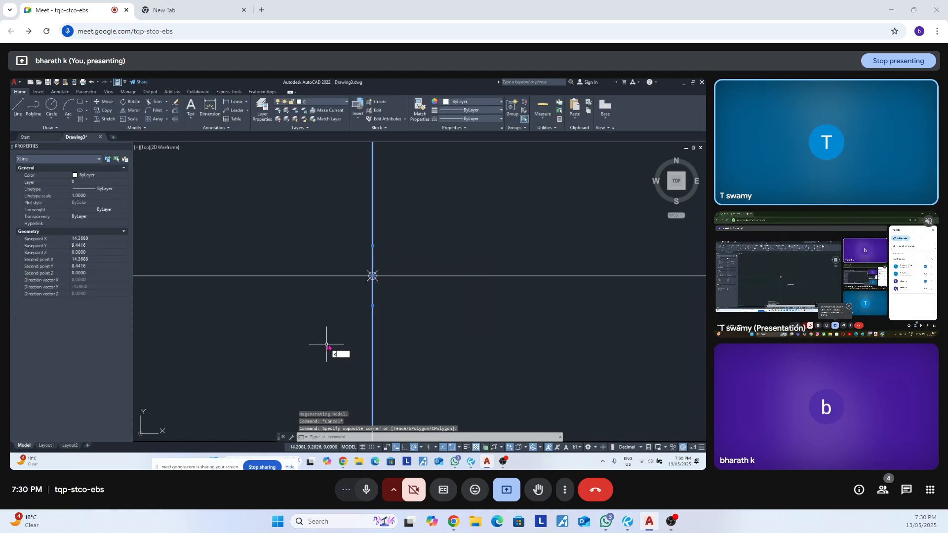
{"action": "key", "text": "Return"}
{"action": "type", "text": "C"}
{"action": "key", "text": "Escape"}
Draw a vertical construction line snapped to the circle-with-X marker on the horizontal line.
{"action": "type", "text": "XL"}
{"action": "key", "text": "Return"}
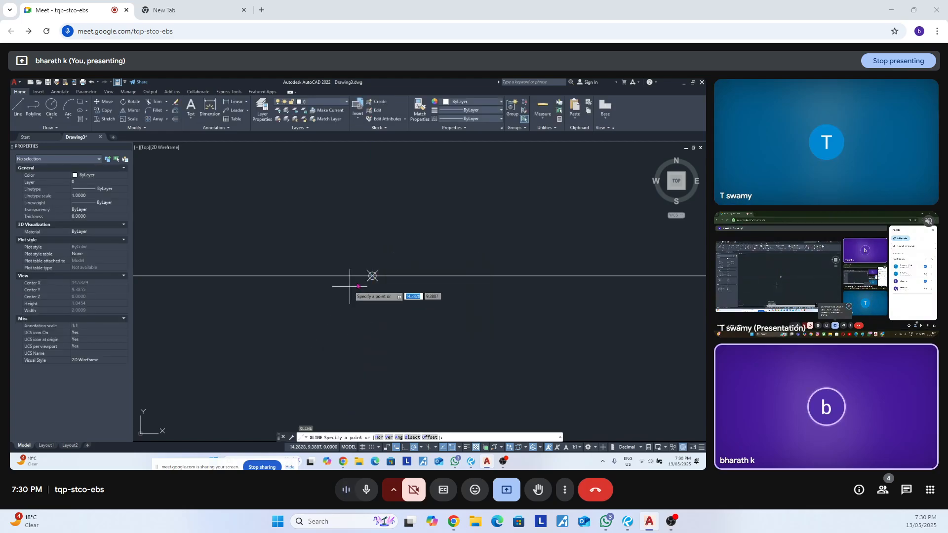
{"action": "left_click", "coordinate": [372, 276]}
{"action": "left_click", "coordinate": [369, 330]}
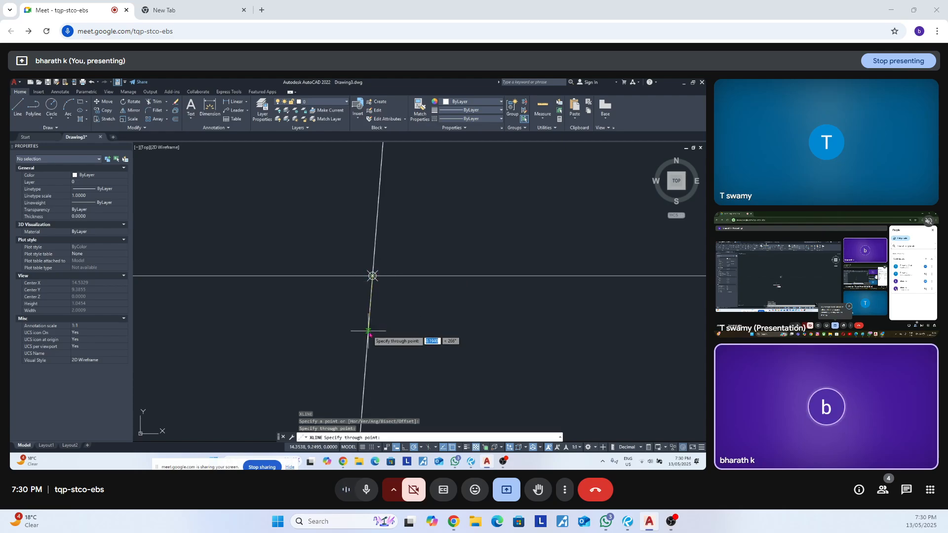
{"action": "key", "text": "Escape"}
Erase the construction line just drawn through the circle-with-X marker, keeping the horizontal line.
{"action": "left_click", "coordinate": [401, 313]}
{"action": "left_click", "coordinate": [328, 330]}
{"action": "type", "text": "E"}
{"action": "key", "text": "Return"}
{"action": "scroll", "coordinate": [358, 308], "scroll_direction": "down", "scroll_amount": 2}
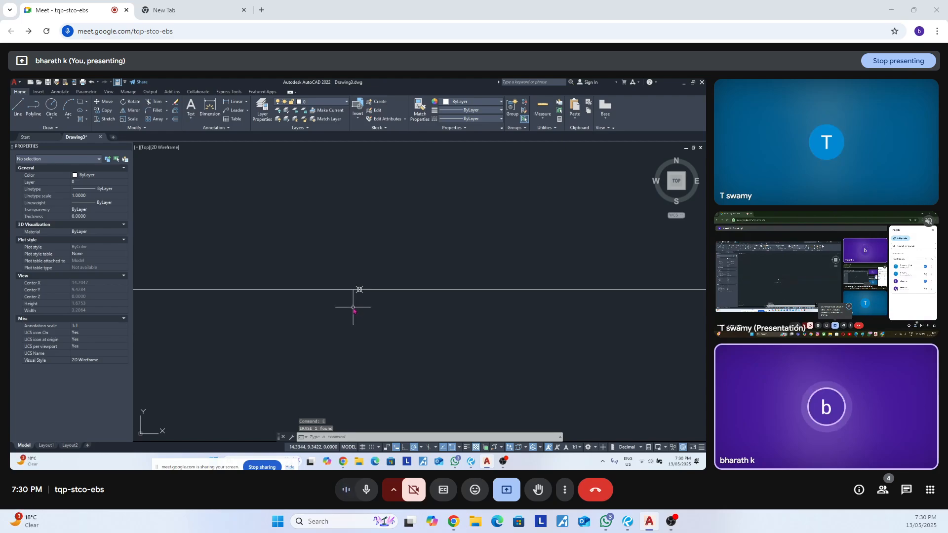
Review the Node object snap mode in the drafting settings and close them without changes.
{"action": "type", "text": "ds"}
{"action": "key", "text": "Return"}
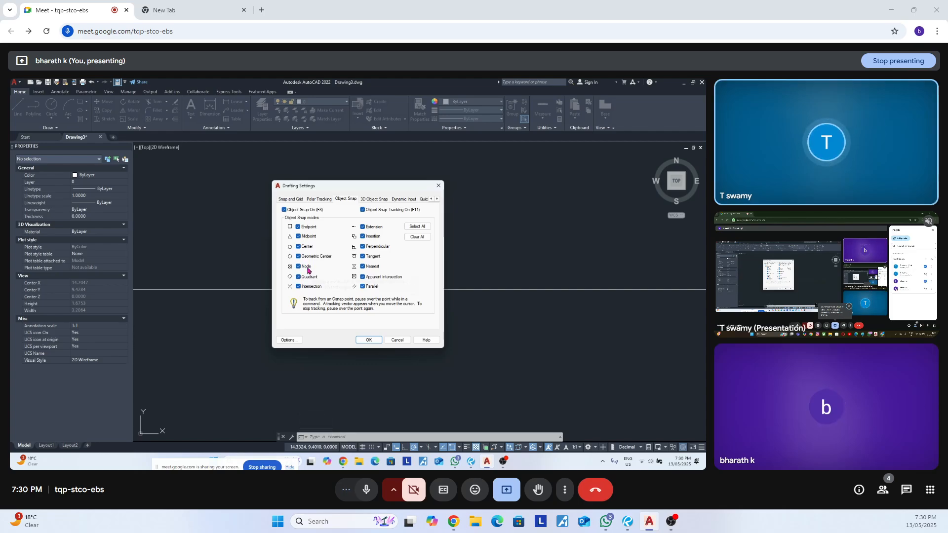
{"action": "left_click", "coordinate": [438, 186]}
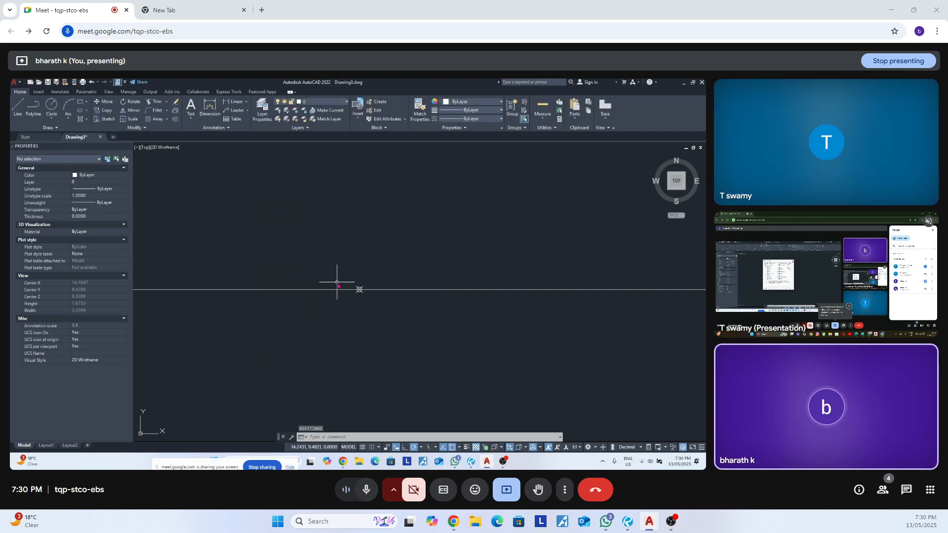
Window-select the marked division point on the horizontal line and clear the selection.
{"action": "left_click", "coordinate": [336, 281]}
{"action": "left_click", "coordinate": [377, 313]}
{"action": "scroll", "coordinate": [320, 310], "scroll_direction": "down", "scroll_amount": 5}
{"action": "scroll", "coordinate": [321, 311], "scroll_direction": "down", "scroll_amount": 1}
{"action": "key", "text": "Escape"}
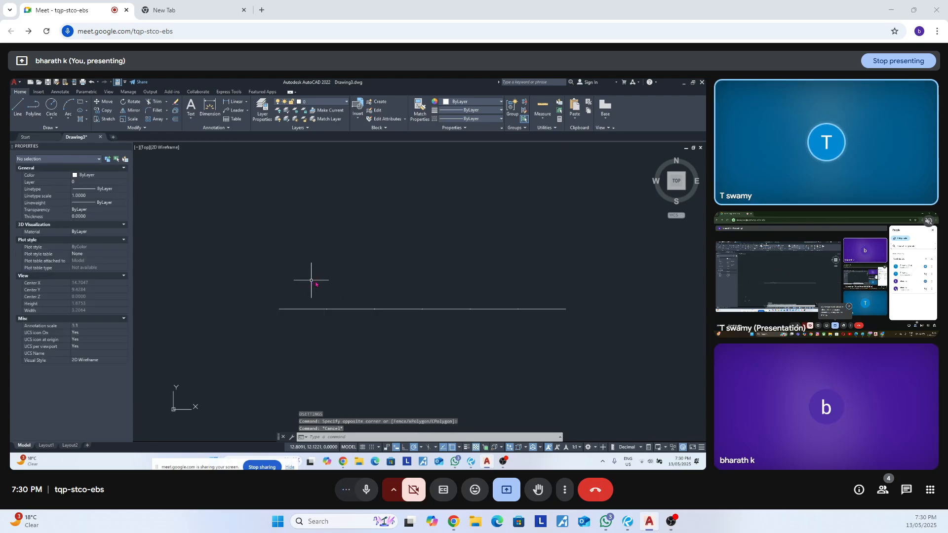
Erase the divided horizontal line together with its division points.
{"action": "left_click", "coordinate": [487, 259]}
{"action": "left_click", "coordinate": [385, 359]}
{"action": "type", "text": "e"}
{"action": "key", "text": "Return"}
{"action": "left_click", "coordinate": [597, 278]}
{"action": "key", "text": "Escape"}
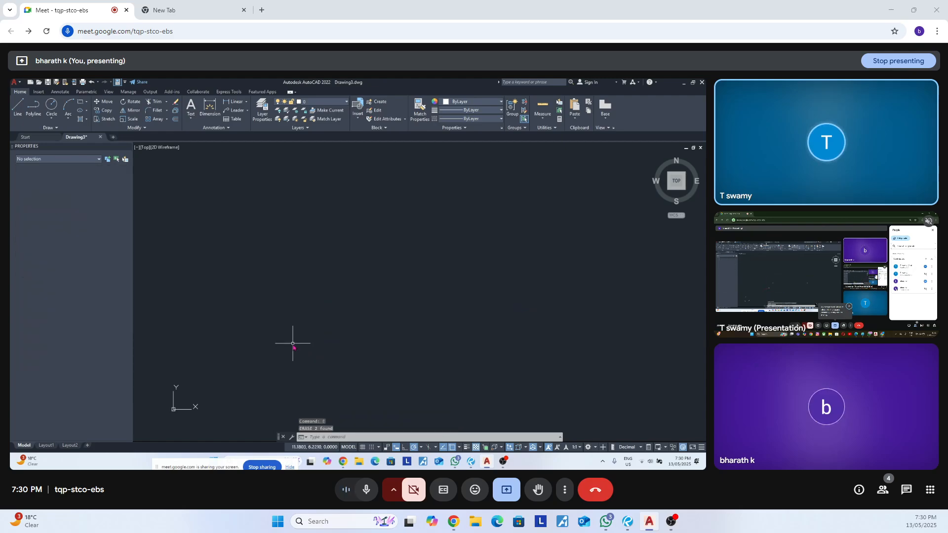
Draw a rectangle in the empty drawing area and erase it.
{"action": "type", "text": "rec"}
{"action": "key", "text": "Return"}
{"action": "left_click", "coordinate": [261, 273]}
{"action": "left_click", "coordinate": [399, 304]}
{"action": "left_click", "coordinate": [261, 283]}
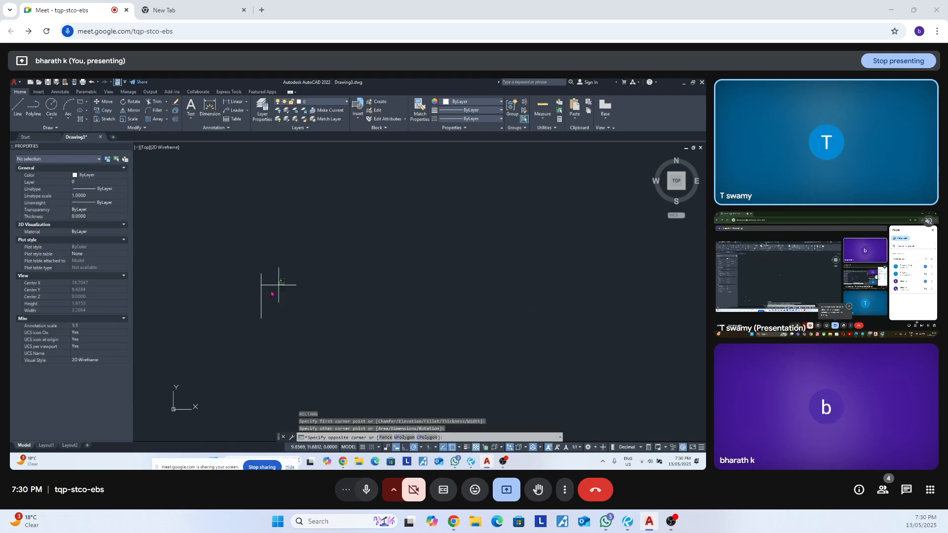
{"action": "type", "text": "e"}
{"action": "key", "text": "Return"}
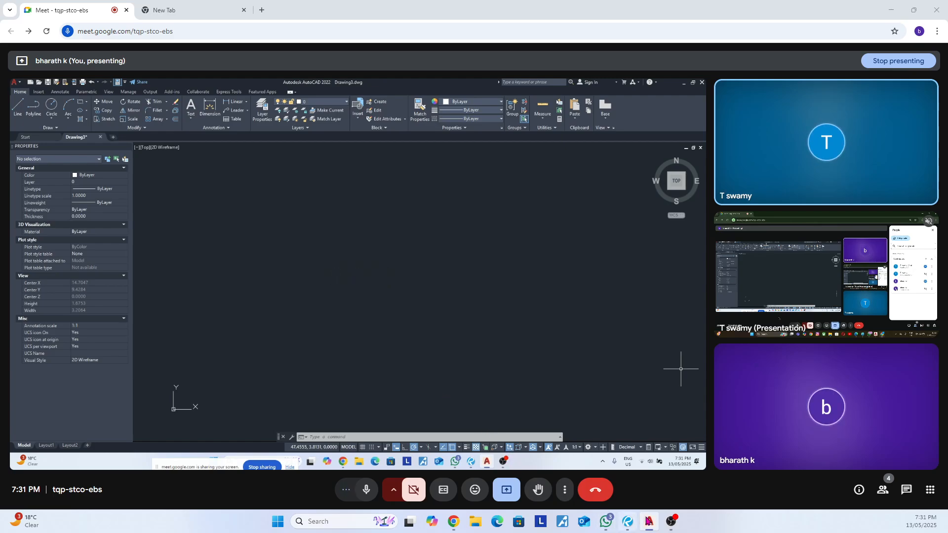
{"action": "mouse_move", "coordinate": [672, 523]}
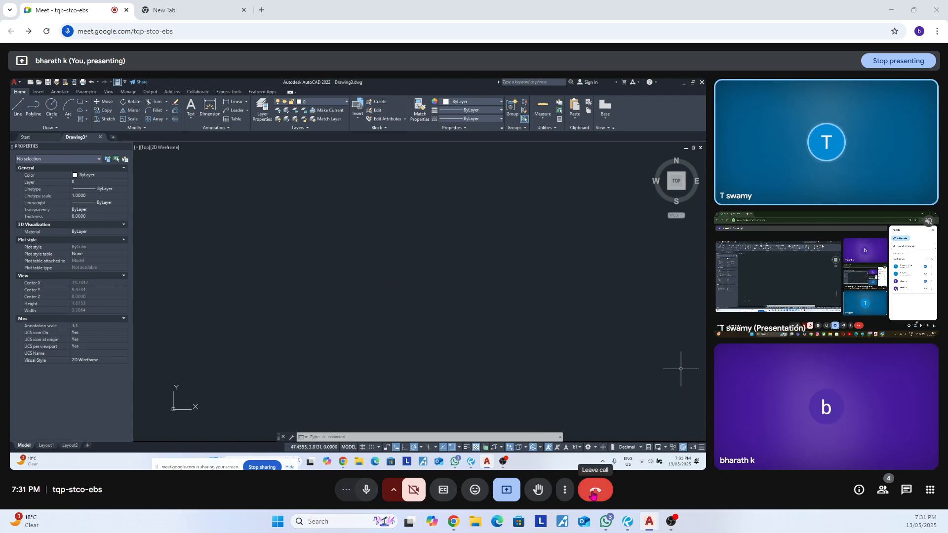
{"action": "left_click", "coordinate": [356, 225]}
{"action": "left_click", "coordinate": [406, 267]}
{"action": "left_click", "coordinate": [475, 228]}
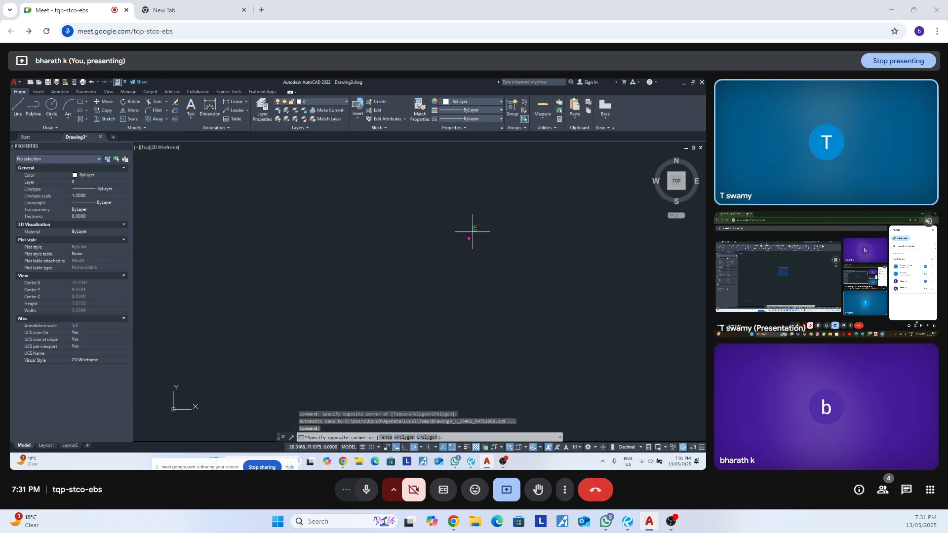
{"action": "left_click", "coordinate": [417, 255]}
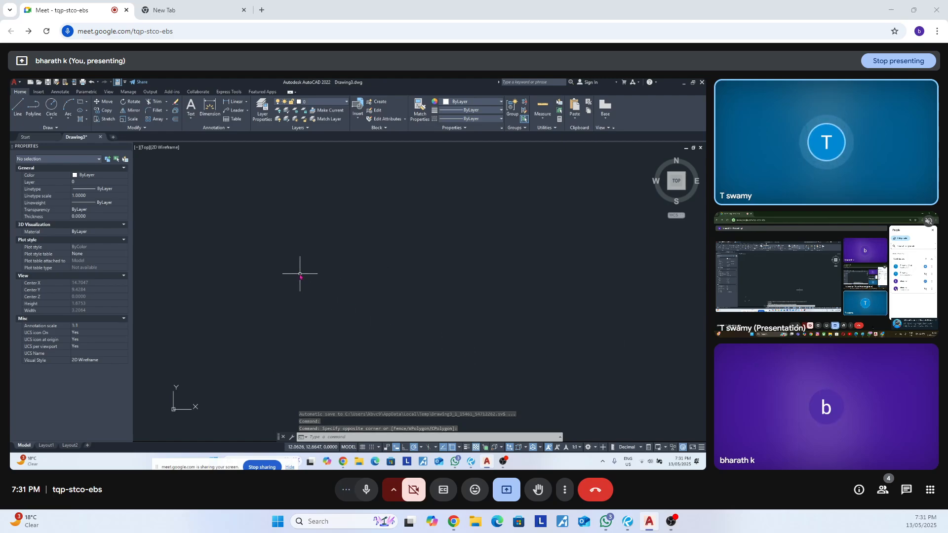
{"action": "left_click", "coordinate": [290, 249]}
{"action": "left_click", "coordinate": [314, 272]}
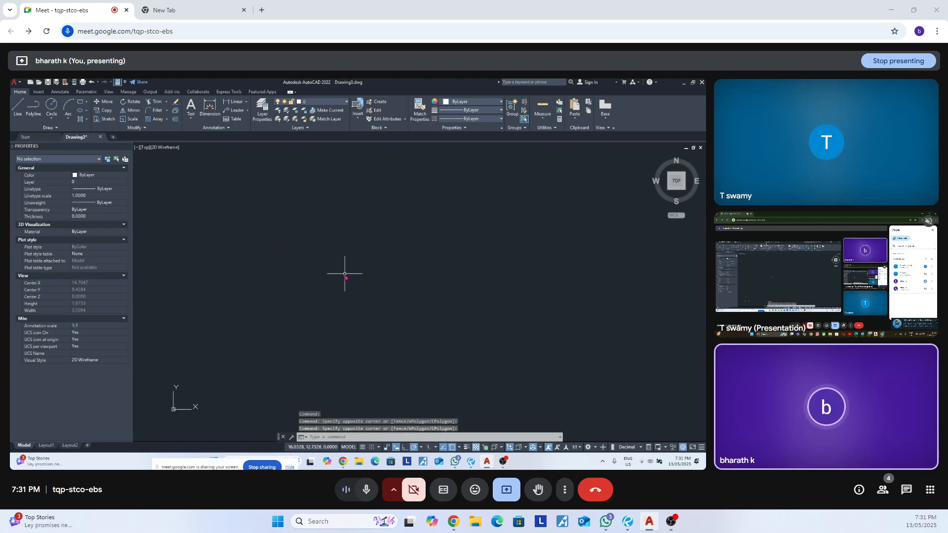